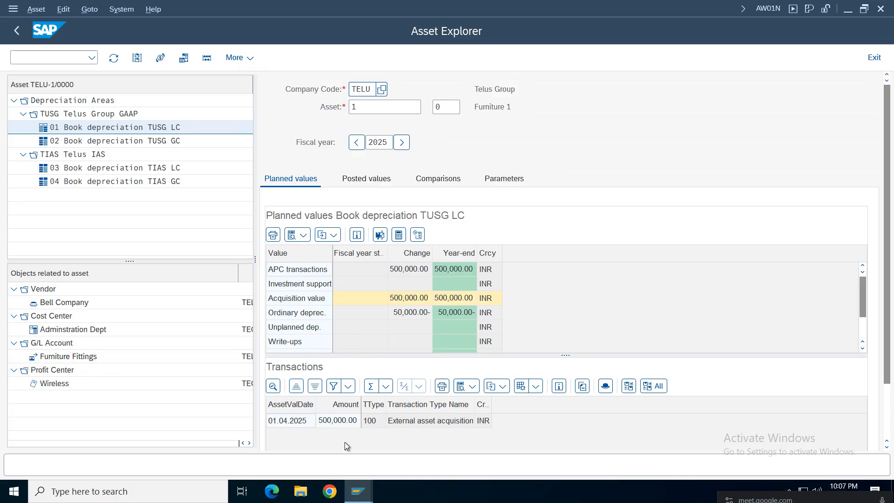
- Examine the planned 2025 values of asset 1, including its acquisition transaction, acquisition value and ordinary depreciation
left_click(309, 424)
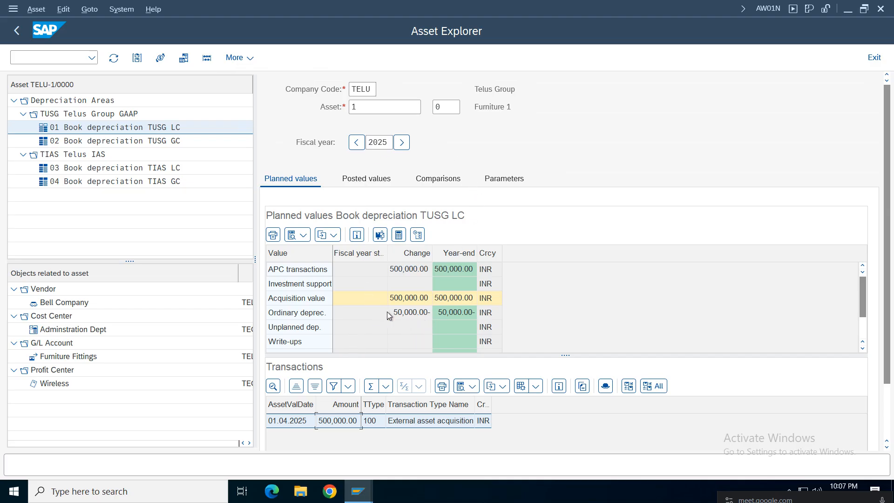
left_click(402, 299)
left_click(406, 317)
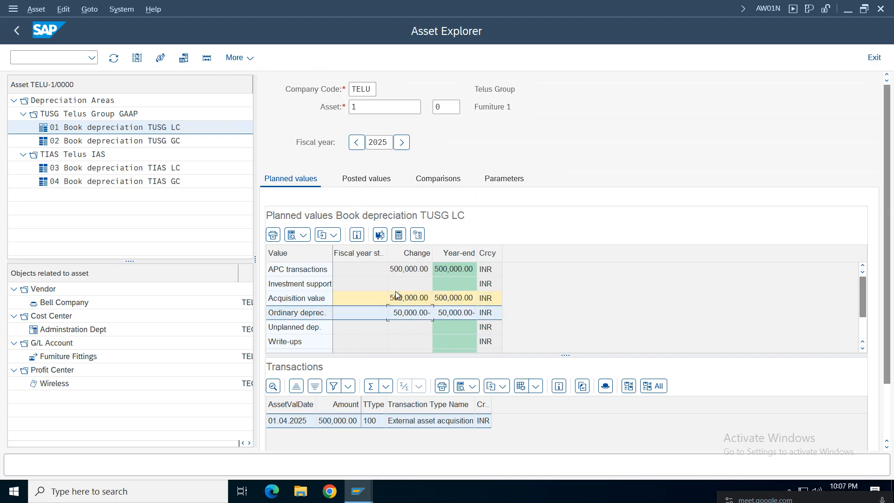
- Show the asset's posted values and examine the period 1 depreciation, ordinary depreciation and net book value
left_click(373, 182)
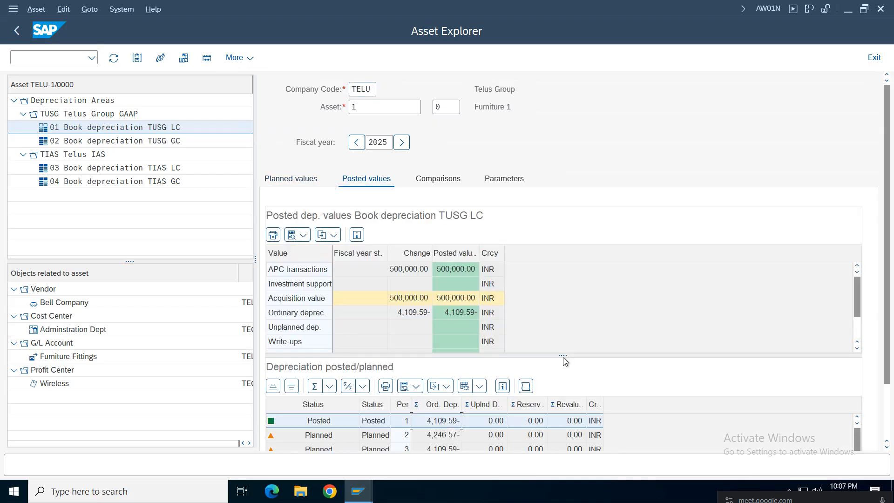
left_click_drag(564, 357, 563, 343)
left_click(436, 408)
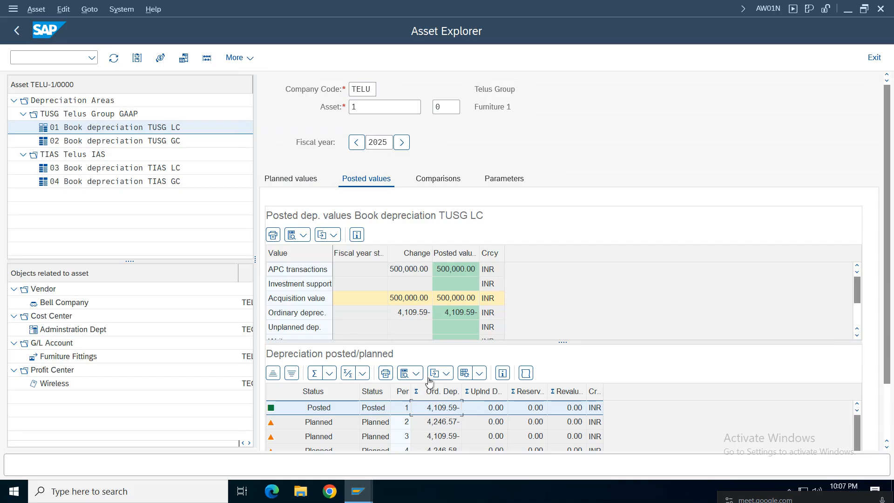
left_click(413, 313)
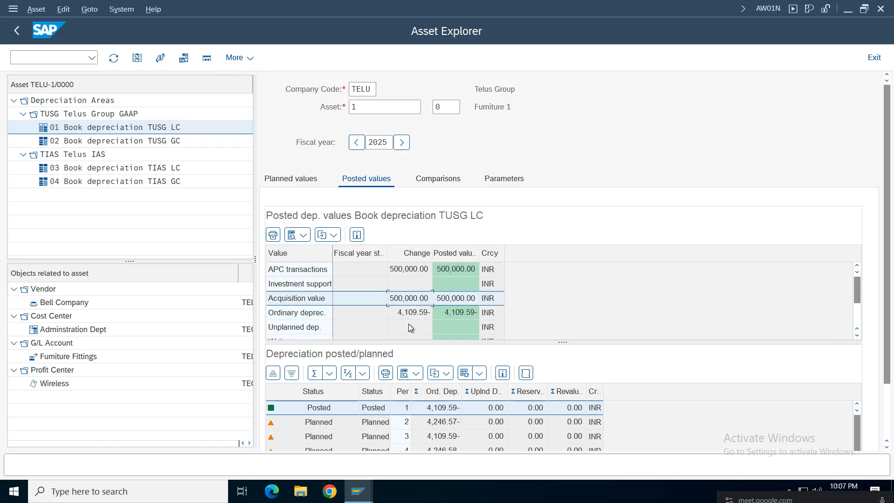
left_click(414, 334)
scroll(414, 335, "down", 2)
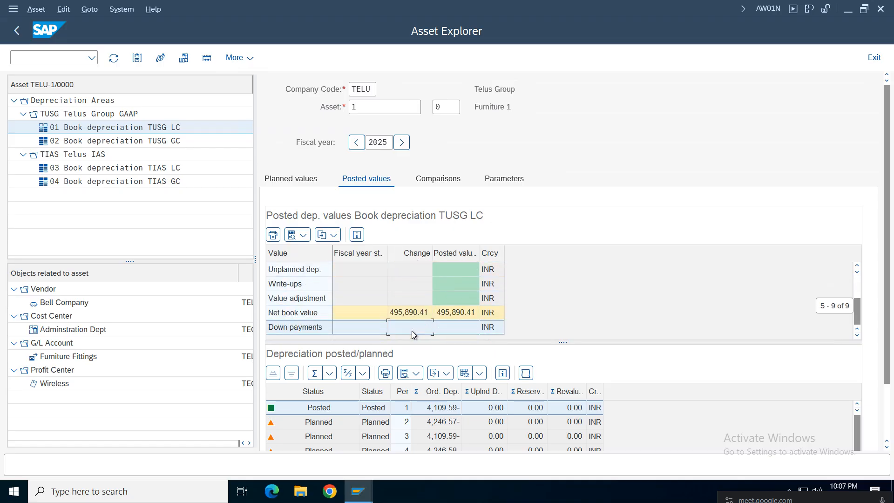
left_click(414, 312)
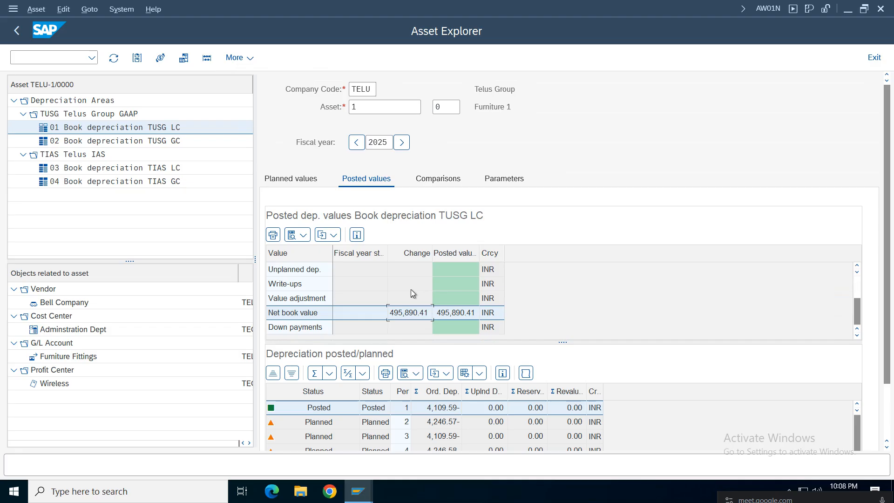
- Show the 2025–2035 comparison for depreciation area 01 and review the 2025 acquisition value and the yearly ordinary depreciation
left_click(439, 180)
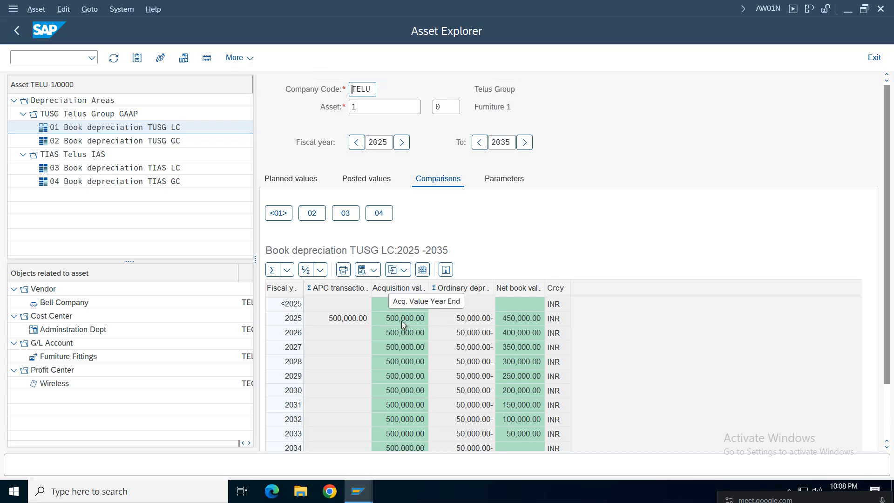
left_click(404, 321)
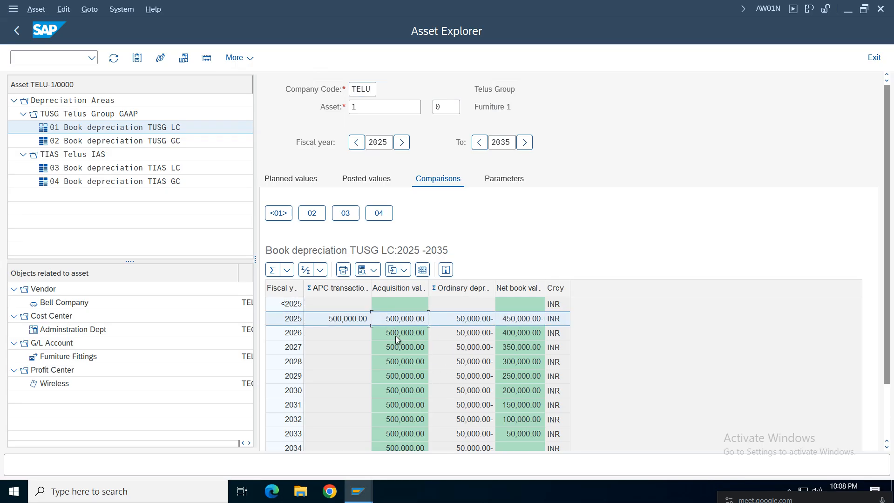
left_click(475, 326)
key("Down")
key("Down")
key("Down")
key("Down")
key("Down")
key("Down")
key("Down")
key("Down")
key("Down")
key("Down")
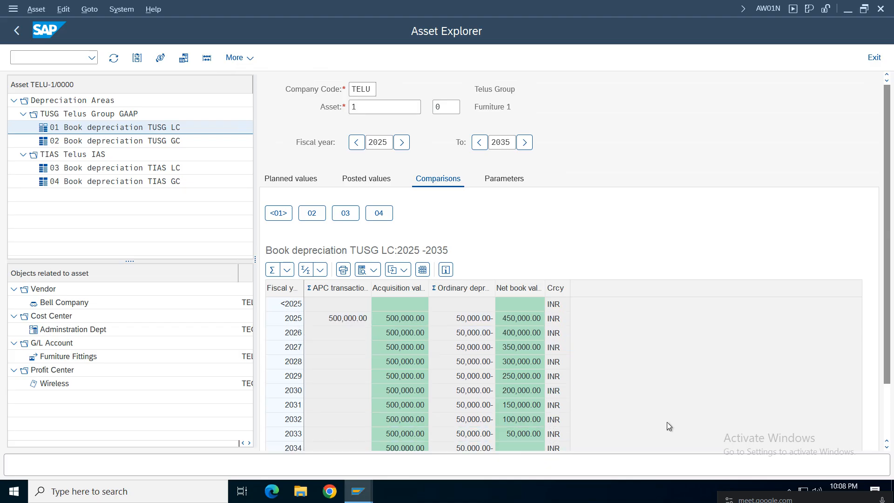
- Go through the acquisition values year by year from 2025 to 2034 in the comparison, down to the totals row
scroll(441, 391, "down", 1)
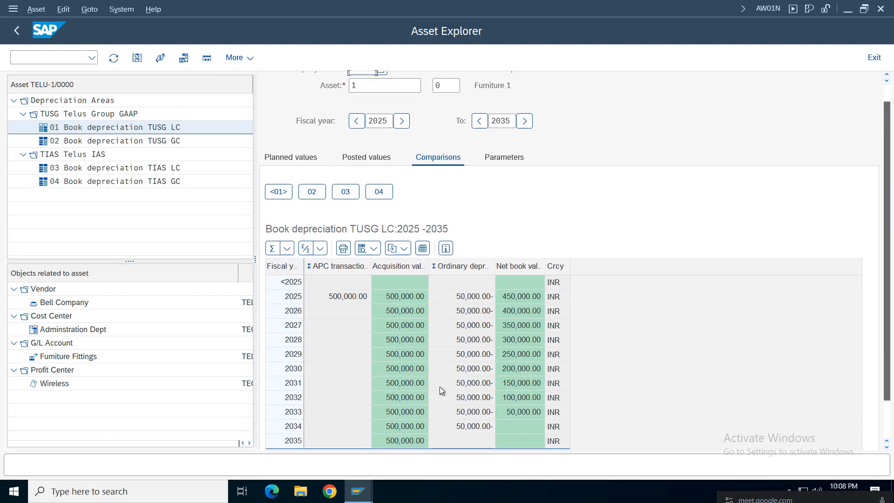
left_click(397, 303)
key("Down")
key("Down")
key("Down")
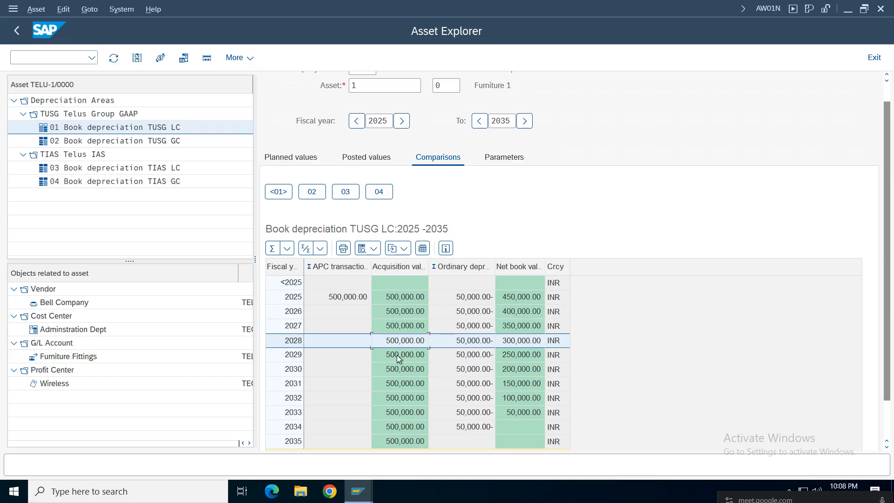
key("Down")
key("Down")
key("Down")
key("Down")
key("Down")
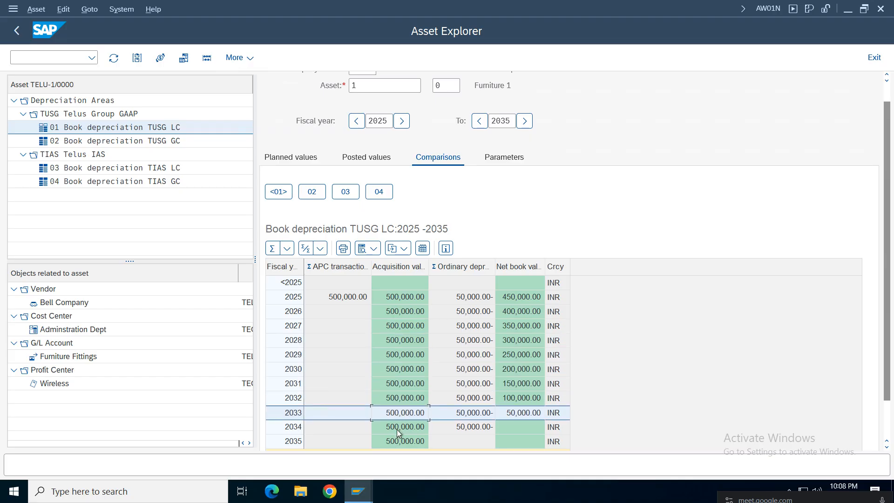
key("Down")
scroll(890, 382, "down", 2)
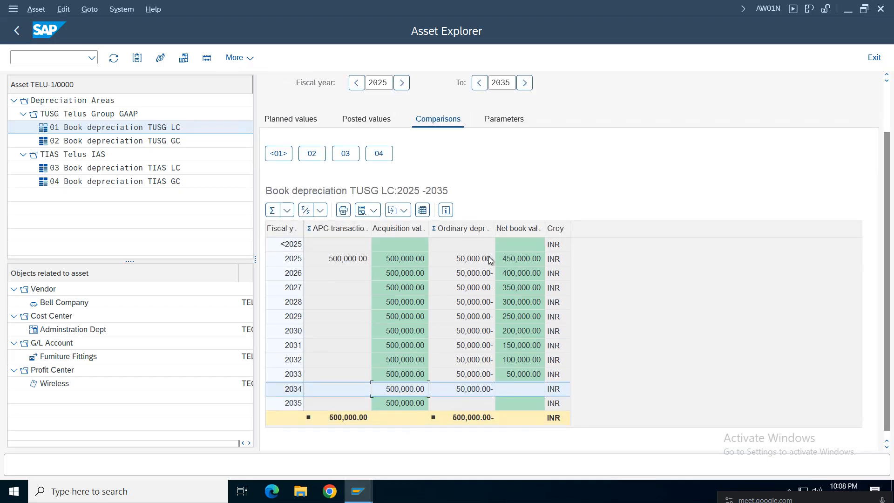
- Go back up through the comparison years from 2034 to 2025, checking the ordinary depreciation amounts
key("Up")
key("Up")
key("Up")
key("Up")
key("Up")
key("Up")
key("Up")
key("Up")
key("Up")
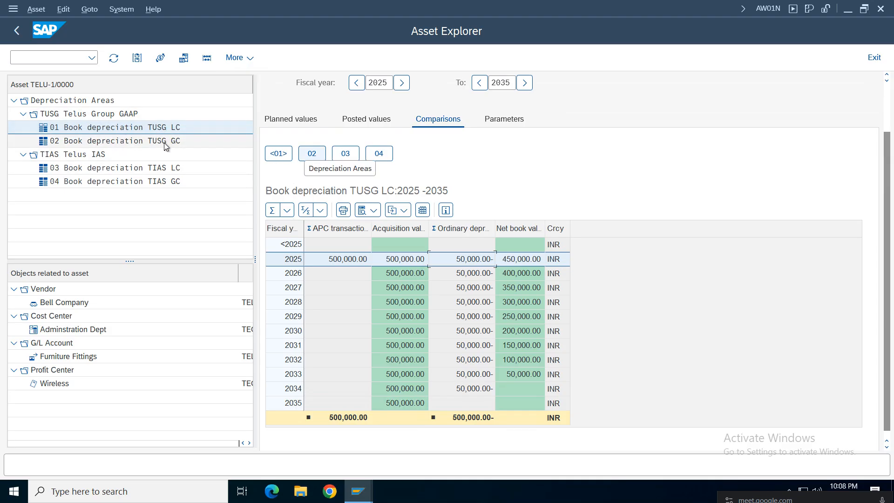
- Show the asset's depreciation parameters and examine its depreciation key, life and start-of-calculation details
left_click(491, 123)
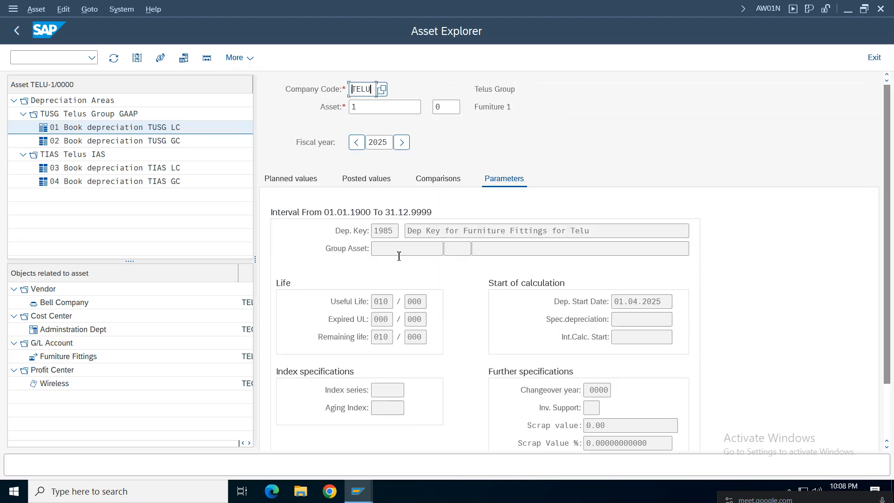
left_click_drag(393, 233, 359, 233)
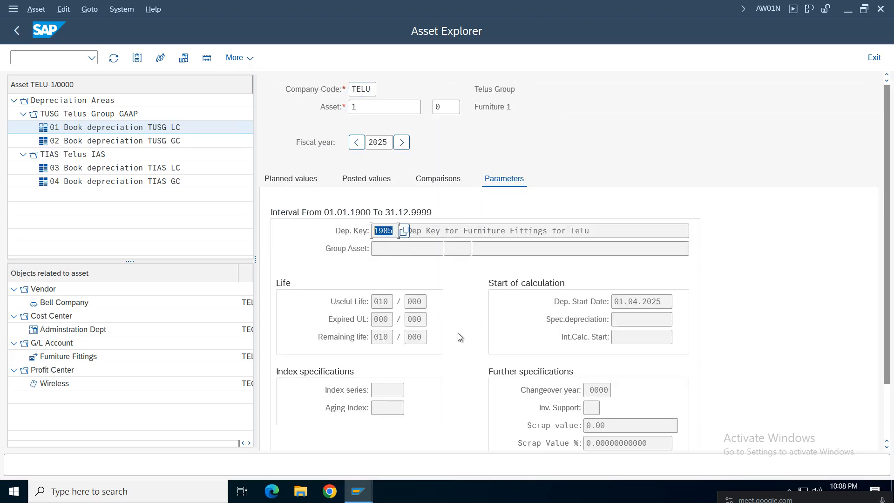
scroll(368, 298, "down", 2)
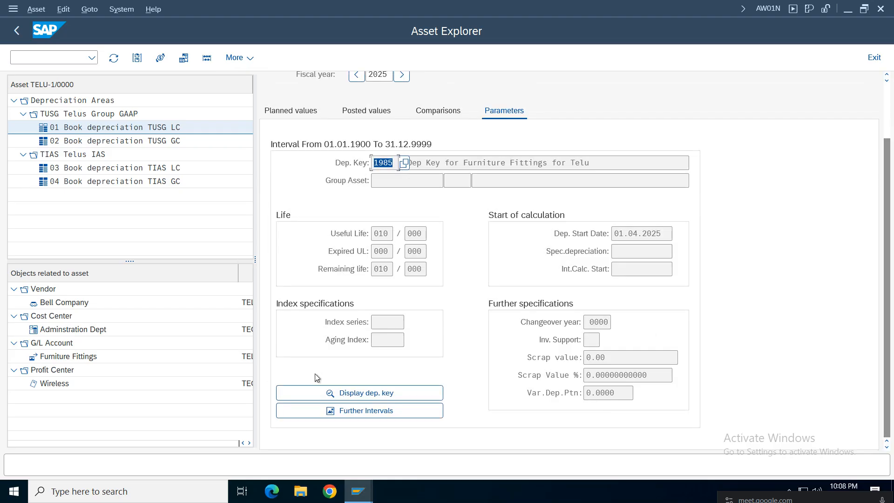
- Display the details of depreciation key 1985 and examine its base, multi-level and period control methods
left_click(387, 395)
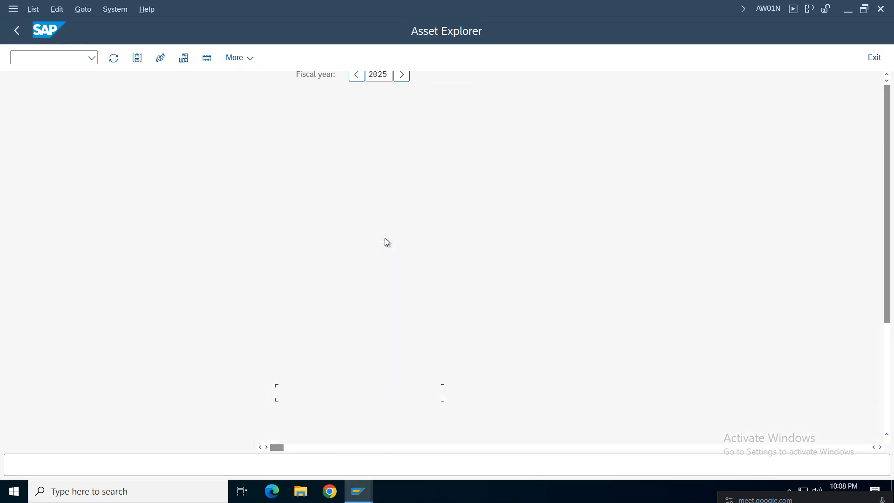
left_click_drag(315, 245, 283, 240)
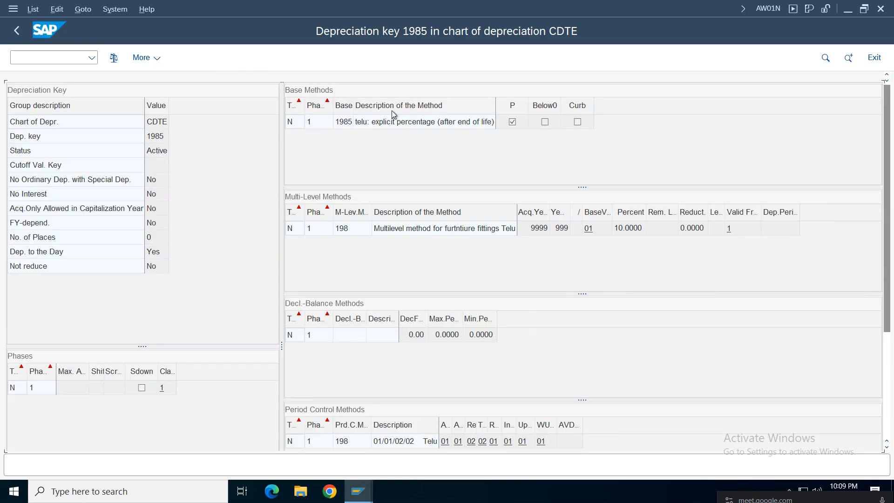
left_click(399, 128)
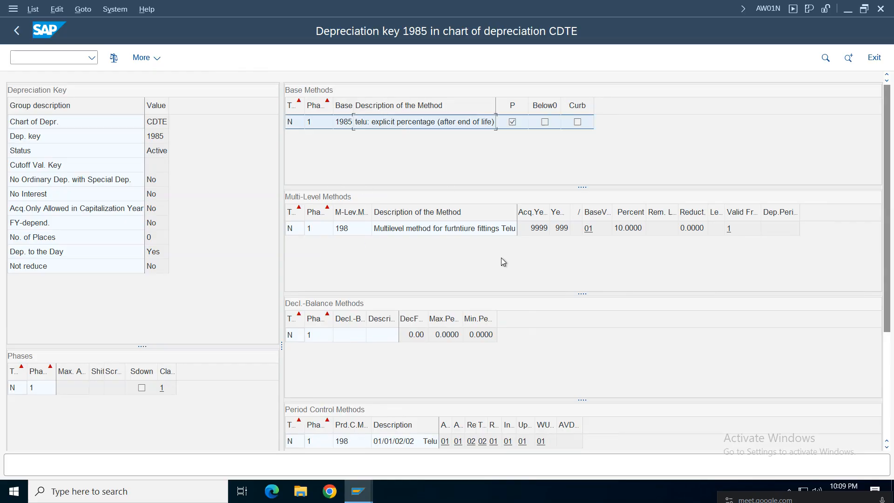
left_click(629, 231)
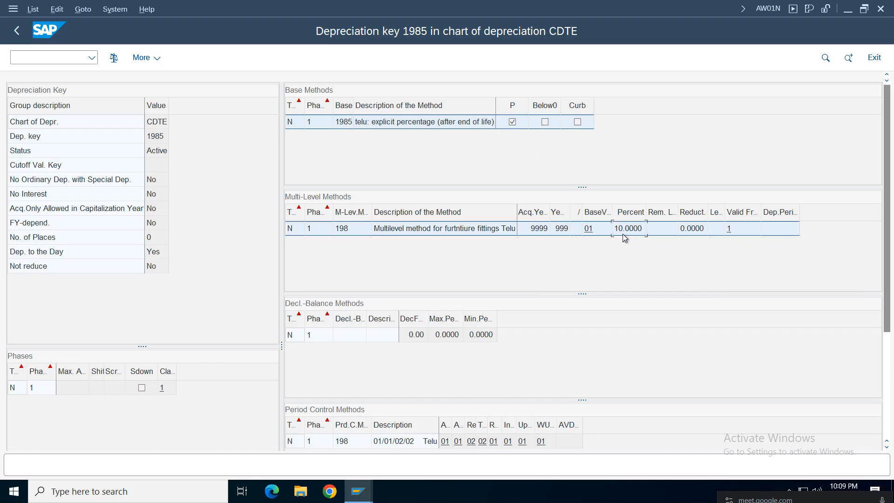
left_click_drag(891, 251, 890, 326)
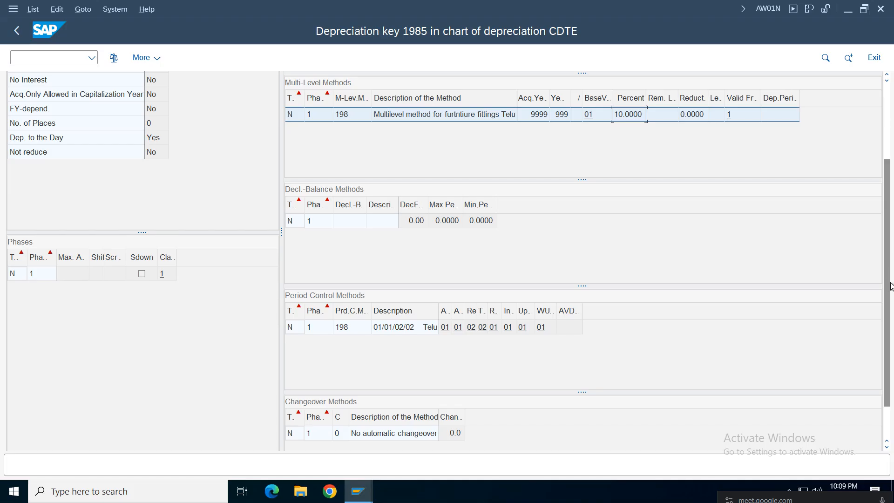
scroll(630, 212, "up", 5)
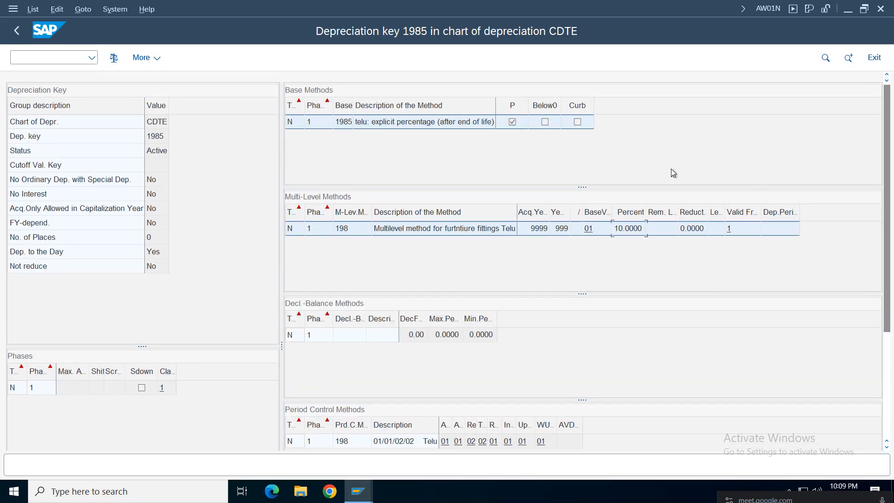
scroll(890, 178, "down", 4)
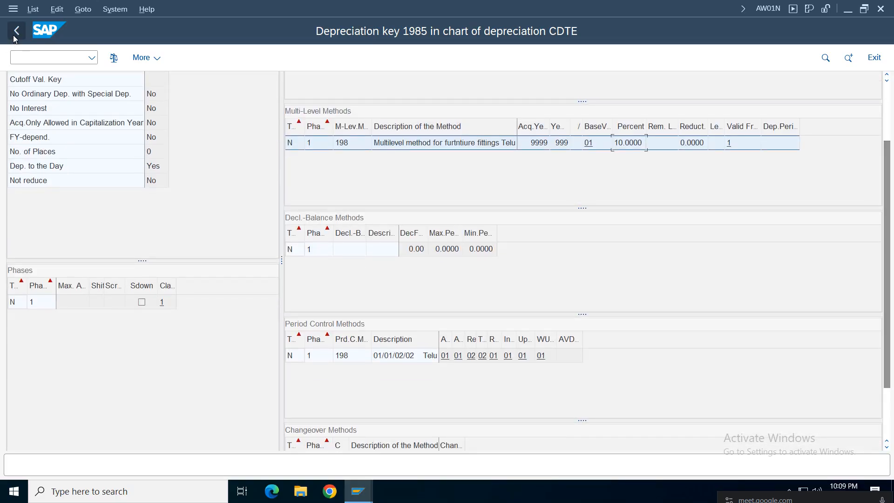
- Return to the asset's posted values and check the depreciation for periods 1 and 2 and the net book value
left_click(16, 32)
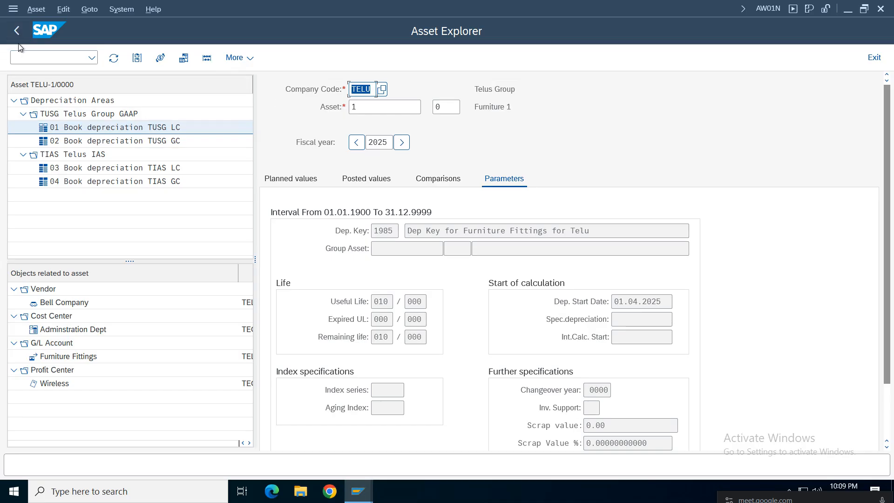
left_click(298, 182)
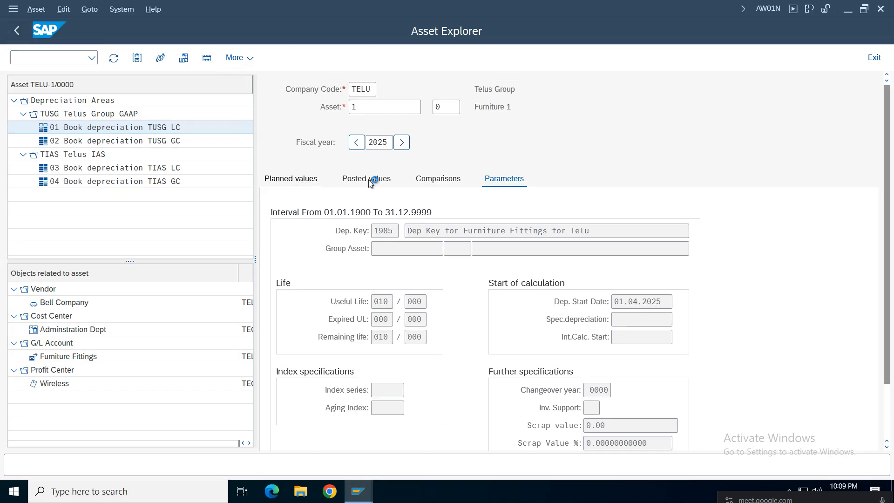
left_click(371, 180)
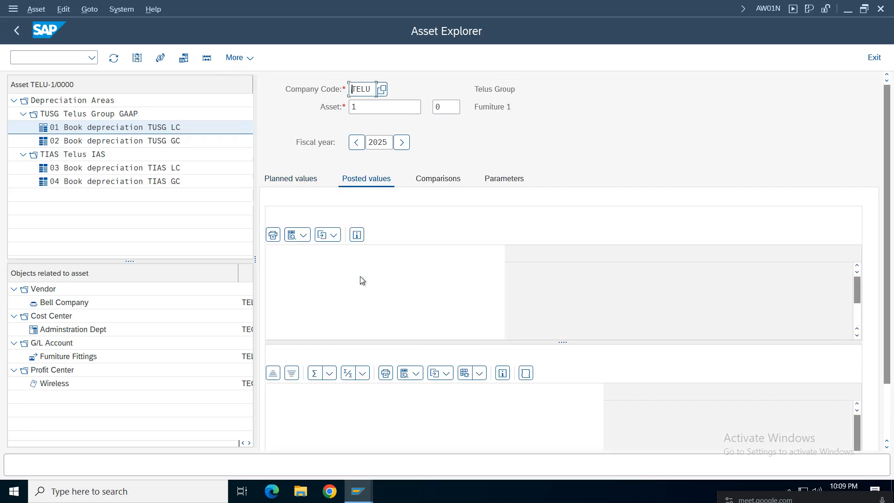
left_click_drag(889, 286, 890, 309)
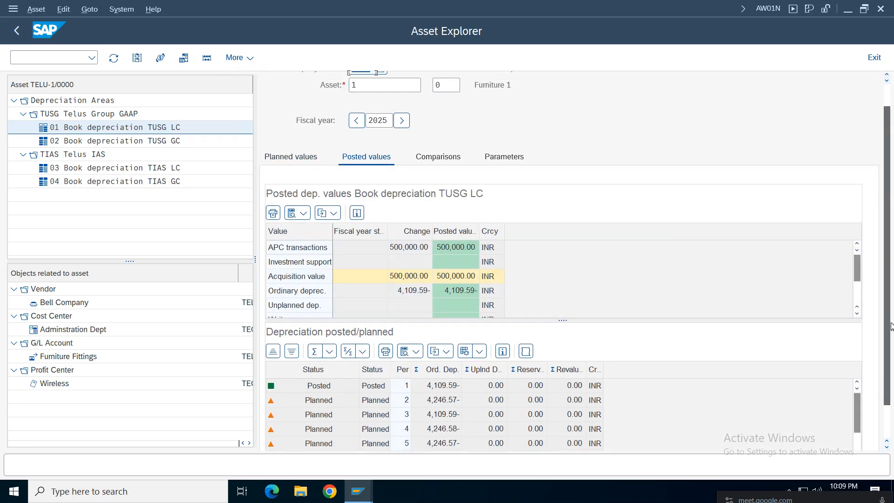
left_click(438, 381)
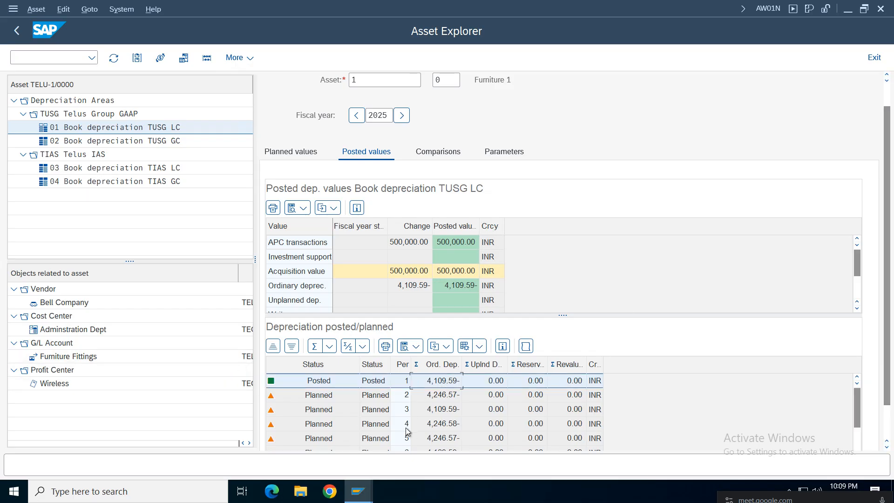
left_click(441, 396)
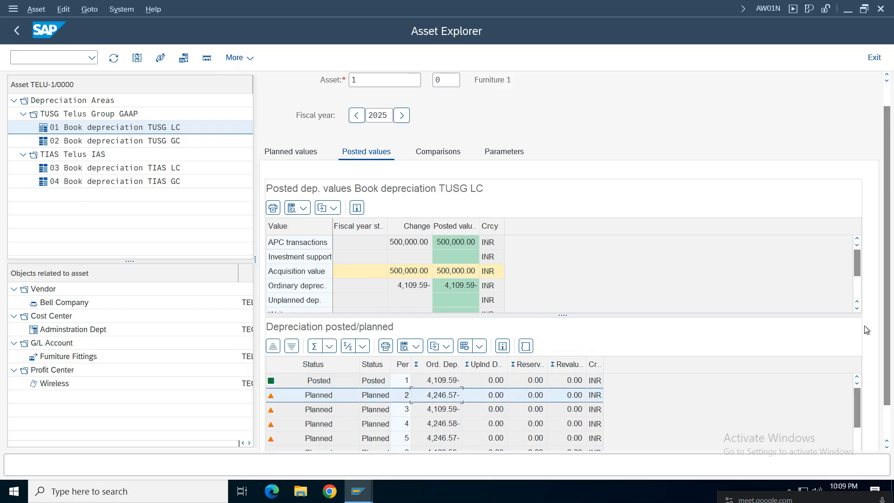
left_click(857, 308)
left_click(857, 308)
left_click(410, 301)
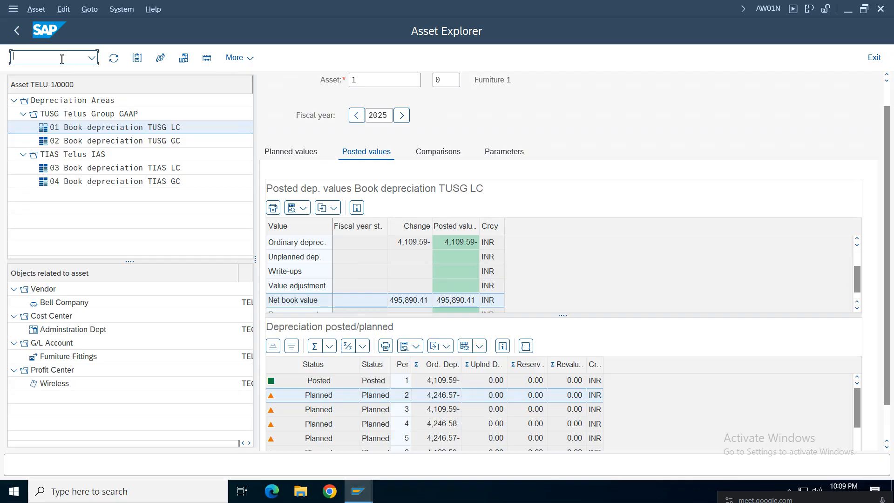
- Switch to the SAP Easy Access session, collapse Accounts Payable and expand the Fixed Assets posting transactions
left_click(357, 491)
left_click(367, 452)
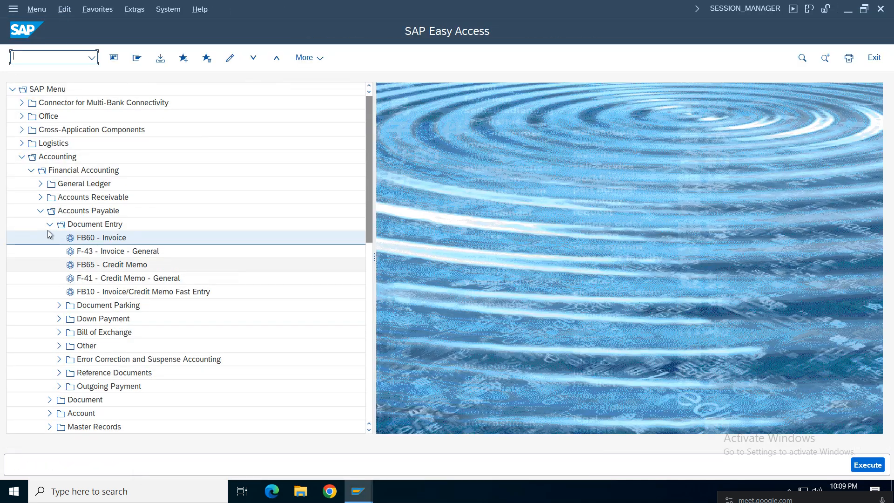
left_click(50, 224)
left_click(41, 211)
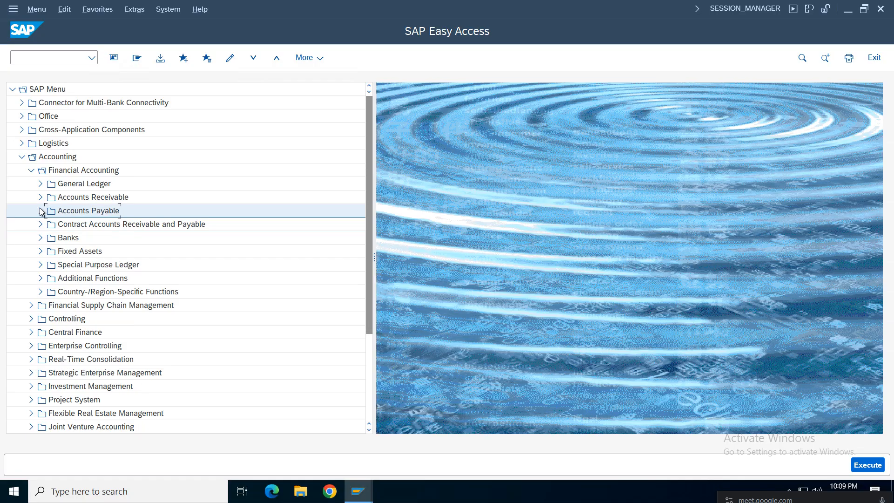
left_click(41, 251)
left_click(50, 265)
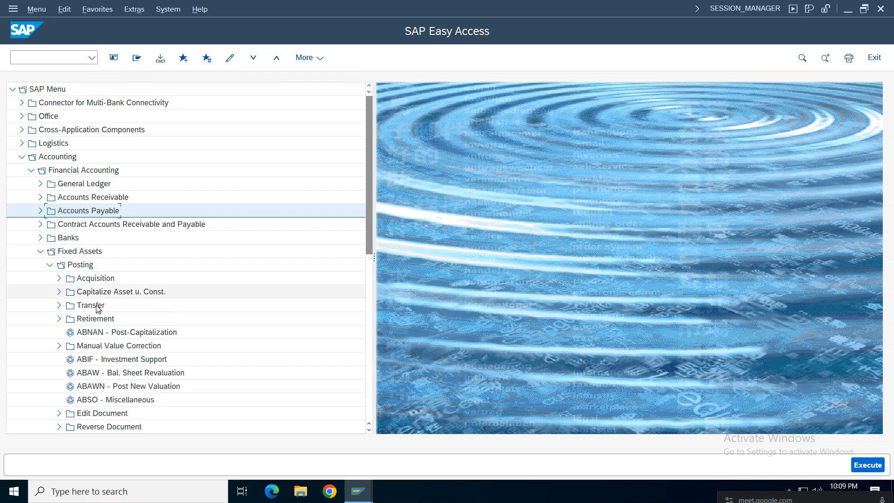
- Start transaction F-92, asset retirement with revenue with customer, from the Retirement transactions
left_click(65, 320)
left_click(59, 319)
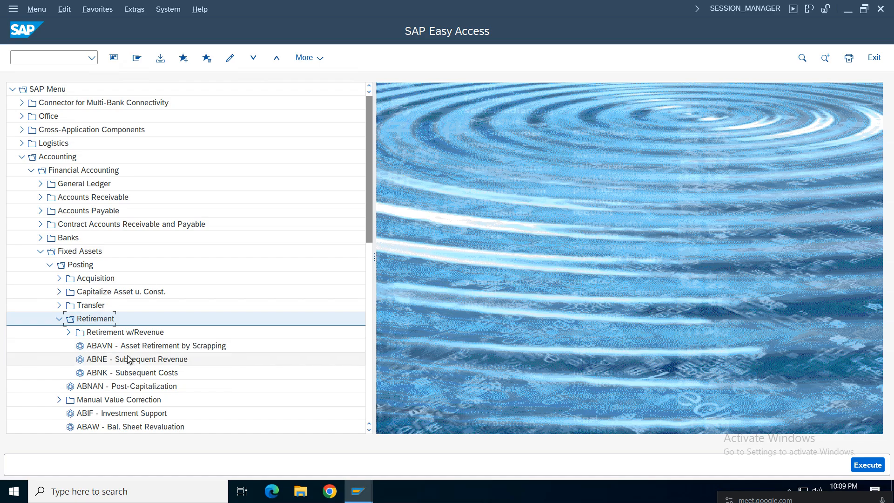
left_click(68, 336)
left_click(68, 333)
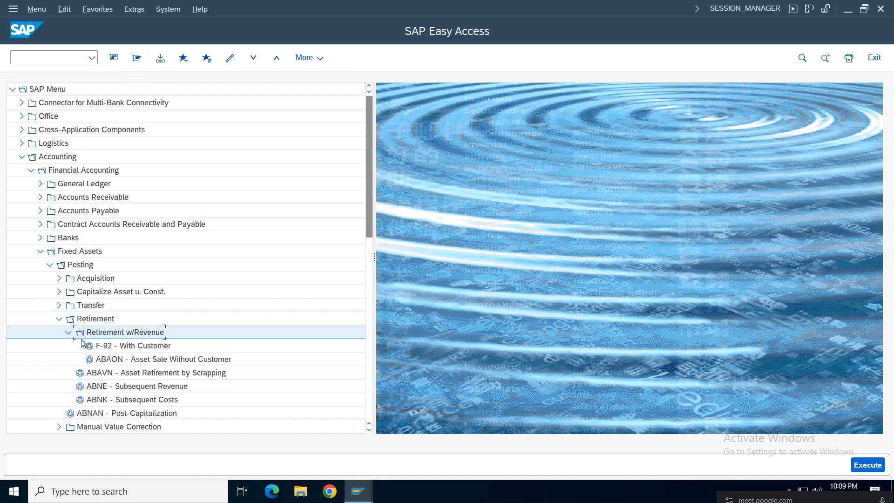
double_click(135, 347)
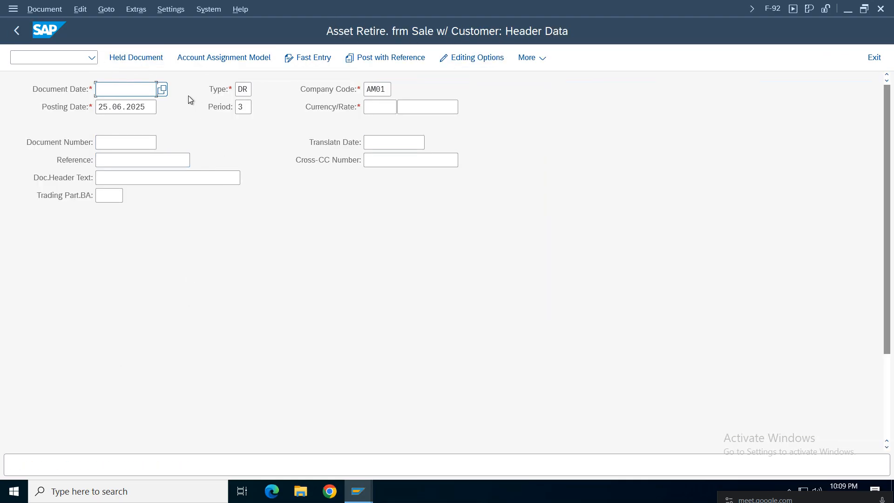
- Set both the document date and the posting date of the asset retirement to 01.05.2025
left_click(161, 89)
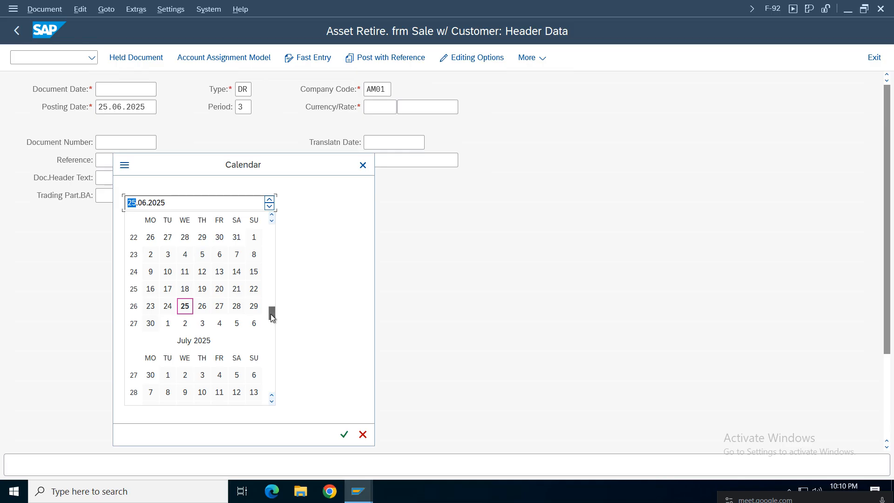
scroll(272, 315, "up", 1)
left_click_drag(271, 311, 272, 294)
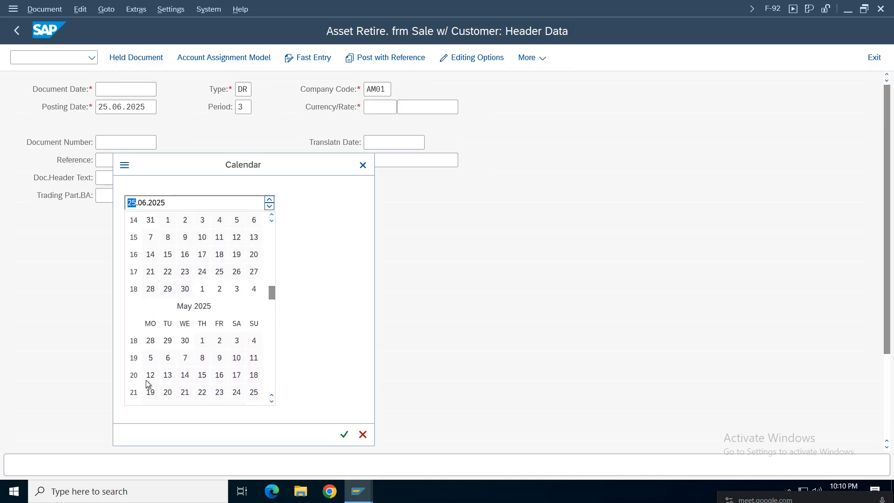
double_click(203, 341)
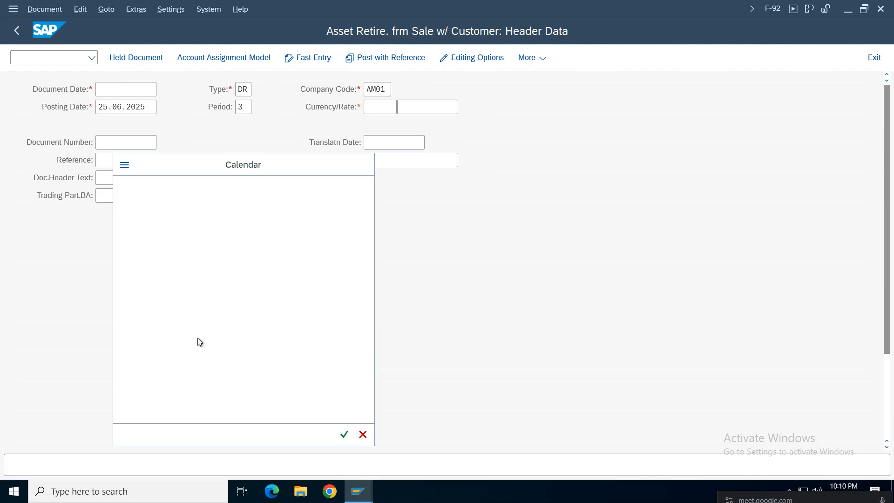
left_click(153, 107)
key("F4")
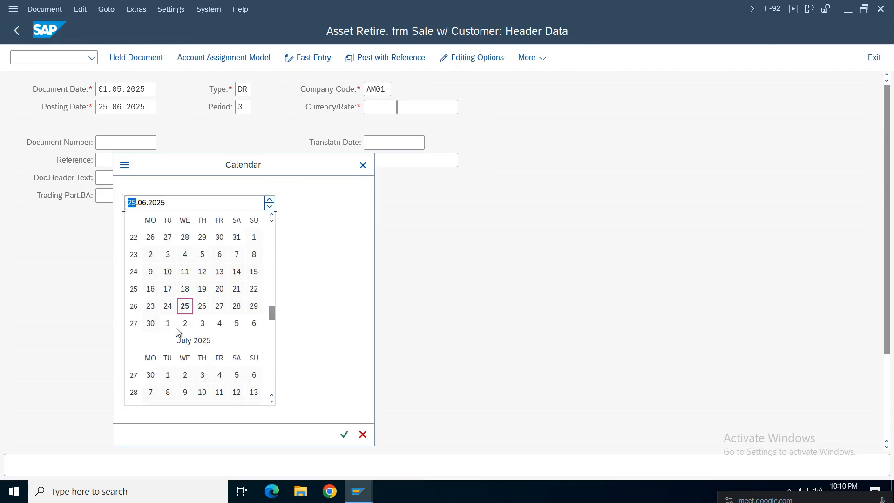
left_click_drag(275, 315, 272, 296)
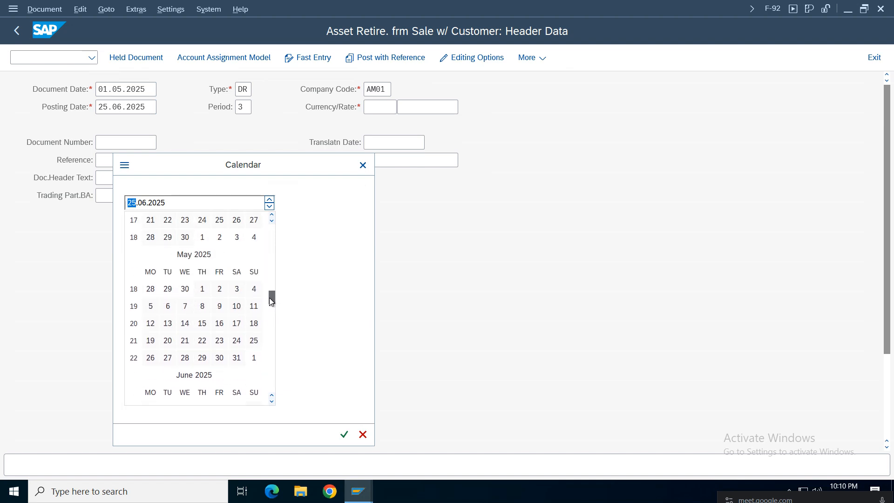
left_click(202, 292)
left_click(202, 292)
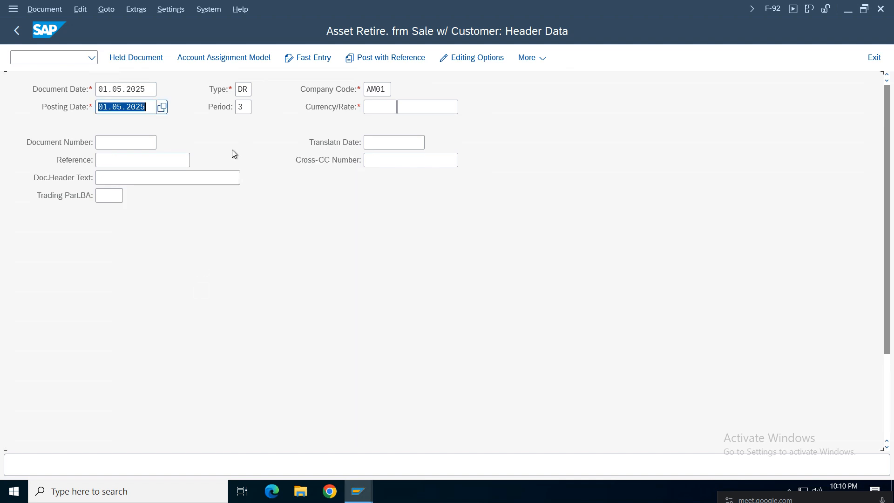
- Enter "asset retire" as the reference and document header text, and set the currency to INR
left_click(122, 161)
left_click(123, 182)
left_click(118, 180)
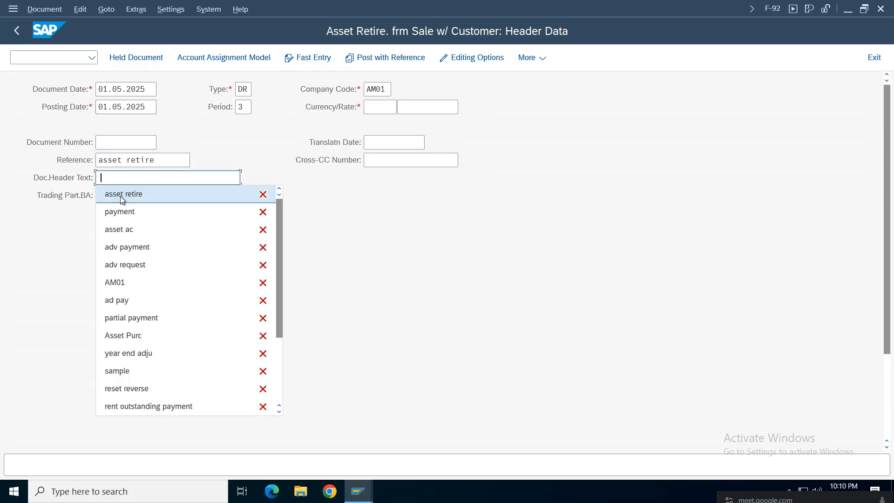
left_click(120, 196)
left_click(379, 109)
type("inr")
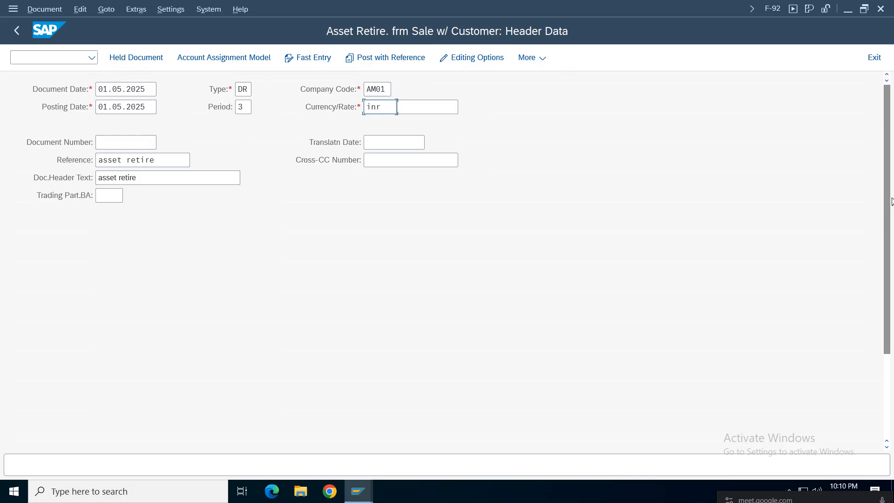
- Change the document header's company code to TELU
left_click_drag(891, 201, 892, 332)
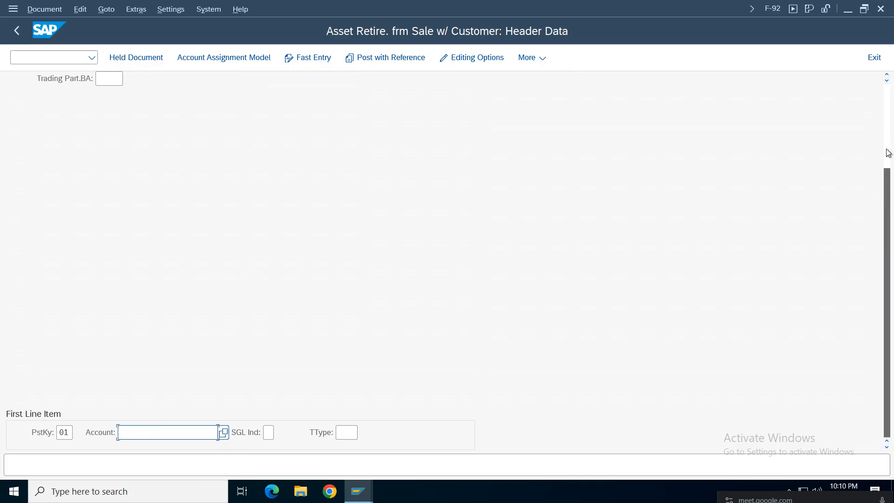
left_click_drag(887, 213, 888, 129)
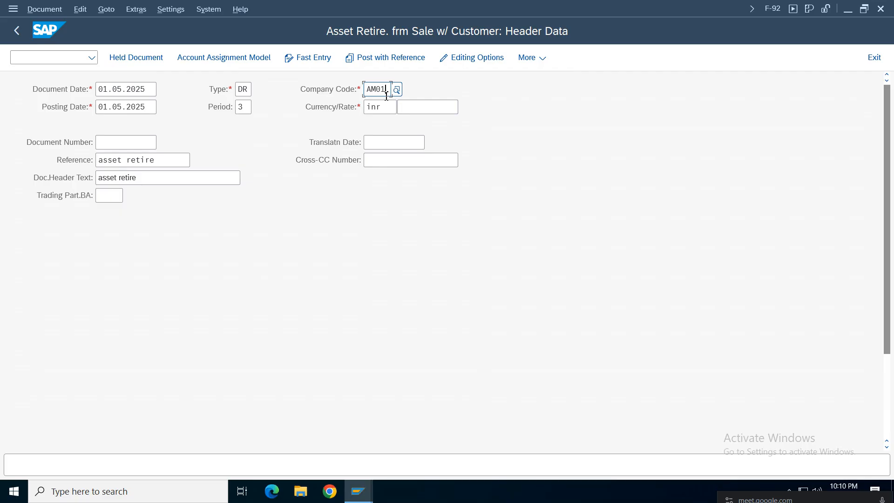
key("BackSpace")
key("BackSpace")
key("BackSpace")
key("BackSpace")
type("telu")
- Look up the TELU customer Rogers as the first line item's account and proceed to the customer item
left_click_drag(888, 232, 890, 353)
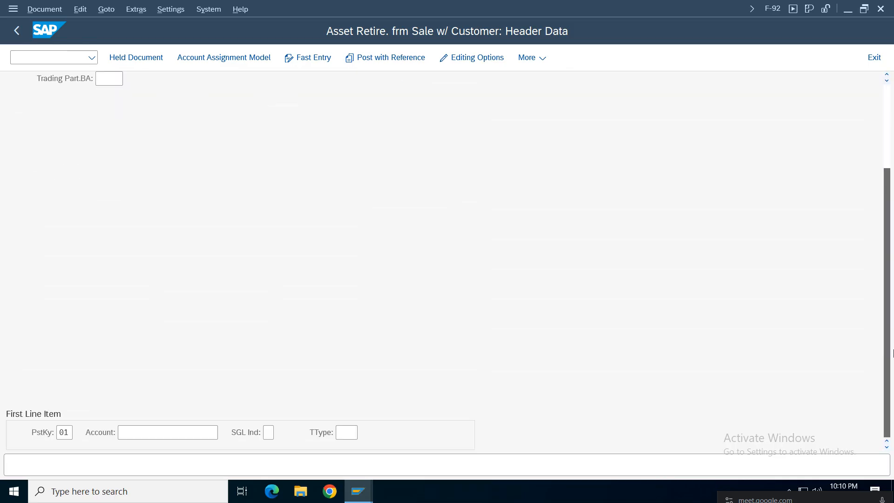
left_click(160, 434)
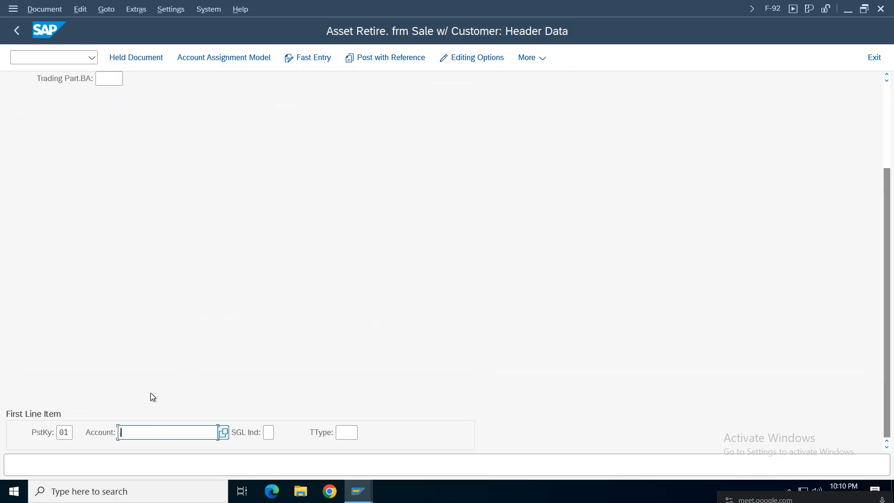
key("F4")
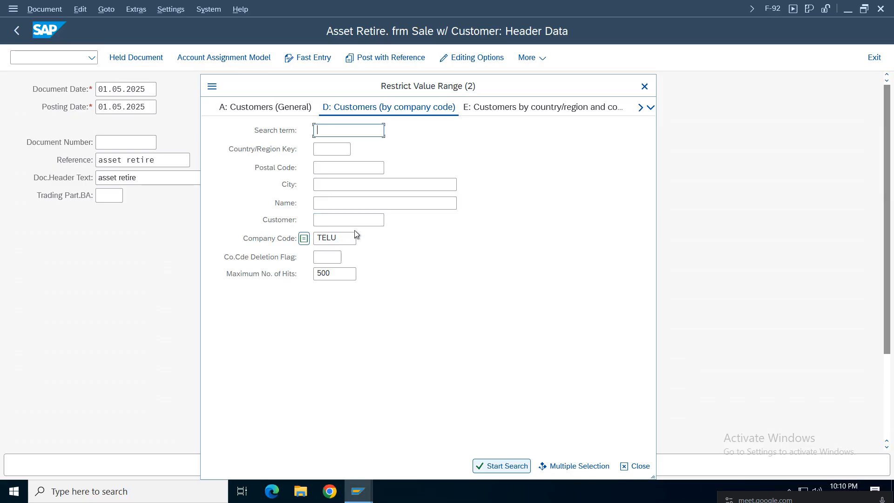
key("Return")
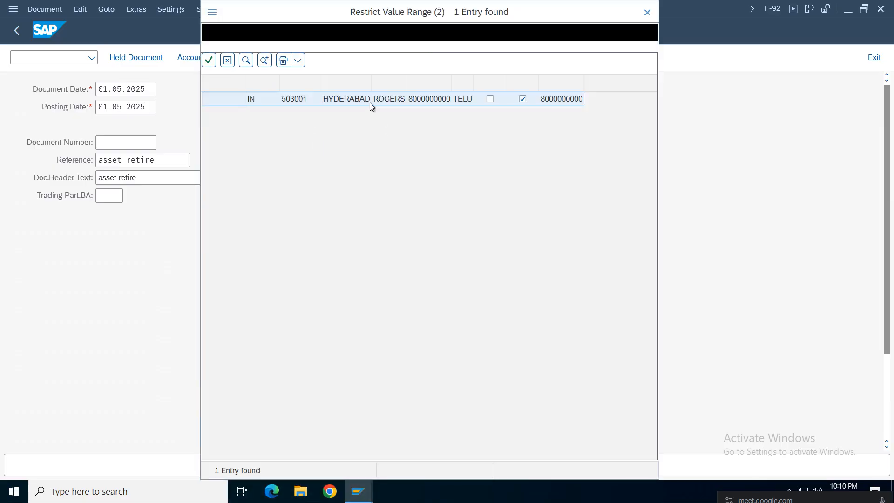
double_click(370, 100)
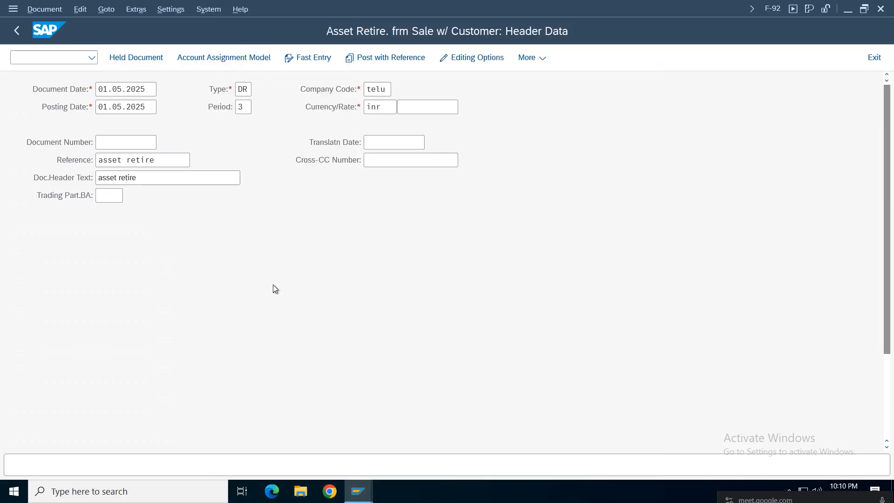
key("Return")
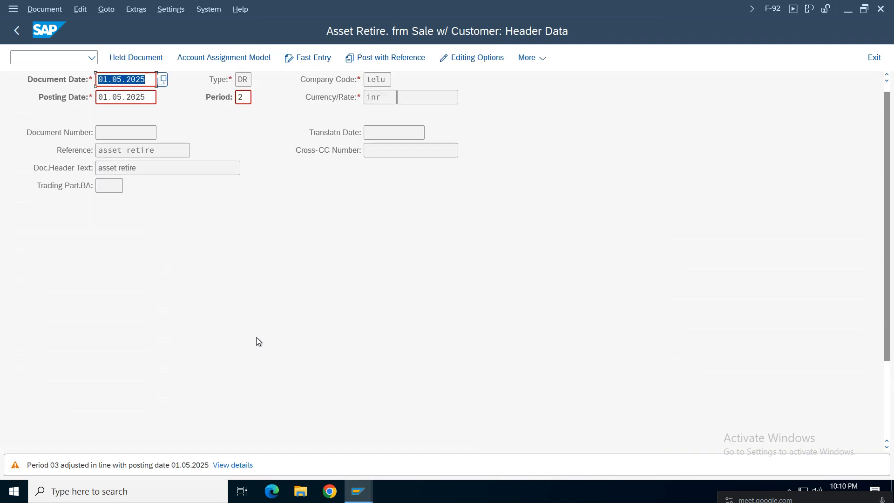
key("Return")
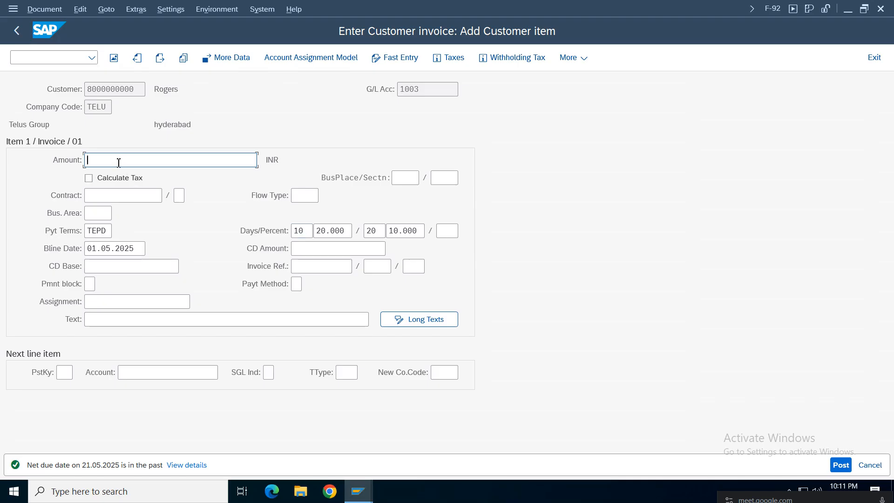
- Switch to the Asset Explorer session and check asset 1's net book value for the sale amount
left_click(118, 163)
left_click(113, 162)
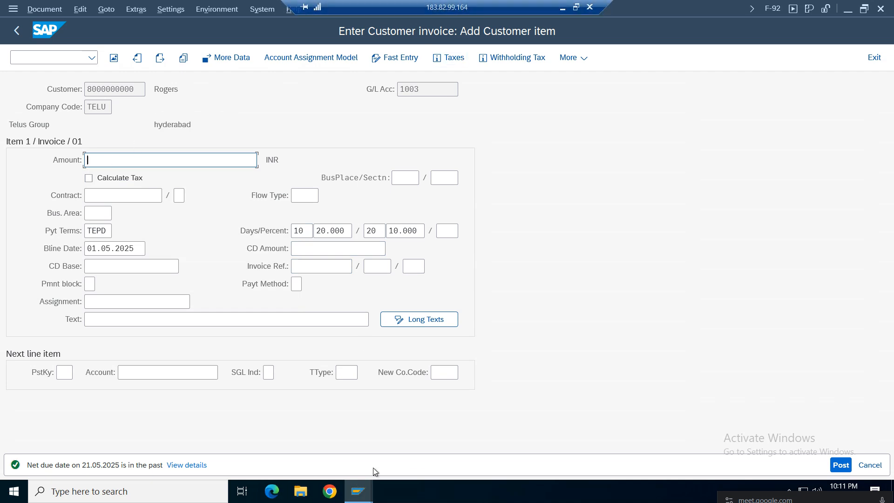
mouse_move(358, 491)
left_click(512, 460)
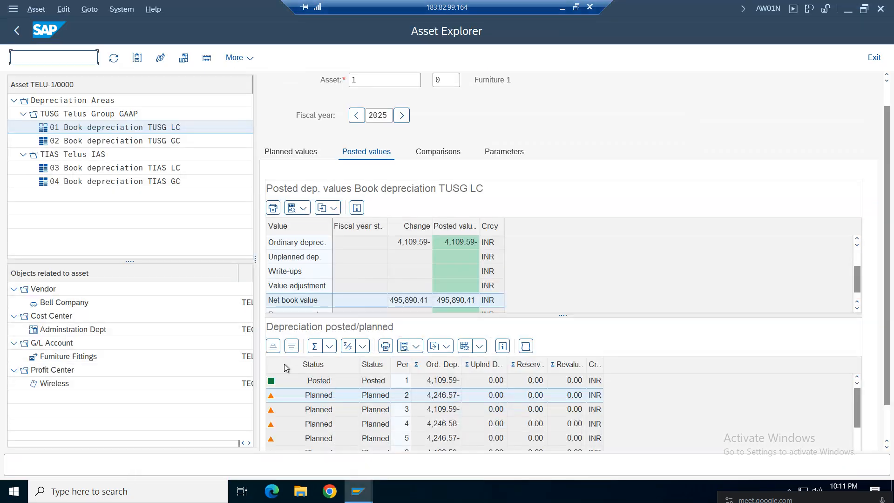
left_click(414, 304)
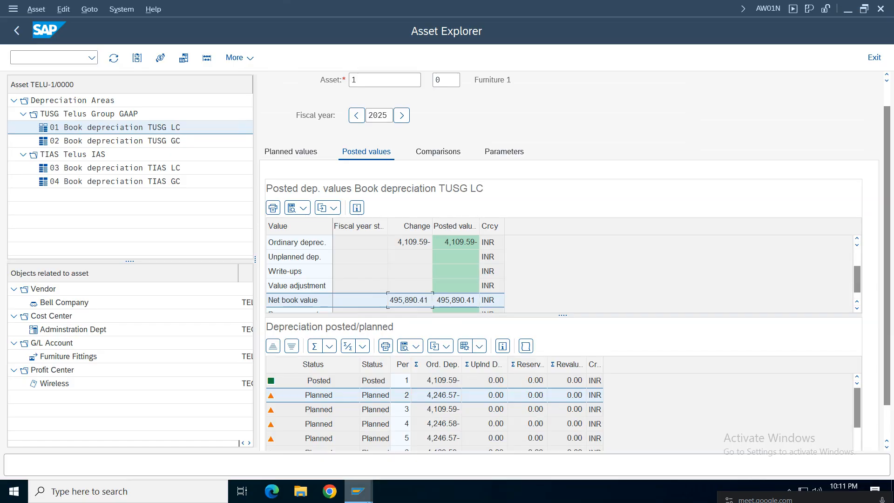
- Return to the customer invoice item and enter the amount 496000 INR with the text "asset retire"
left_click(358, 492)
left_click(387, 432)
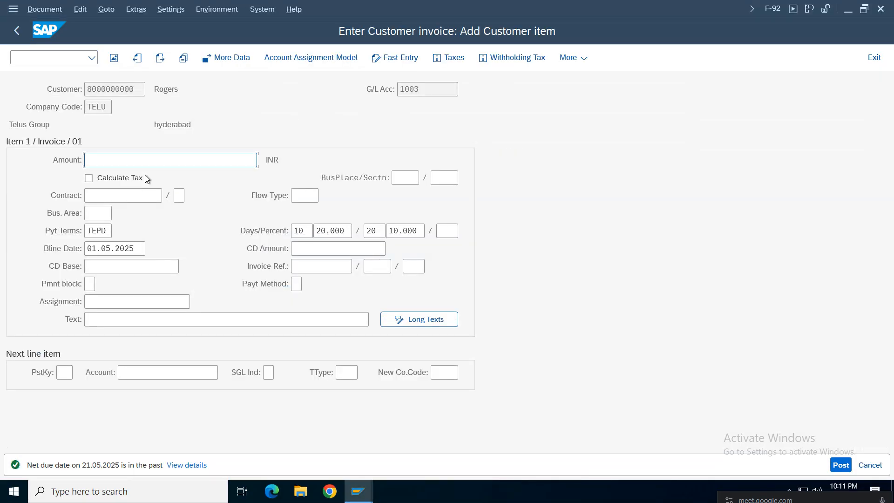
type("496000")
left_click(118, 319)
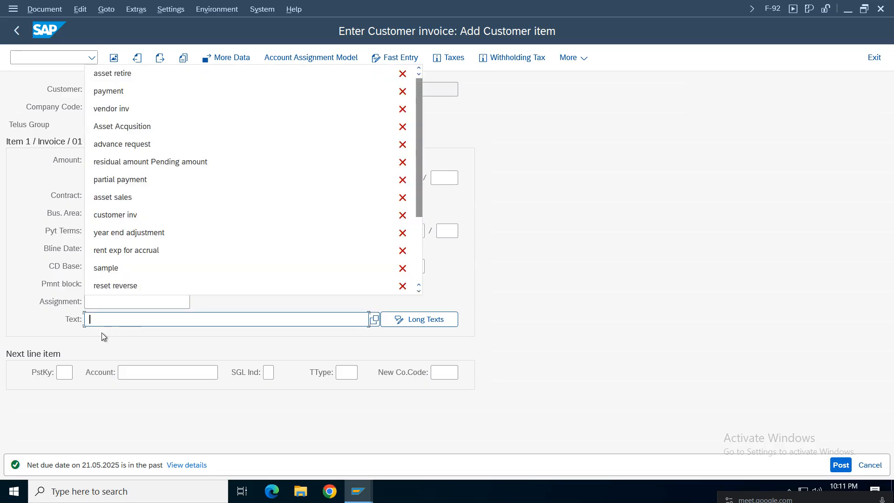
left_click(135, 73)
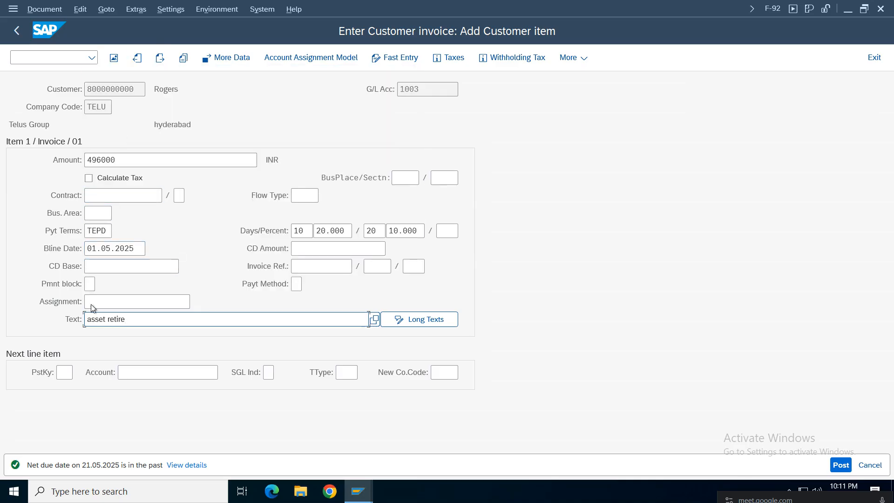
- Set the next line item to posting key 50 with G/L account 4003 Asset Sales and proceed to that item
left_click(64, 372)
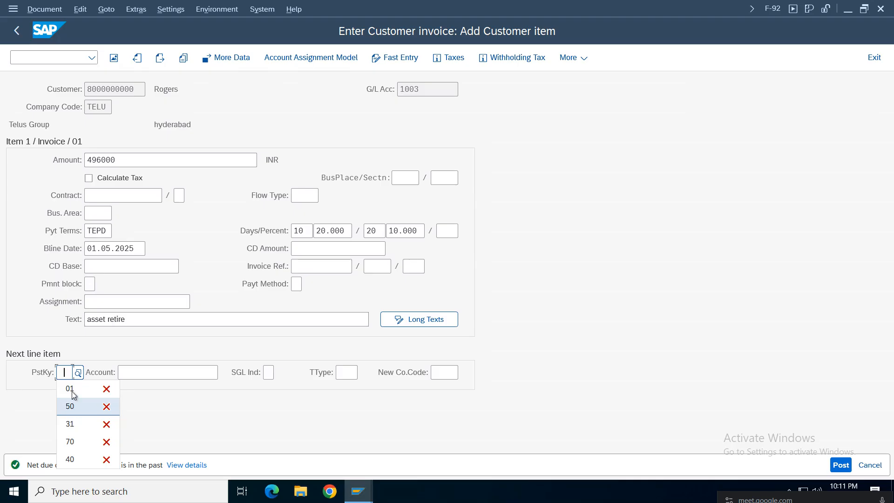
left_click(69, 406)
left_click(148, 373)
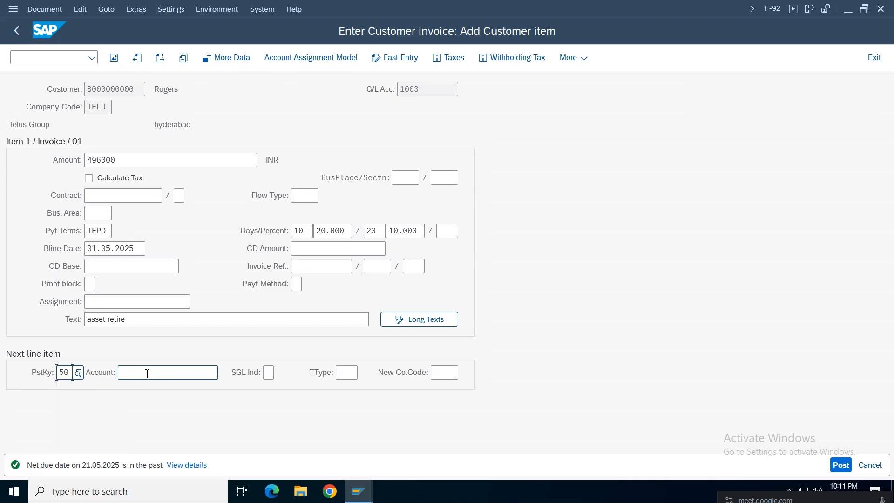
left_click(224, 374)
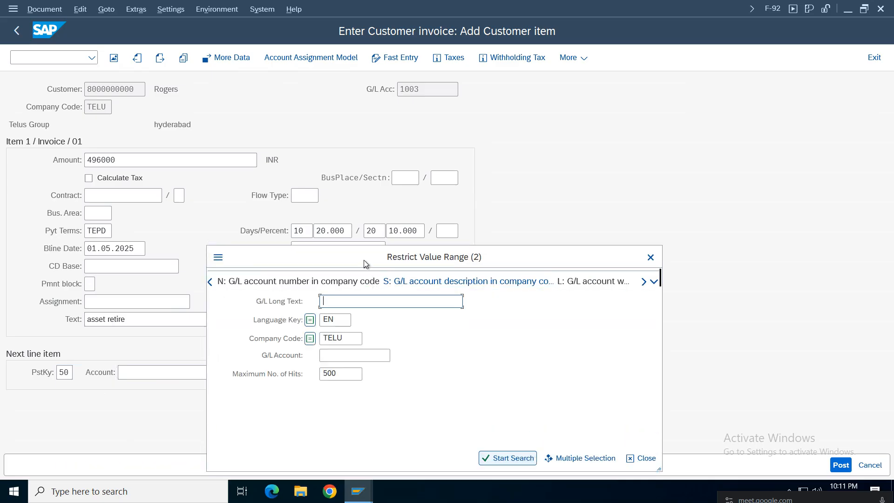
left_click(484, 341)
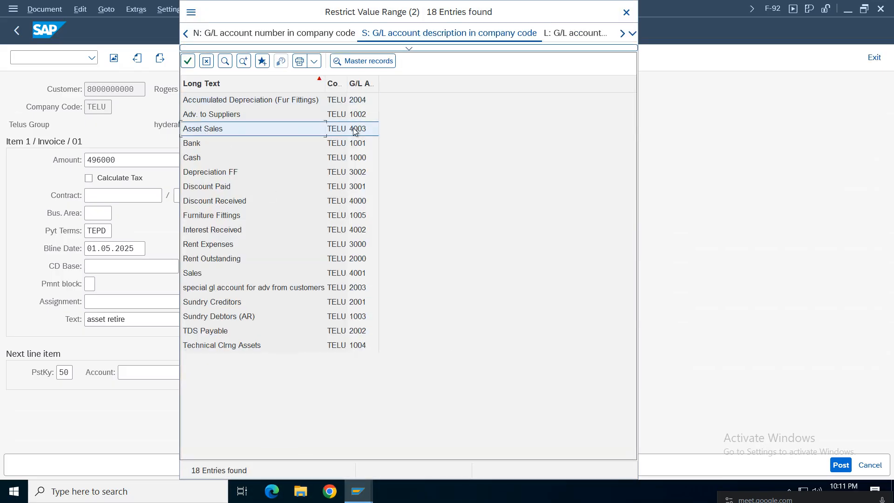
double_click(355, 130)
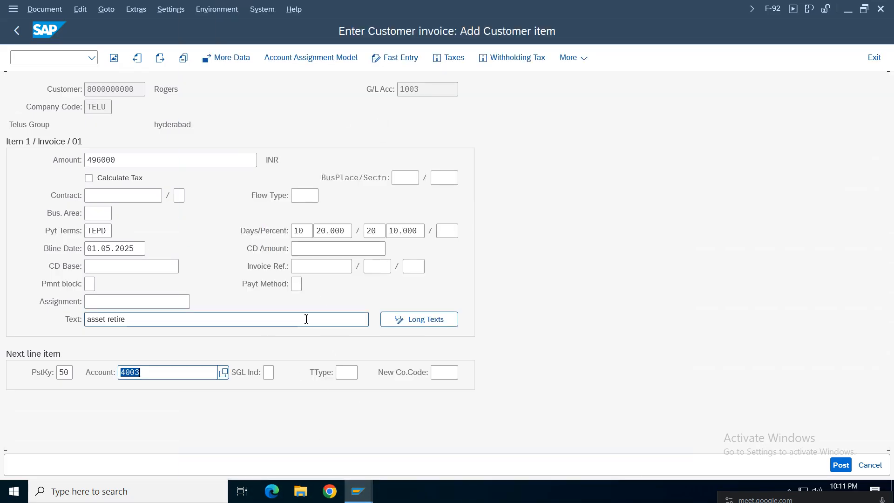
key("Return")
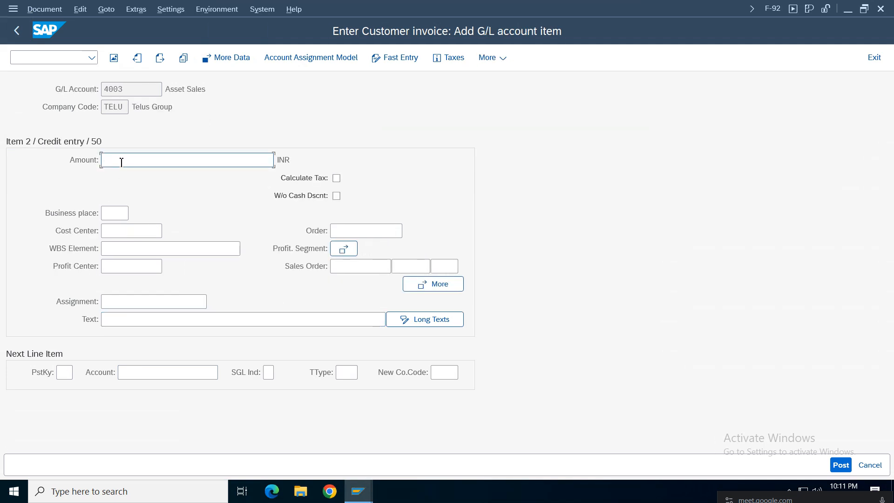
- Enter amount 496000 INR, text "asset retire" and cost center 100100 for the Asset Sales item and validate the entries
left_click(121, 162)
type("496000")
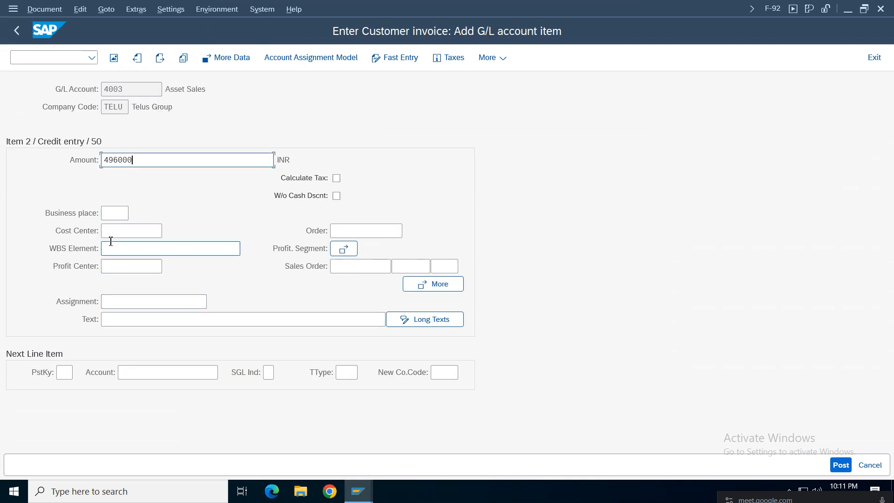
left_click(128, 319)
left_click(130, 75)
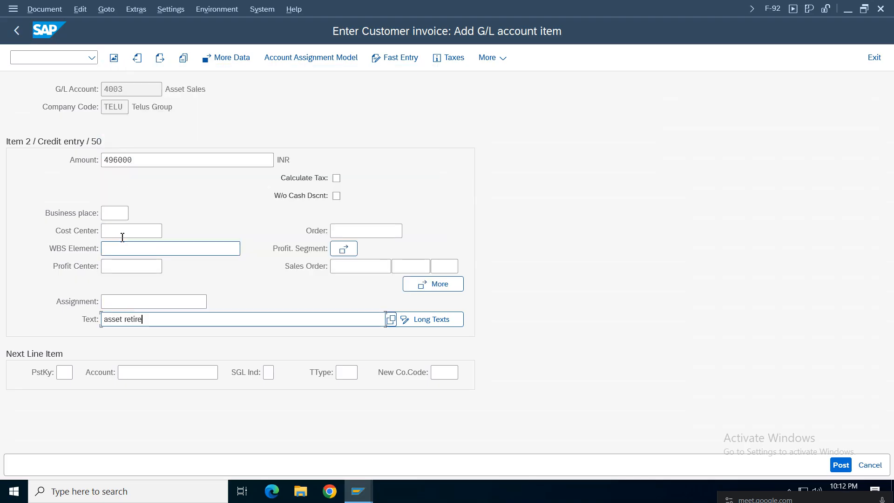
left_click(123, 237)
left_click(122, 248)
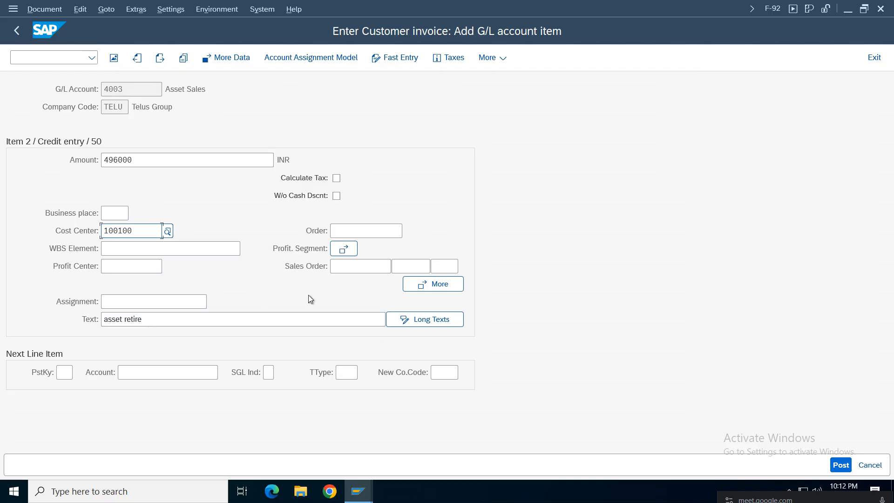
key("Return")
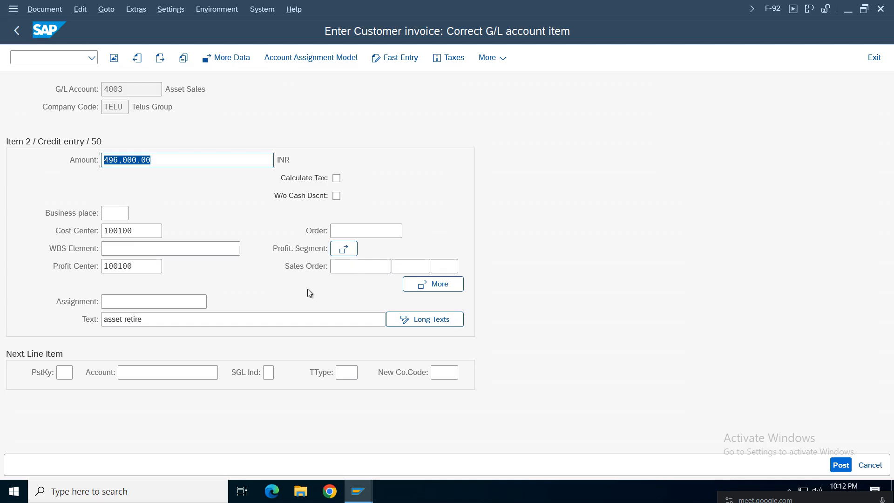
- Check the item's G/L account, then exit the customer invoice without posting and discard its data
left_click_drag(213, 94, 165, 90)
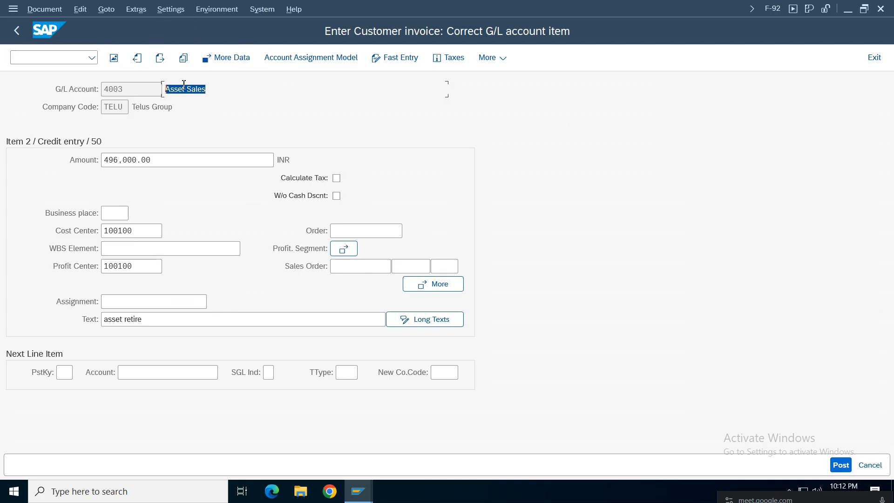
double_click(114, 89)
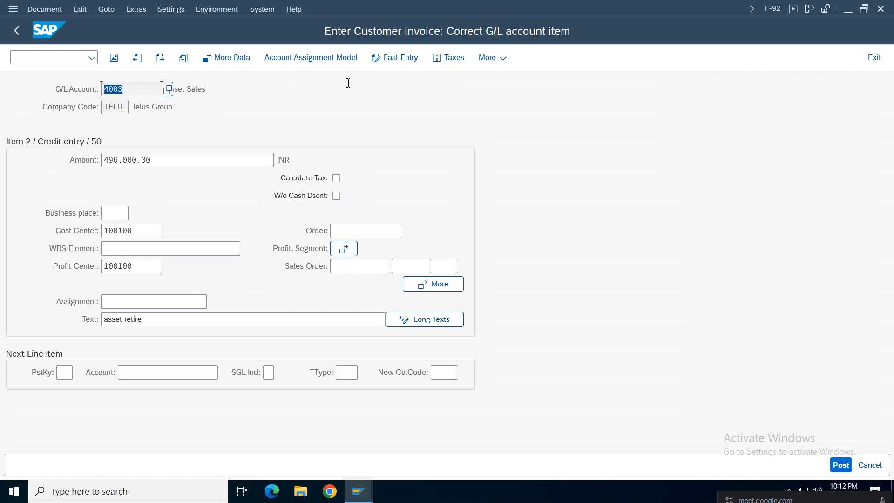
left_click(875, 57)
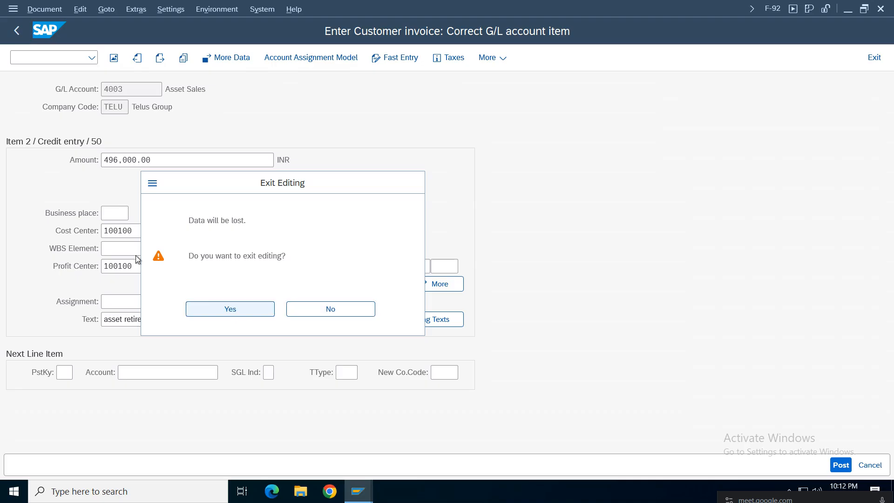
left_click(244, 312)
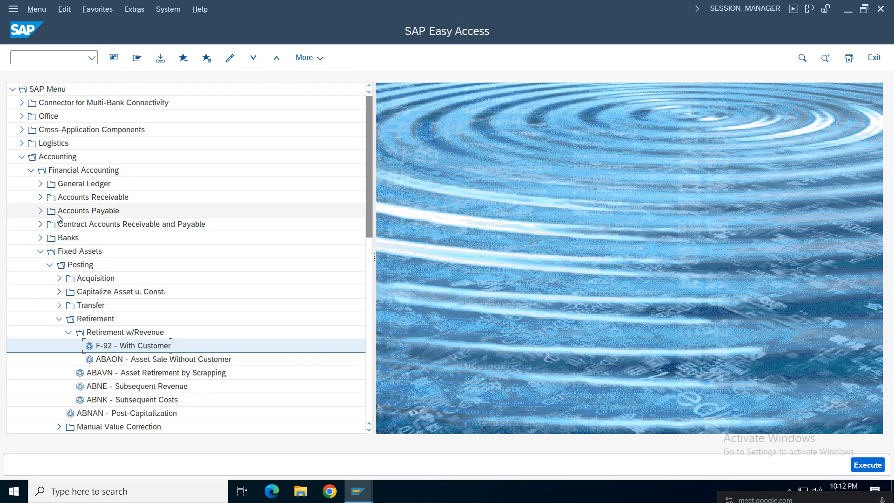
- Open central G/L account maintenance from the individual processing of General Ledger master records
left_click(40, 185)
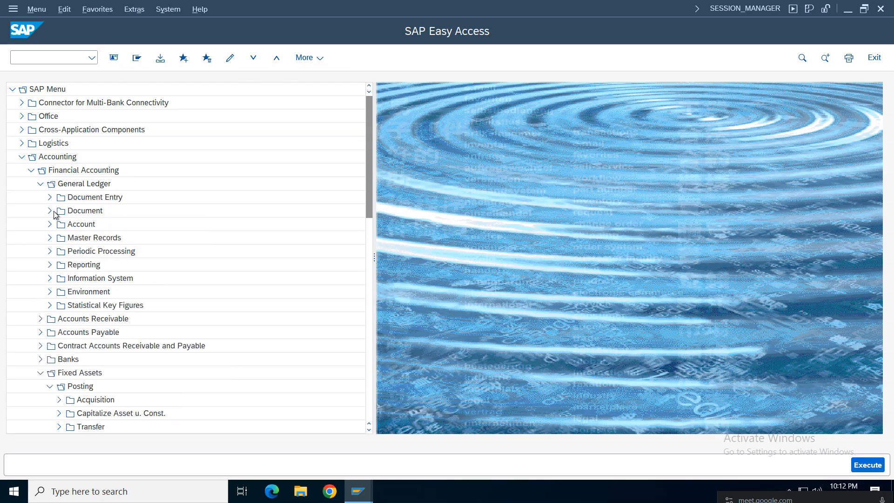
left_click(50, 239)
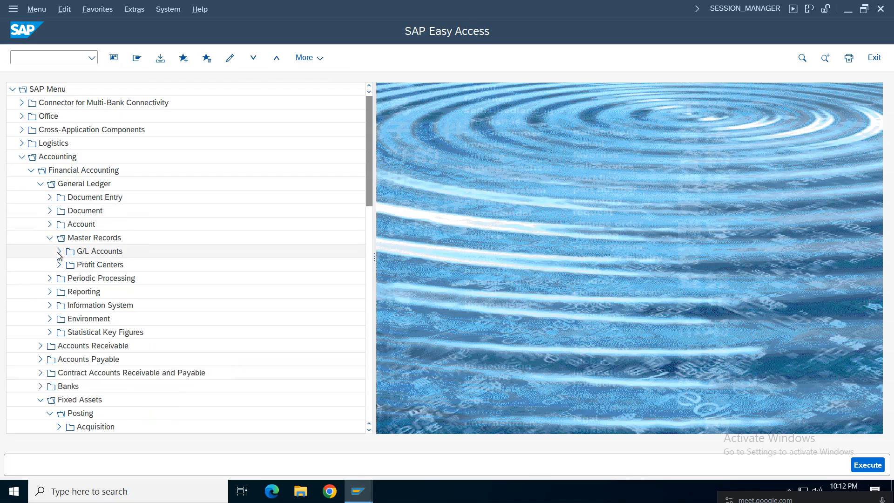
left_click(60, 252)
left_click(69, 266)
double_click(115, 283)
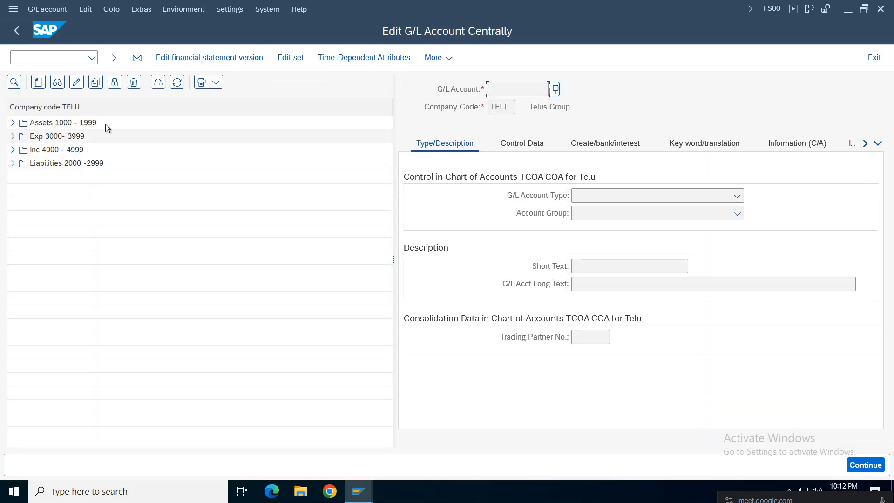
- Display the income account 4003 Asset Sales and check its field status group in the document creation settings
left_click(13, 149)
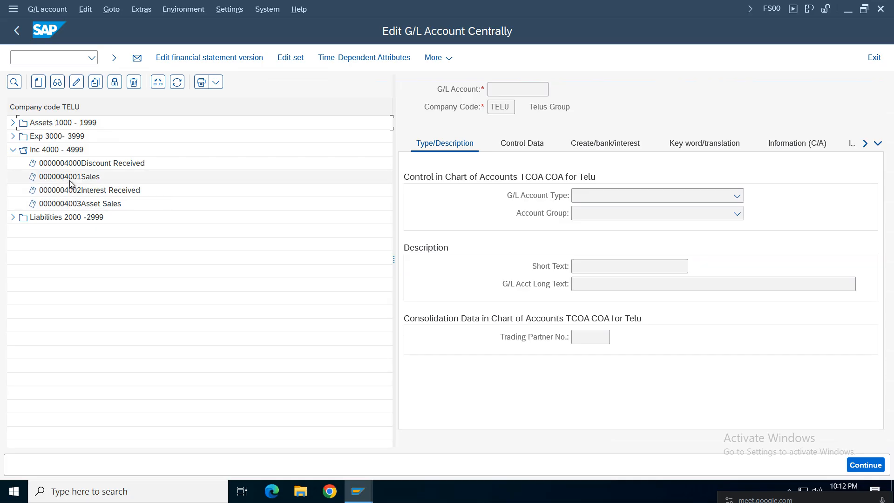
double_click(79, 205)
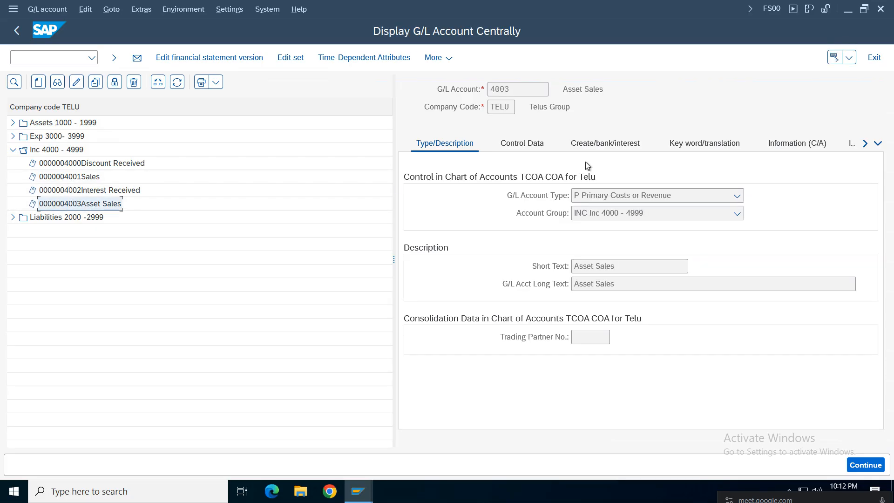
left_click(588, 147)
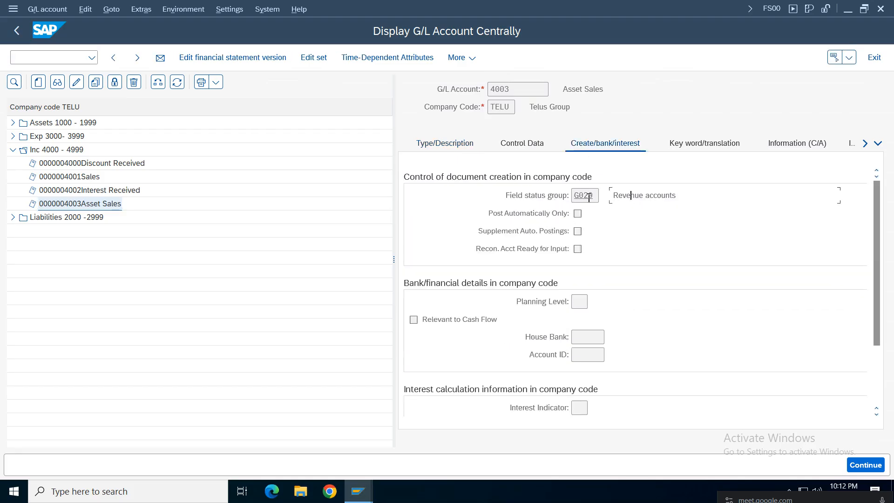
- Start transaction OBC4 in a new session, locate field status variant TFSV and open its field status groups
left_click(47, 55)
type("/oobc4")
key("Return")
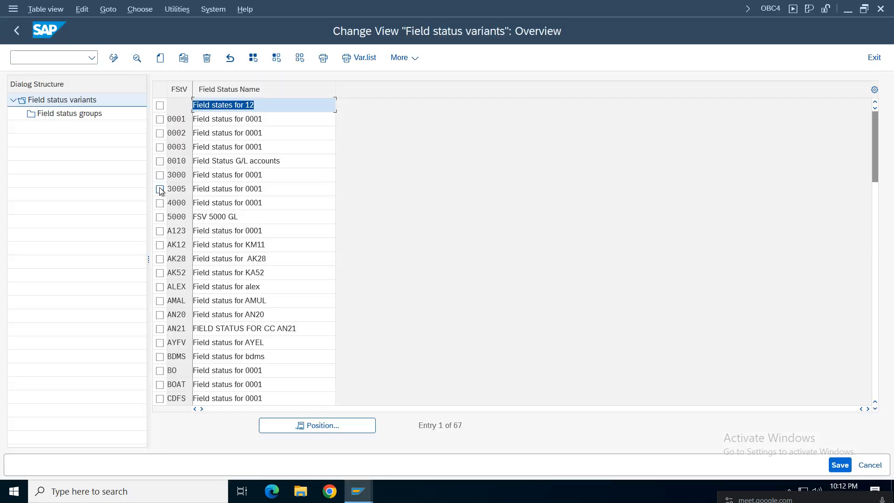
left_click(315, 421)
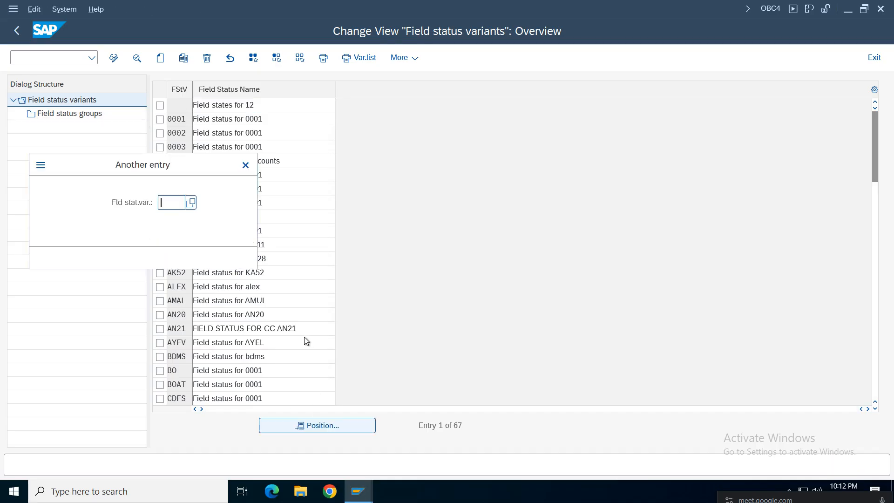
type("tfsv")
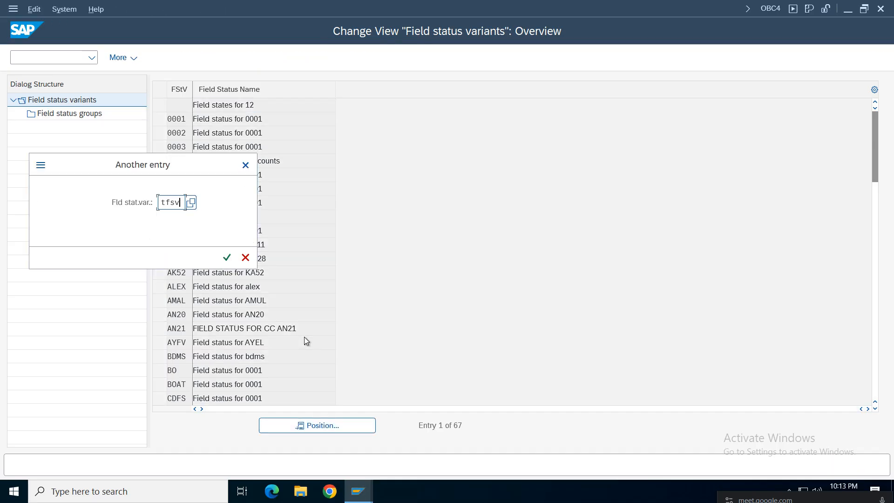
key("Return")
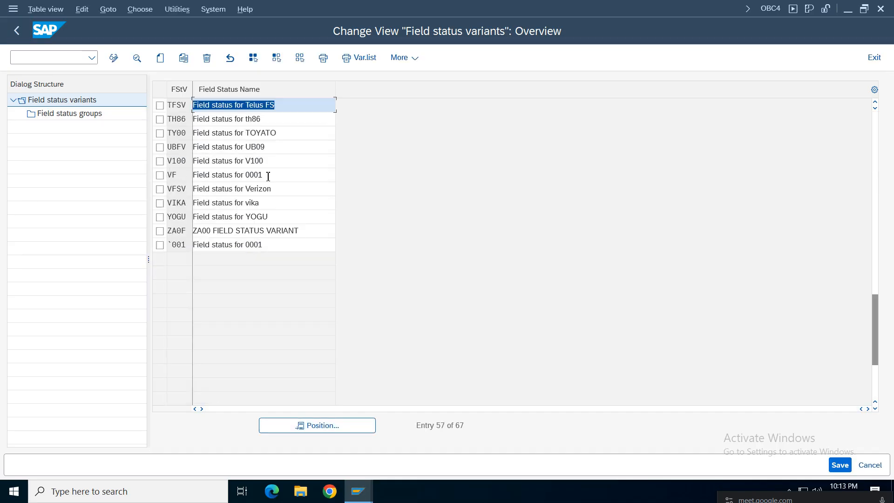
left_click(160, 105)
left_click(70, 113)
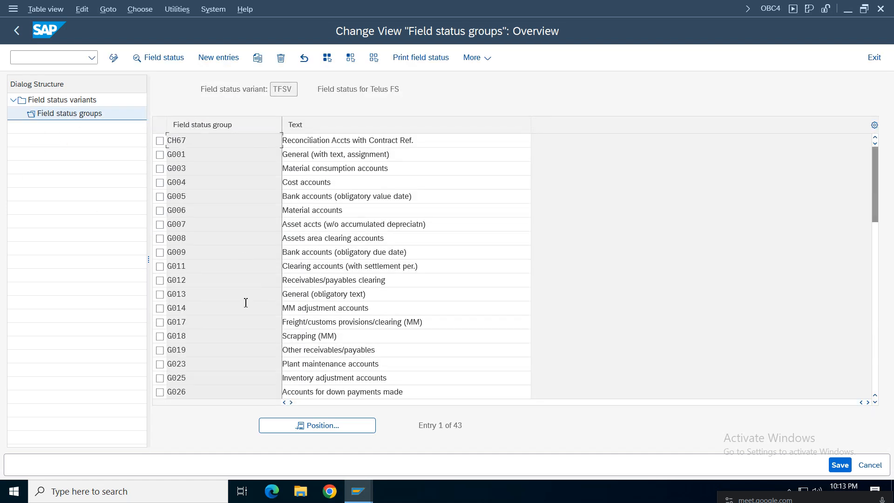
- Open the Asset Accounting fields of field status group G029 Revenue accounts
left_click(345, 350)
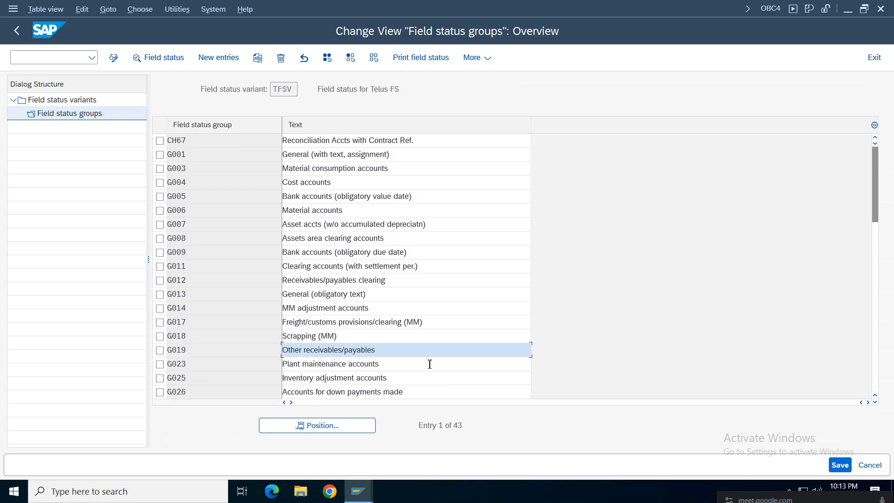
scroll(429, 364, "down", 6)
double_click(317, 152)
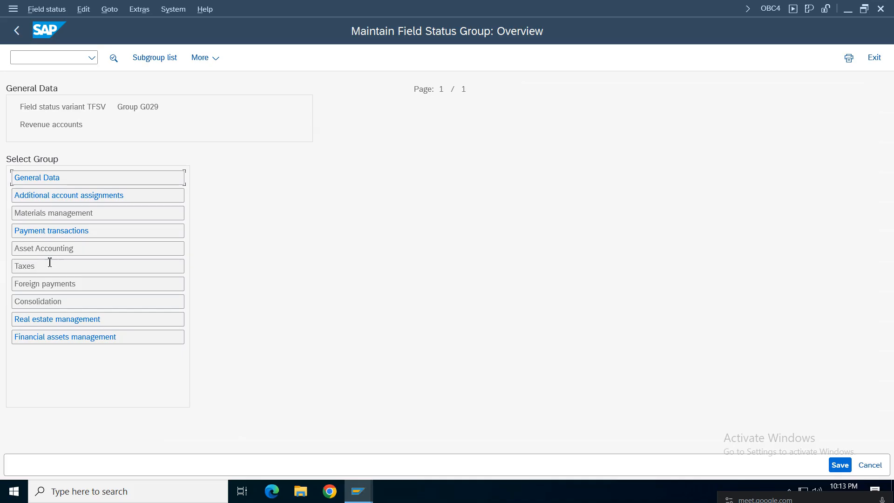
double_click(54, 248)
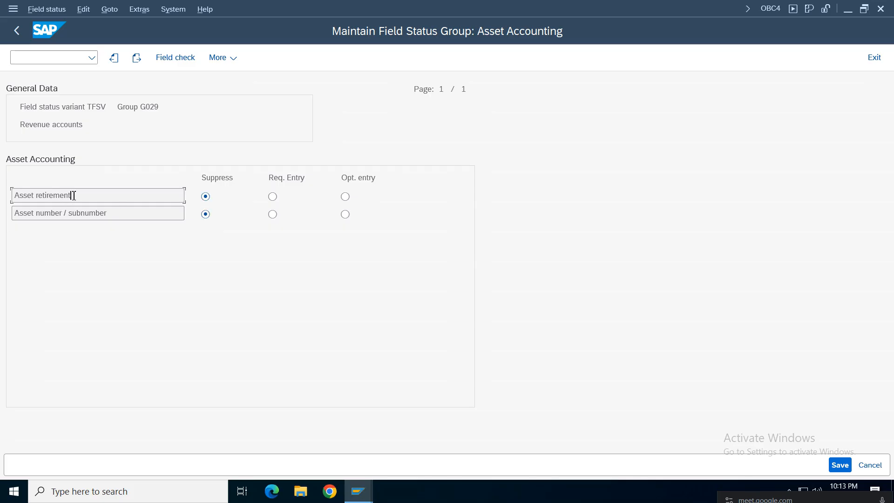
- Make Asset retirement and Asset number / subnumber optional entries and save the change to the proposed customizing request
triple_click(73, 195)
left_click(345, 197)
left_click(345, 215)
left_click(838, 464)
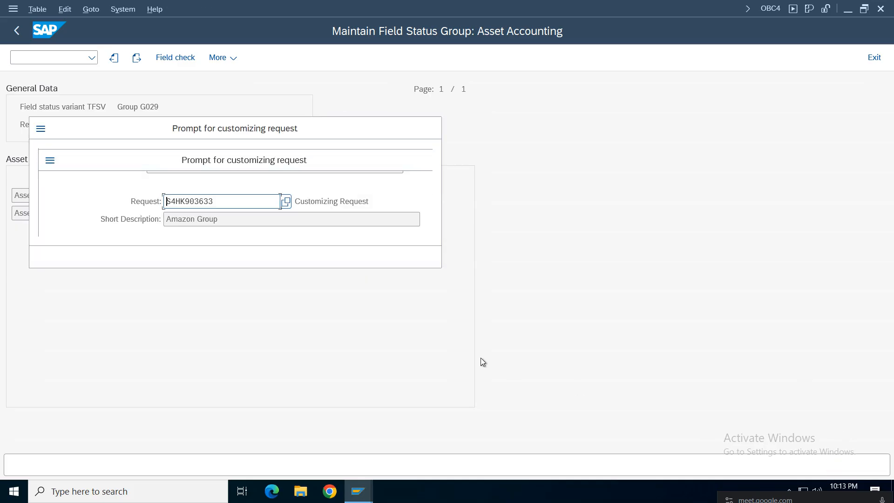
left_click(298, 256)
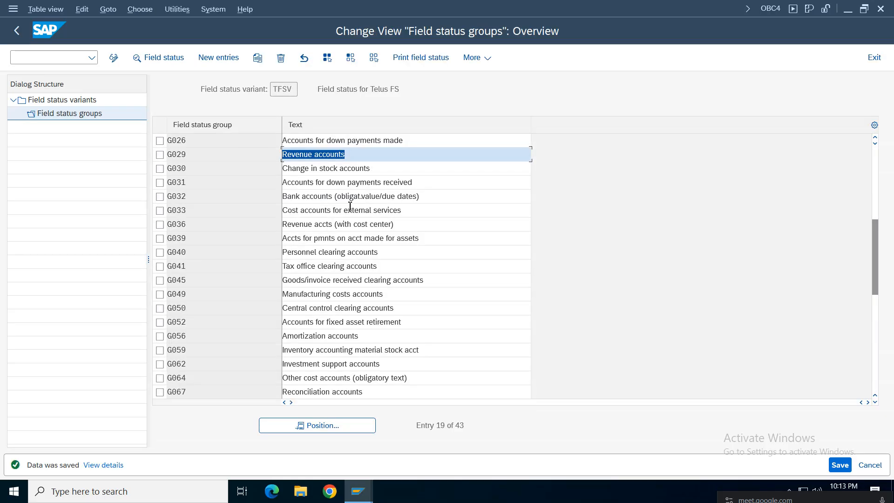
- Close the unneeded withholding tax session and leave the field status variants for the SAP Easy Access menu
left_click(16, 31)
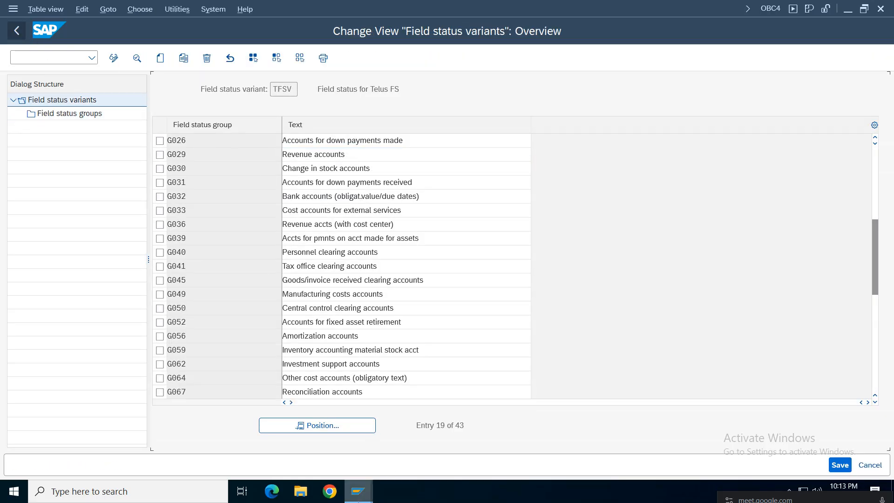
left_click(359, 492)
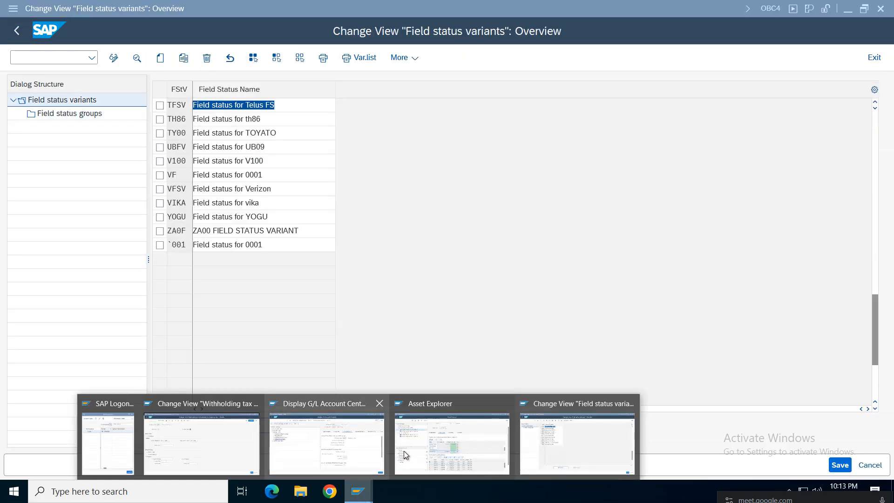
left_click(239, 446)
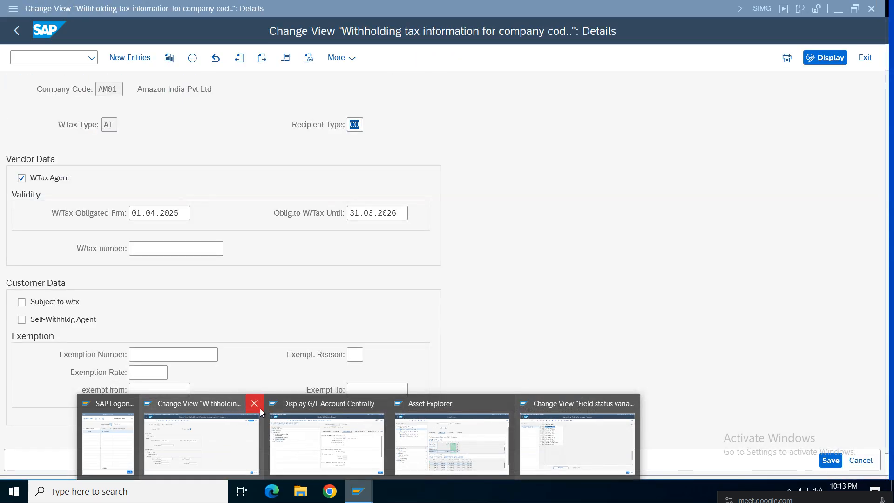
left_click(254, 403)
left_click(512, 459)
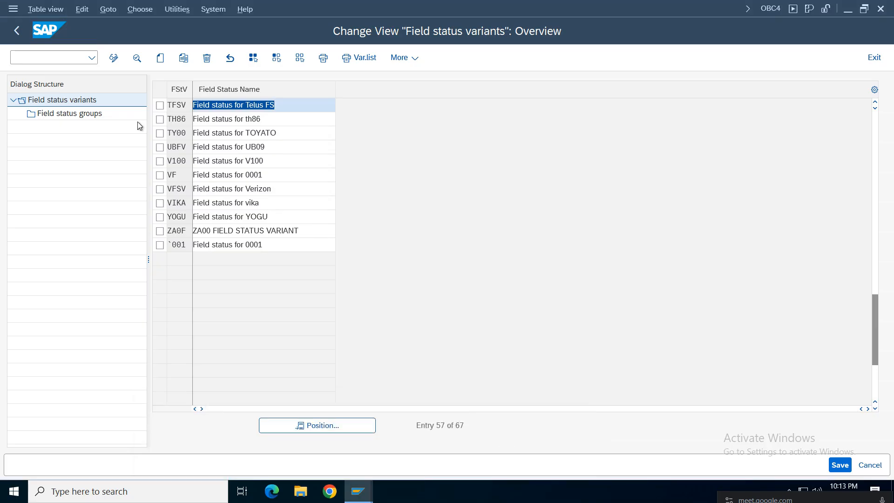
left_click(17, 31)
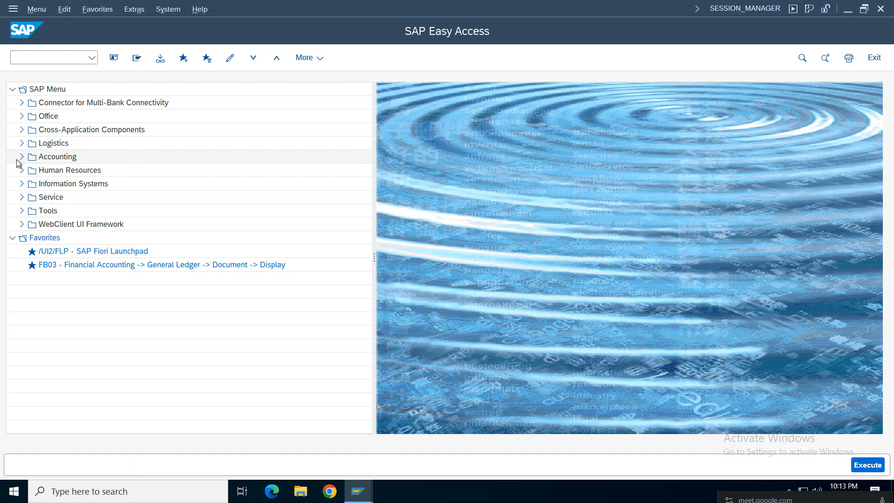
- Open F-92 With Customer from the Fixed Assets postings for retirement with revenue
left_click(21, 157)
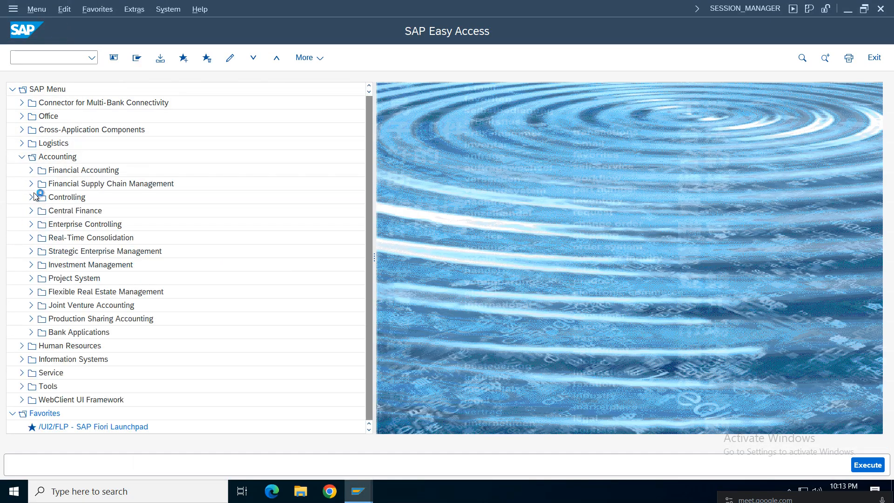
left_click(32, 170)
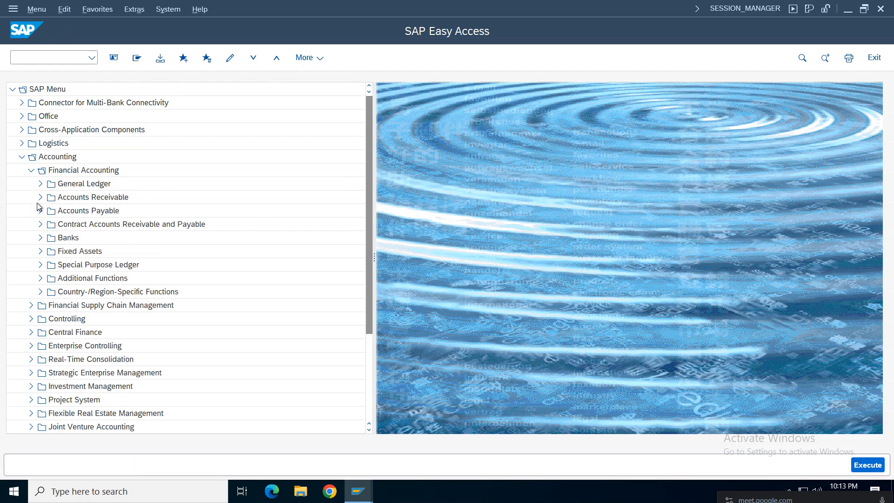
left_click(41, 251)
left_click(49, 264)
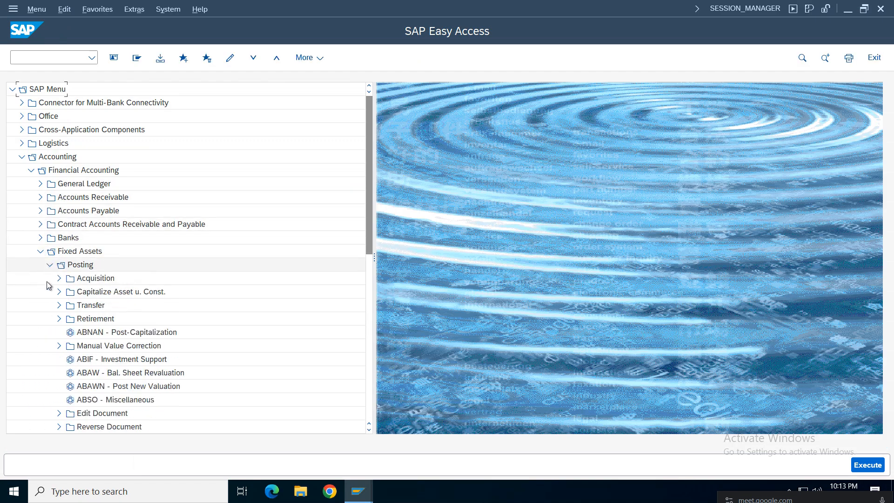
left_click(60, 320)
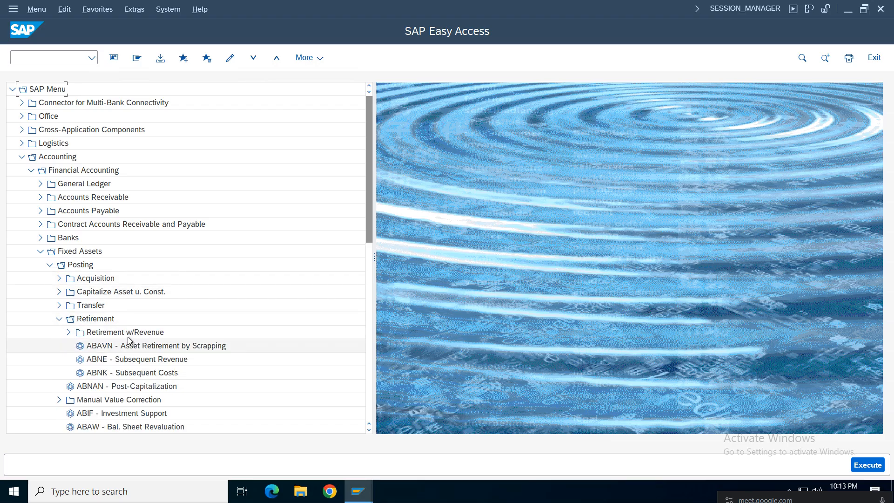
double_click(115, 333)
double_click(135, 345)
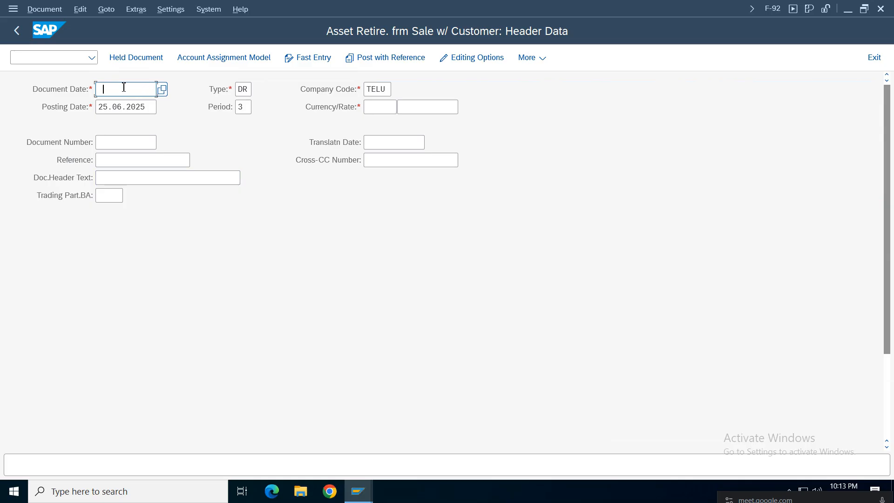
- Set both the document date and the posting date to 01.05.2025 in the document header
left_click(124, 87)
left_click(123, 108)
left_click(146, 107)
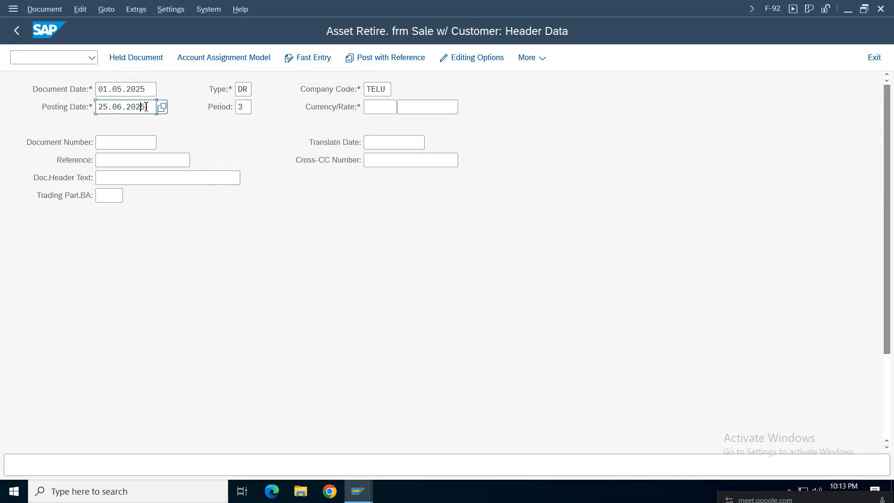
double_click(145, 107)
key("BackSpace")
left_click(127, 125)
- Enter "asset retire" as reference and document header text, and set the currency to INR
left_click(110, 160)
left_click(105, 179)
left_click(116, 178)
left_click(116, 195)
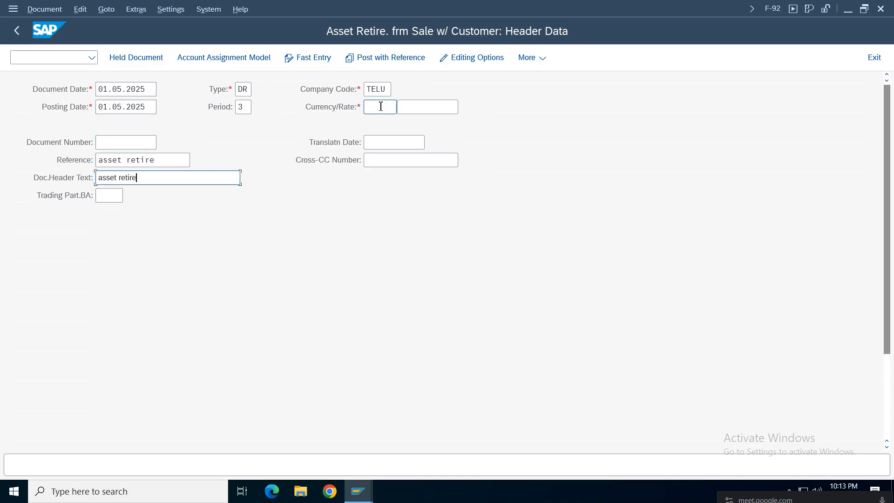
left_click(381, 106)
type("inr")
- Assign the customer's account to the first line item with posting key 01 and proceed to the customer item
left_click_drag(889, 195, 889, 278)
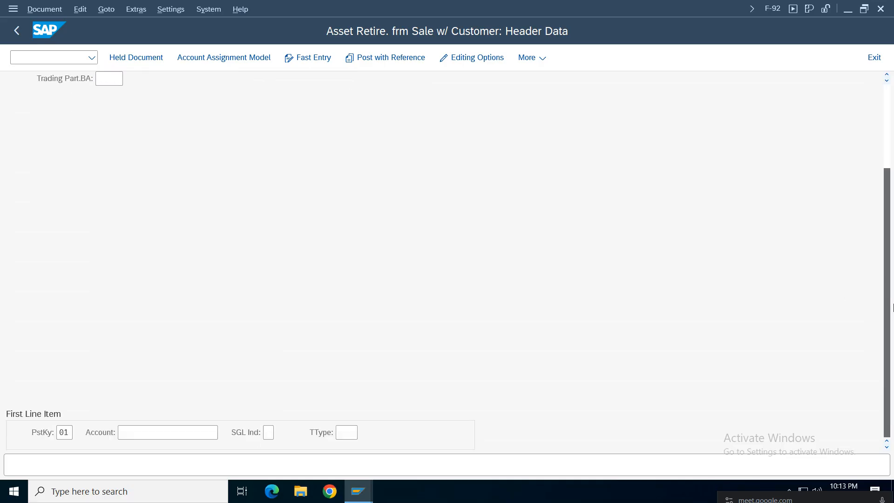
left_click(163, 432)
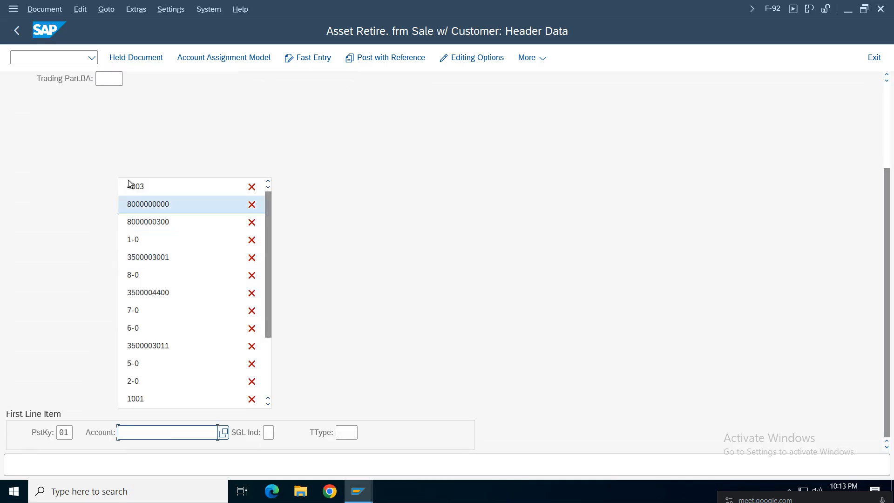
left_click(158, 204)
key("Return")
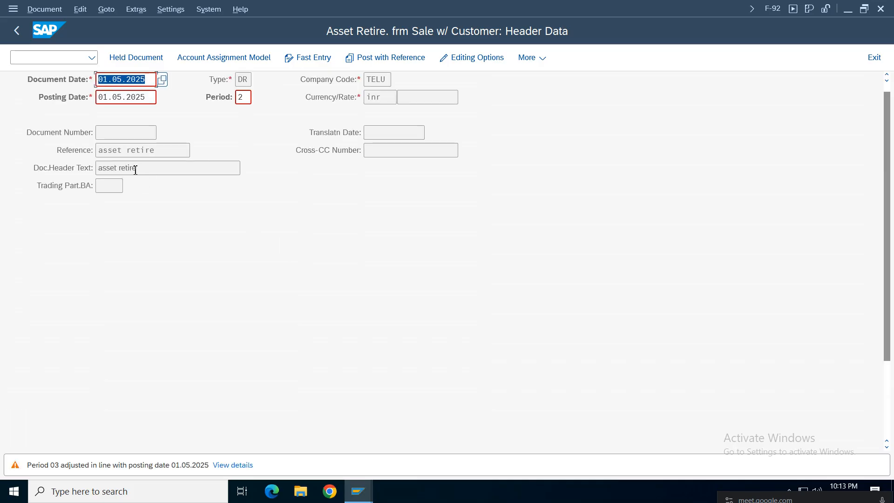
key("Return")
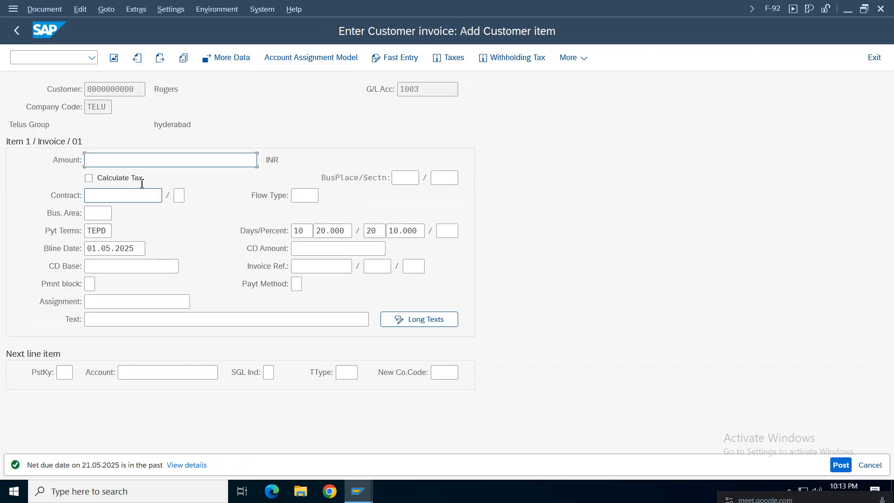
- Enter an amount of 496000 and the text "asset retire" for the customer item
left_click(113, 176)
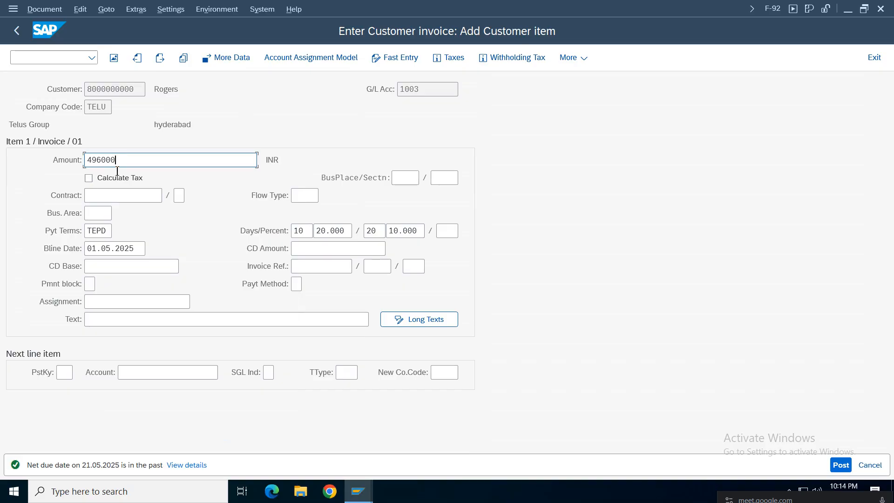
left_click(114, 320)
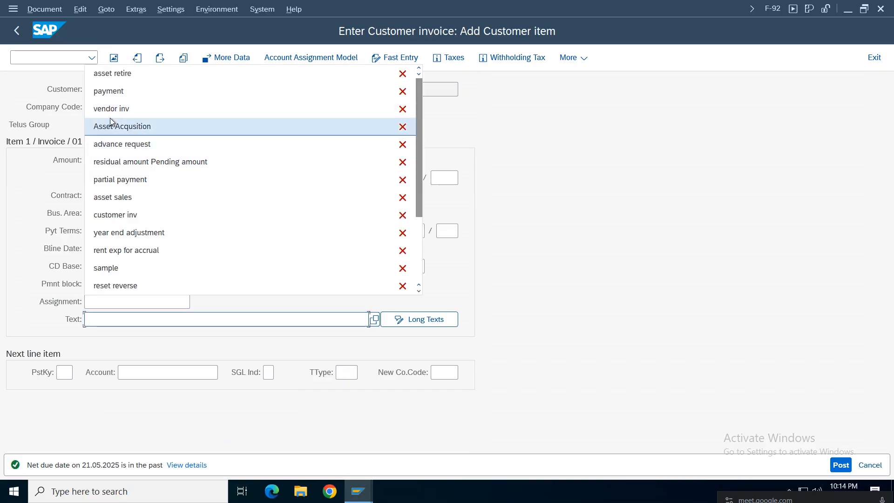
left_click(114, 76)
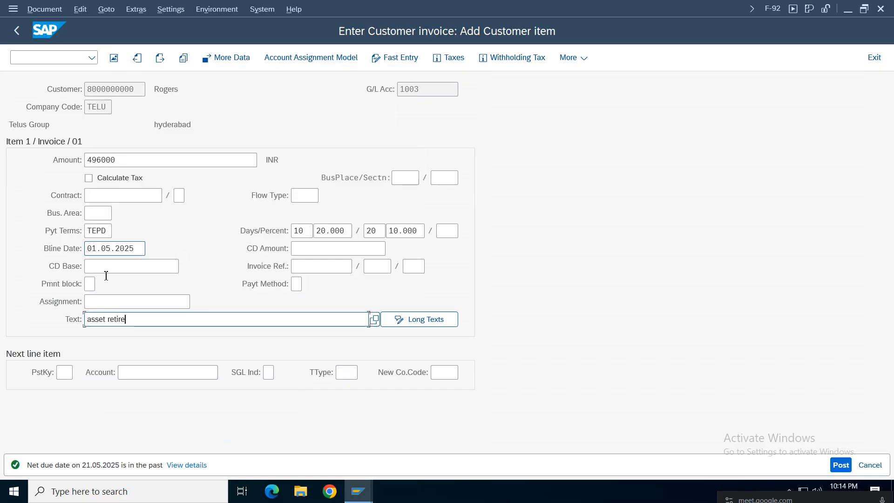
- Add a next line item with posting key 50 for Asset Sales account 4003
left_click(64, 372)
left_click(70, 404)
left_click(172, 372)
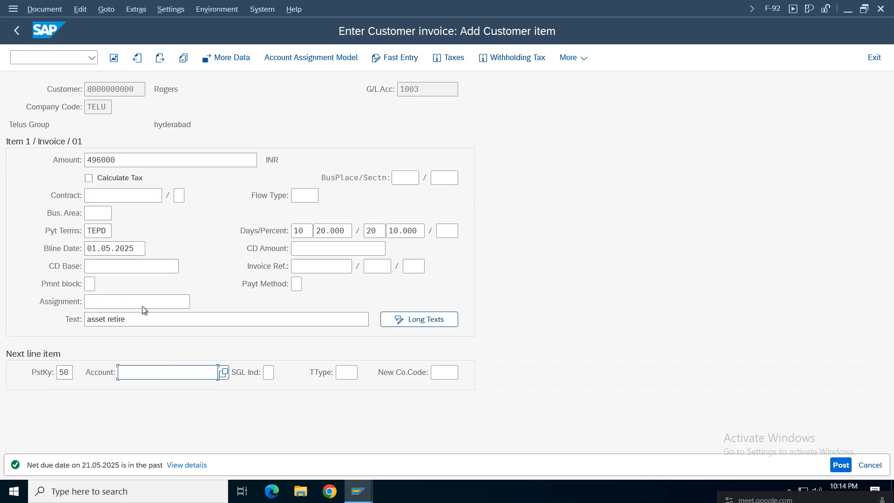
left_click(154, 145)
key("Return")
- Fill the Asset Sales credit item with amount 496000, cost center 100100 and text "asset retire"
key("space")
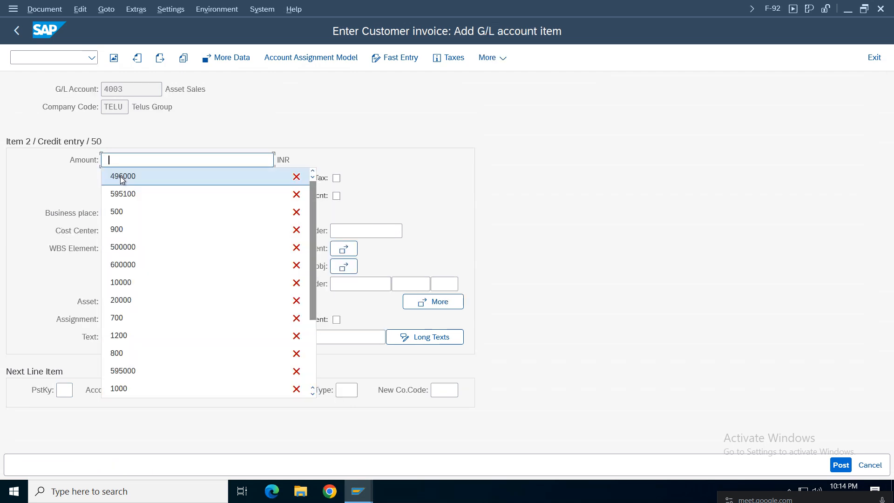
left_click(122, 180)
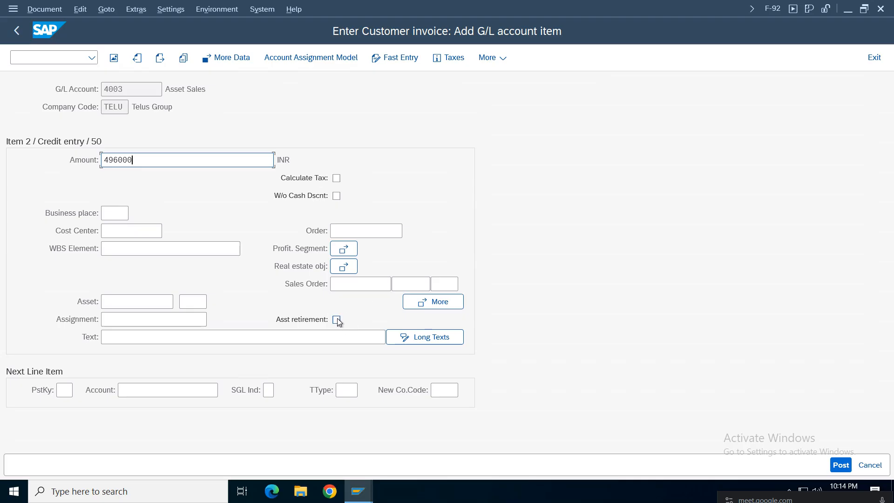
left_click(136, 231)
key("space")
left_click(119, 248)
left_click(137, 339)
key("space")
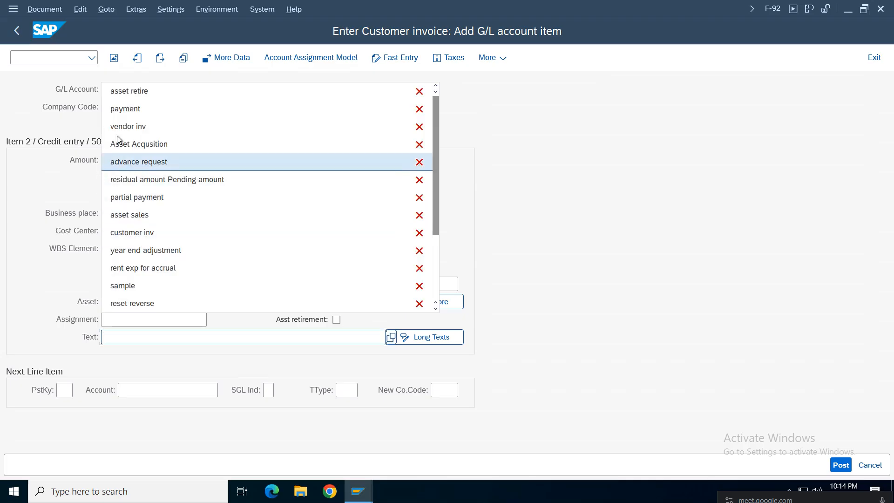
left_click(124, 90)
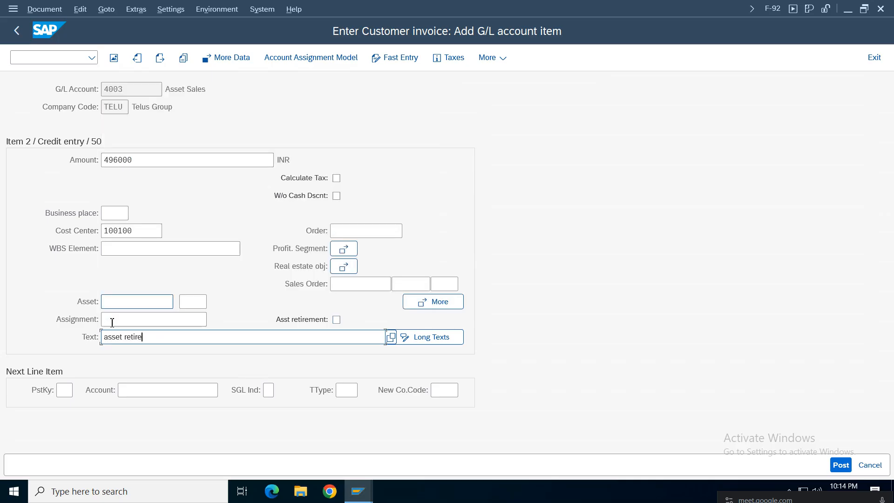
- Flag the Asset Sales item as an asset retirement and choose asset 1, subnumber 0, from the asset value list
left_click(337, 320)
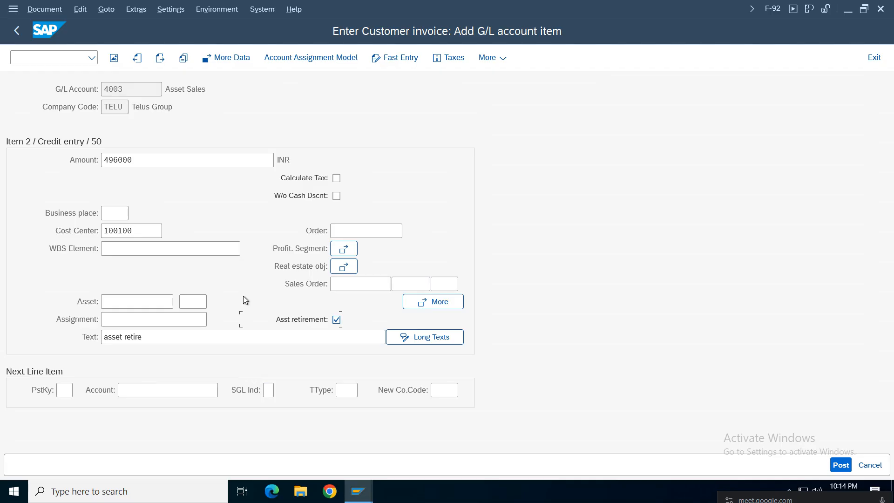
left_click_drag(224, 113, 429, 133)
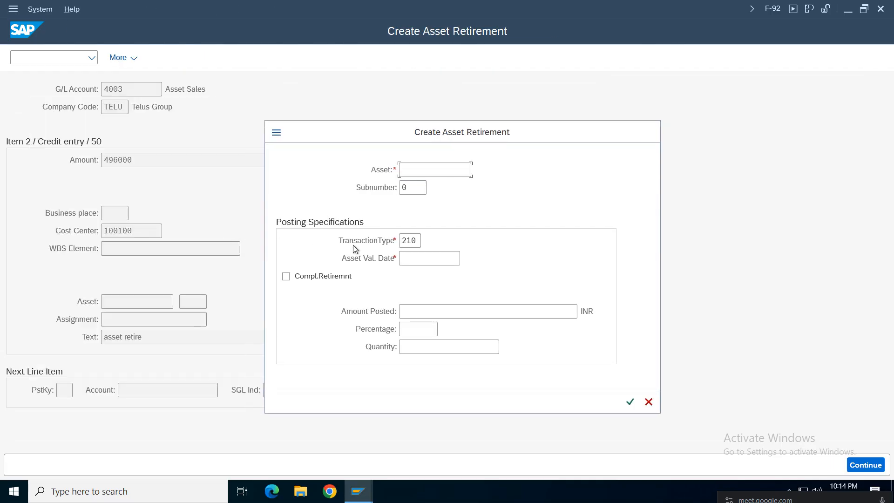
key("F4")
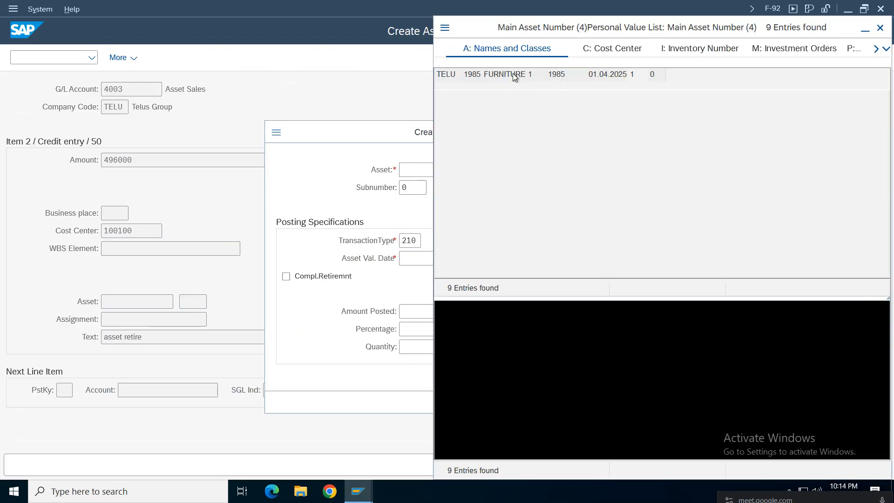
double_click(491, 232)
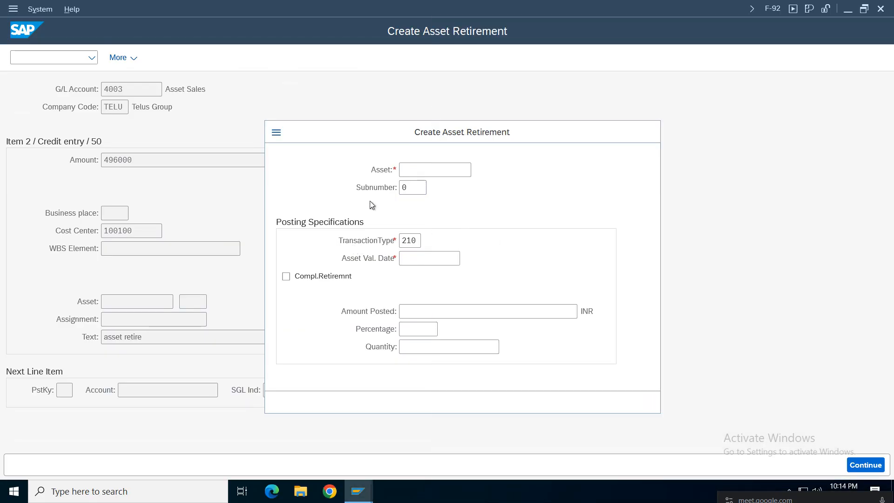
- Set the asset value date to 01.05.2025, mark it as a complete retirement and confirm the asset retirement data
left_click(416, 263)
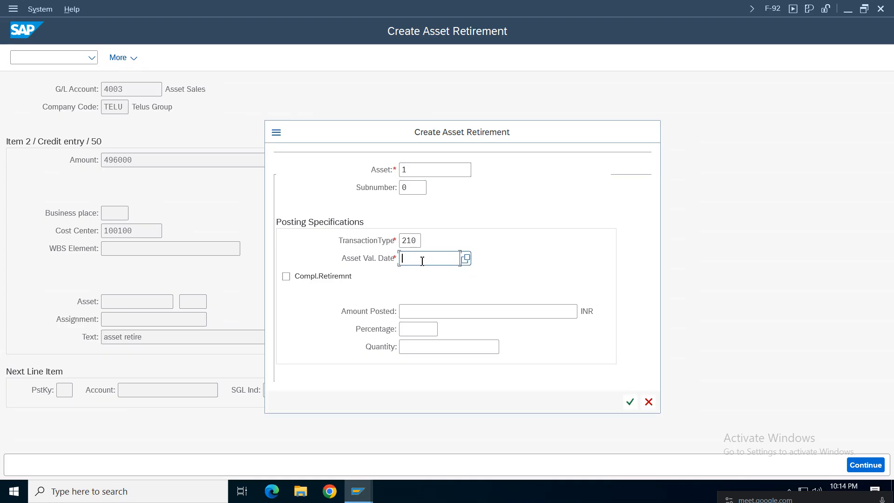
type("01.05.")
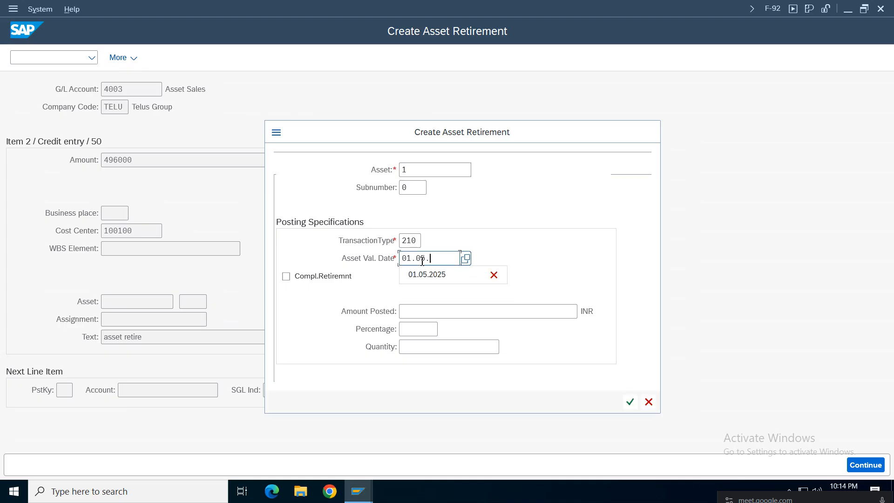
type("2025")
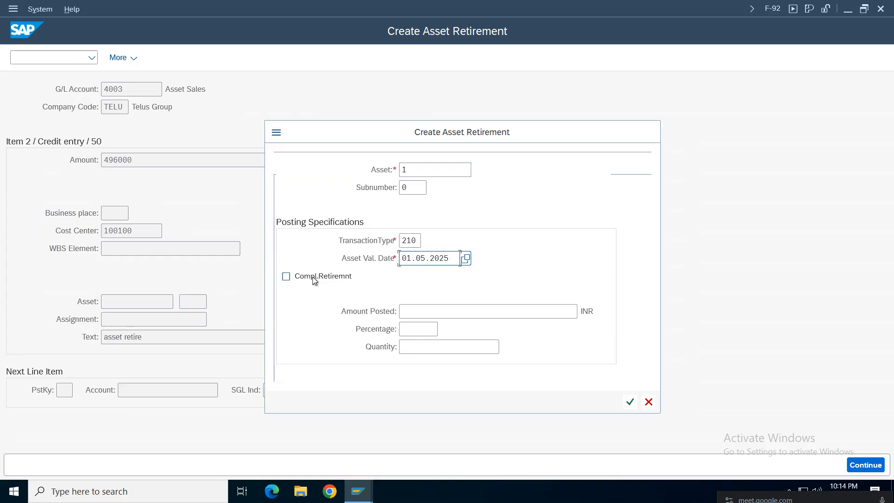
left_click(313, 277)
left_click(628, 404)
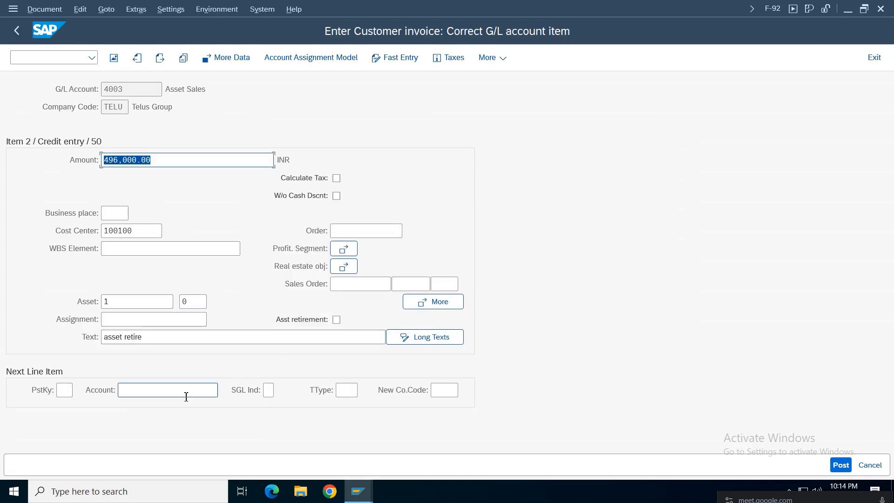
- Simulate the customer invoice with its asset retirement item
left_click(44, 9)
left_click(66, 70)
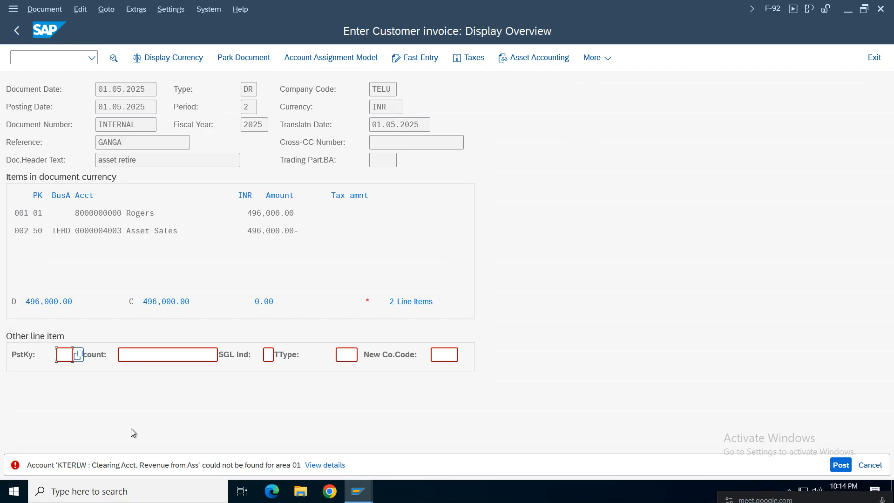
left_click(358, 492)
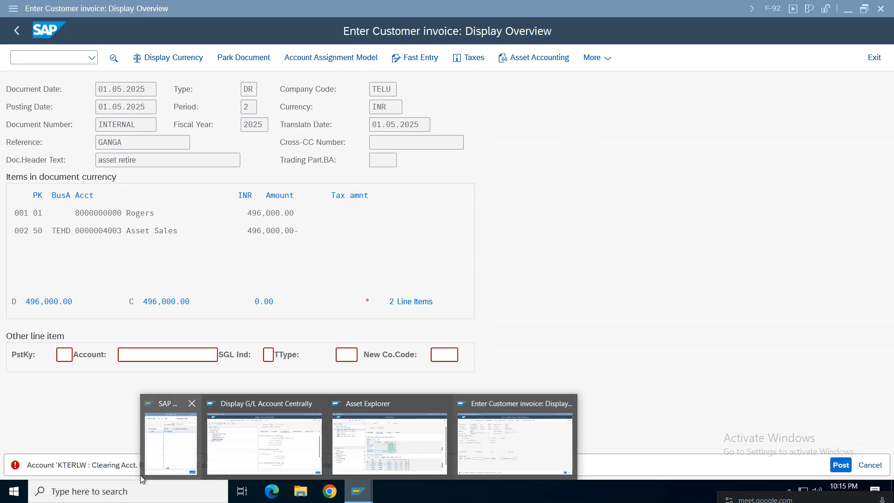
left_click(484, 456)
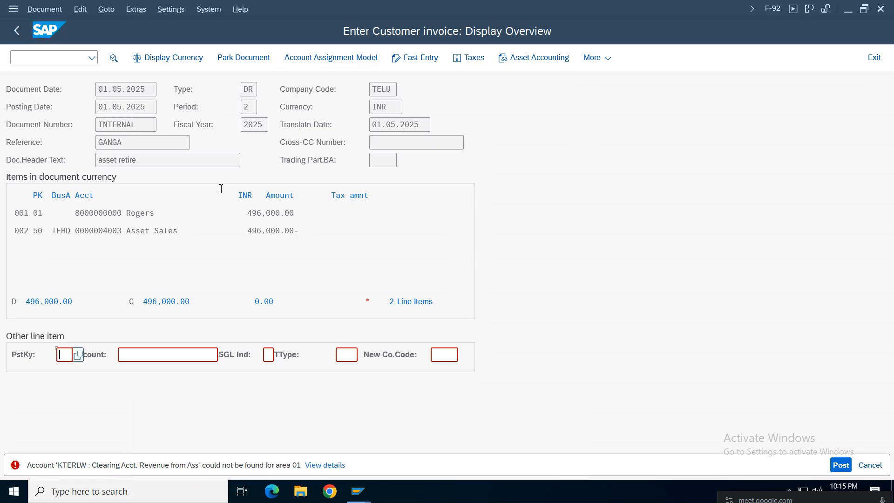
- Start transaction AO90 in a new session with chart of depreciation CDTE
left_click(13, 9)
left_click(49, 133)
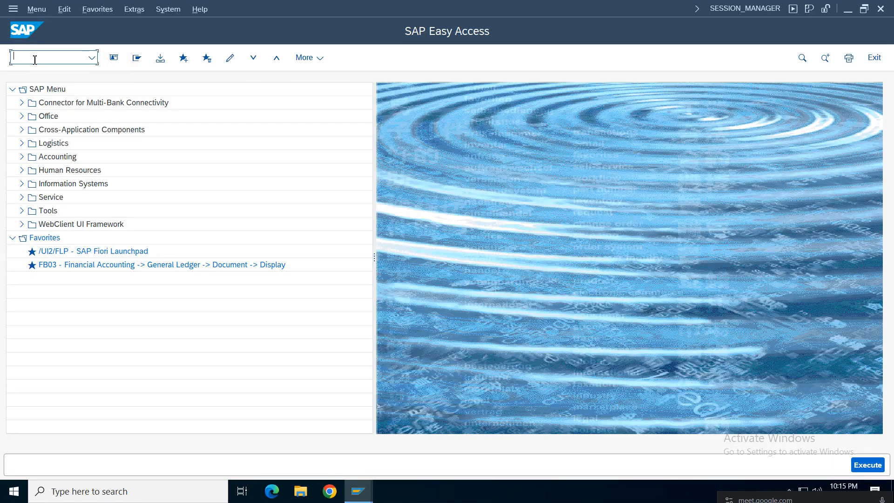
type("ao90")
key("Return")
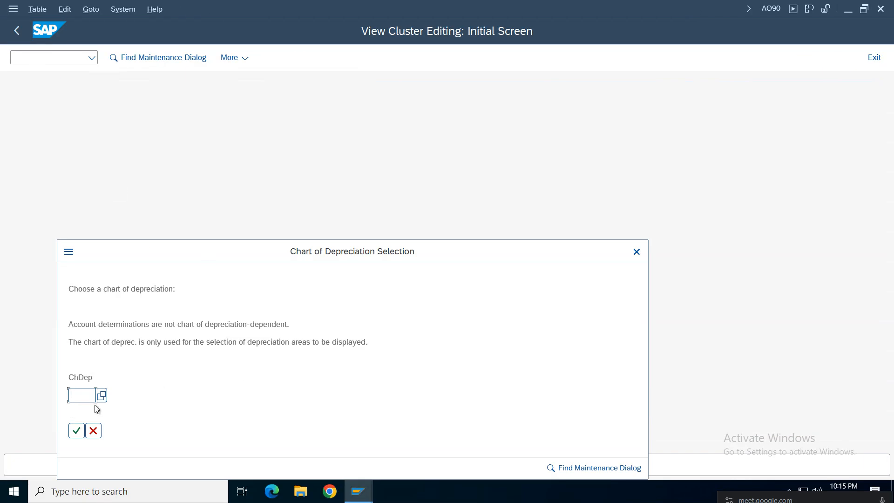
type("cdte")
key("Return")
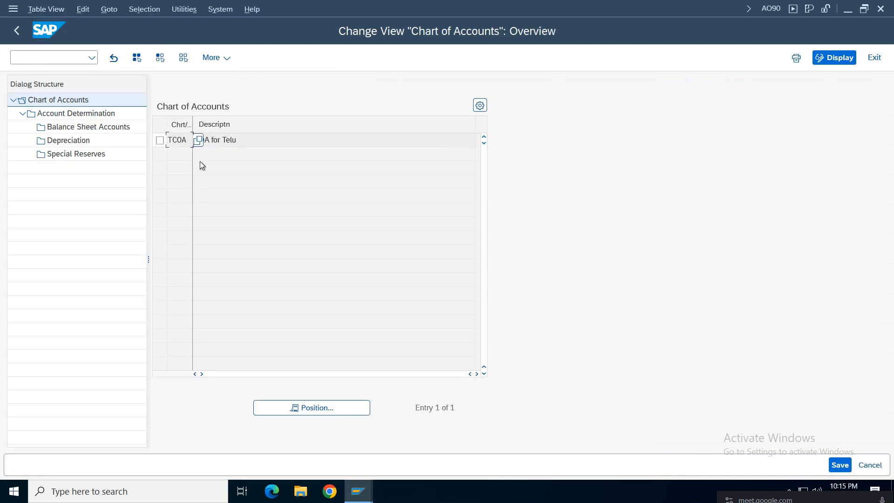
- Open the account determinations of chart of accounts TCOA and select 1985 for furniture fittings
left_click(159, 142)
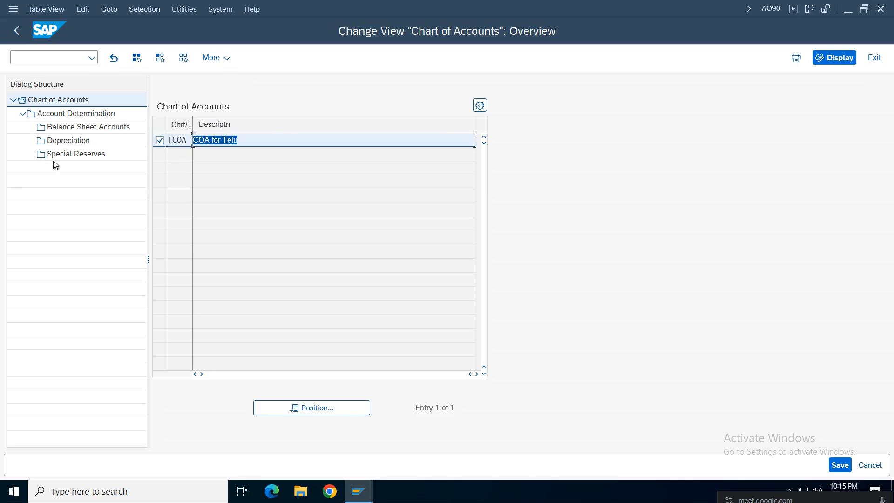
double_click(63, 114)
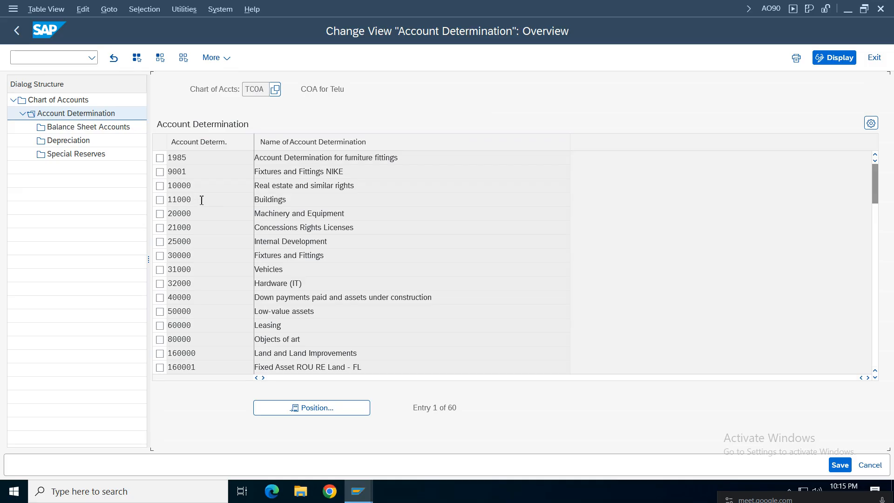
left_click_drag(408, 163, 189, 154)
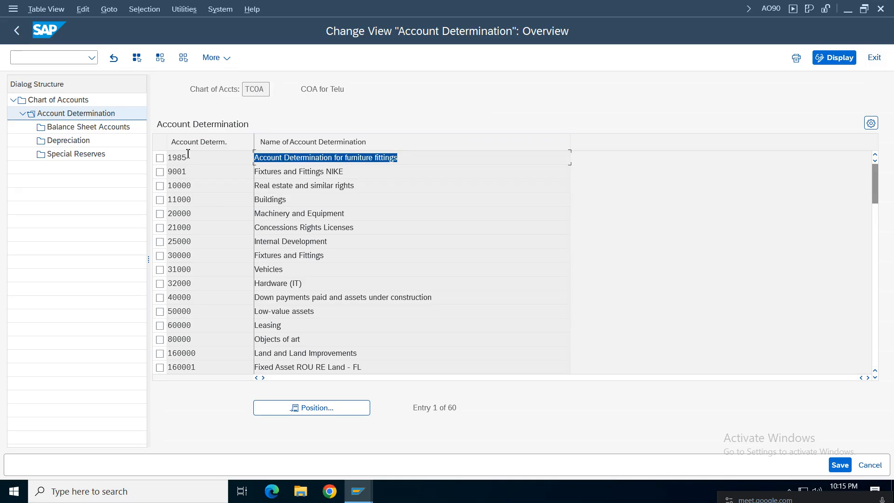
left_click(159, 160)
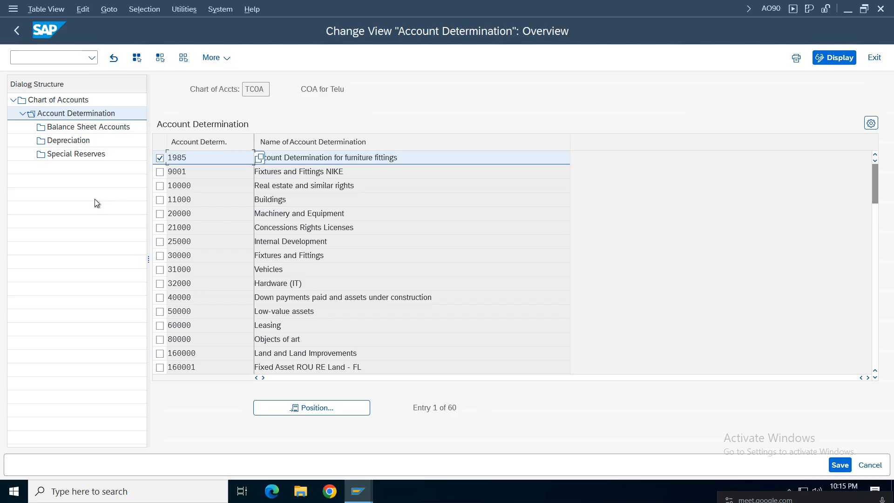
- Open the balance sheet account details of depreciation area 1 for account determination 1985
left_click_drag(410, 91, 39, 104)
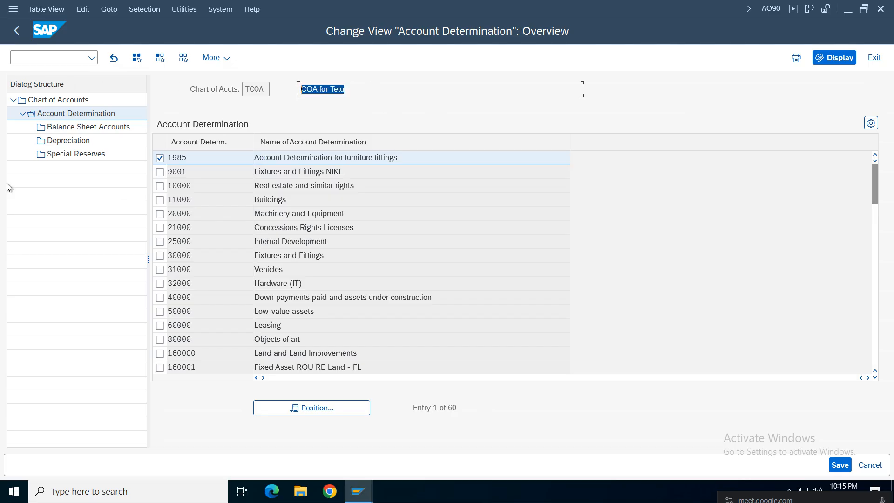
double_click(68, 128)
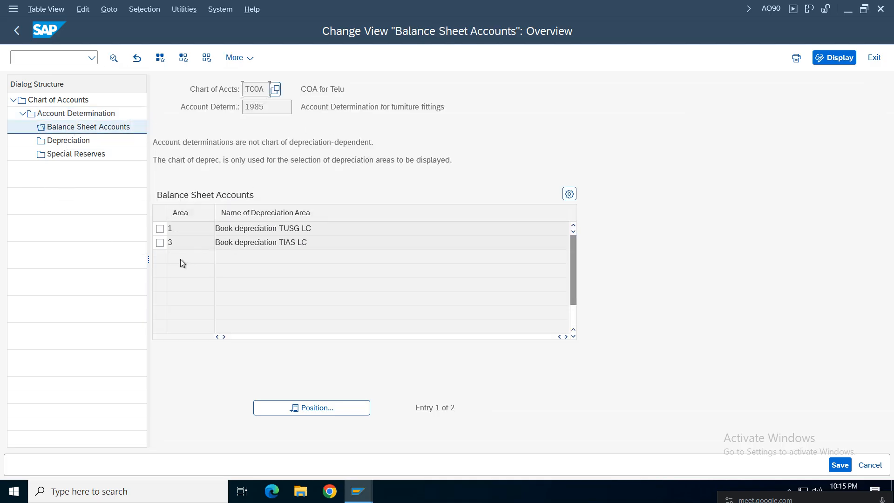
left_click(160, 228)
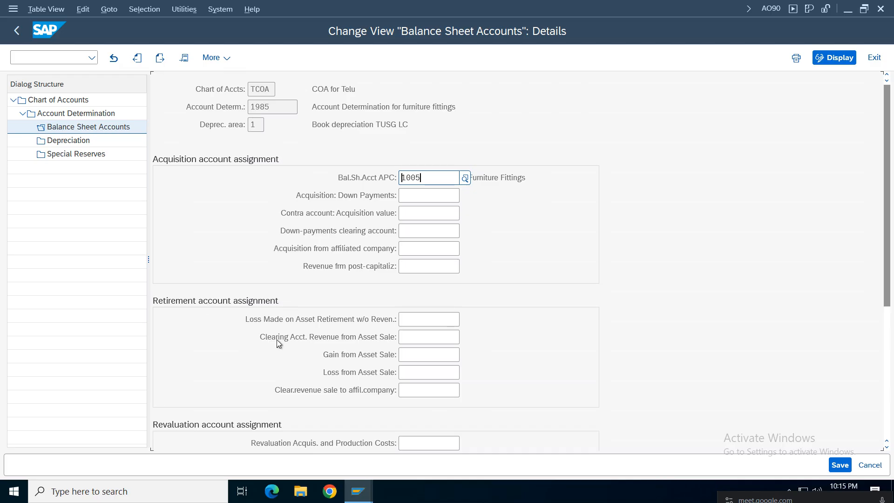
- Open the field help for the asset sale revenue clearing account and compare it with the error in the customer invoice
left_click(439, 340)
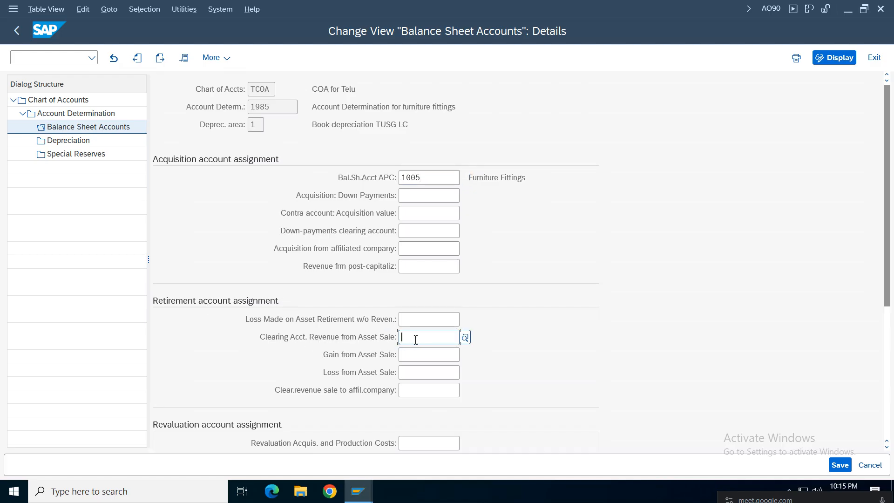
key("F4")
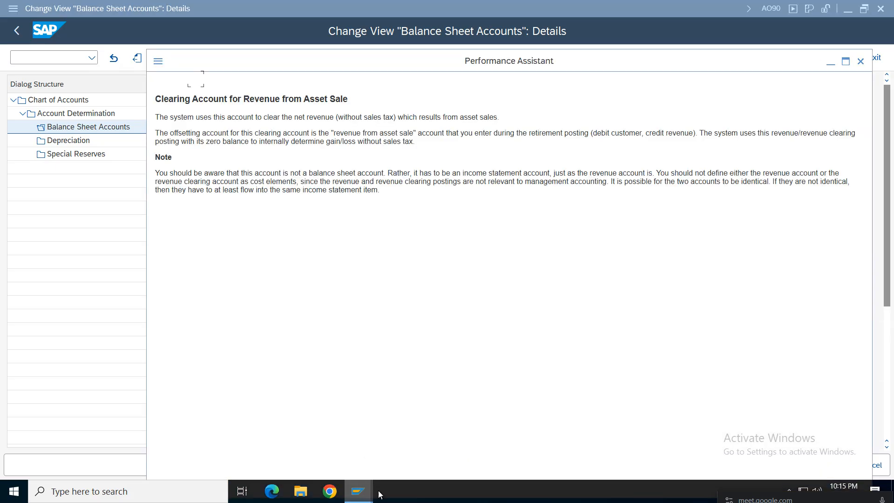
mouse_move(358, 491)
left_click(339, 449)
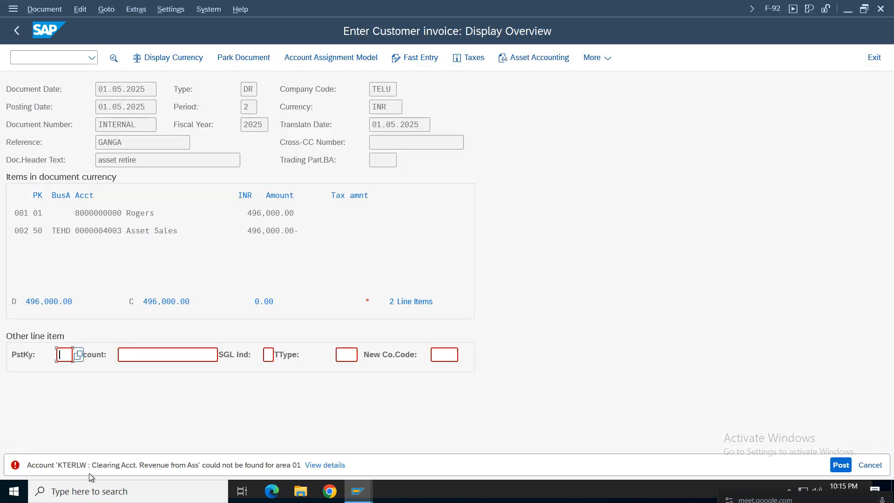
mouse_move(358, 492)
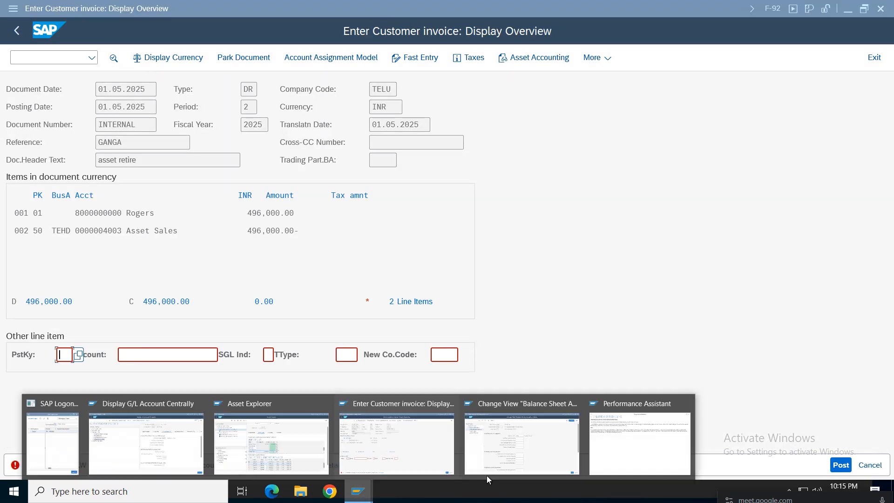
left_click(633, 457)
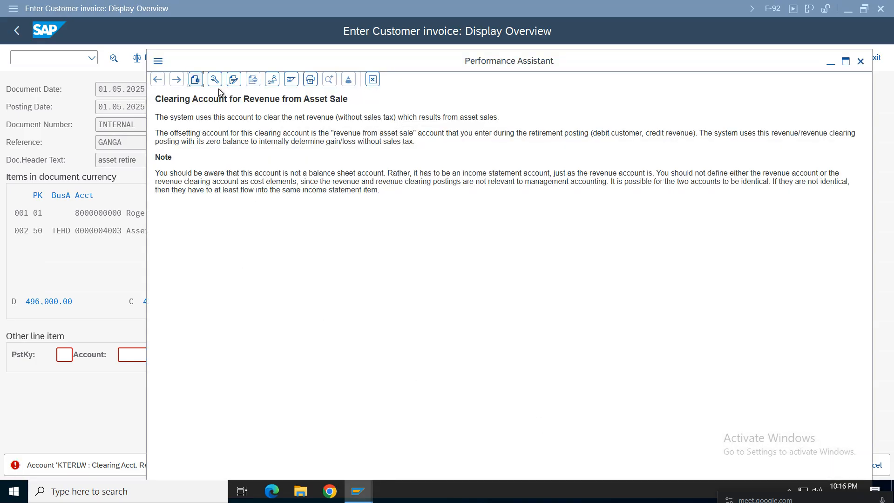
- Examine the technical field name of the asset sale revenue clearing account, closing the technical information and the help
left_click(196, 79)
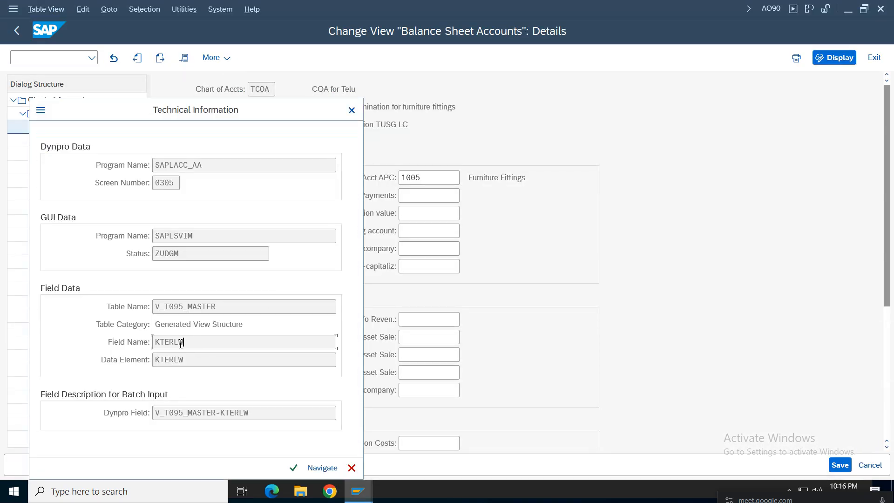
left_click_drag(184, 343, 100, 345)
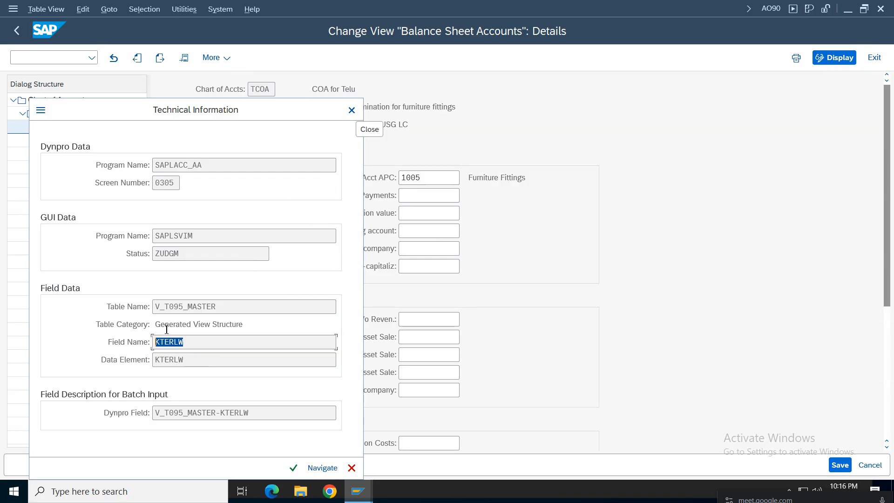
left_click(351, 112)
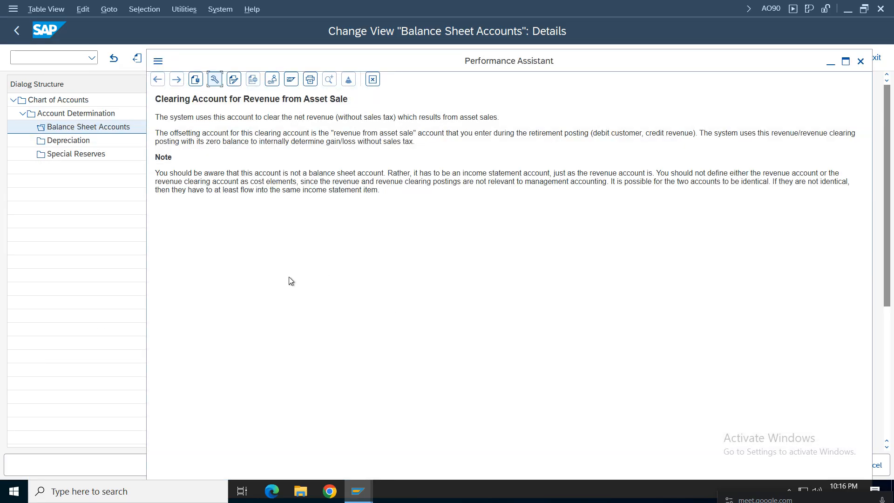
left_click(372, 80)
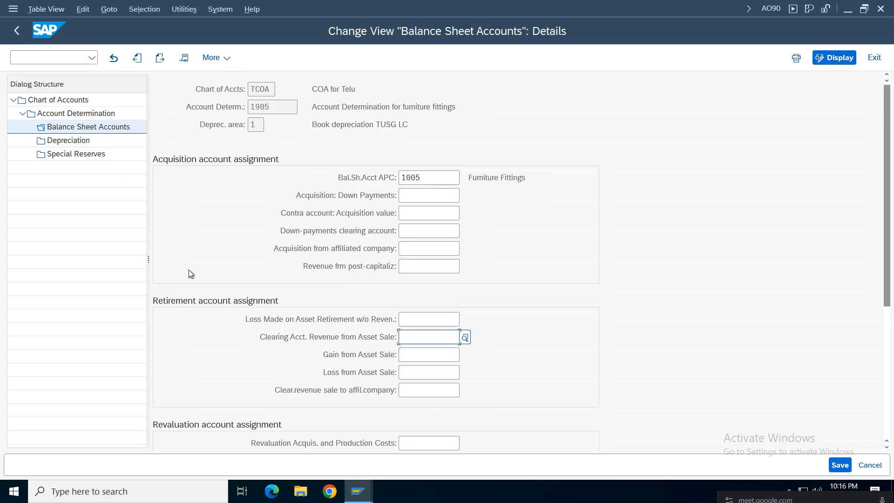
- Start creating G/L account 1006 in company code TELU after listing the accounts of the Assets 1000 - 1999 group
left_click(357, 492)
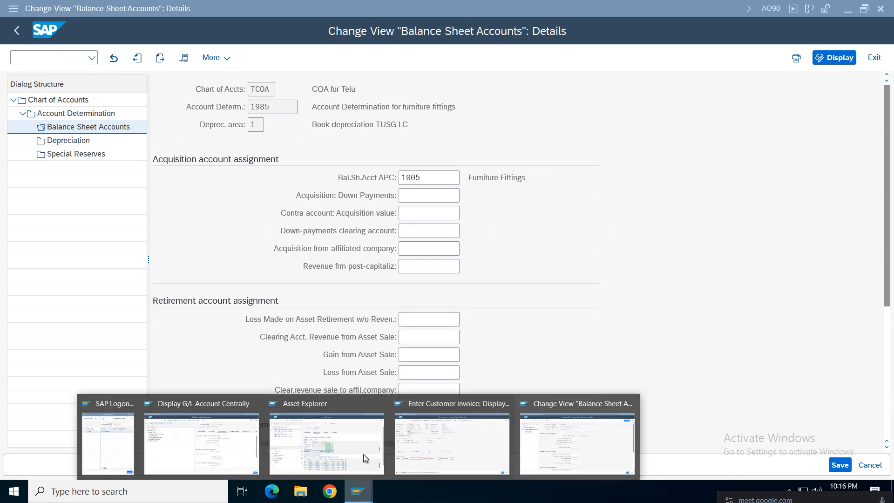
left_click(200, 445)
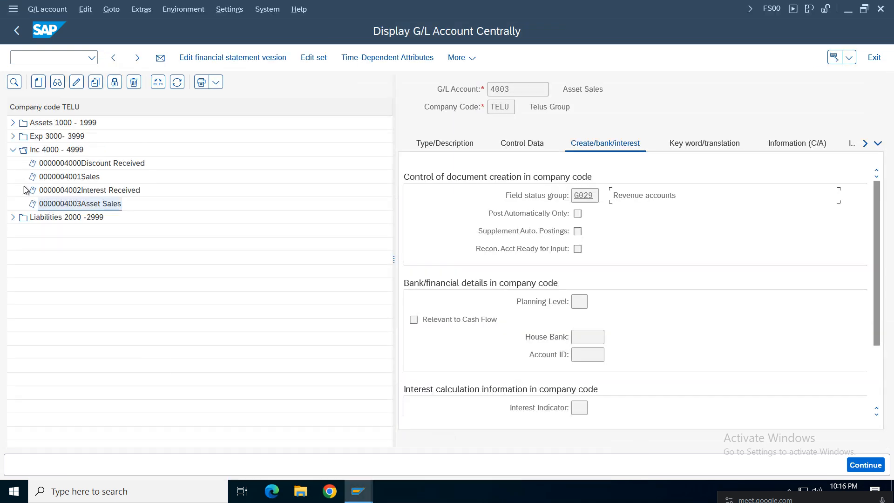
left_click(13, 150)
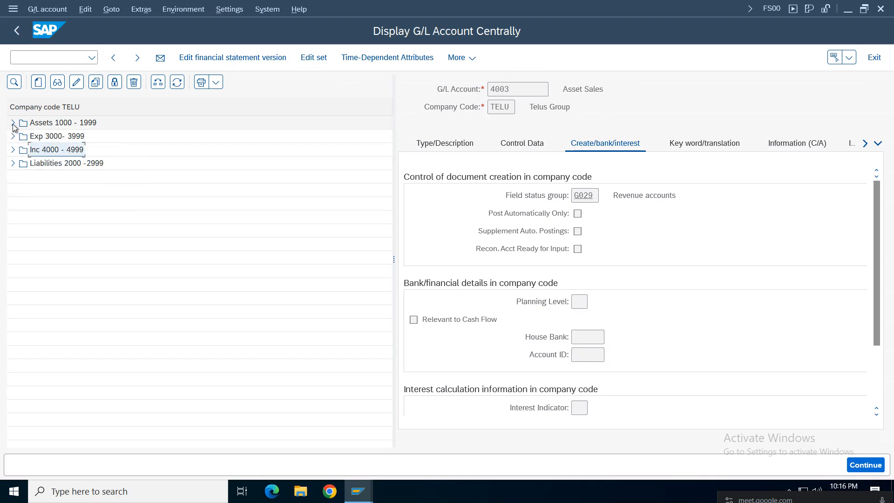
left_click(13, 124)
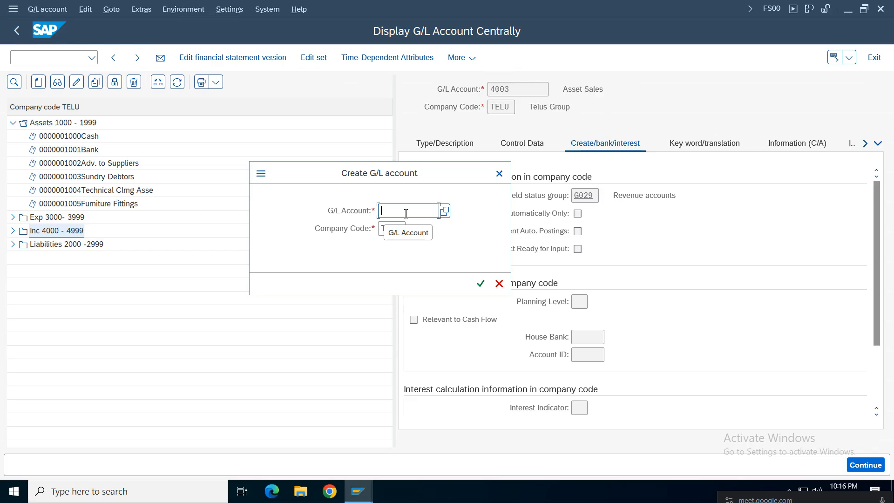
type("1006")
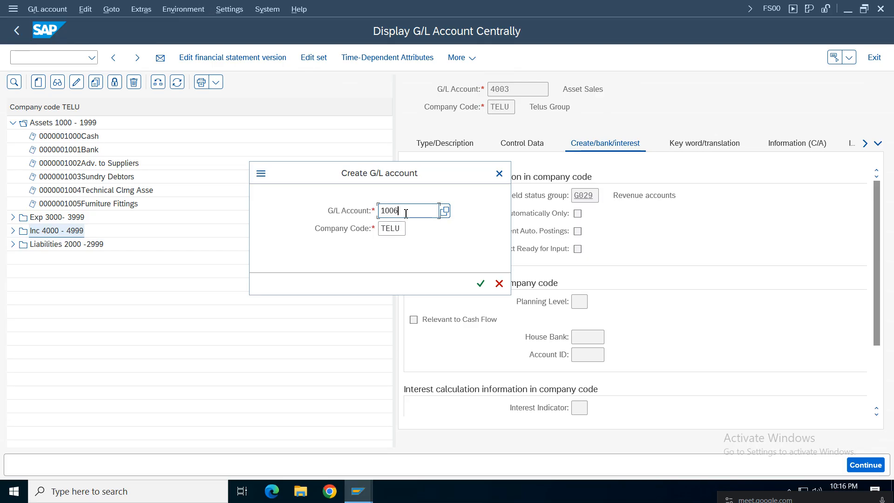
left_click(481, 283)
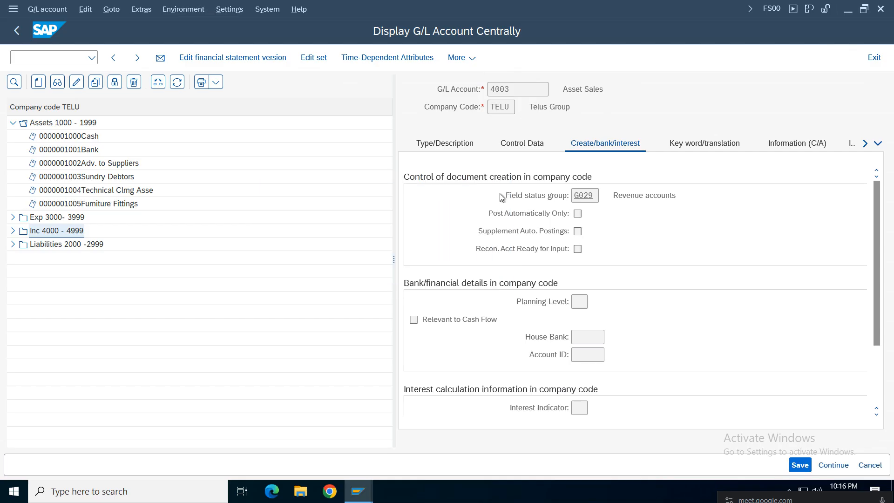
- Set G/L account 1006 to type Balance Sheet Account and account group ASSE Assets 1000 - 1999
left_click(451, 146)
left_click(589, 196)
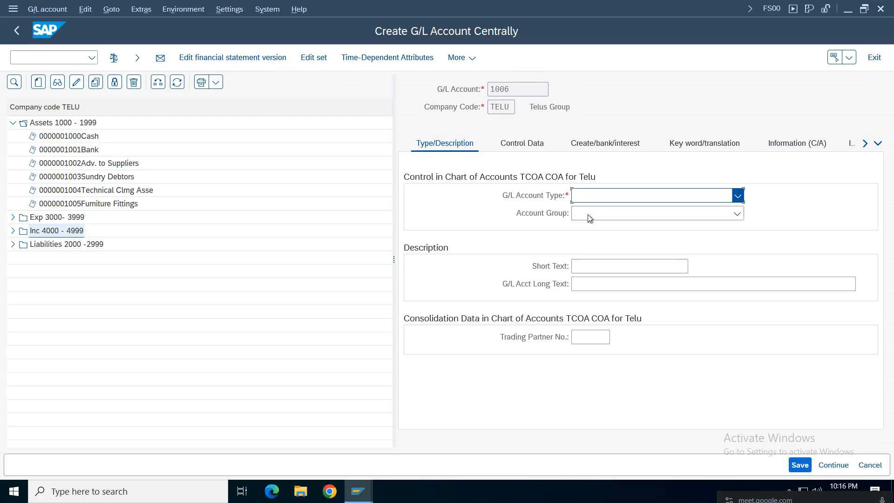
left_click(600, 283)
left_click(593, 212)
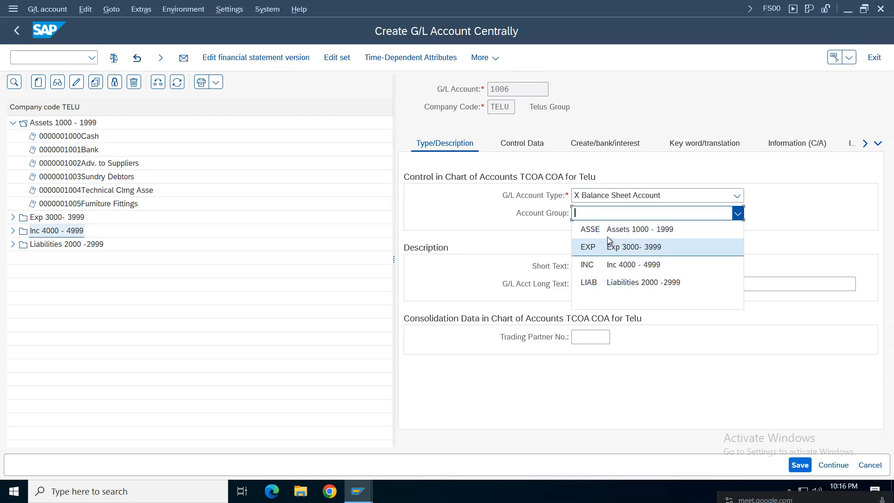
left_click(596, 227)
key("Tab")
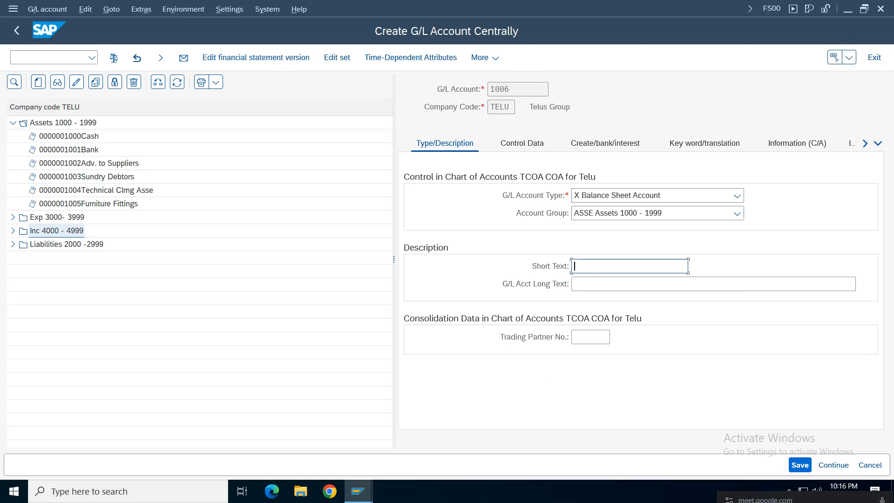
- Check the invoice's error message and the wording of the clearing account field in the retirement account assignment
mouse_move(359, 491)
left_click(452, 436)
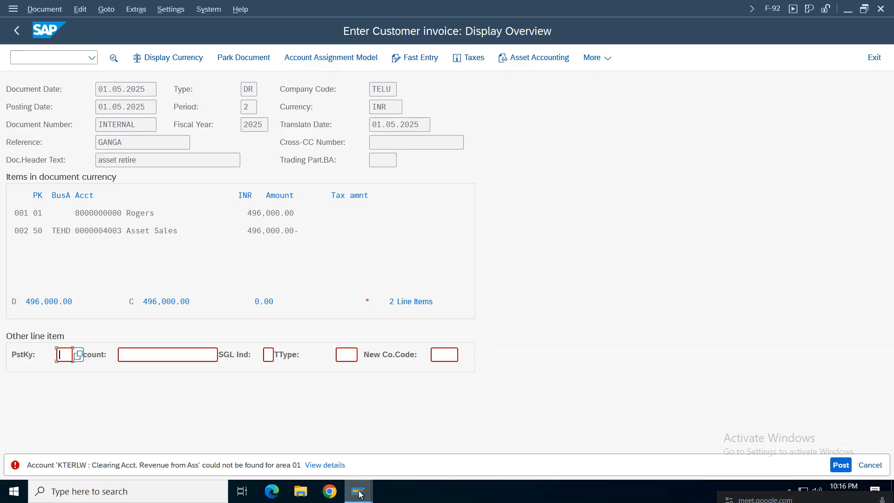
mouse_move(359, 492)
left_click(560, 448)
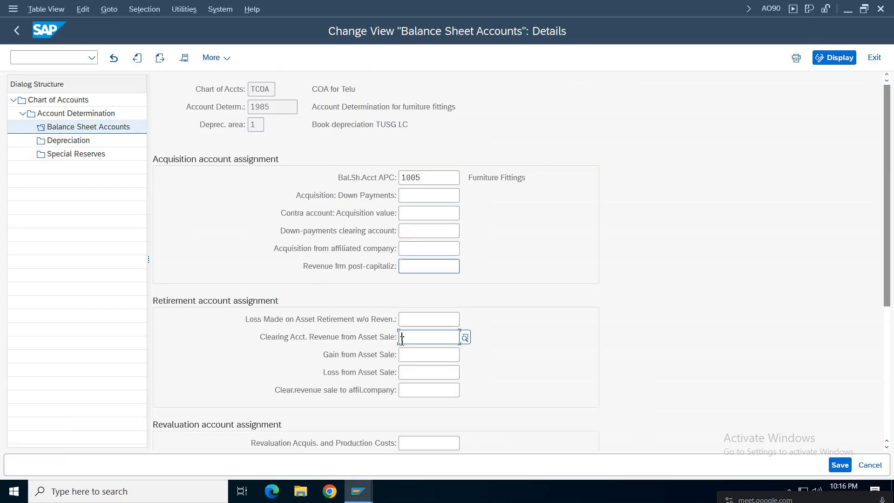
left_click(305, 335)
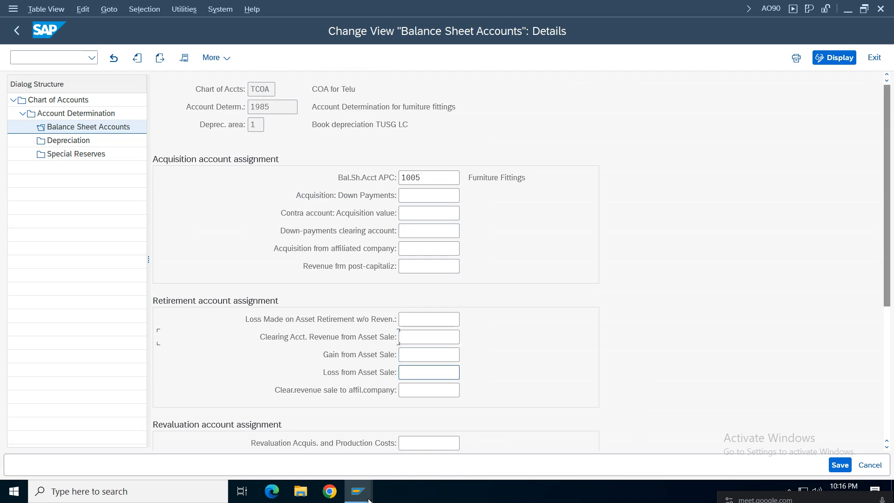
mouse_move(359, 492)
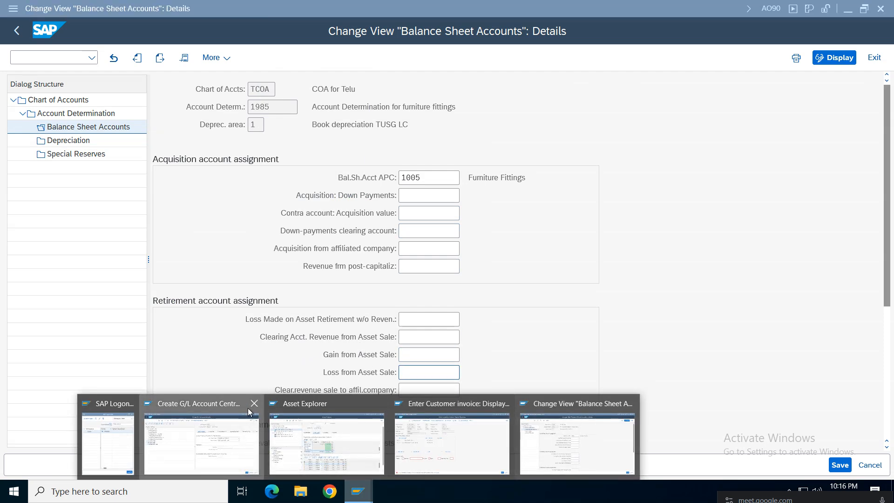
- Enter "Clrng for Asset Sale" as both the short text and the long text of G/L account 1006
left_click(250, 452)
type("Clr")
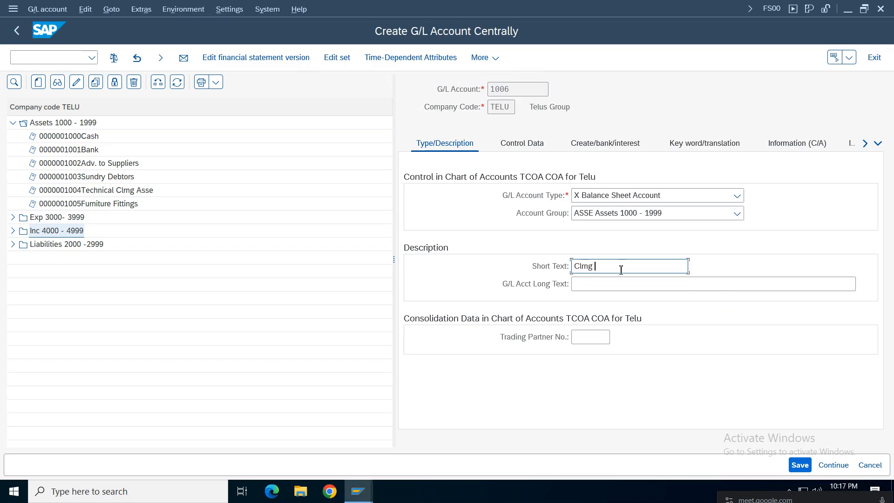
type("ng for Asset Sale")
left_click_drag(642, 266, 534, 271)
left_click(534, 274)
left_click(680, 284)
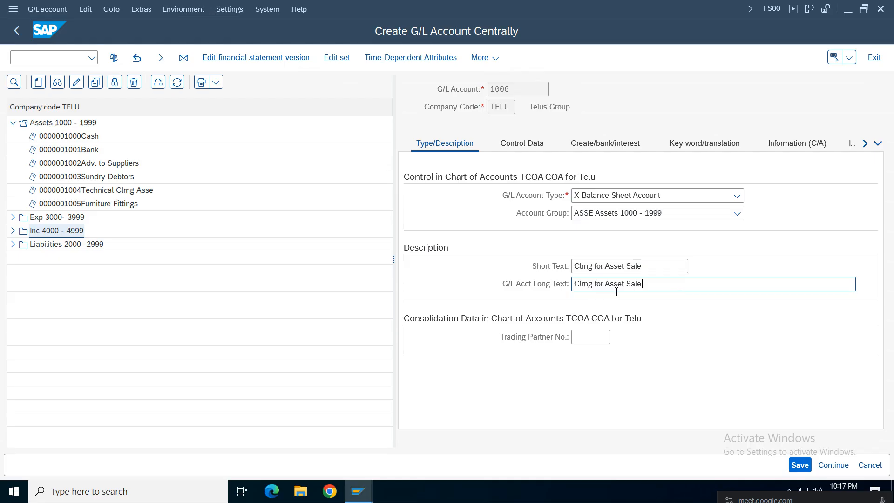
- Enable balances in local currency only for account 1006 and set its sort key to 018
left_click(522, 144)
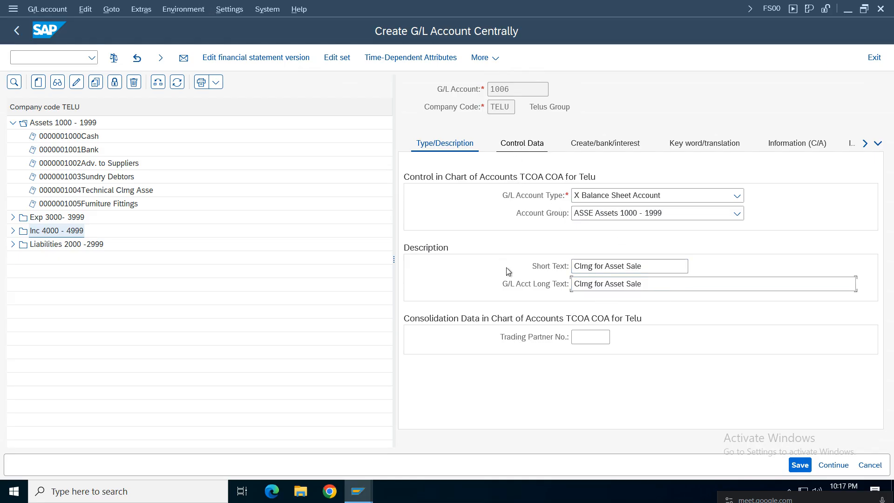
left_click(578, 215)
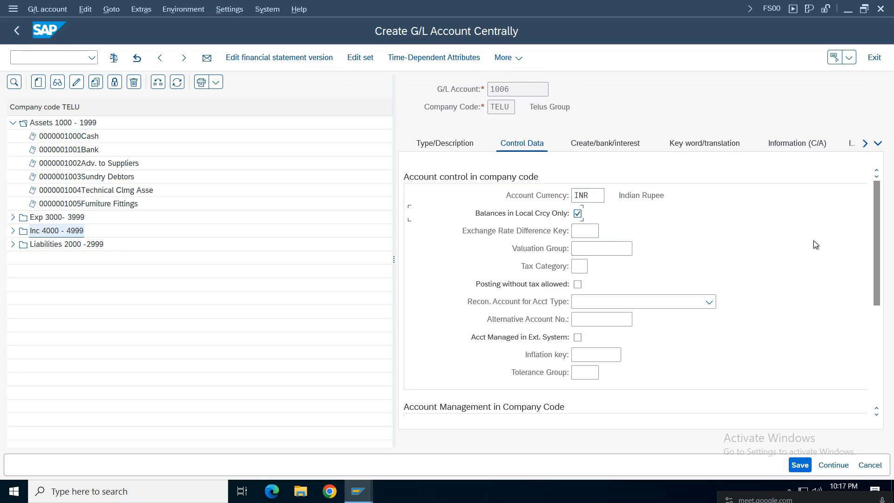
scroll(598, 370, "down", 3)
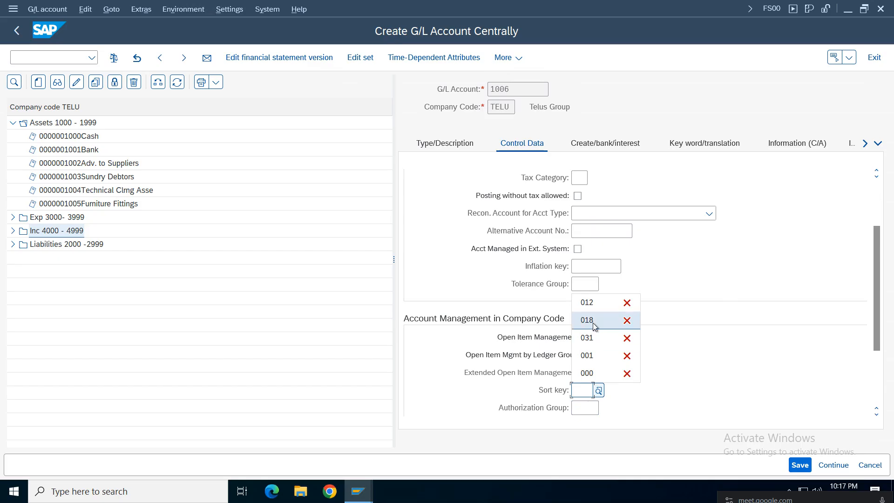
left_click(591, 320)
- Assign field status group G001 to account 1006 and save the account
left_click(607, 148)
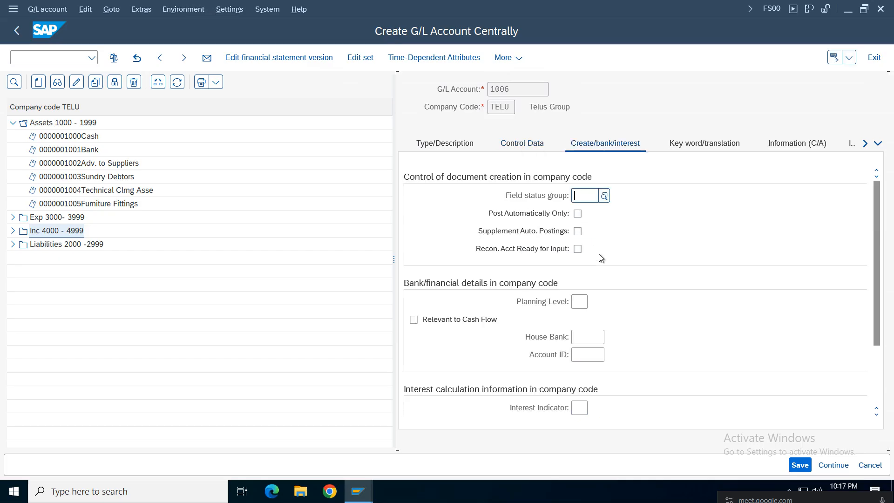
left_click(587, 195)
left_click(585, 210)
left_click(800, 466)
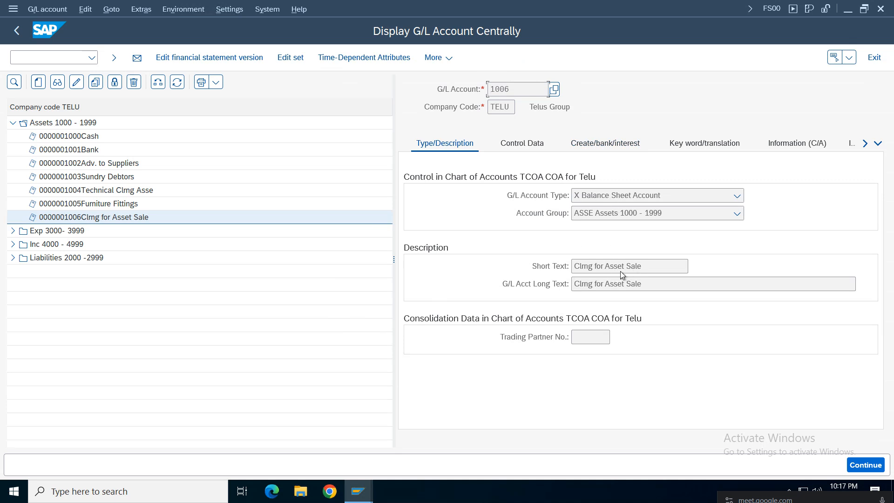
- Review the control data, document creation settings and description of G/L account 1006
left_click(522, 144)
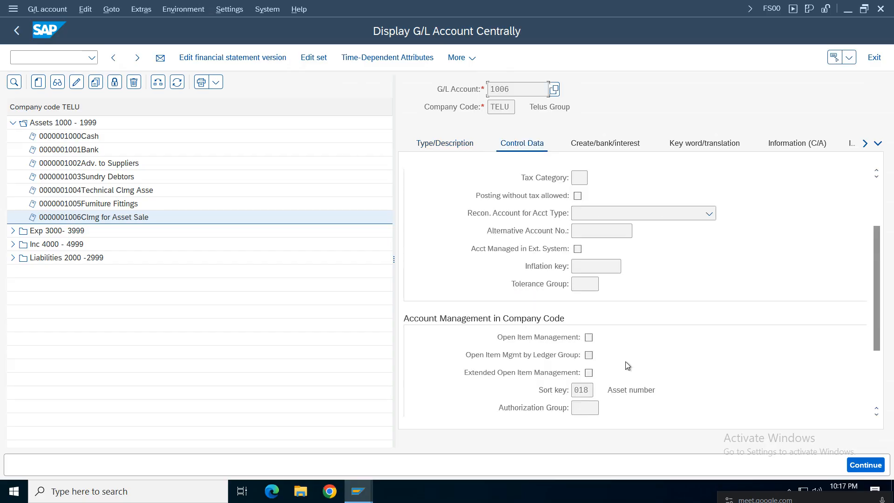
left_click_drag(879, 310, 880, 345)
left_click(625, 152)
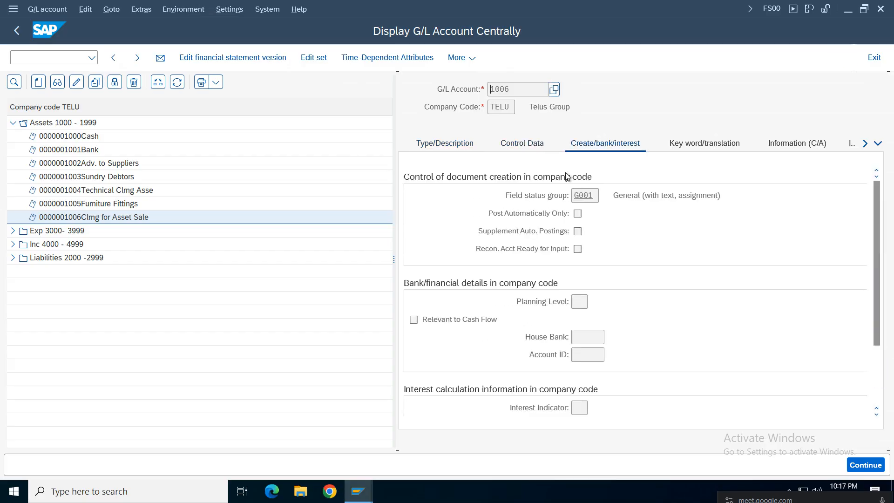
left_click(430, 144)
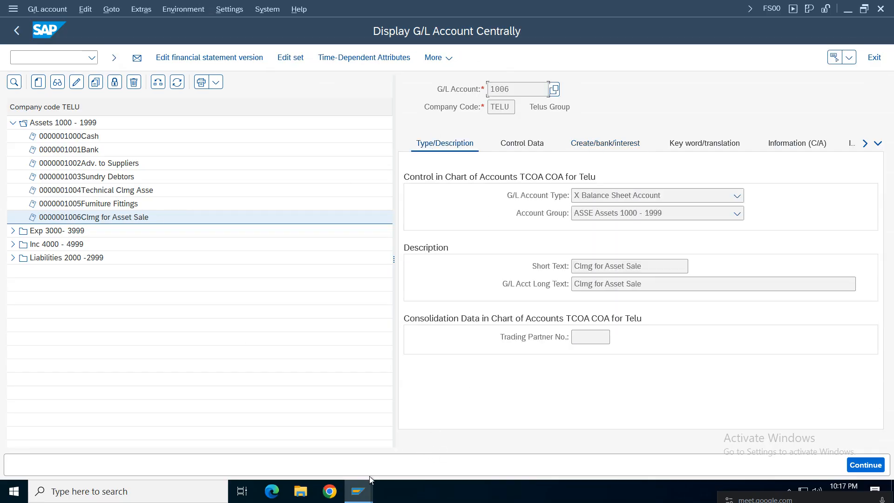
- Return to the customer invoice in F-92 and try simulating its asset sale posting again
mouse_move(358, 492)
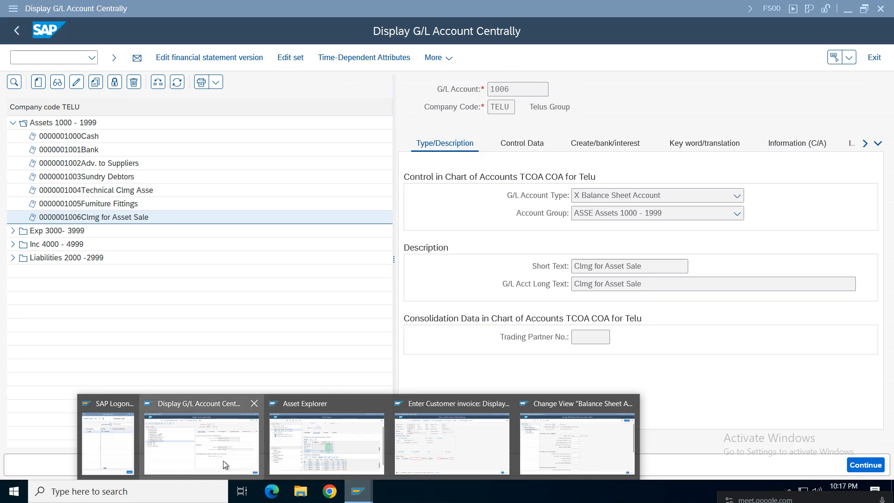
left_click(437, 441)
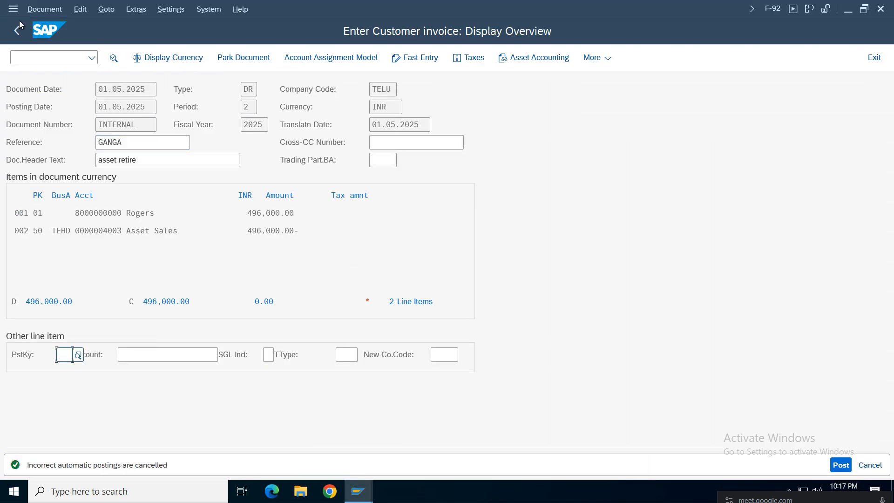
left_click(44, 9)
left_click(49, 77)
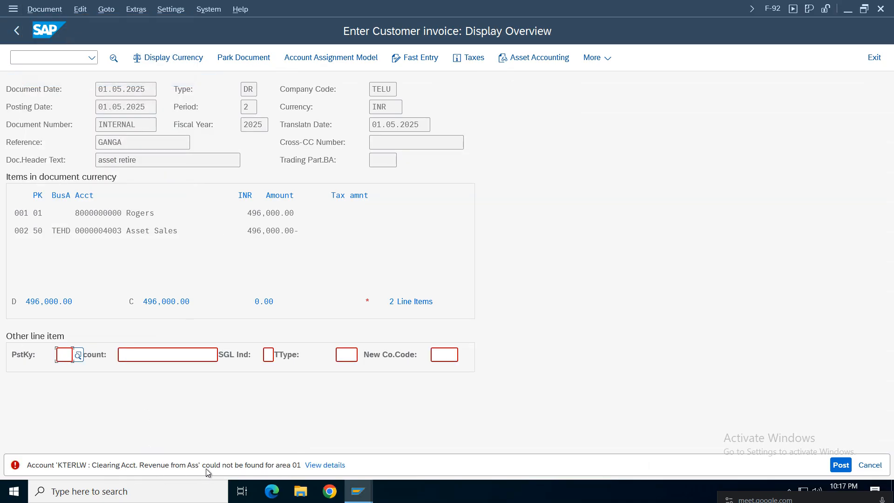
- Read the detailed explanation of the missing KTERLW clearing account error, including its diagnosis and procedure
left_click(326, 466)
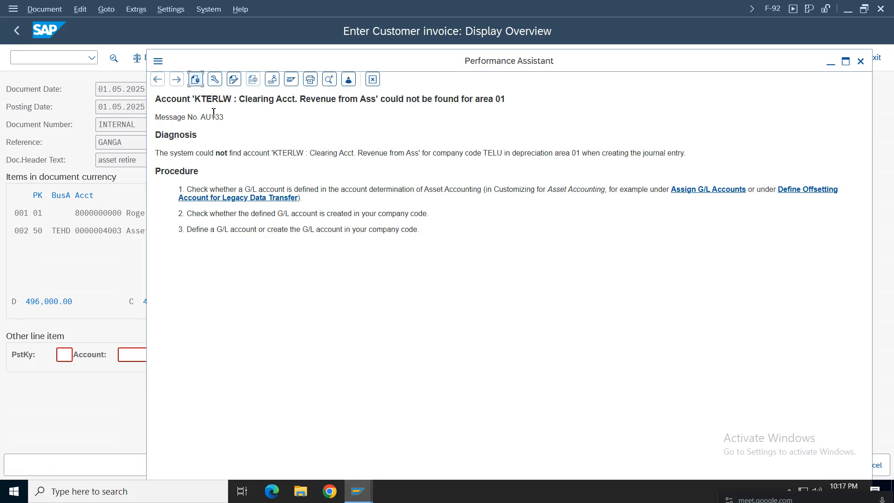
left_click_drag(254, 99, 457, 100)
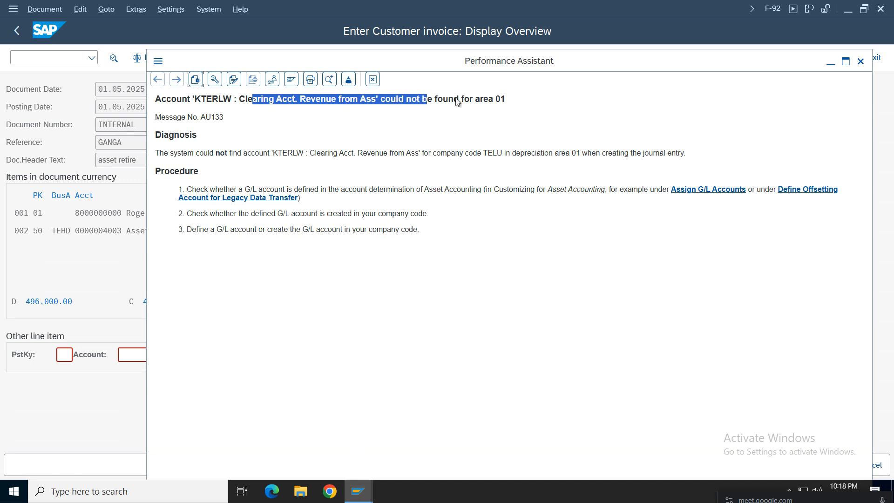
left_click(194, 154)
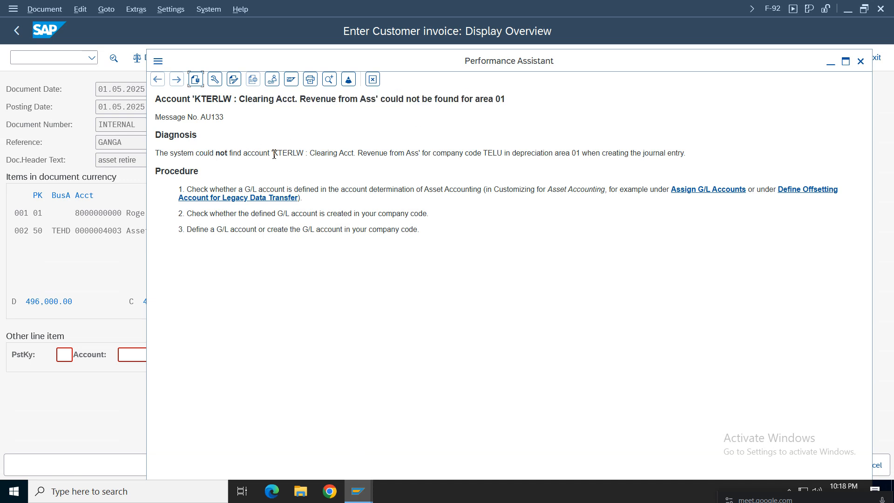
left_click_drag(692, 155, 136, 155)
left_click(361, 497)
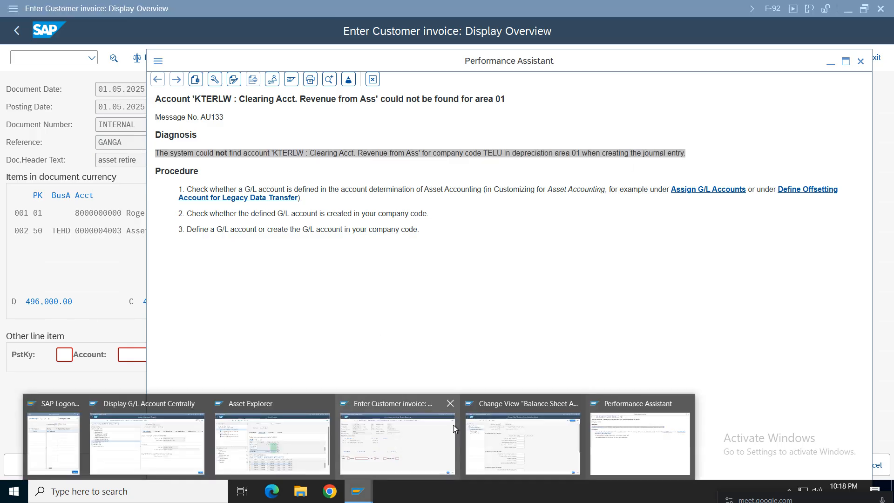
left_click(611, 450)
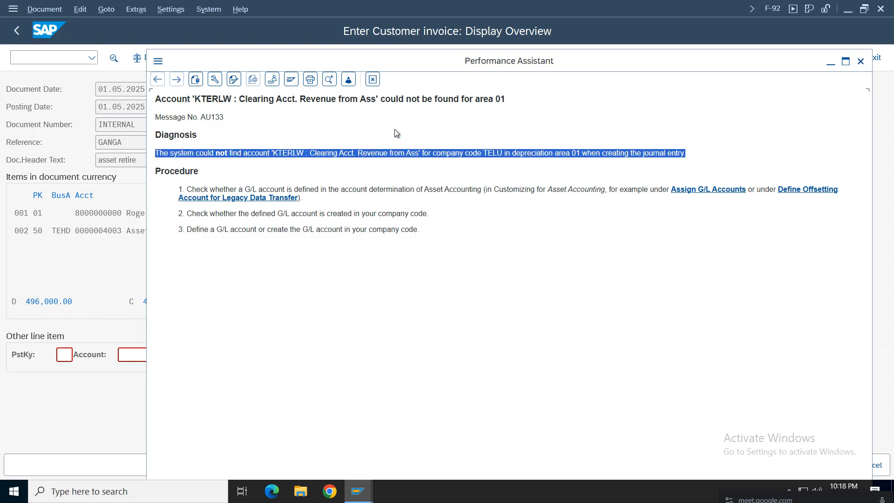
left_click(374, 80)
- In the AO90 balance sheet accounts for depreciation area 1, assign account 1006 as the clearing account for revenue from asset sale
left_click(358, 492)
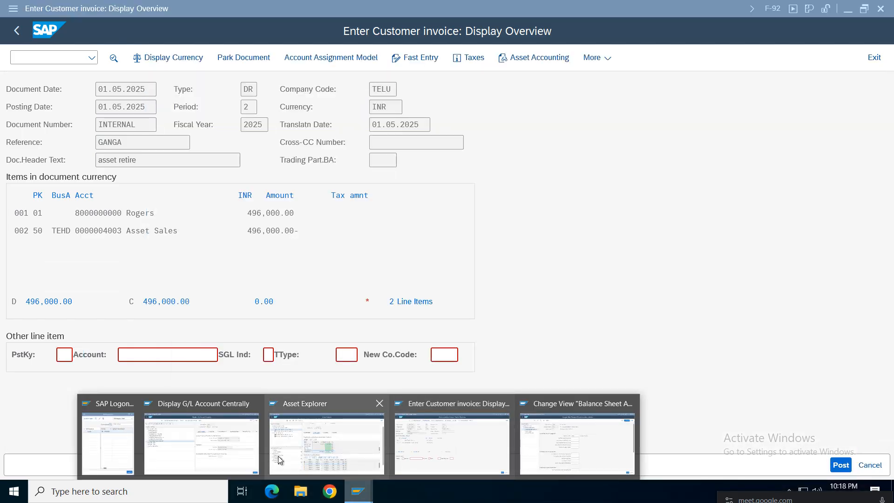
left_click(605, 417)
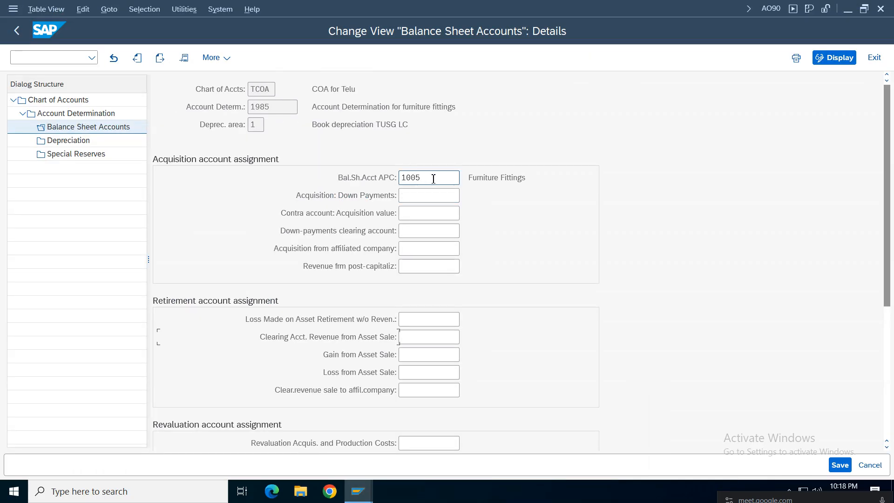
left_click(433, 179)
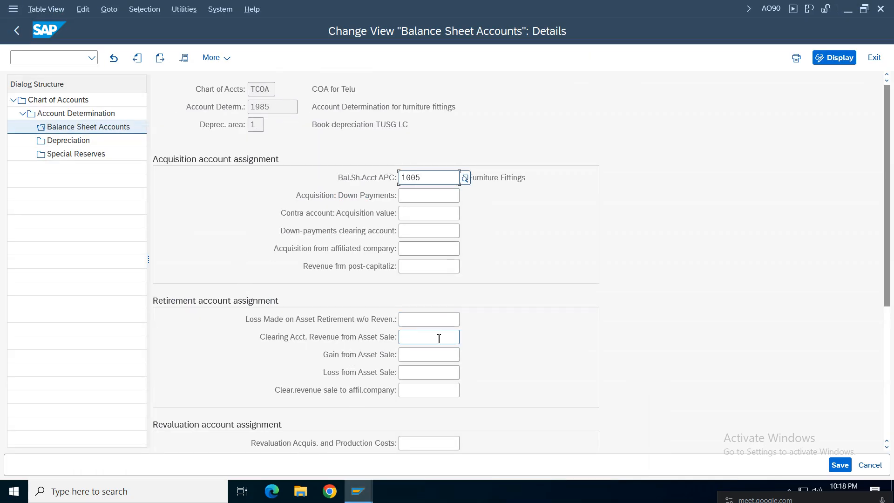
left_click(432, 339)
left_click(465, 340)
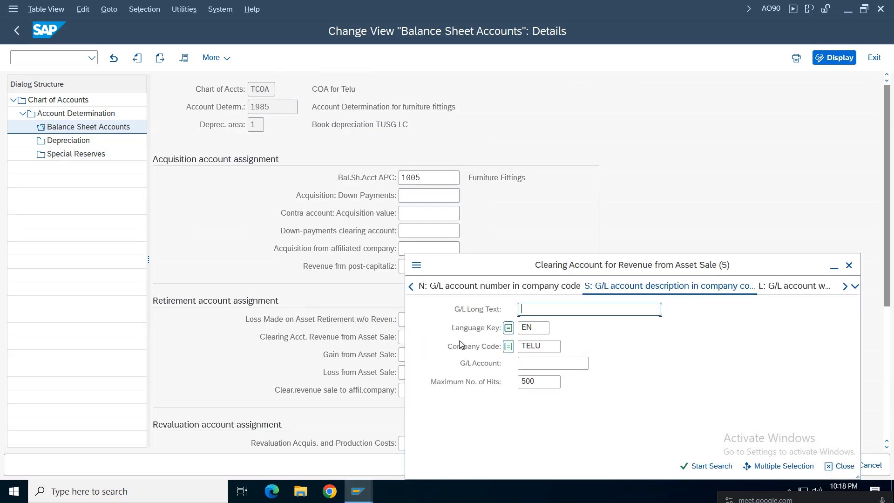
key("Return")
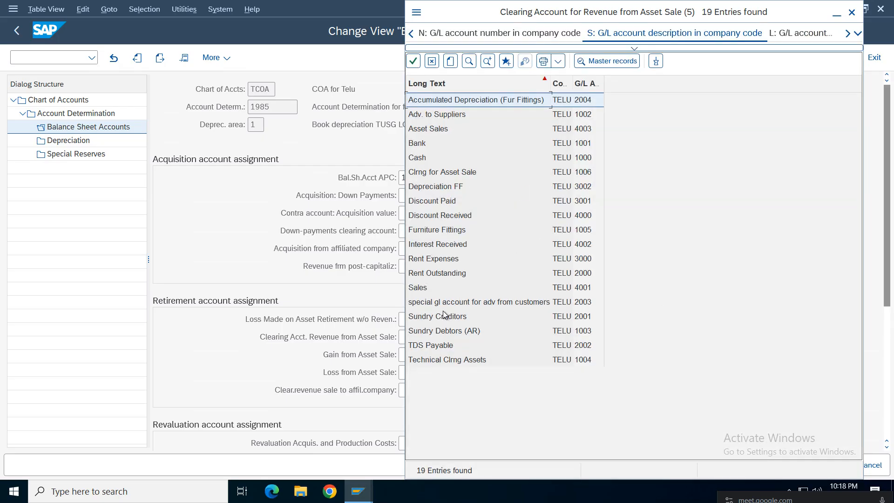
left_click(437, 174)
double_click(436, 172)
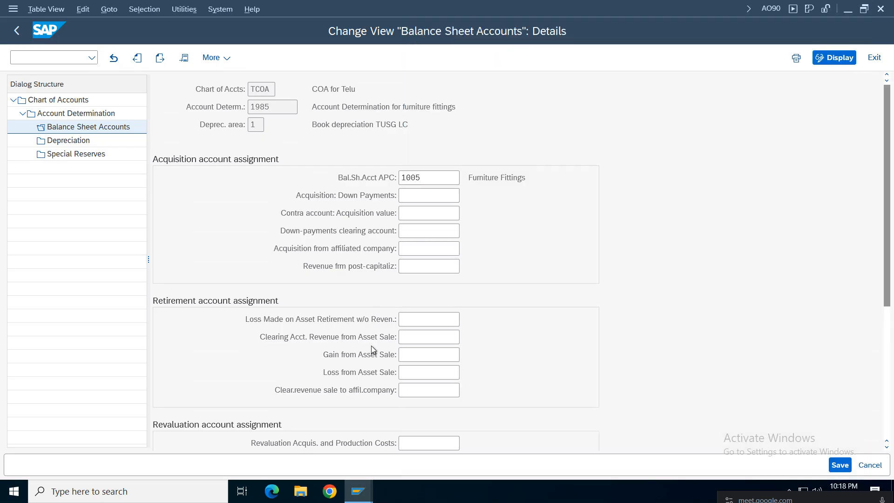
left_click(359, 340)
left_click(160, 58)
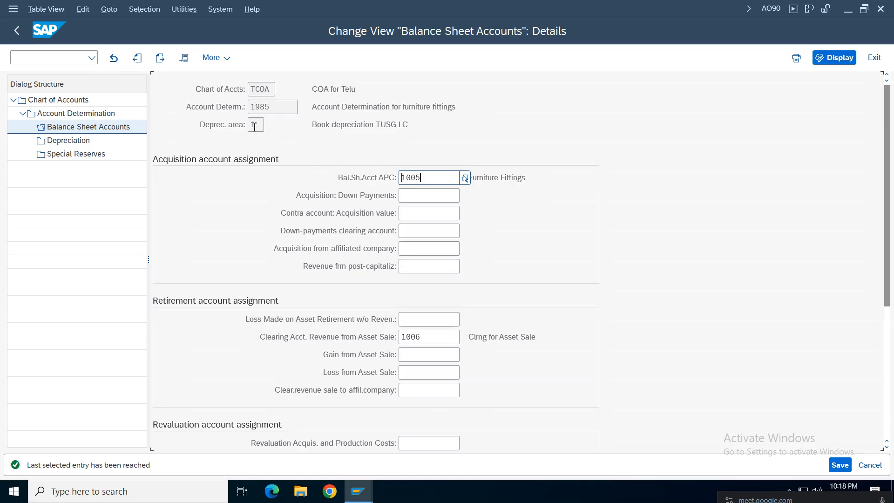
- Assign account 1006 as the clearing account for revenue from asset sale in depreciation area 3 and try saving the account determination
left_click(14, 35)
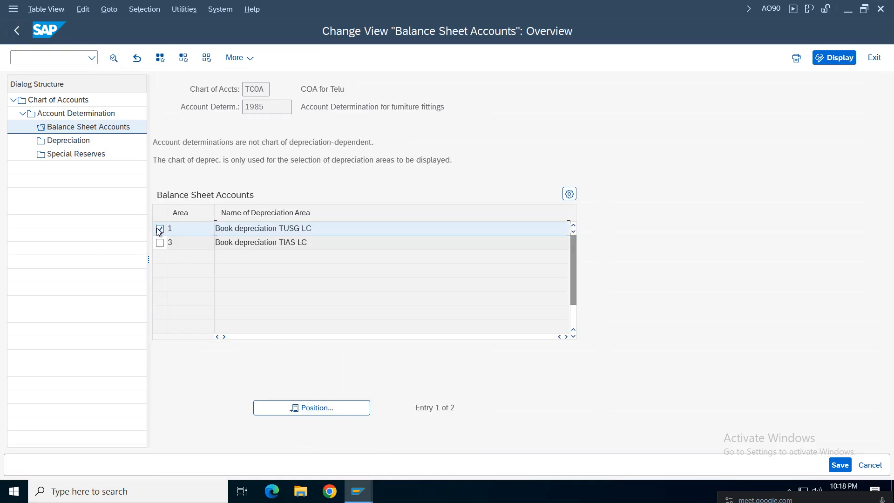
double_click(251, 244)
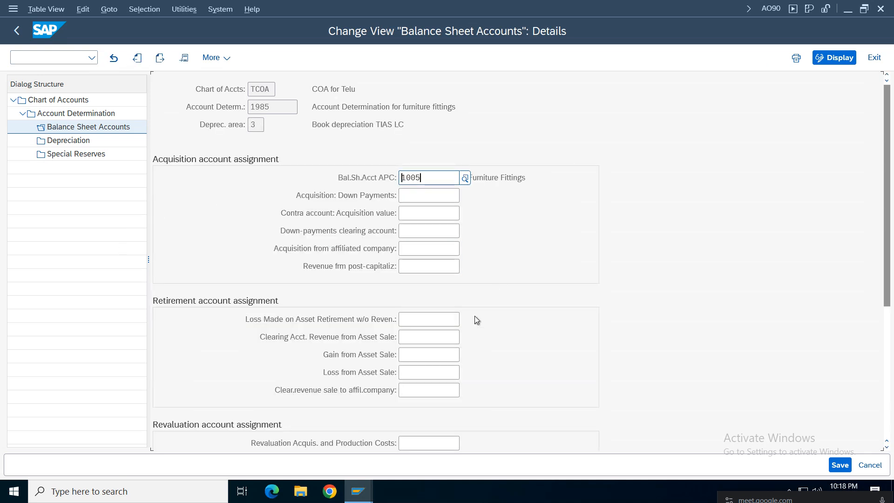
left_click(430, 335)
type("1006")
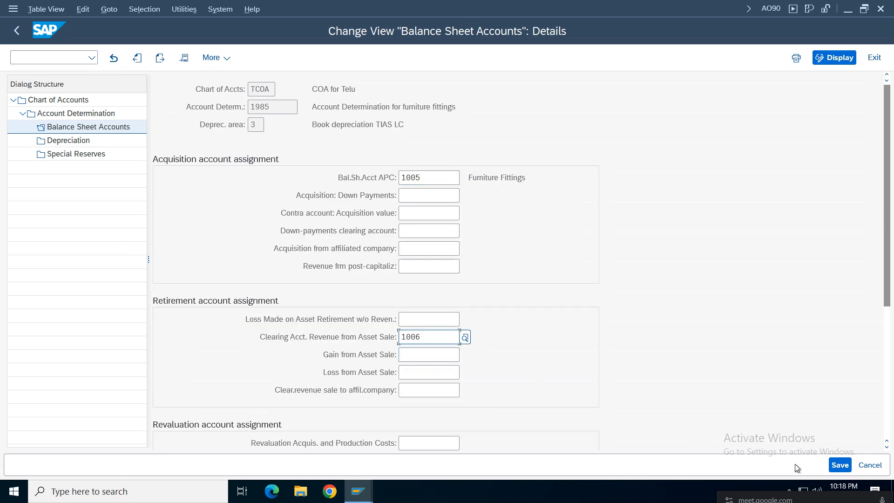
left_click(839, 465)
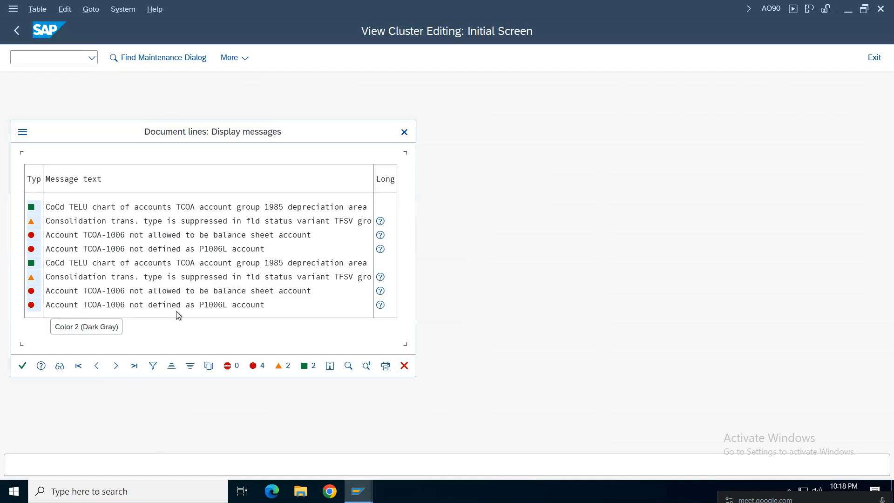
left_click_drag(133, 134, 618, 108)
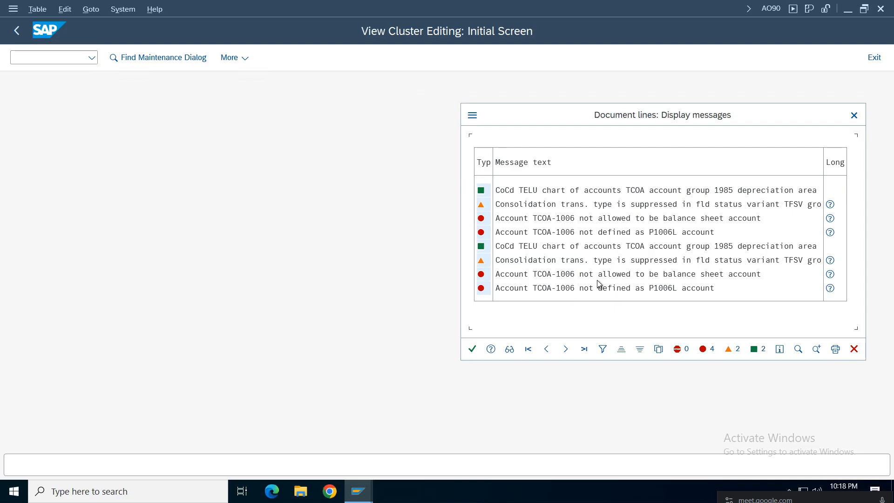
left_click(855, 117)
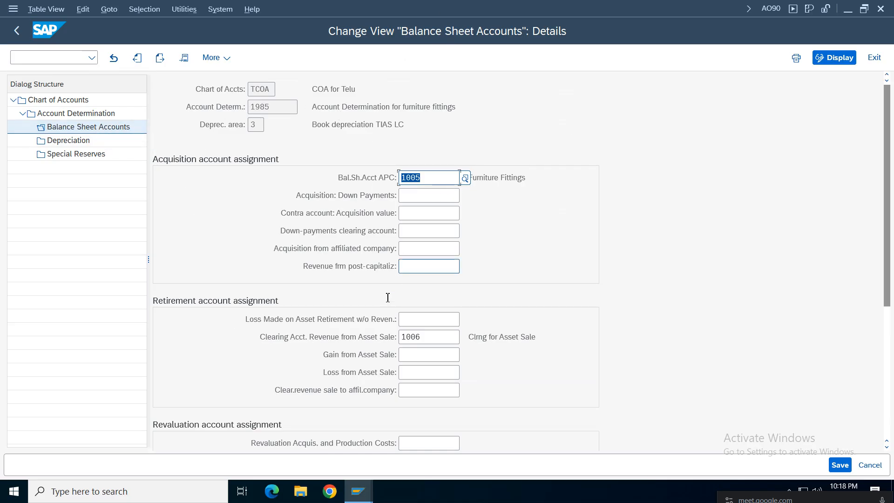
- Recheck the retirement account assignment for depreciation area 3 and try saving the account determination again
left_click(426, 337)
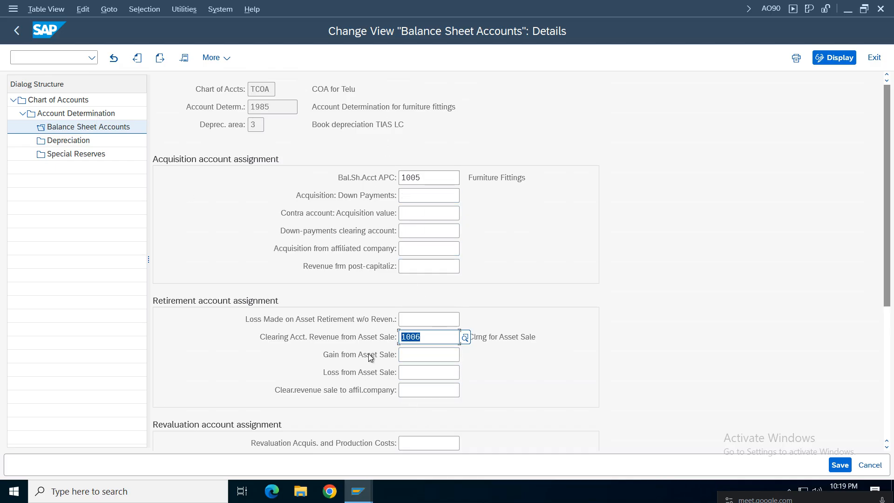
left_click(419, 354)
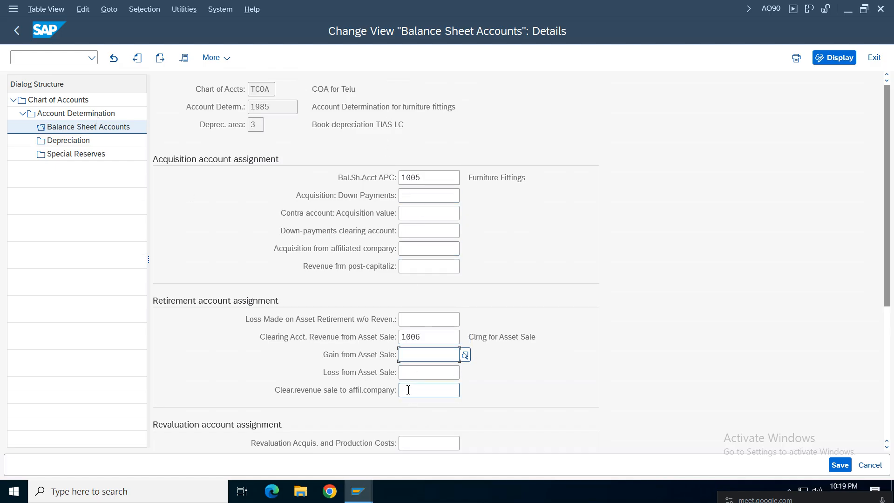
left_click(434, 334)
left_click(358, 492)
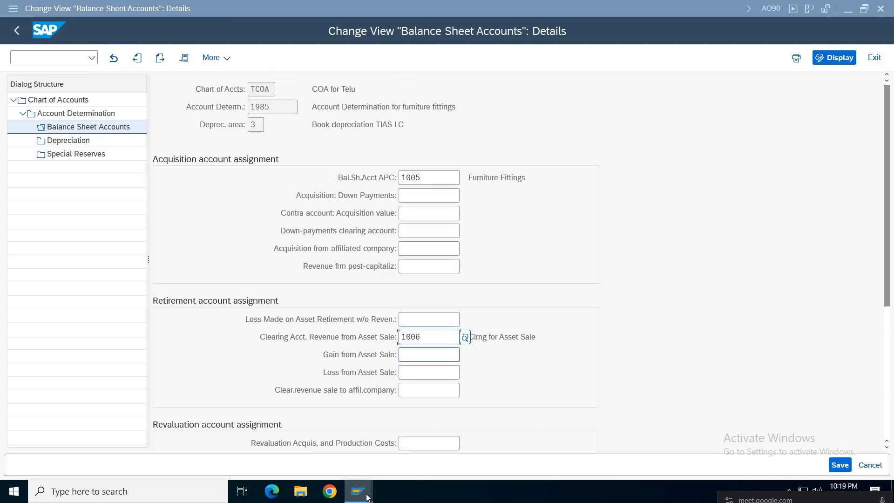
left_click(426, 333)
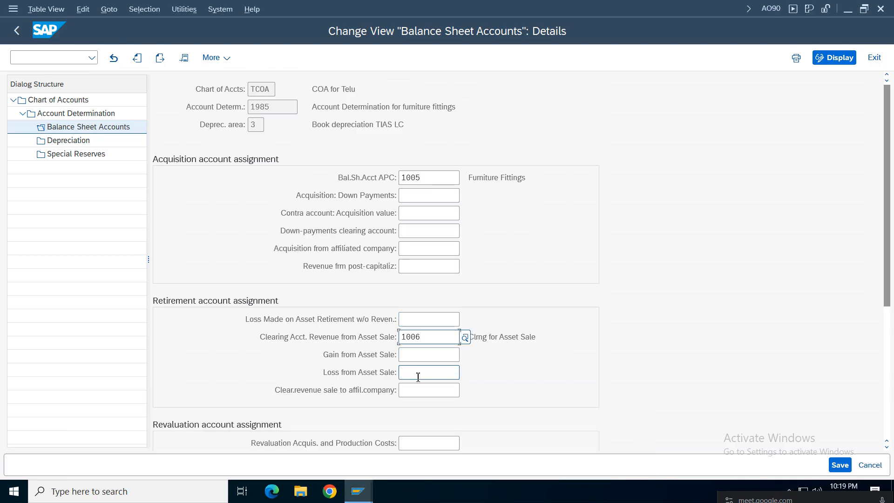
left_click(840, 465)
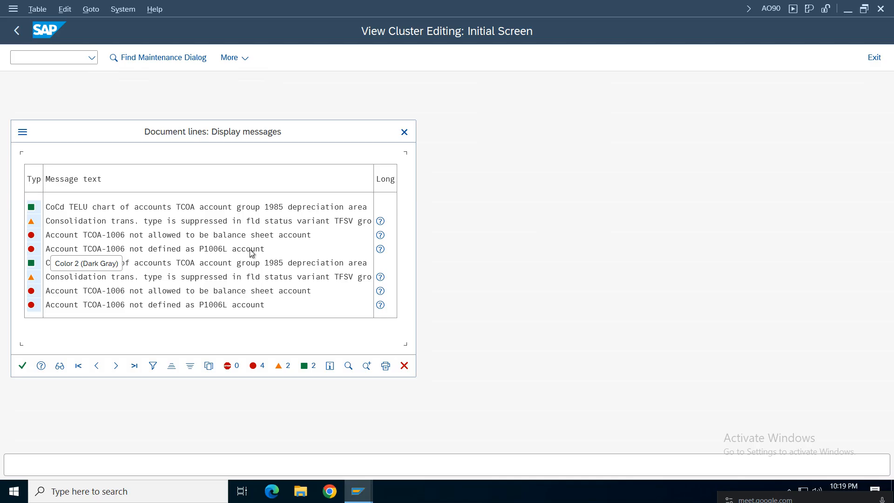
left_click(24, 368)
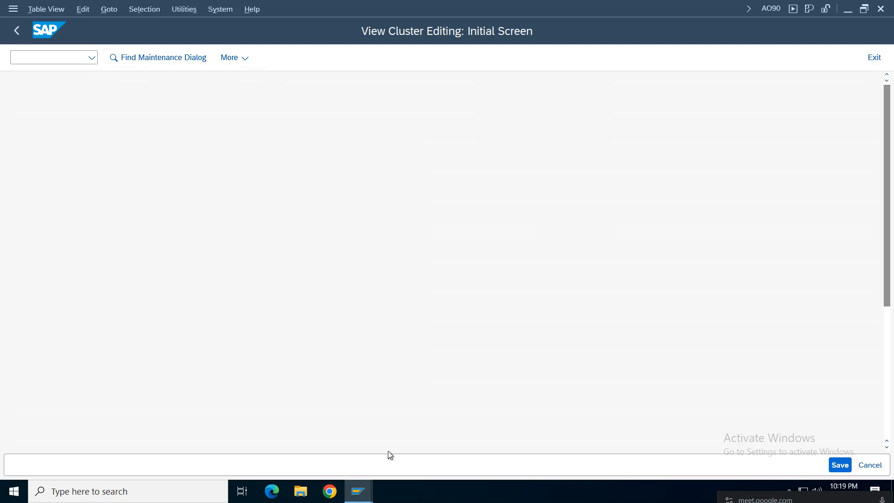
- In the FS00 session, mark G/L account 1006 for deletion in both the chart of accounts and company code TELU, and save
mouse_move(358, 491)
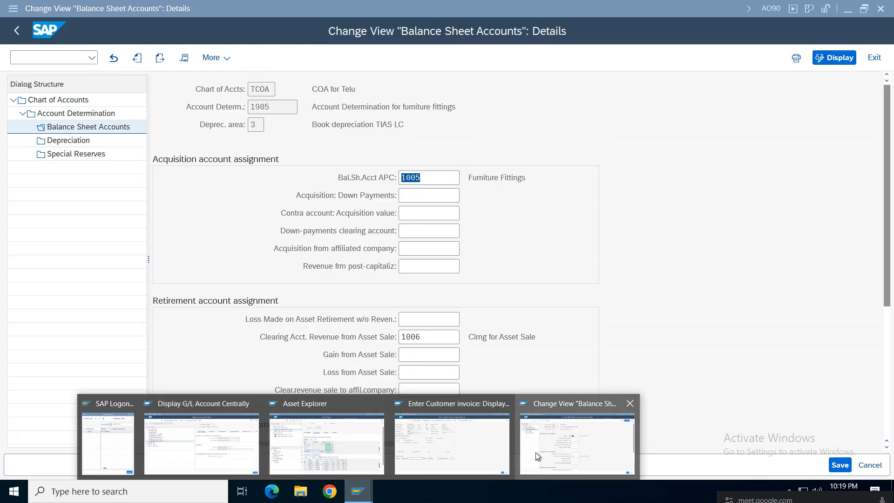
left_click(229, 441)
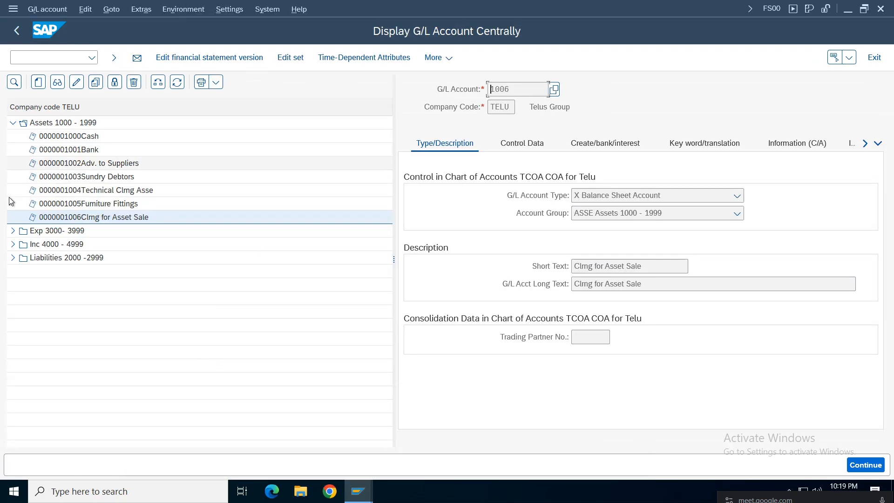
left_click(82, 217)
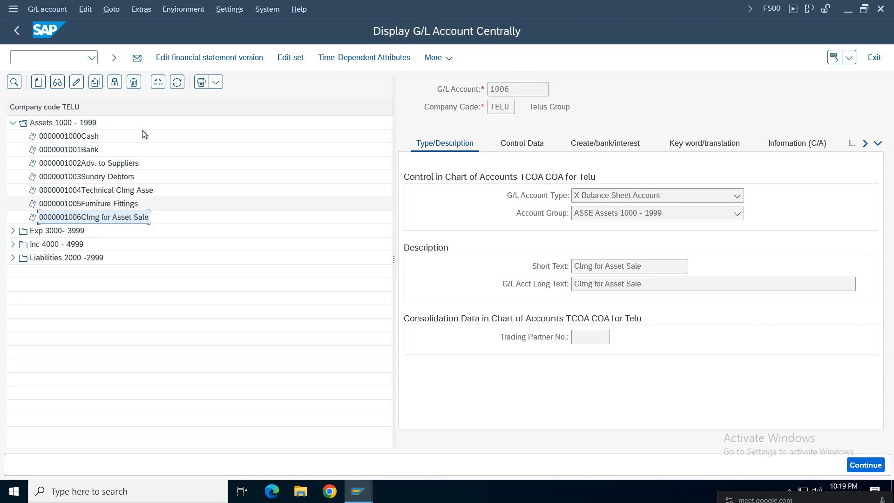
left_click(134, 82)
left_click(414, 195)
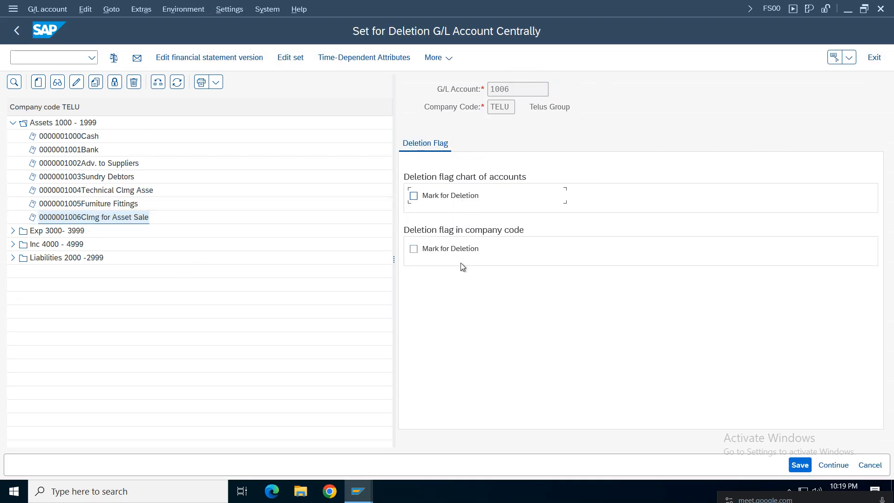
left_click(414, 249)
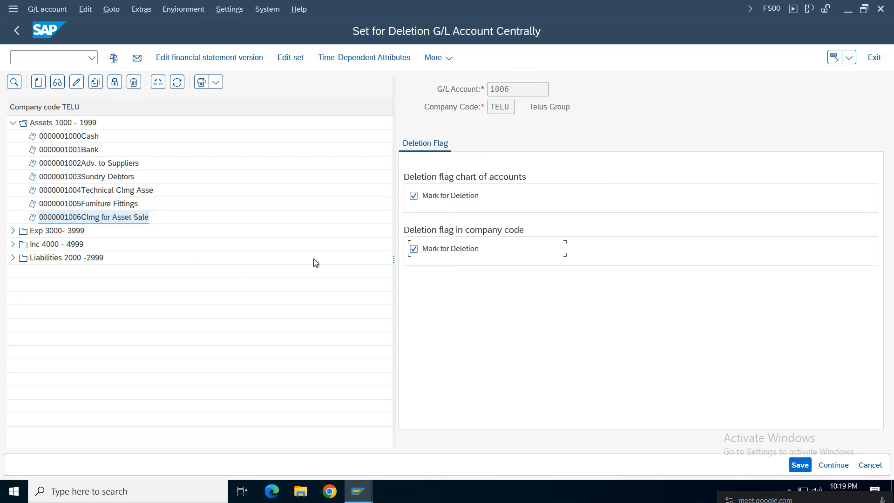
left_click(800, 465)
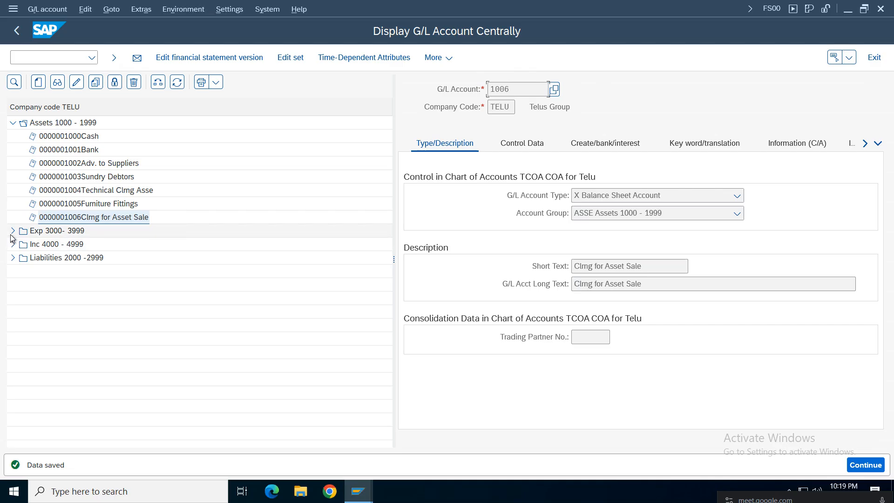
- Check the income accounts in the 4000–4999 range and start creating G/L account 4004 in company code TELU
left_click(34, 234)
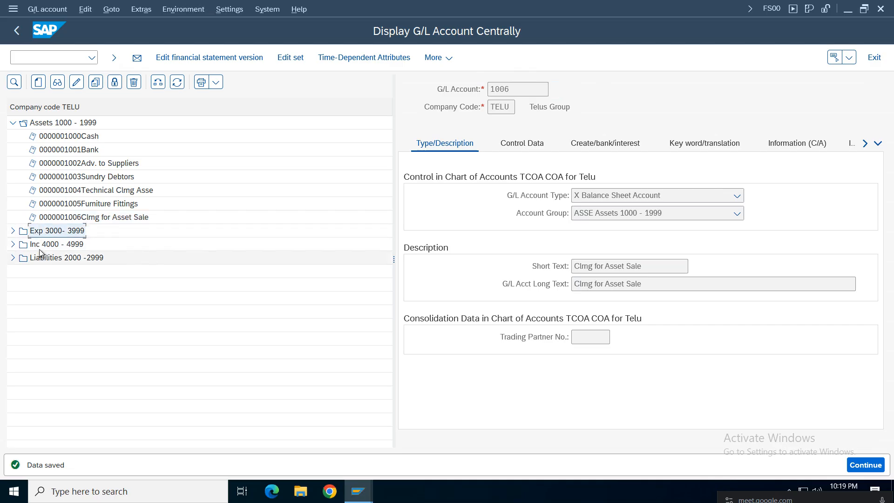
left_click(36, 246)
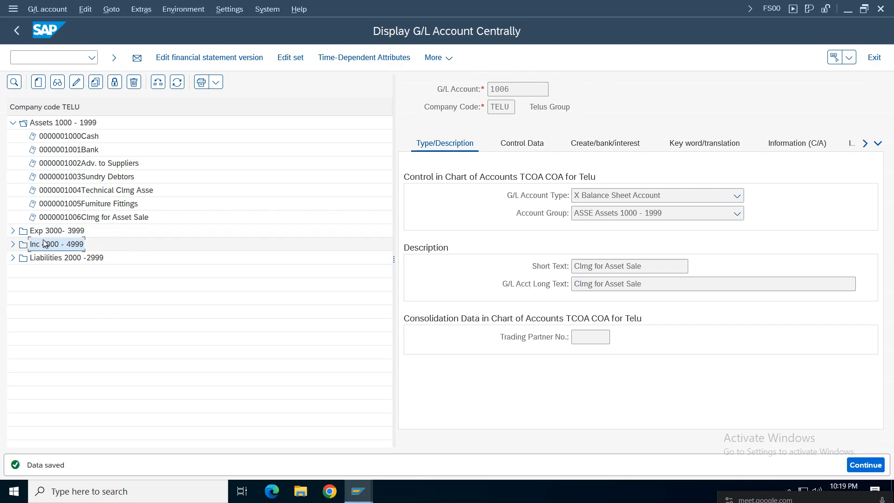
left_click(13, 245)
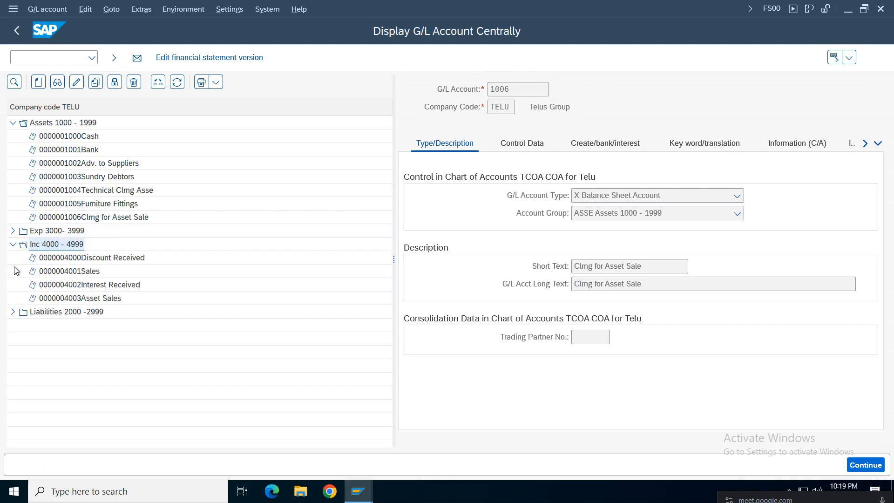
left_click(89, 298)
left_click(58, 82)
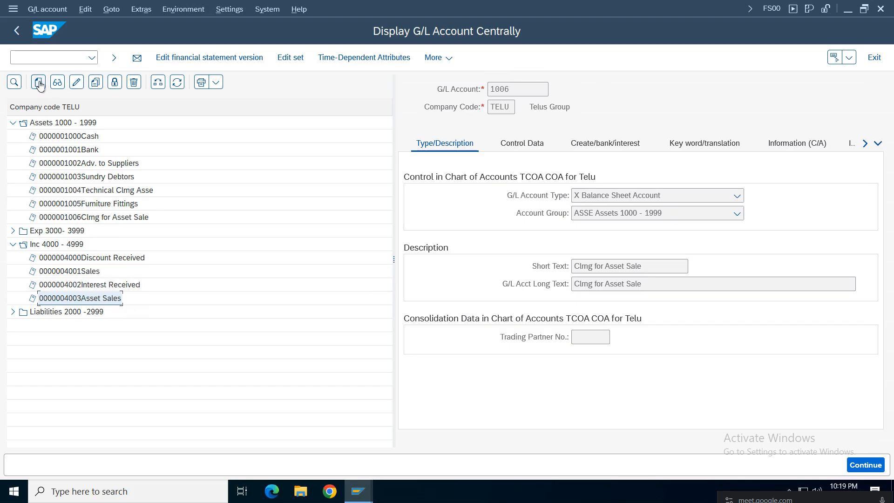
left_click_drag(157, 170, 329, 191)
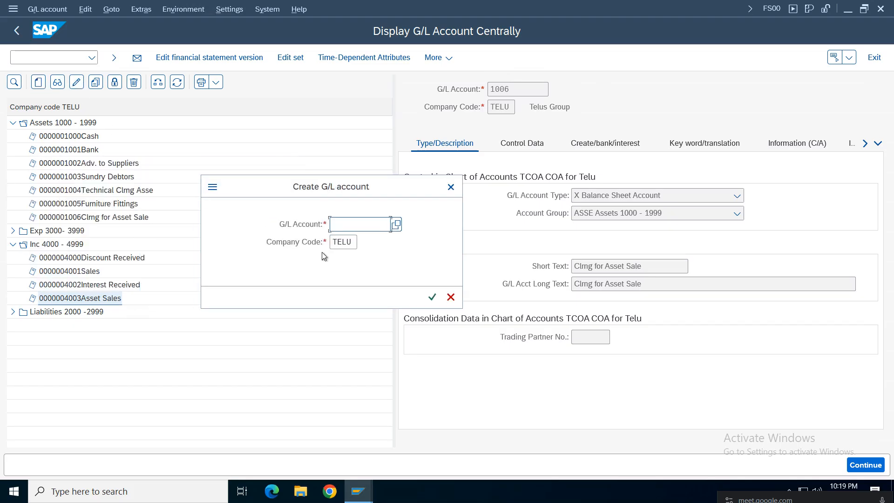
type("4004")
left_click(433, 297)
- Set account 4004's type to P Primary Costs or Revenue and its account group to INC Inc 4000 - 4999
left_click(611, 195)
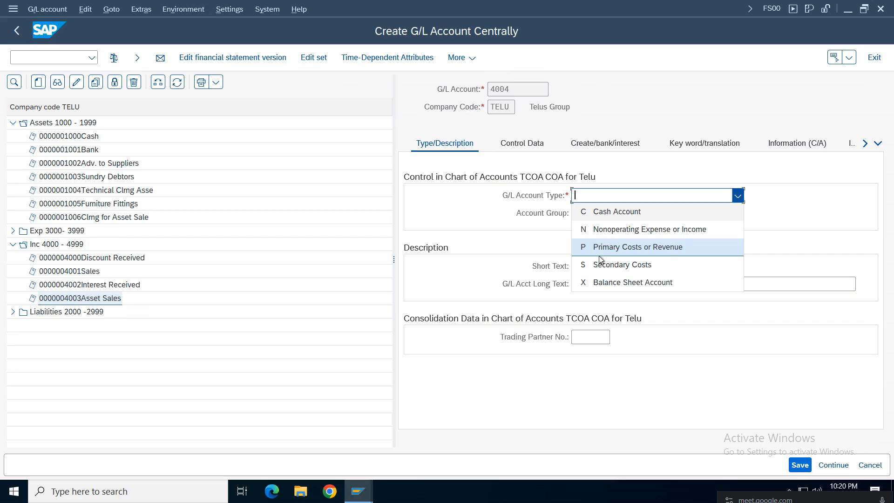
left_click(646, 249)
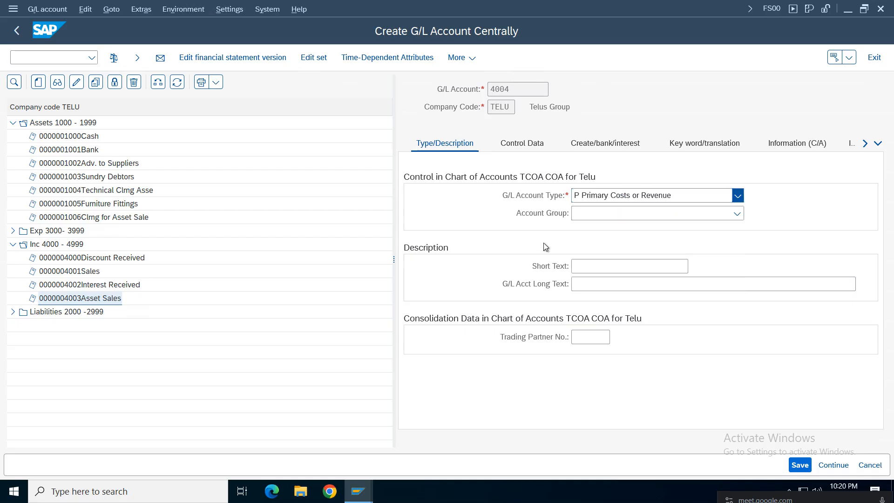
left_click(738, 215)
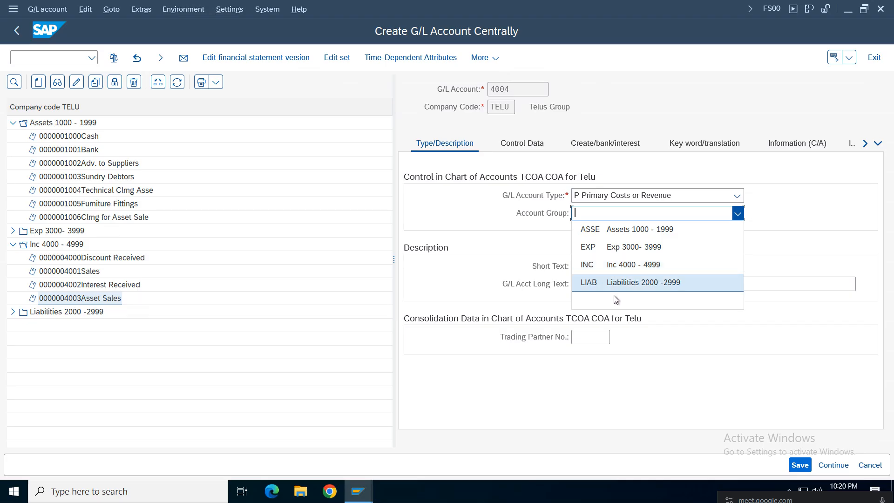
left_click(622, 266)
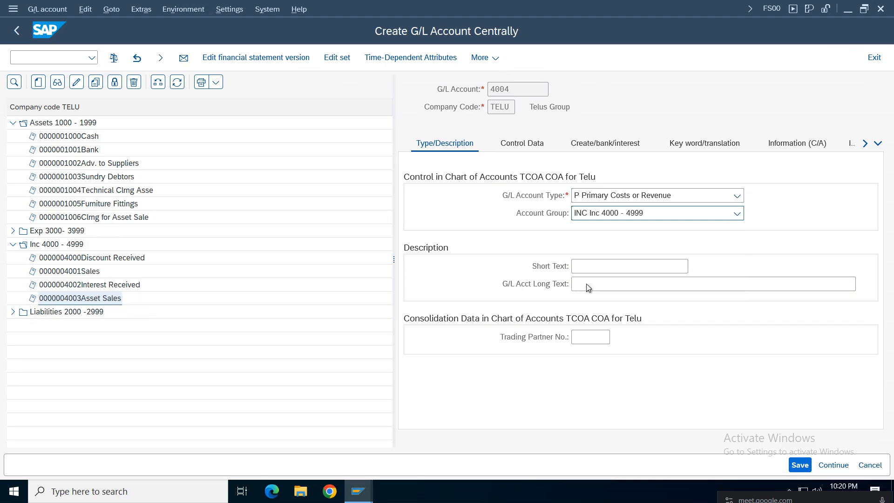
- Enter "Clrng for Asset Sale" as both the short text and the long text of account 4004
left_click(613, 268)
left_click(619, 17)
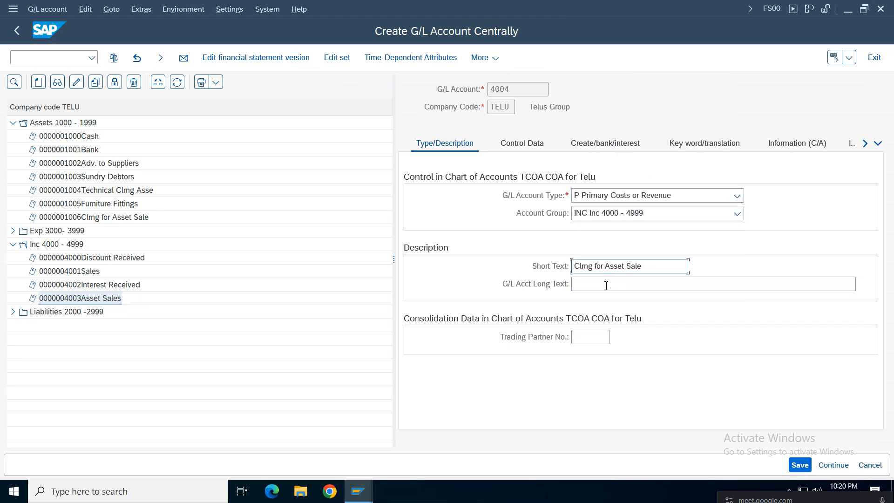
left_click(607, 285)
left_click(615, 38)
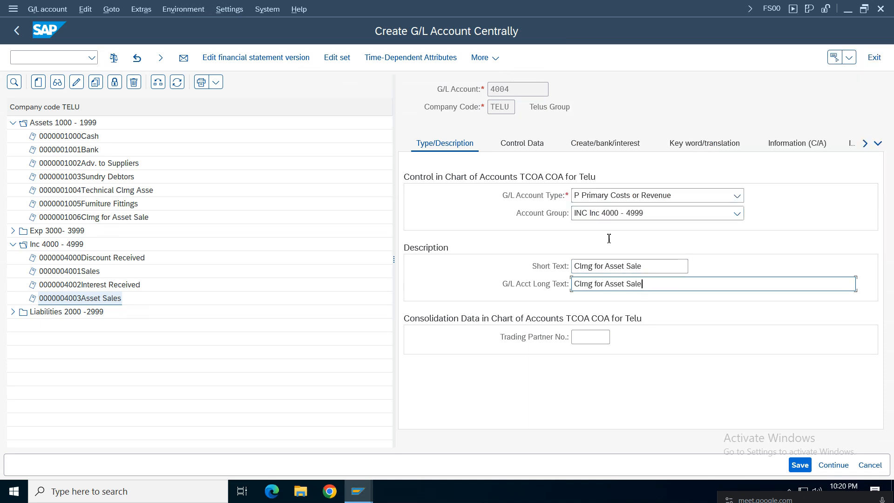
- In account 4004's control data, set the sort key to 018 and the cost element category to 11 Revenues
left_click(521, 143)
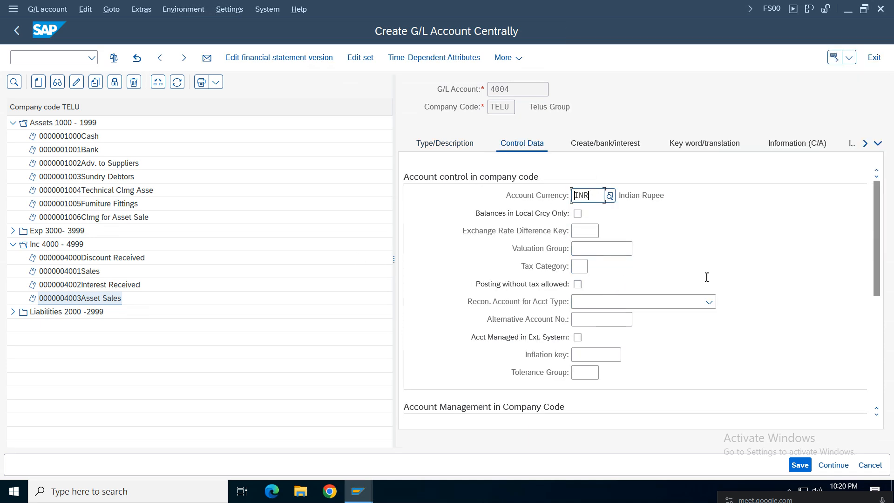
scroll(652, 293, "down", 5)
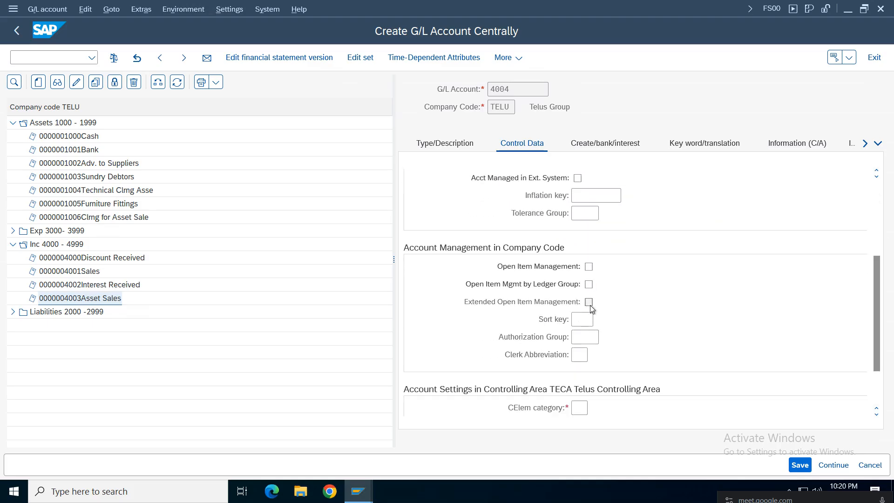
left_click(582, 319)
left_click(583, 338)
scroll(878, 326, "down", 2)
left_click(586, 338)
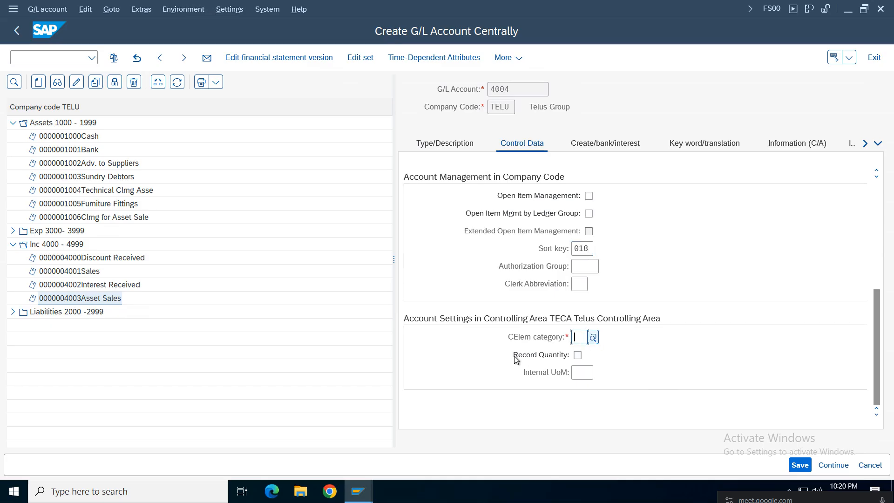
key("F4")
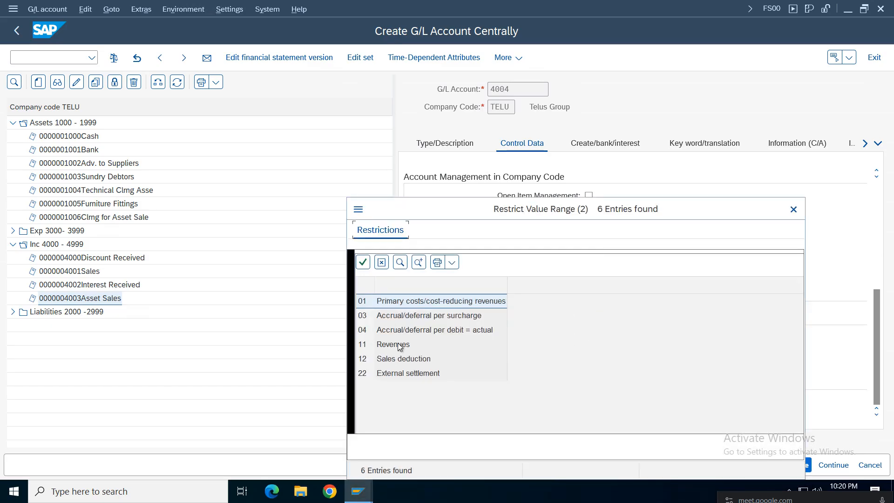
double_click(400, 347)
- Assign field status group G029 to account 4004 in its document creation settings
left_click(624, 144)
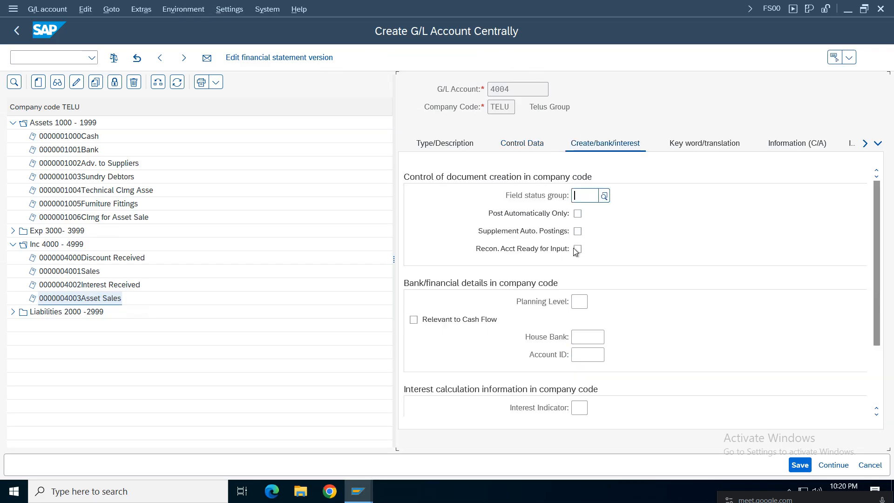
type("g001")
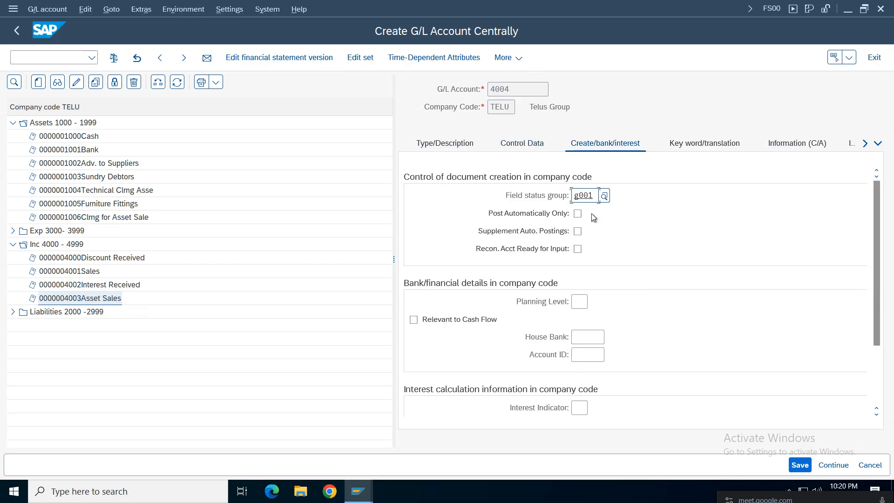
type("9")
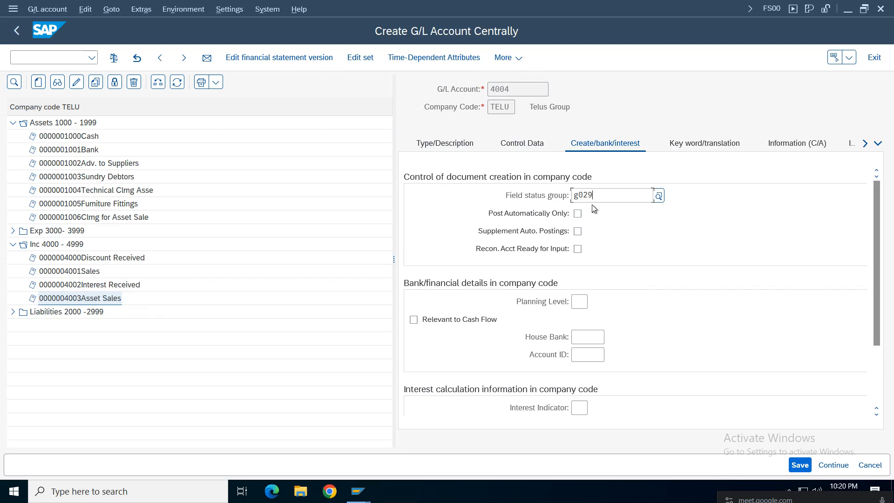
key("Return")
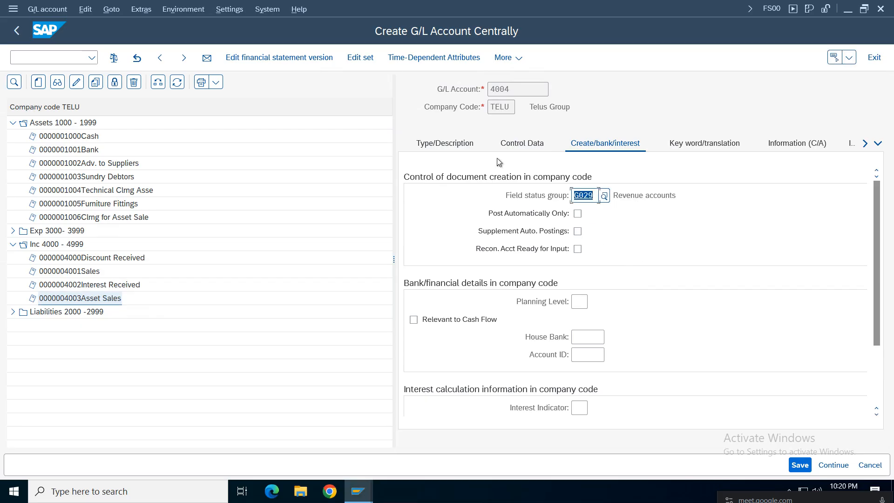
left_click_drag(678, 199, 493, 155)
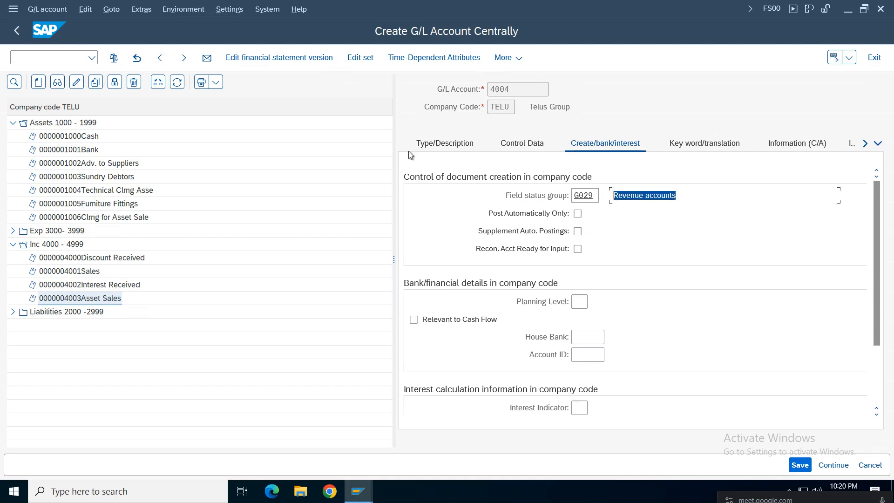
- Review the G/L account type options for account 4004, keep Primary Costs or Revenue, and save the account
left_click(450, 148)
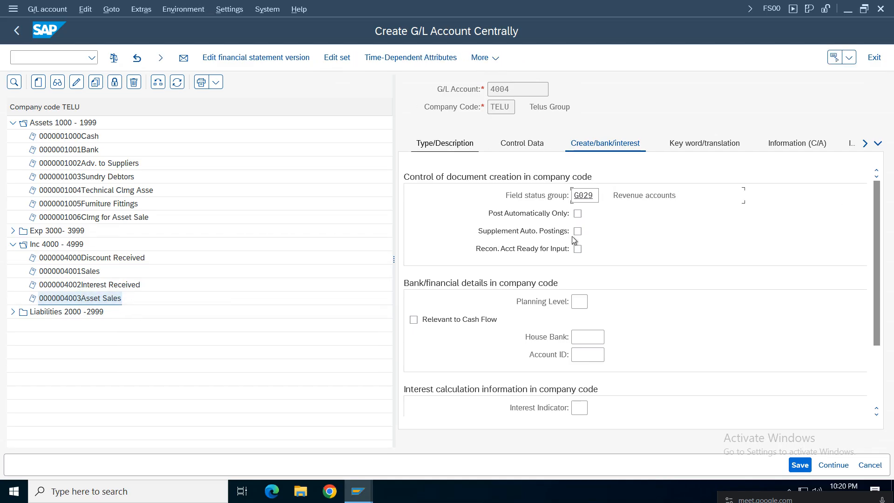
left_click(642, 199)
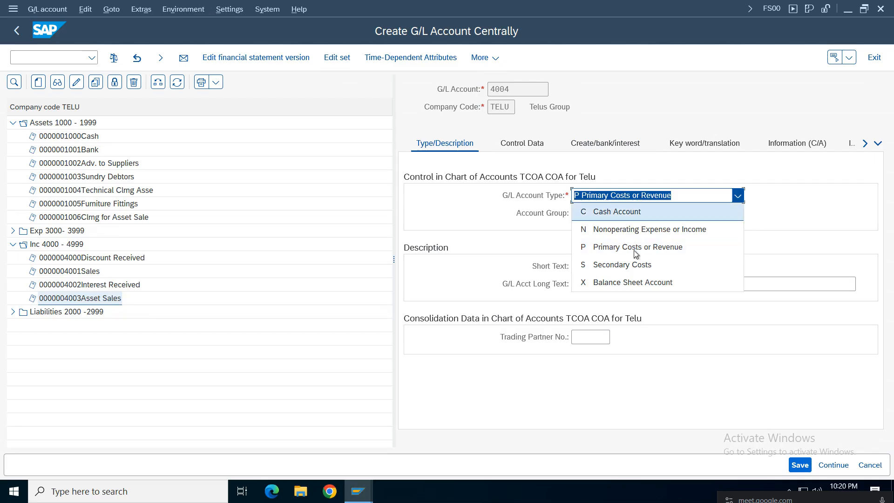
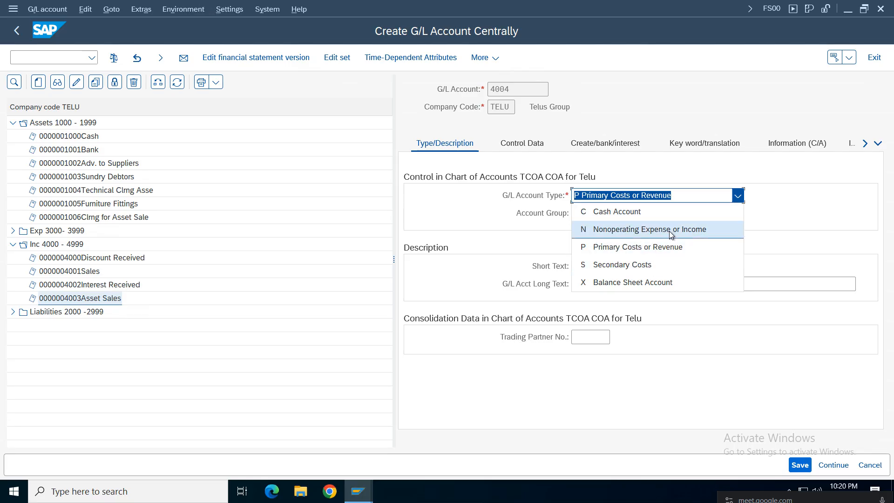
left_click(434, 260)
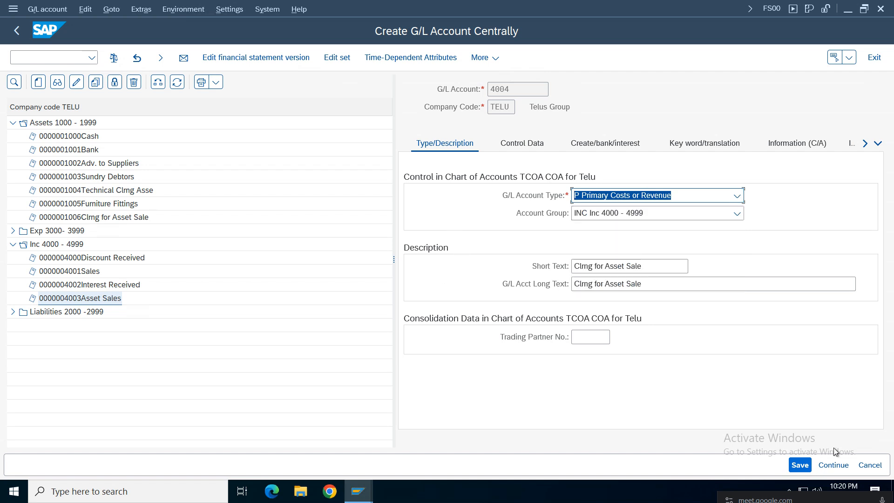
left_click(800, 465)
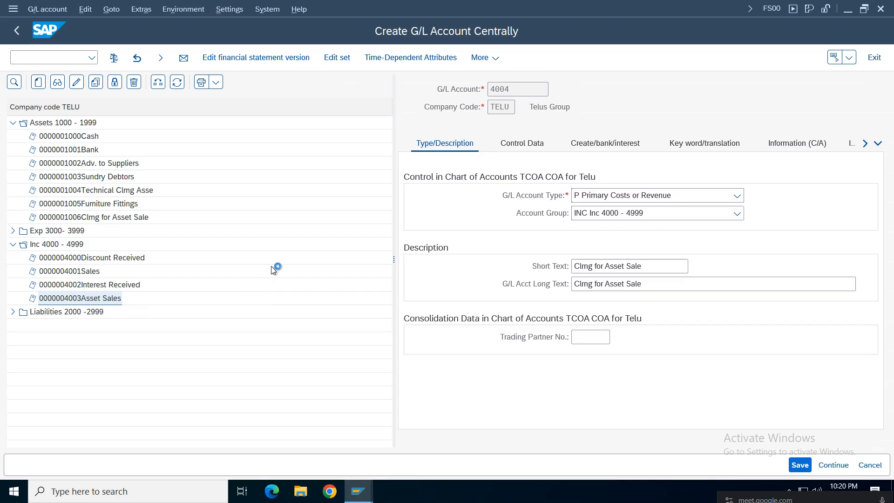
- In the AO90 session, set the clearing account for revenue from asset sale to 4004 in depreciation area 3
left_click(371, 495)
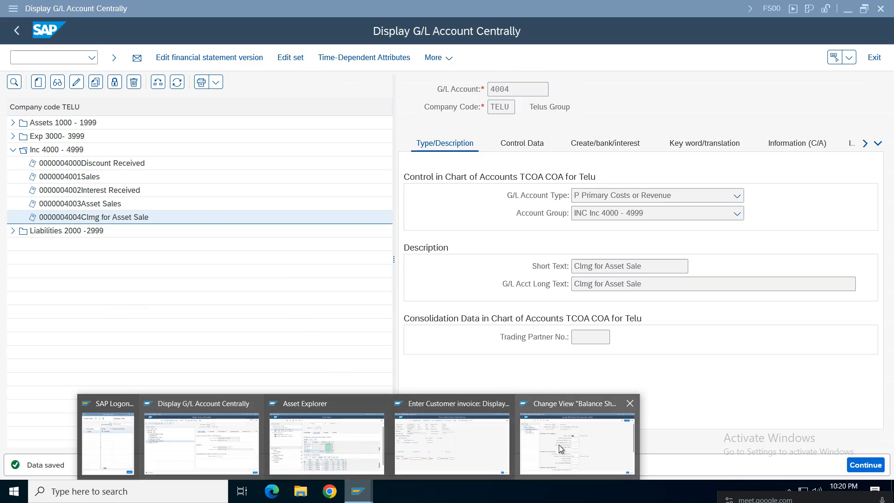
mouse_move(381, 455)
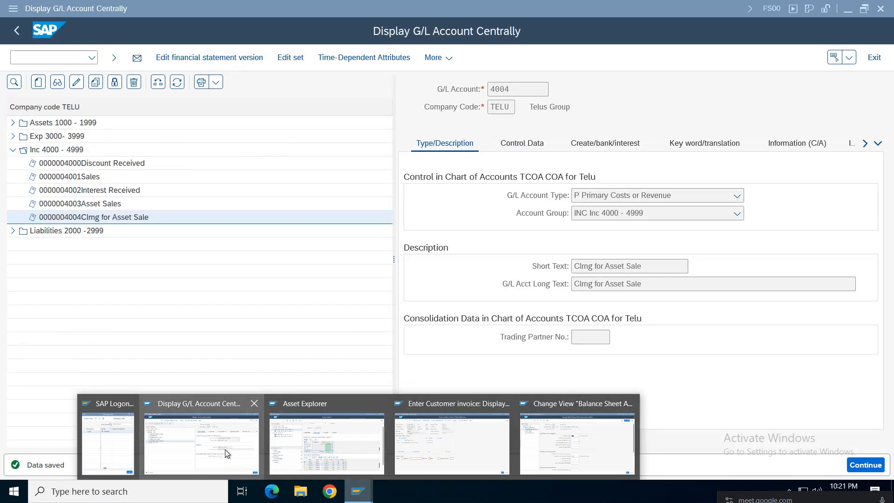
left_click(577, 442)
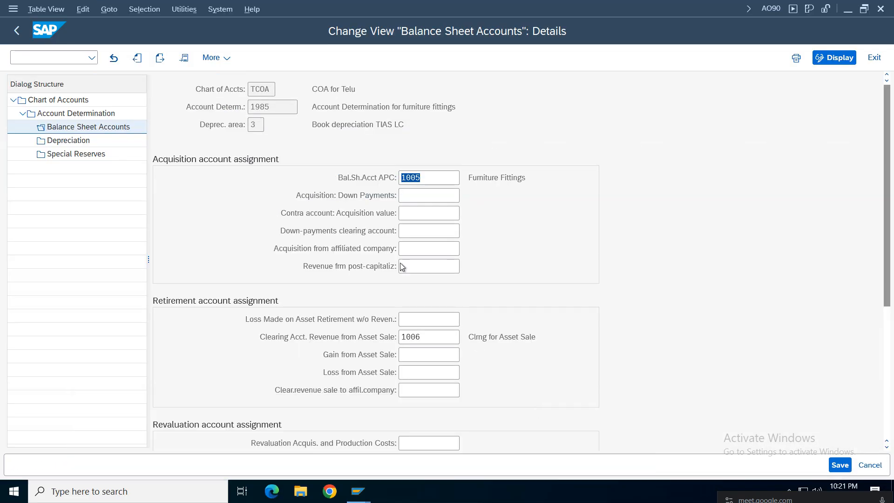
left_click(435, 339)
key("BackSpace")
key("BackSpace")
key("BackSpace")
key("BackSpace")
type("400")
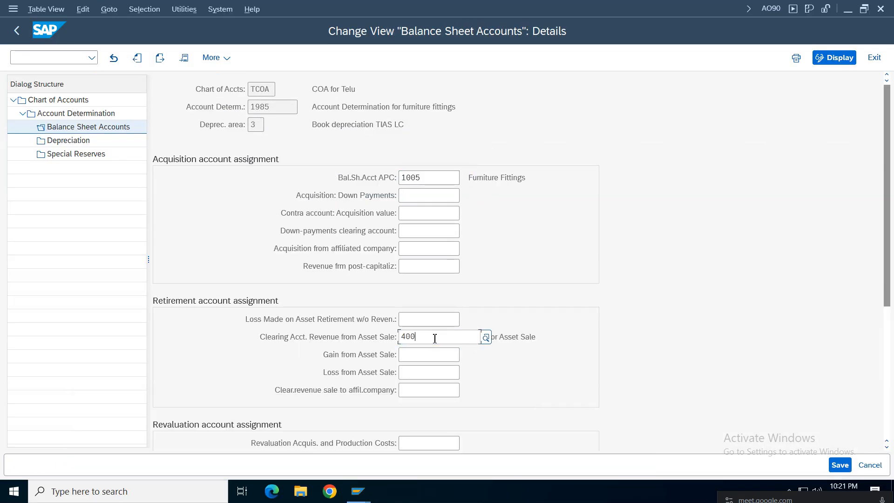
type("4")
key("Return")
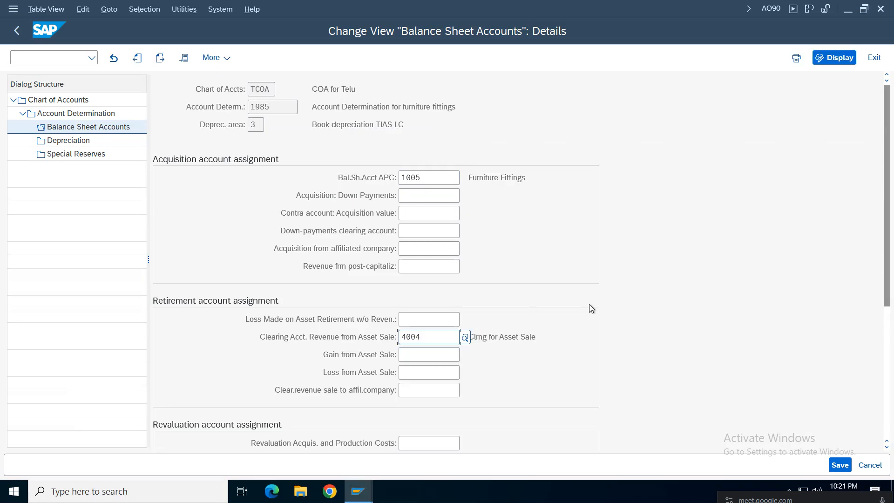
left_click(431, 338)
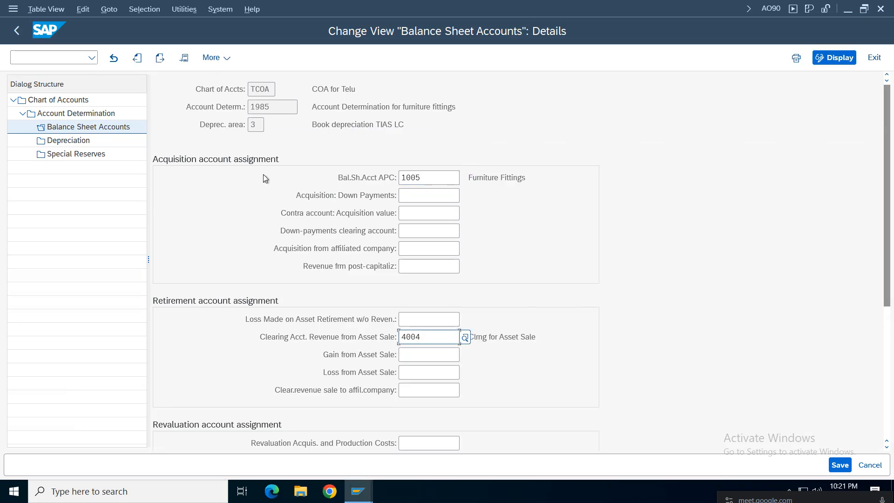
- Set the clearing account for revenue from asset sale to 4004 in depreciation area 1 and save the account determination
left_click(255, 130)
left_click(137, 58)
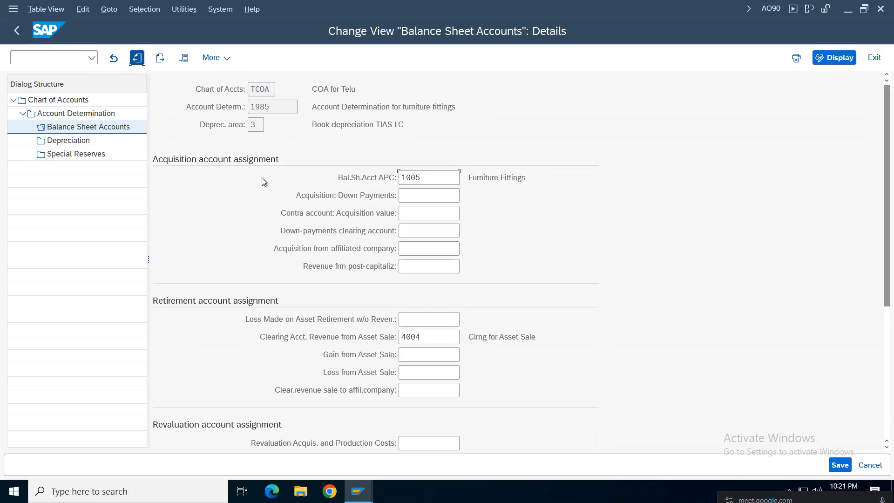
left_click(437, 333)
key("BackSpace")
key("BackSpace")
key("BackSpace")
key("BackSpace")
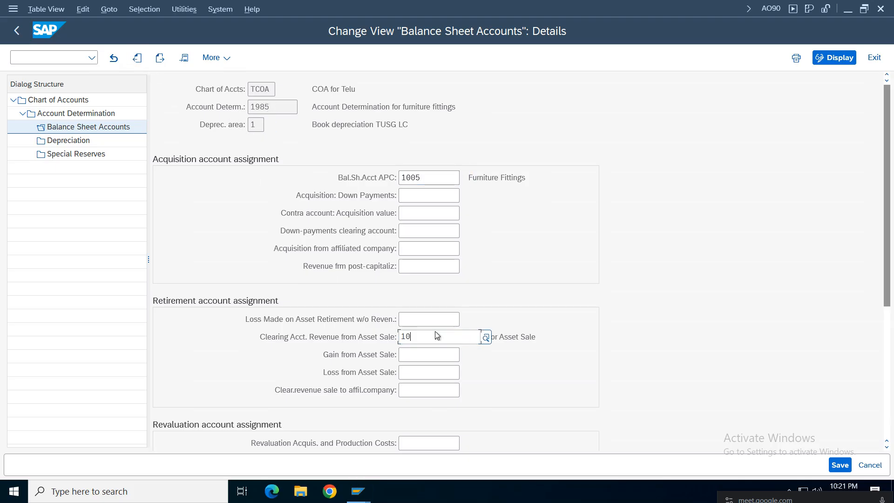
left_click(425, 354)
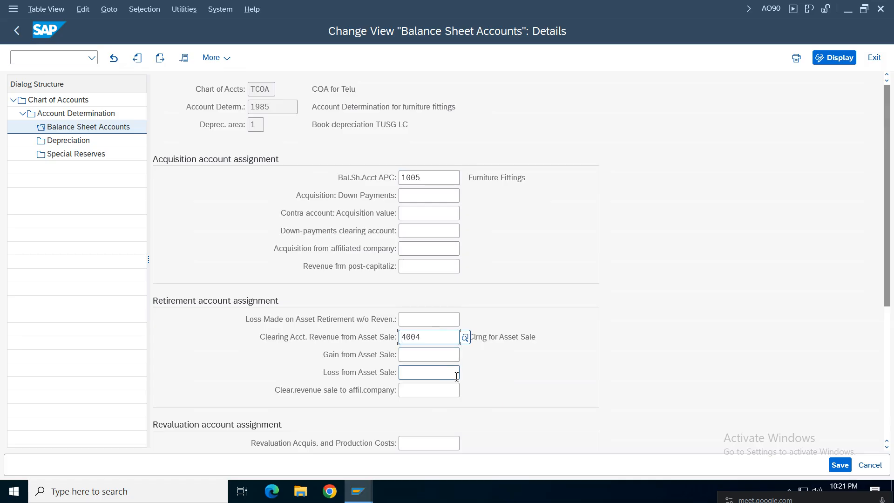
key("ctrl+s")
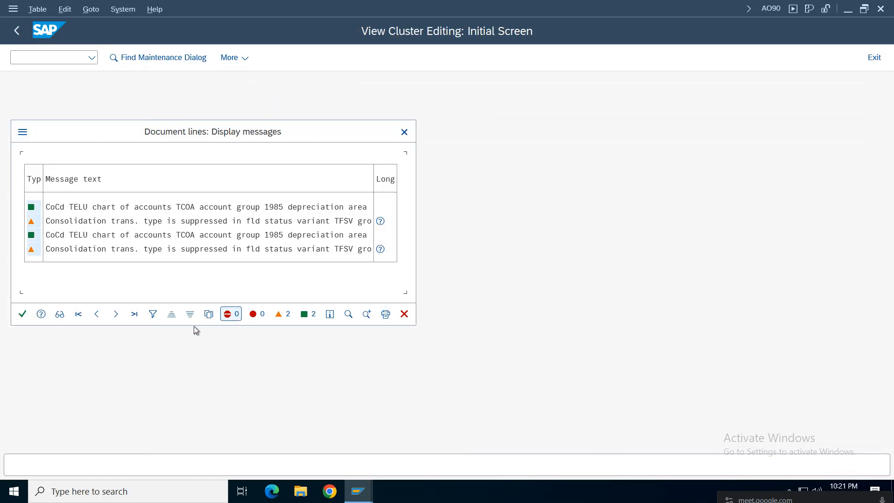
- Acknowledge the account determination save messages and try to simulate the customer invoice in the F-92 session
left_click(23, 314)
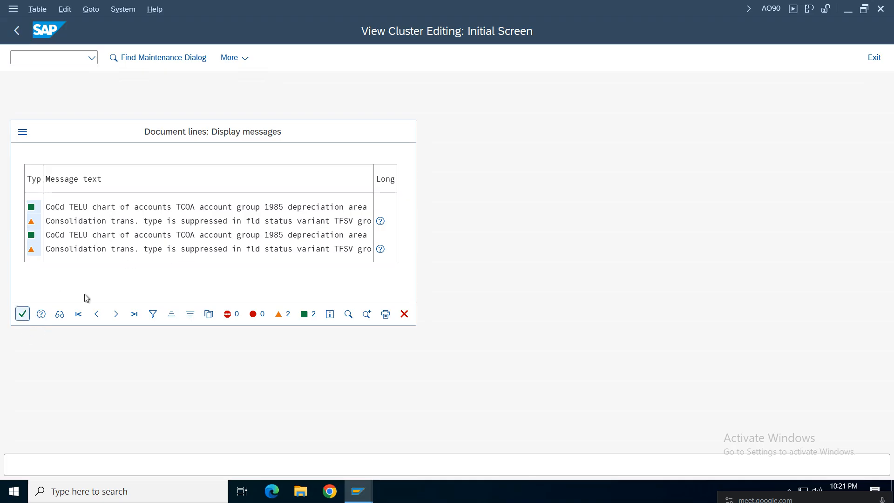
left_click(298, 257)
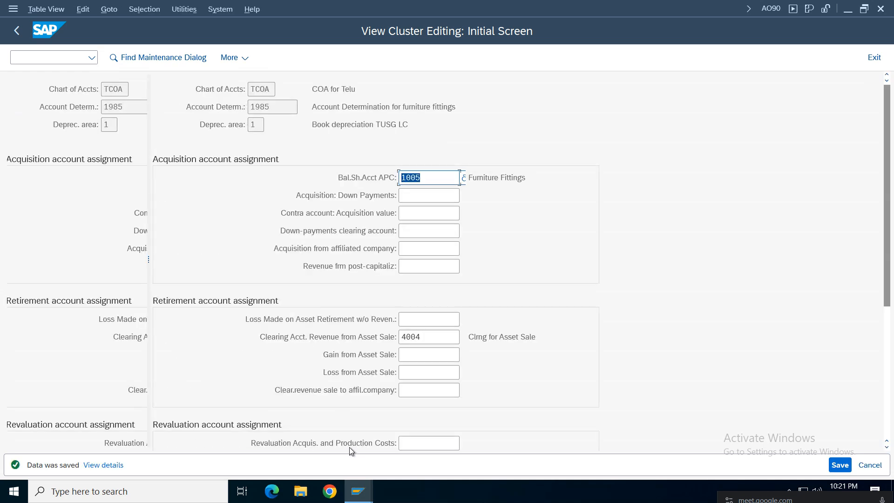
mouse_move(358, 491)
left_click(457, 465)
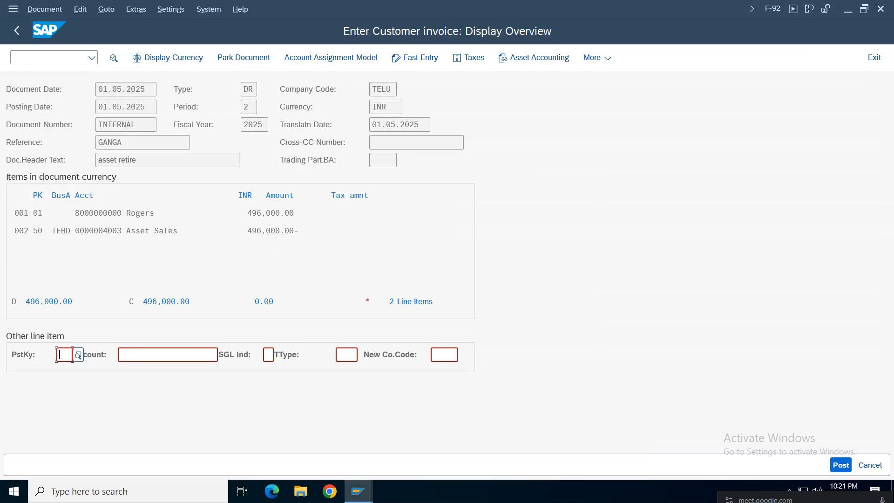
left_click(41, 10)
left_click(52, 74)
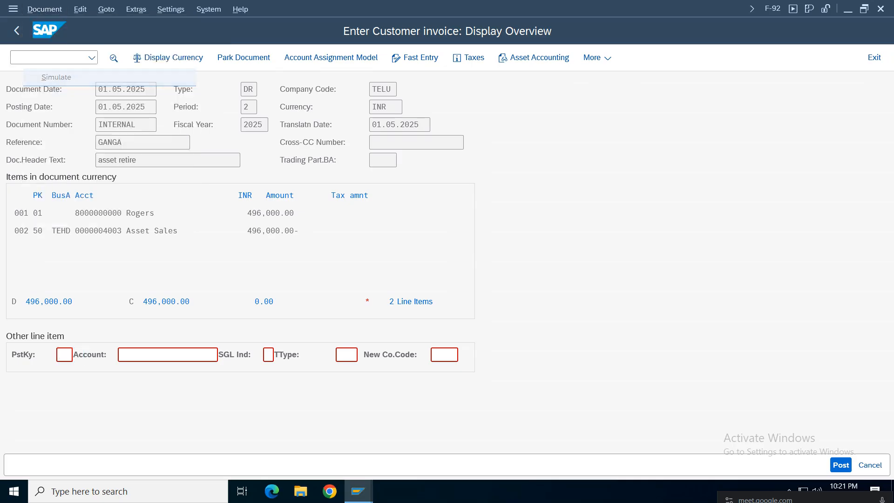
left_click(41, 9)
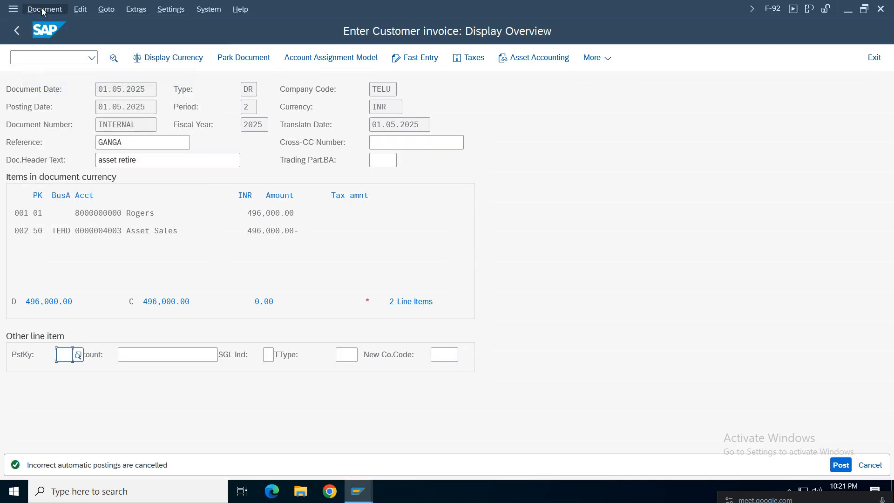
left_click(58, 78)
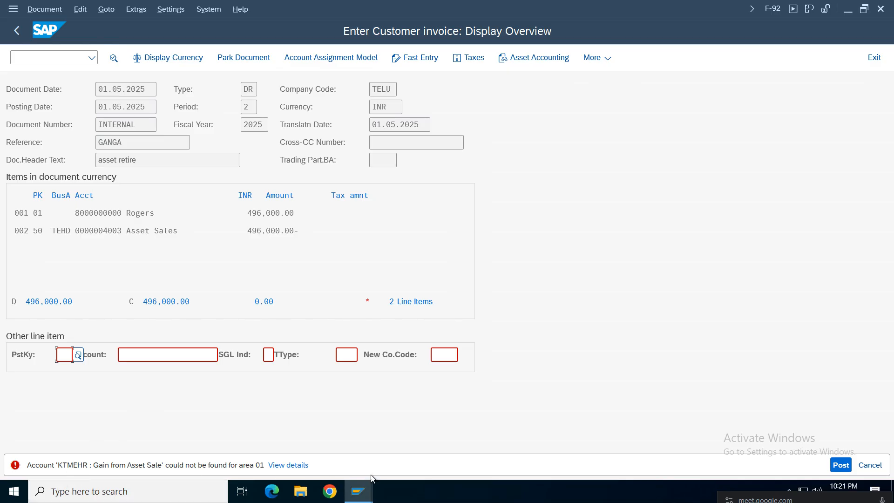
- In the AO90 session, examine the field help and technical field name of Gain from Asset Sale
mouse_move(367, 489)
left_click(578, 455)
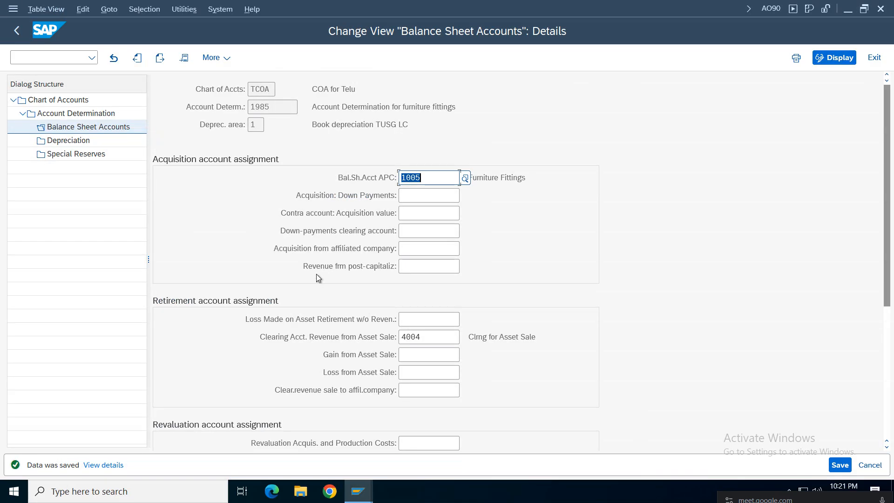
left_click(419, 356)
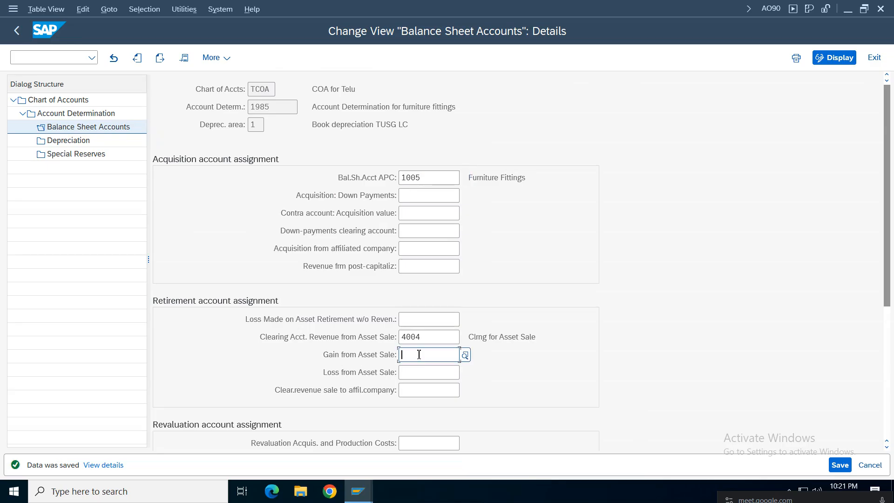
key("F1")
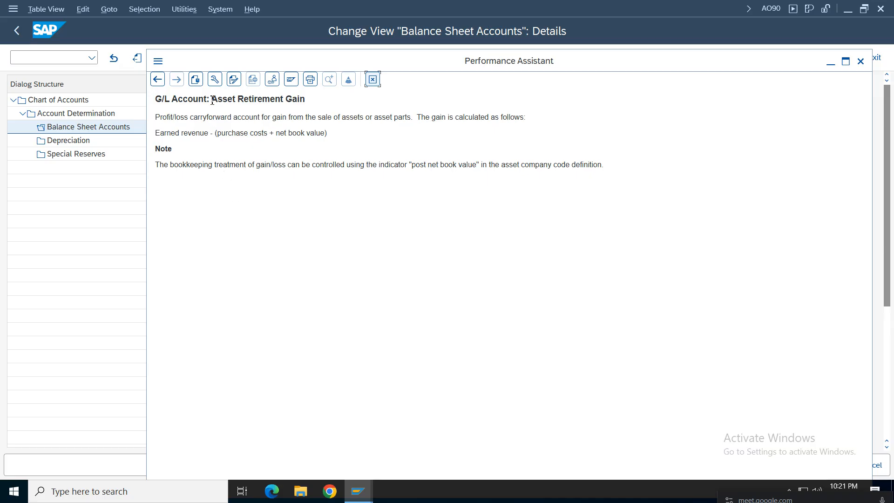
left_click(215, 80)
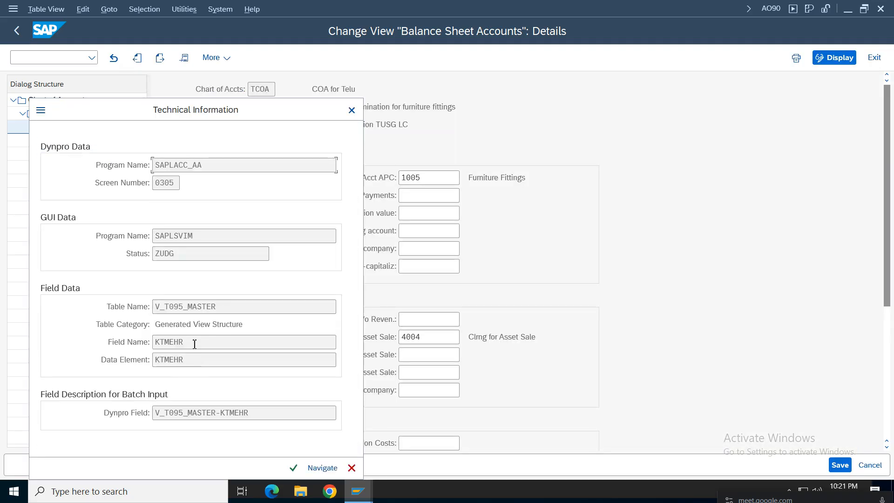
double_click(194, 344)
left_click(348, 112)
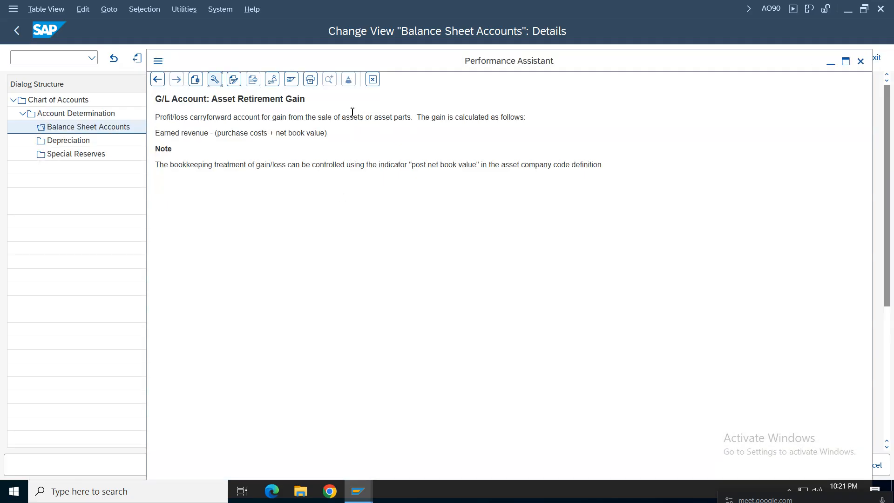
left_click(372, 80)
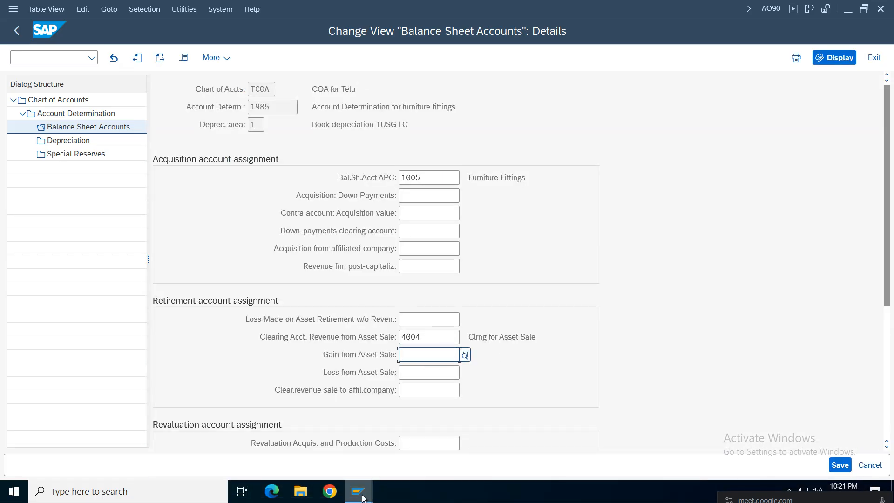
- In the FS00 session, copy G/L account 4004 to new account 4005 in company code TELU
mouse_move(358, 492)
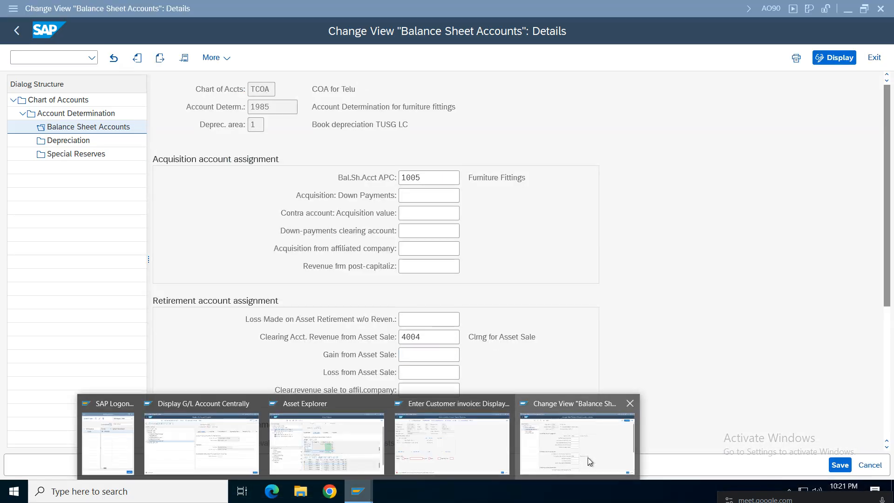
left_click(206, 449)
left_click(80, 218)
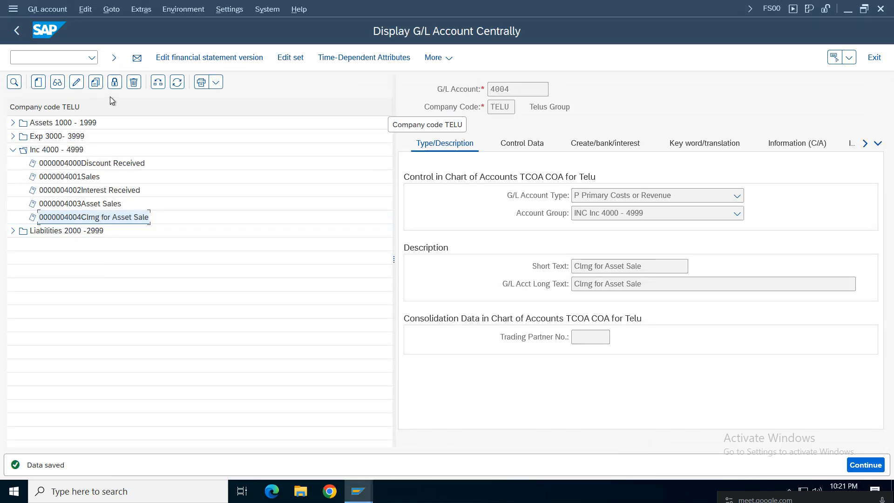
left_click(95, 84)
left_click_drag(126, 166, 459, 199)
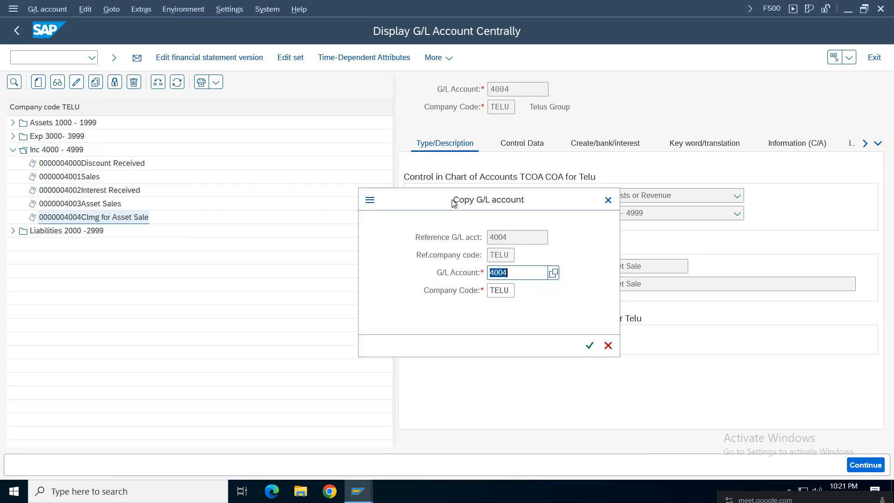
left_click(522, 273)
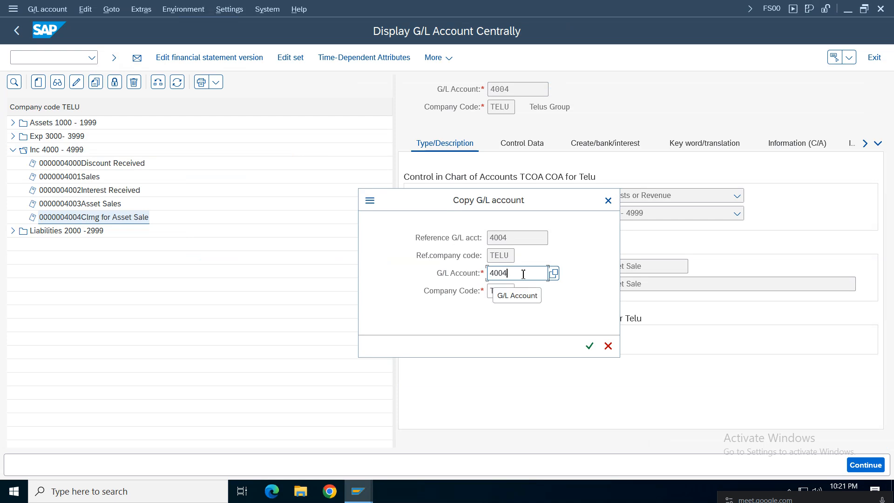
key("BackSpace")
type("5")
key("Return")
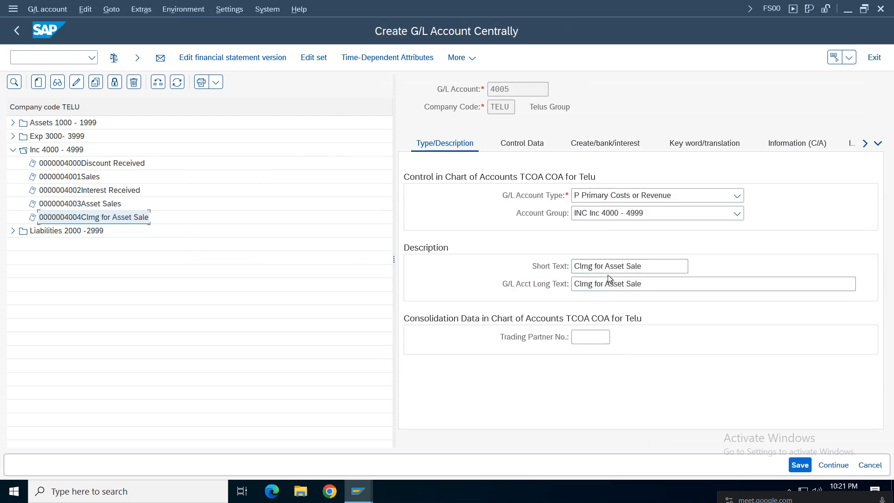
- Set both the short text and the long text of account 4005 to Gain From Asset Sale
left_click_drag(595, 266, 565, 267)
key("BackSpace")
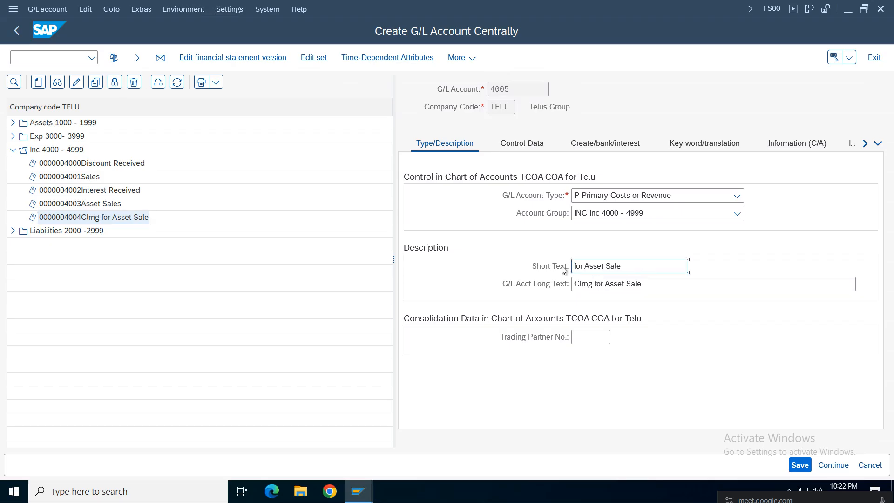
type("Gain")
key("Delete")
type("F")
key("Delete")
key("Delete")
type("rom")
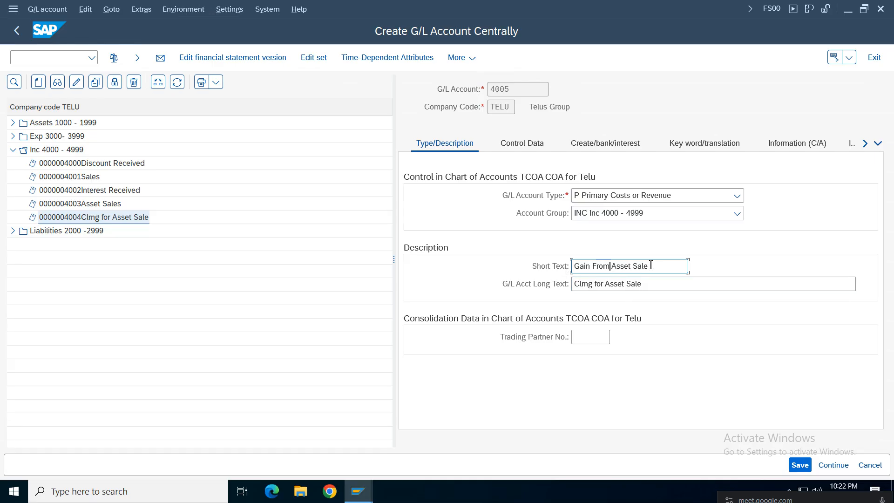
left_click_drag(651, 265, 499, 258)
left_click_drag(645, 284, 460, 279)
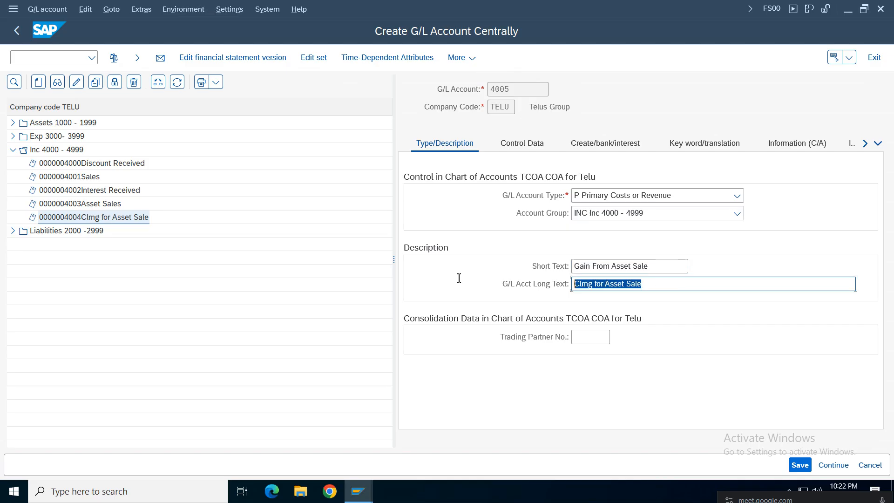
key("BackSpace")
key("ctrl+v")
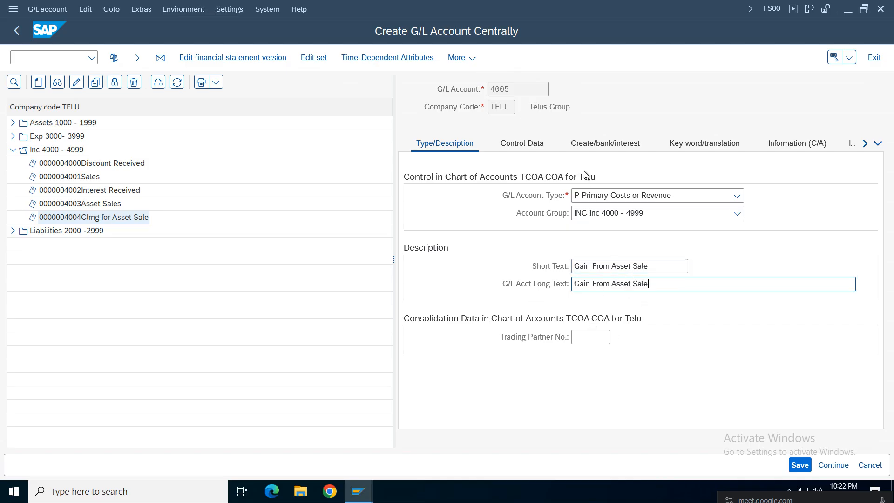
- Check the control data and document creation settings of account 4005, keep field status group G029, and save the account
left_click(514, 143)
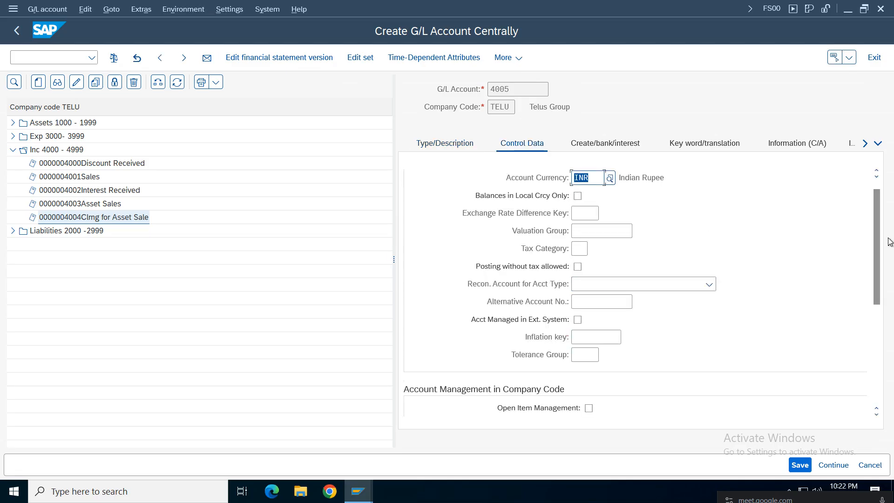
left_click_drag(877, 223, 887, 318)
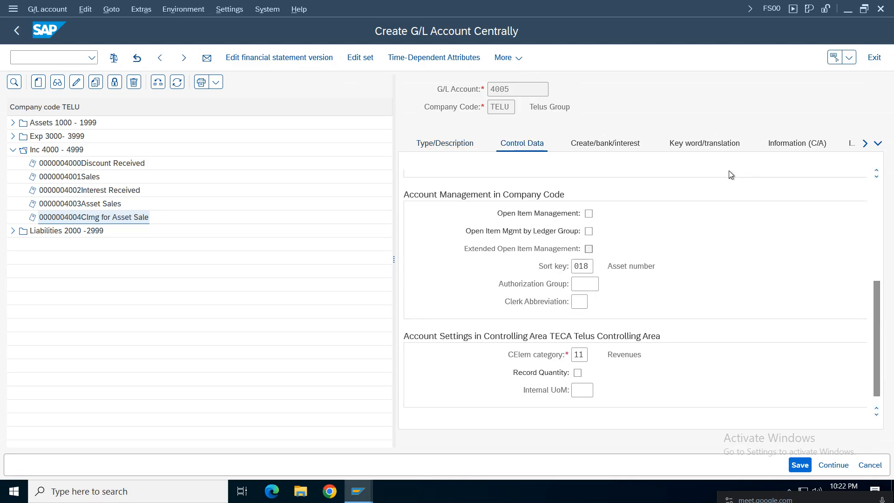
left_click(620, 144)
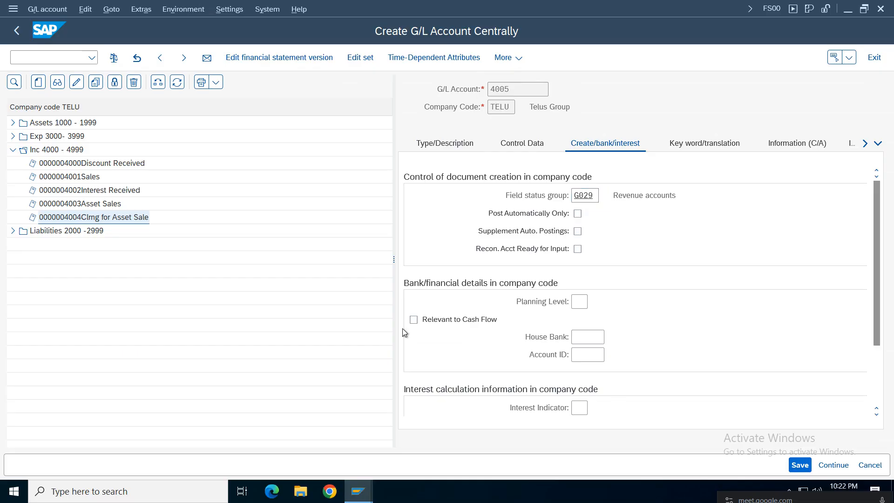
key("ctrl+s")
- In the AO90 session, set the Gain from Asset Sale account to 4005 for depreciation area 1 and save
mouse_move(361, 496)
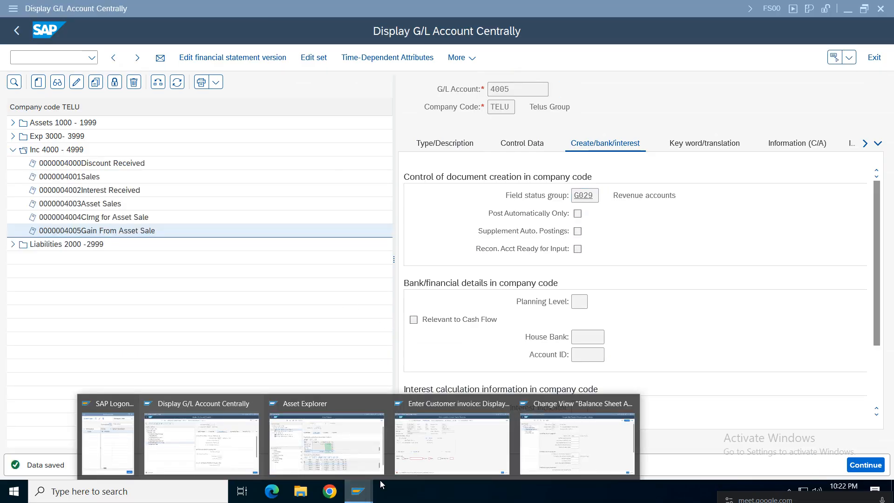
left_click(573, 442)
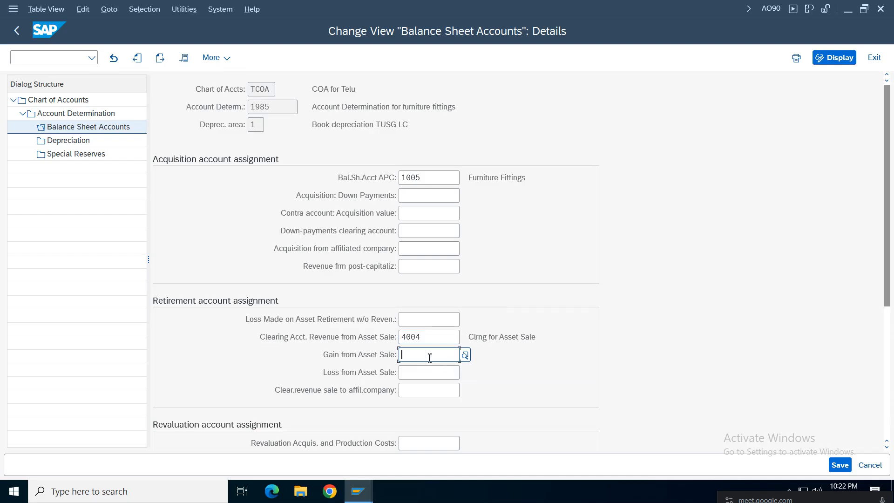
type("4005")
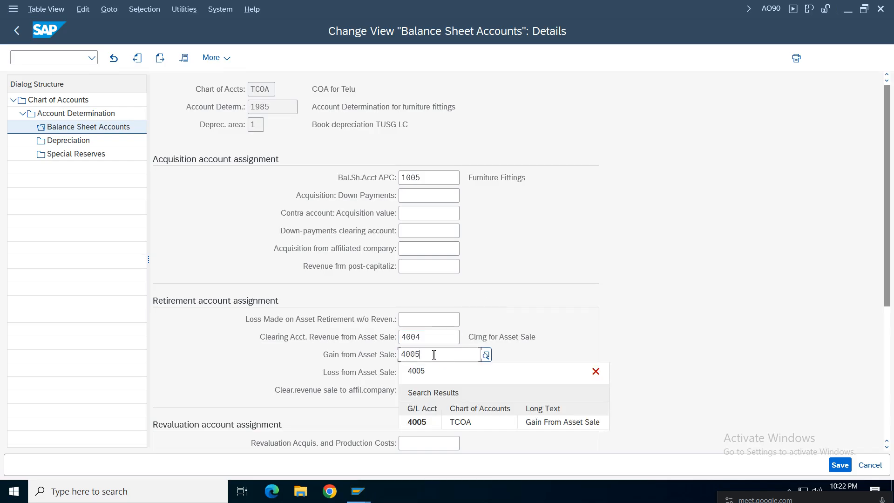
left_click(421, 374)
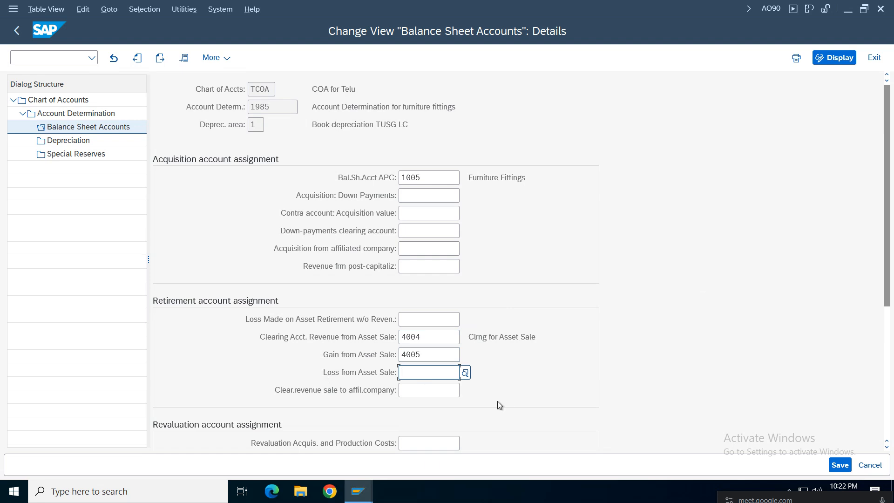
left_click(841, 464)
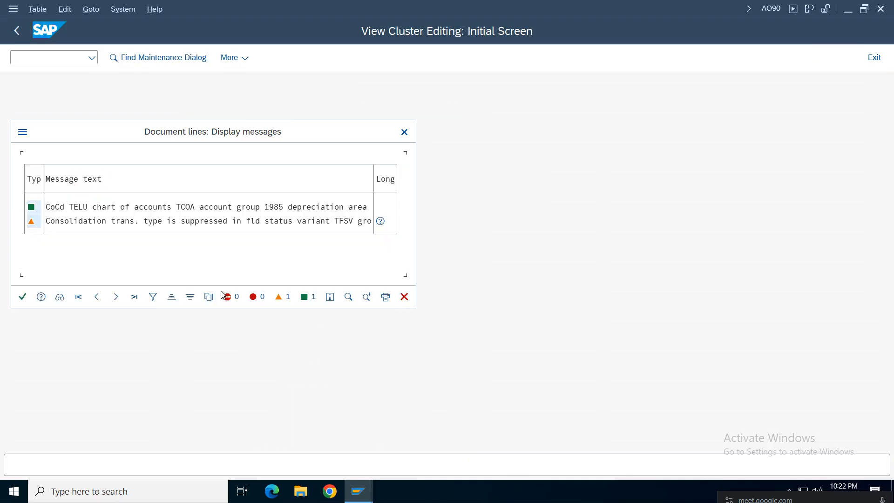
left_click(19, 299)
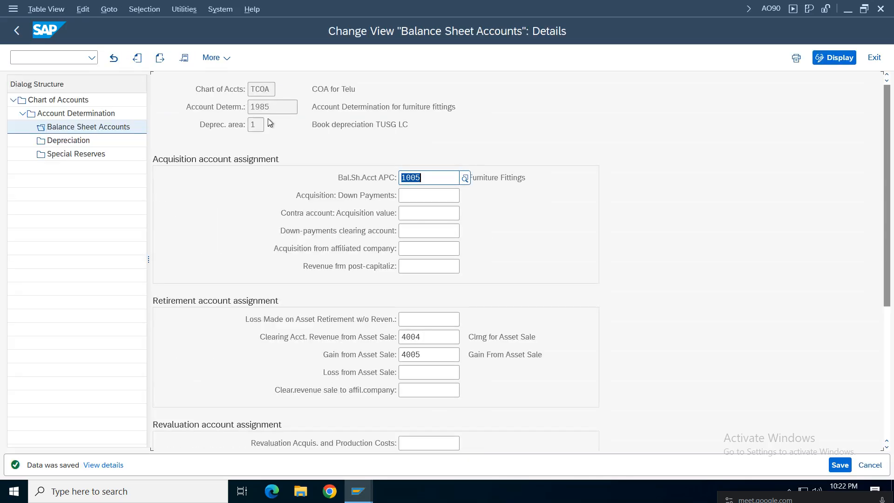
- Set the Gain from Asset Sale account to 4005 for depreciation area 3 and save the account determination
left_click(262, 128)
left_click(160, 57)
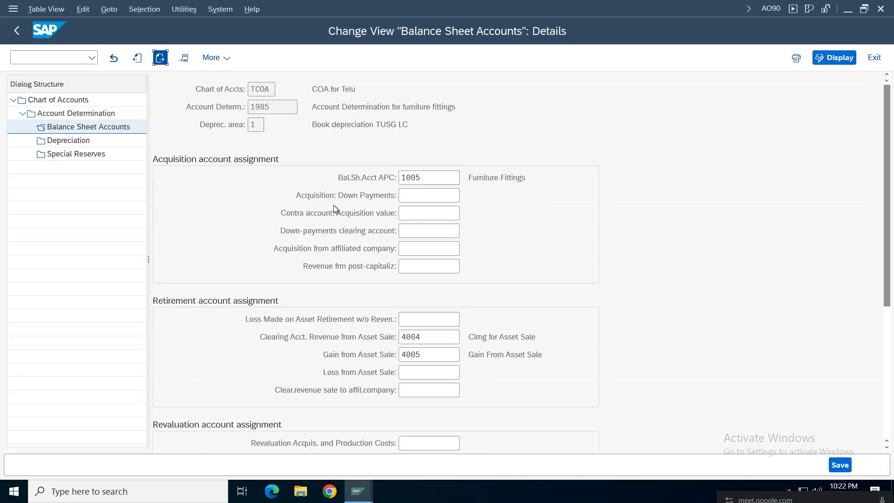
left_click(429, 357)
type("4005")
left_click(841, 465)
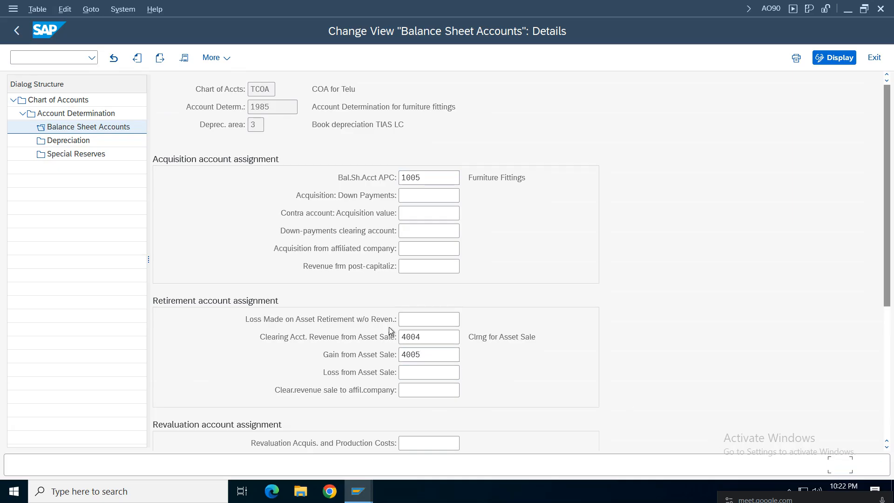
left_click(22, 297)
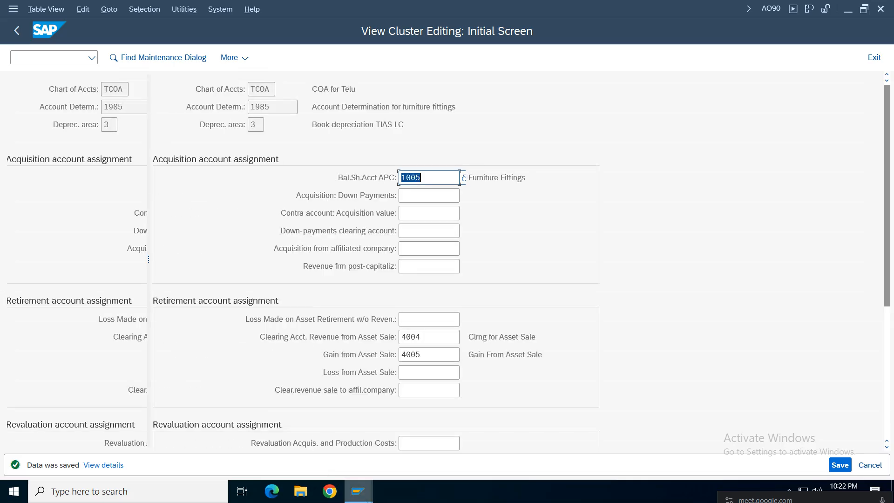
- Return to the F-92 customer invoice, simulate the document, and run the asset accounting simulation
mouse_move(358, 491)
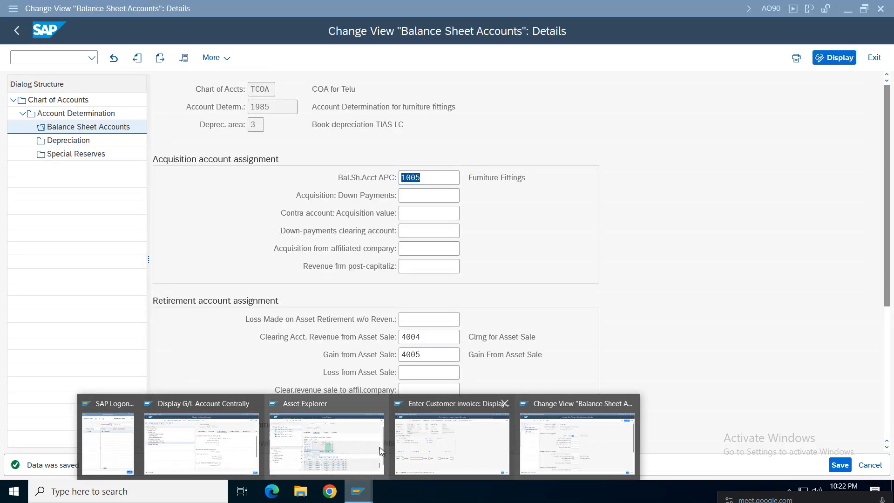
left_click(419, 444)
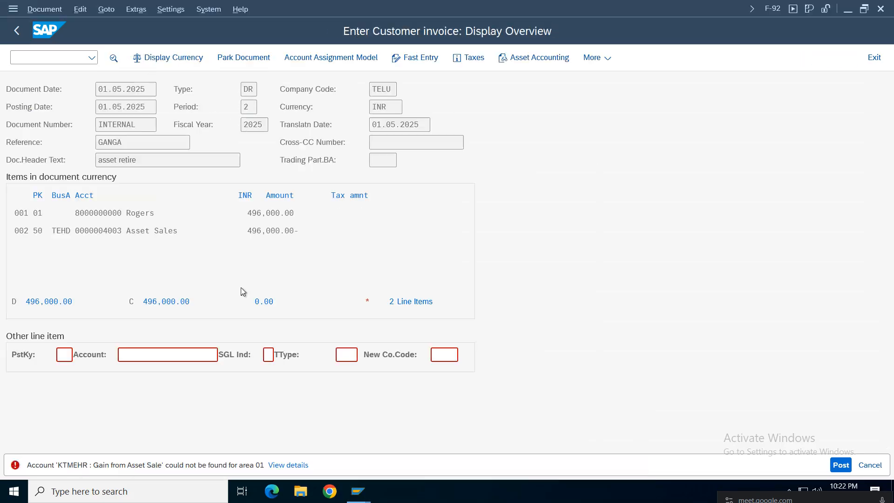
left_click(44, 9)
left_click(67, 76)
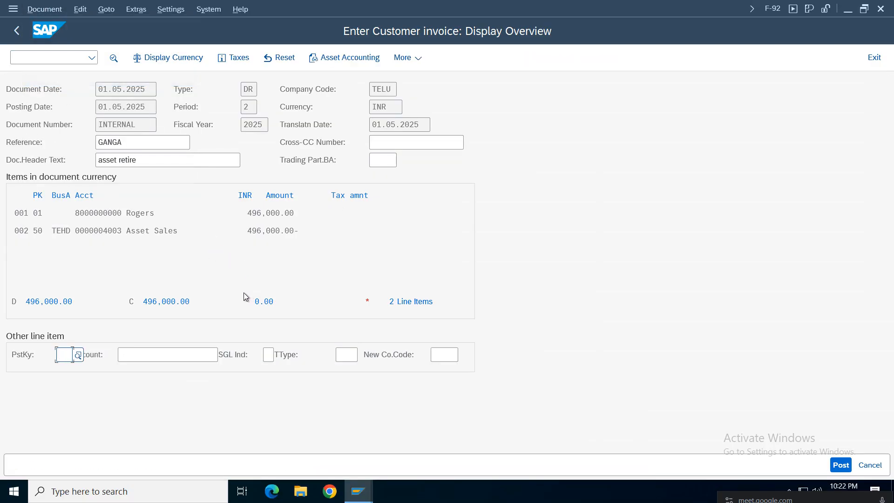
left_click(46, 10)
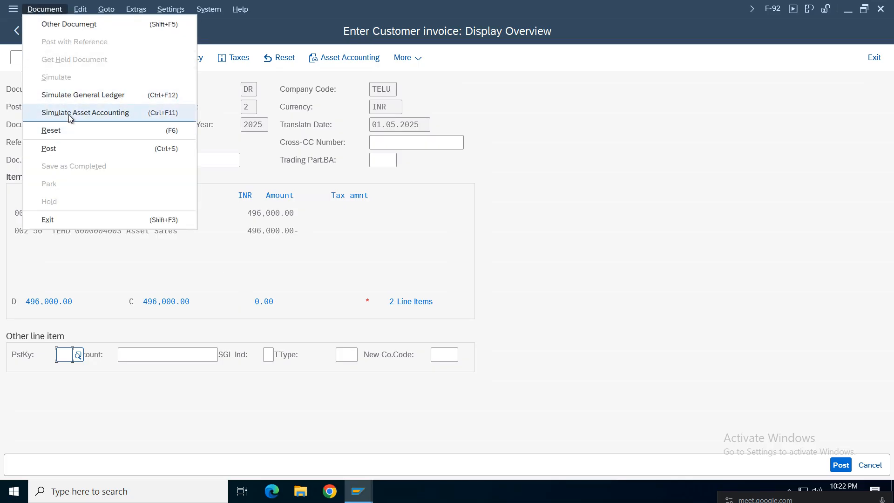
left_click(69, 114)
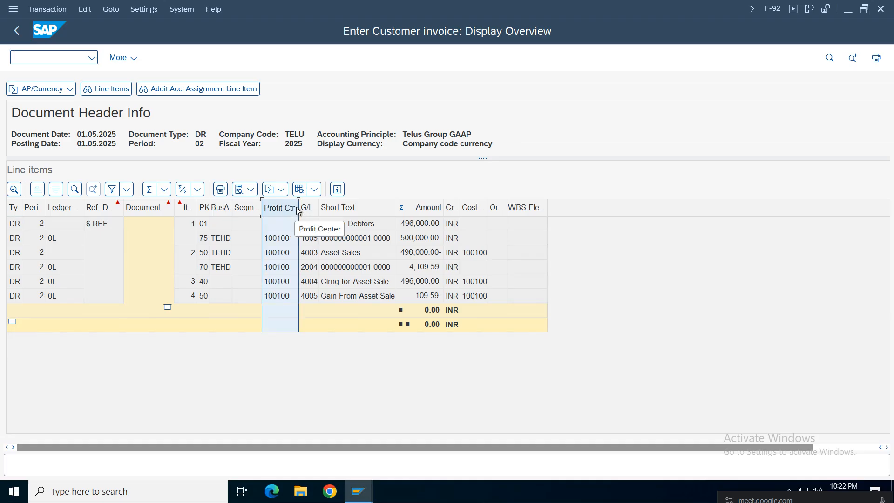
- Examine the gain, accumulated depreciation, asset and asset sales lines of the simulated posting
left_click(329, 294)
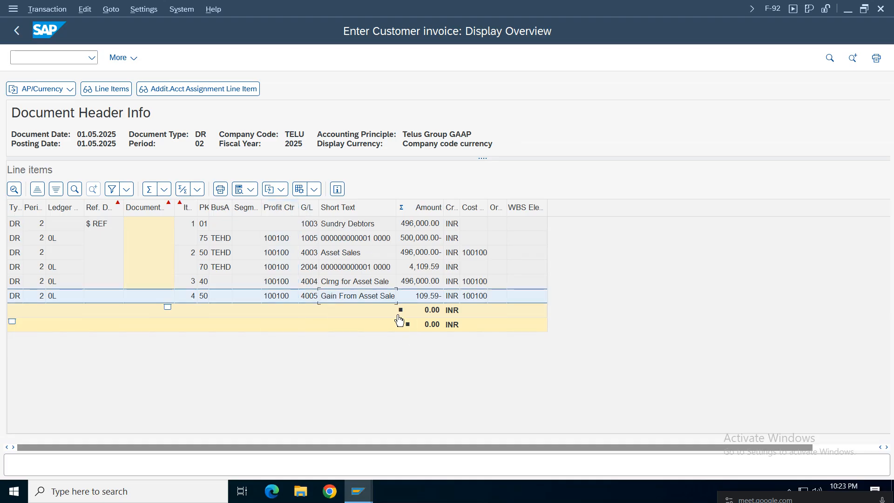
left_click(422, 270)
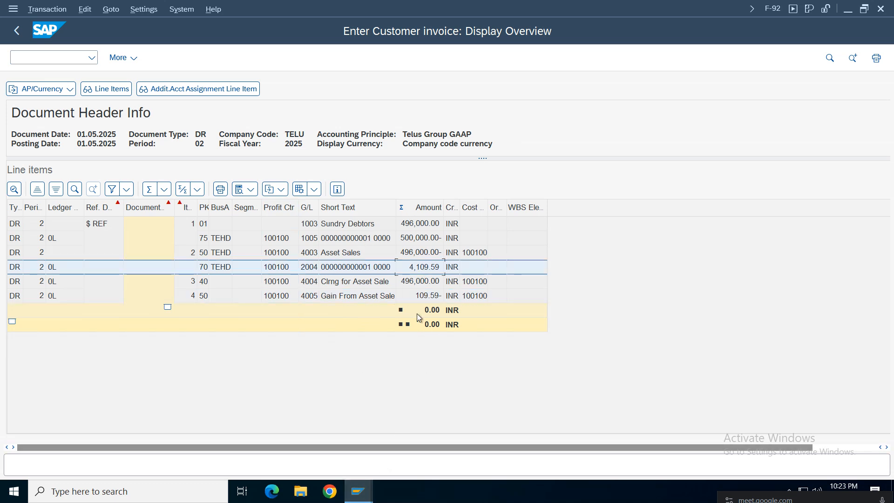
left_click(431, 240)
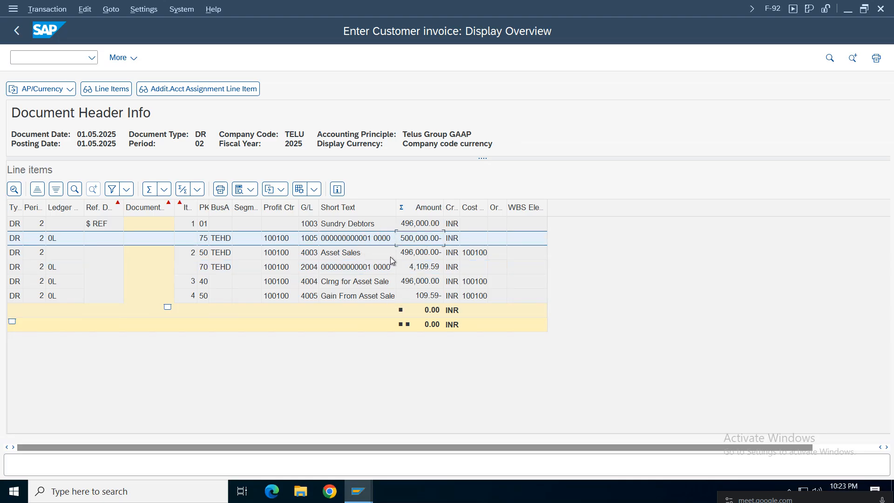
left_click(408, 255)
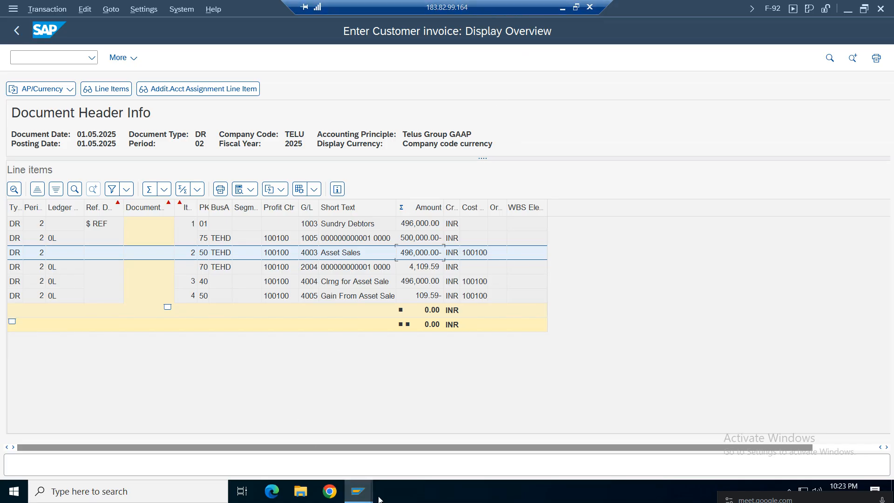
- Check asset 1's net book value in Asset Explorer against the Gain From Asset Sale line of the F-92 simulation
mouse_move(375, 482)
left_click(463, 446)
left_click(360, 491)
left_click(322, 452)
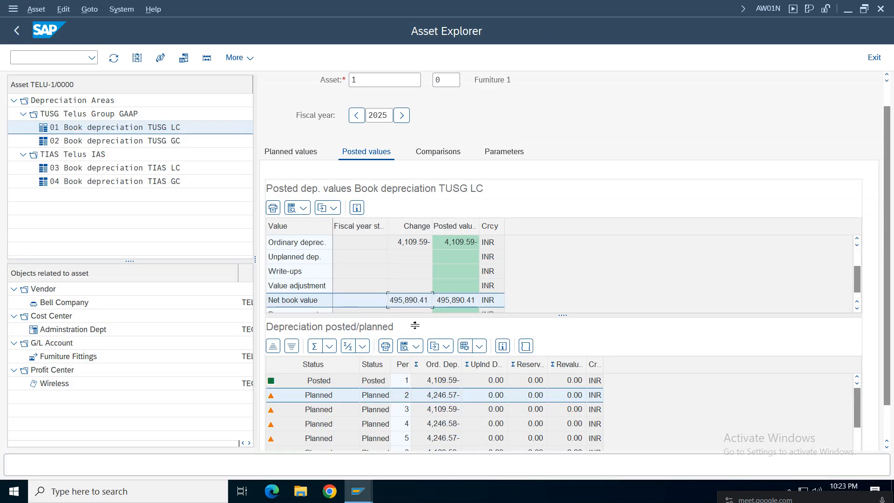
left_click(405, 304)
left_click(358, 492)
left_click(438, 455)
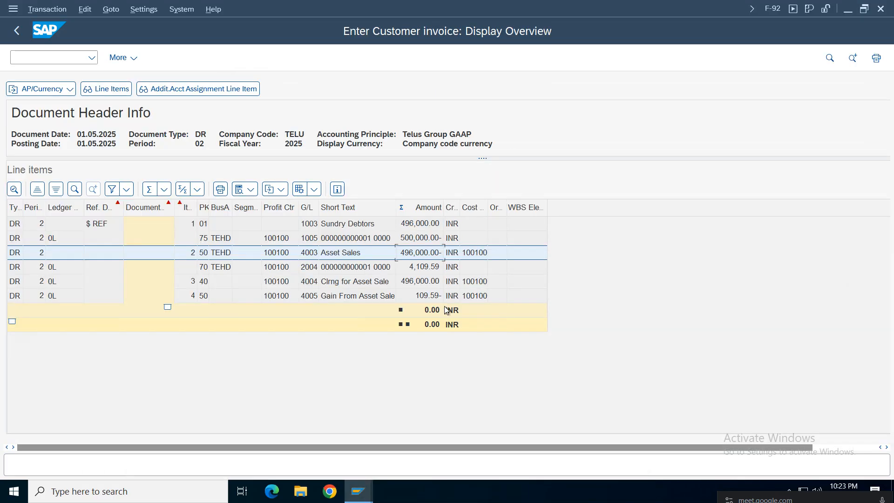
left_click(416, 303)
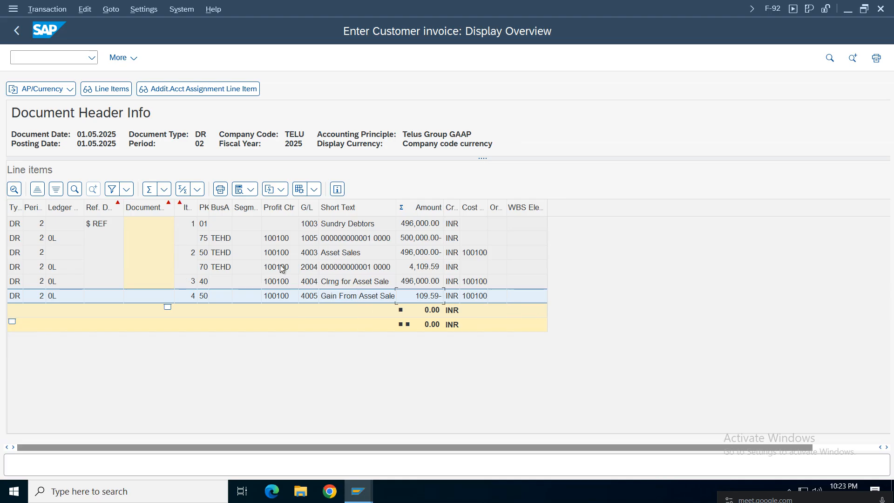
- Compare the Sundry Debtors line with the account 1005 asset line in the simulated posting
left_click(355, 226)
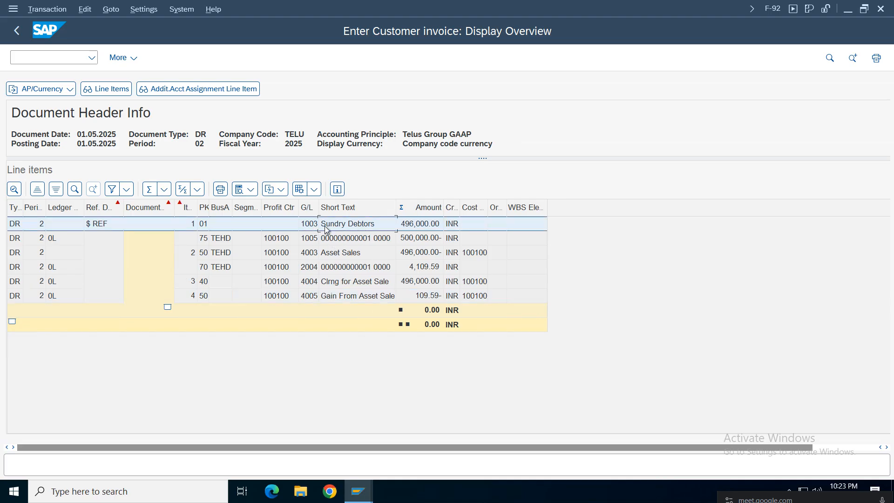
left_click(405, 231)
left_click(348, 239)
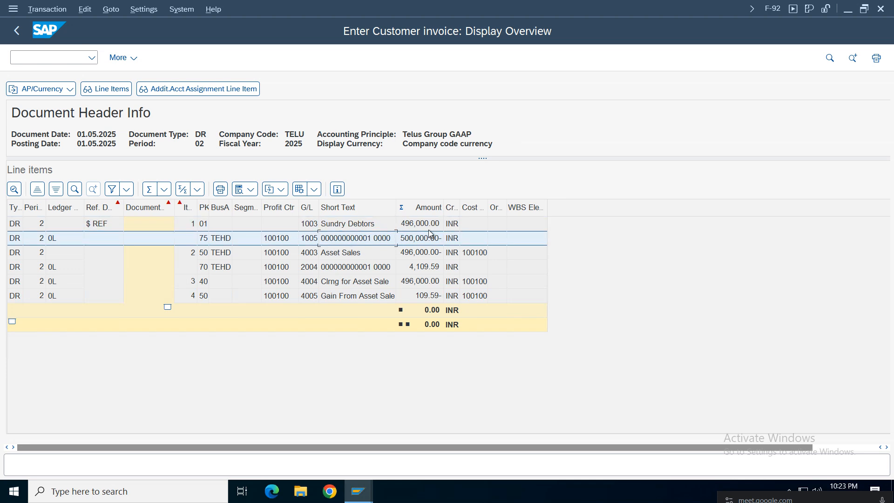
left_click(410, 224)
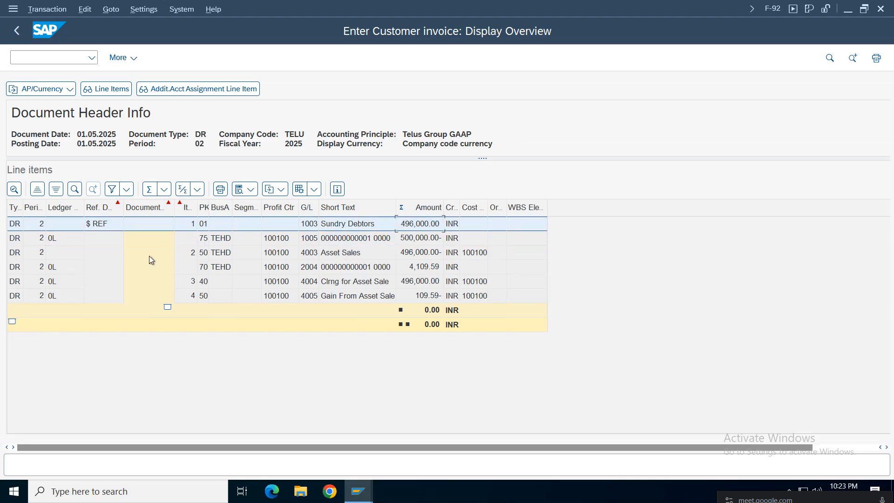
left_click(415, 239)
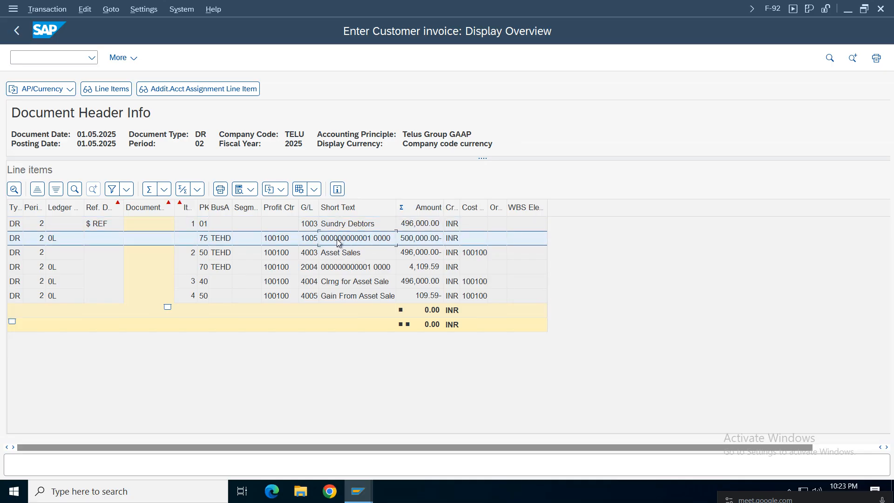
- Identify account 1005 under Assets in the FS00 account list, and review its text and amount in the F-92 simulation
key("Left")
mouse_move(369, 494)
left_click(216, 452)
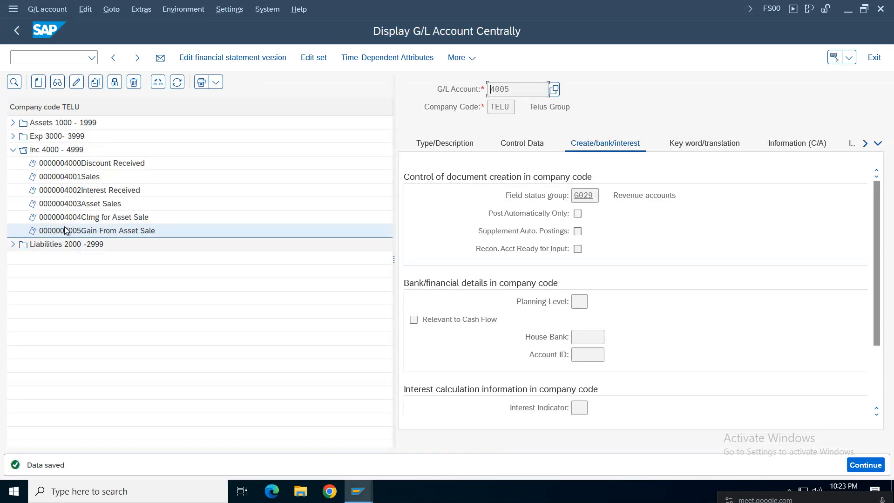
left_click(13, 150)
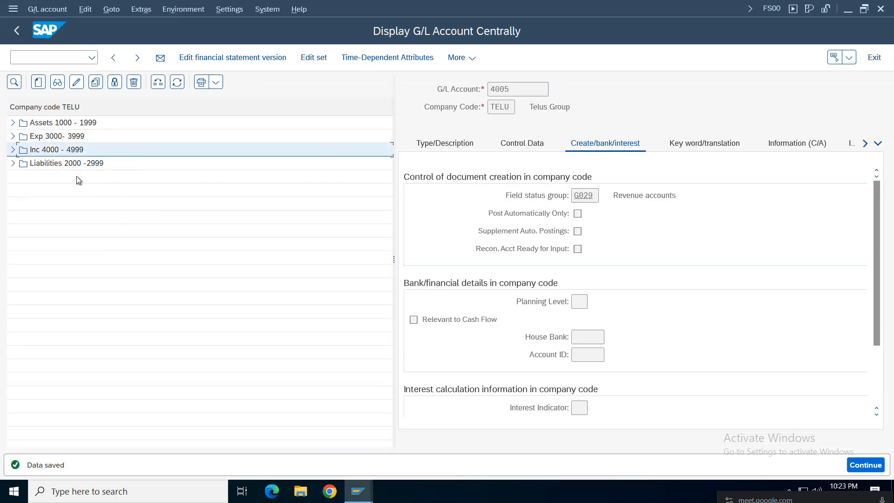
left_click(13, 123)
left_click(88, 204)
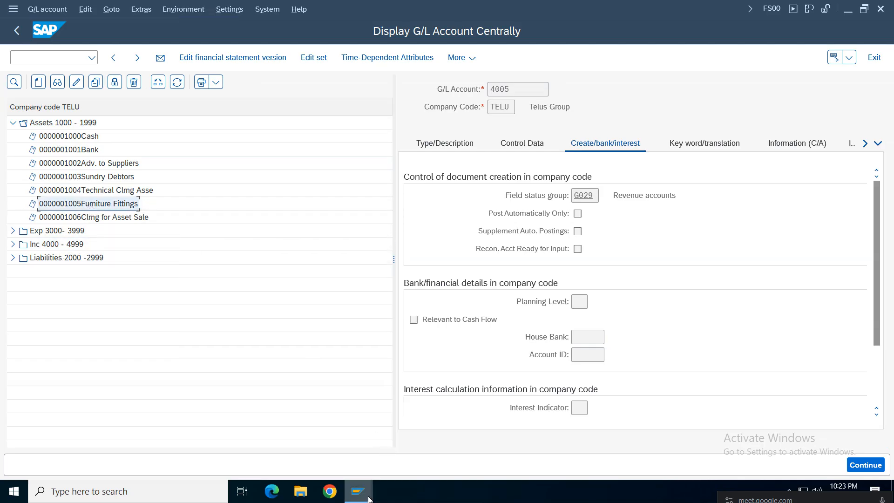
mouse_move(358, 492)
left_click(480, 440)
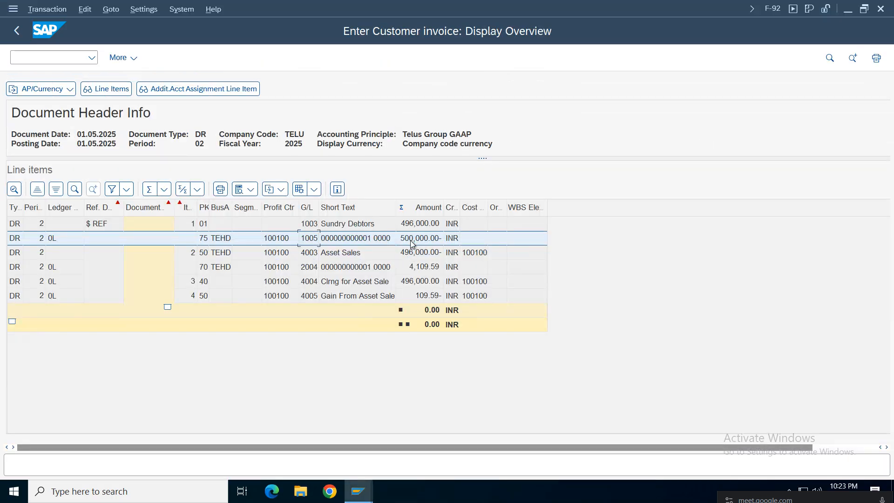
left_click(368, 241)
left_click(425, 240)
- Compare the accounts and amounts of the Sundry Debtors and Asset Sales lines in the simulation
left_click(340, 255)
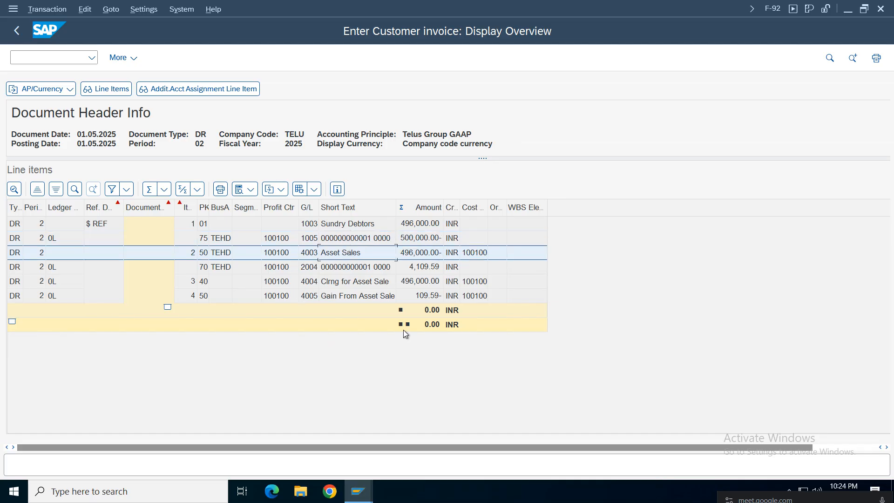
left_click(340, 225)
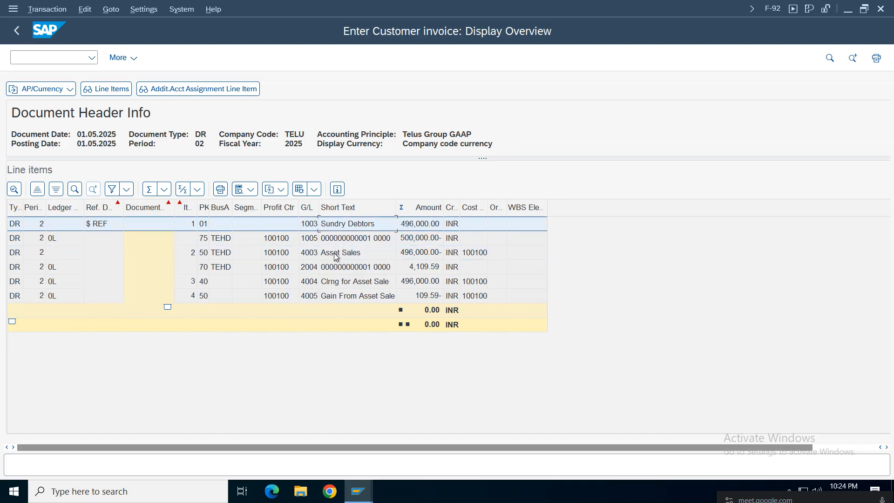
left_click(338, 256)
left_click(311, 228)
left_click(332, 252)
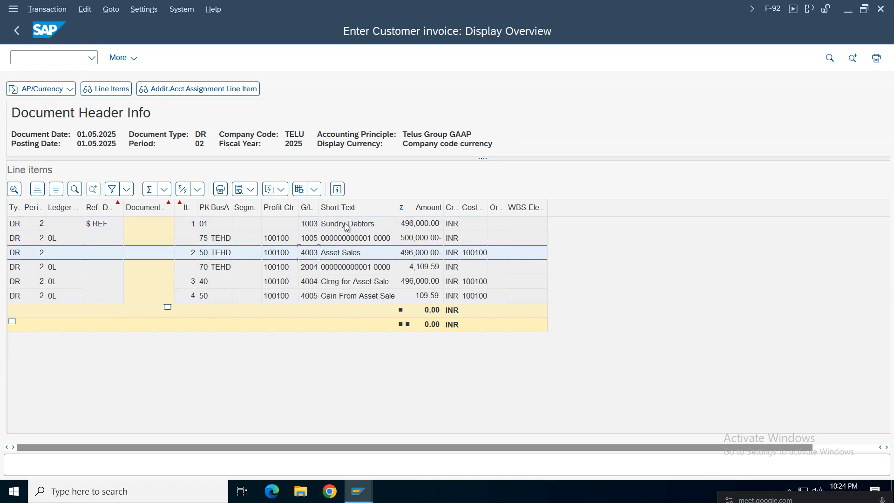
left_click(345, 225)
left_click(337, 257)
left_click(344, 224)
left_click(368, 253)
left_click(411, 224)
left_click(418, 260)
left_click(414, 223)
left_click(422, 257)
left_click(379, 240)
left_click(430, 253)
- Identify account 2004 under Liabilities in the FS00 account list, and review its amount in the F-92 simulation
left_click(307, 270)
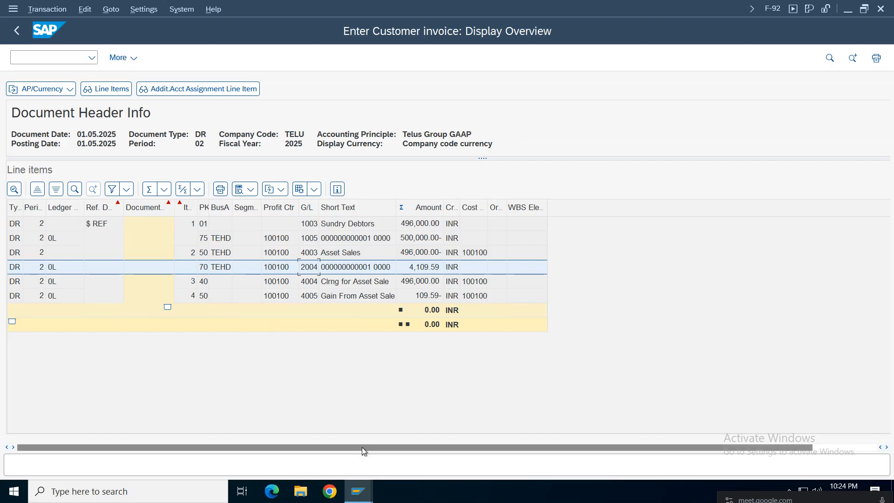
left_click(359, 492)
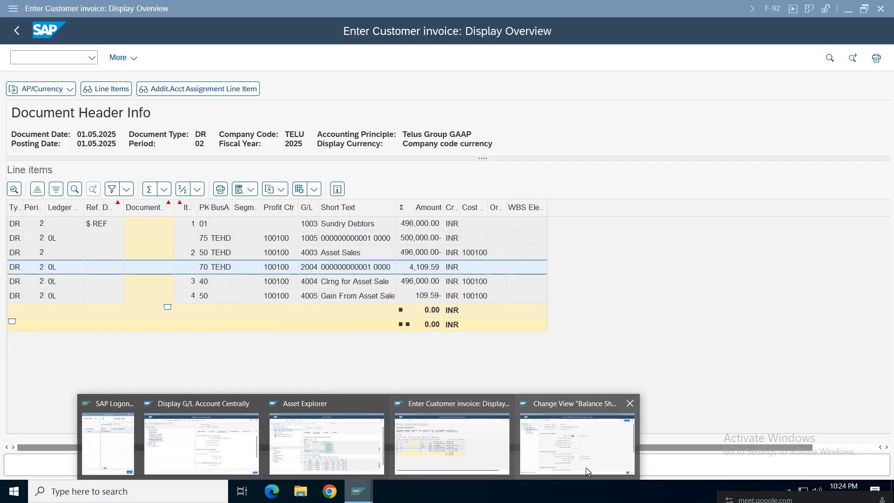
left_click(215, 454)
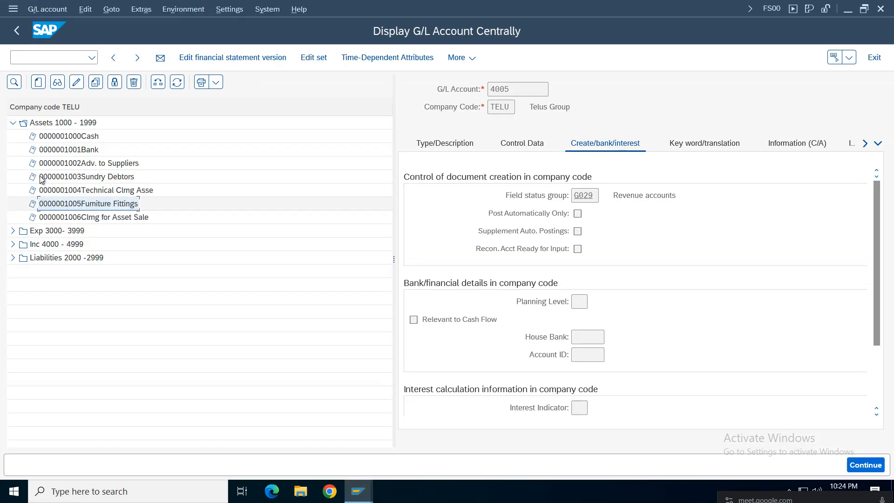
left_click(13, 258)
left_click(99, 325)
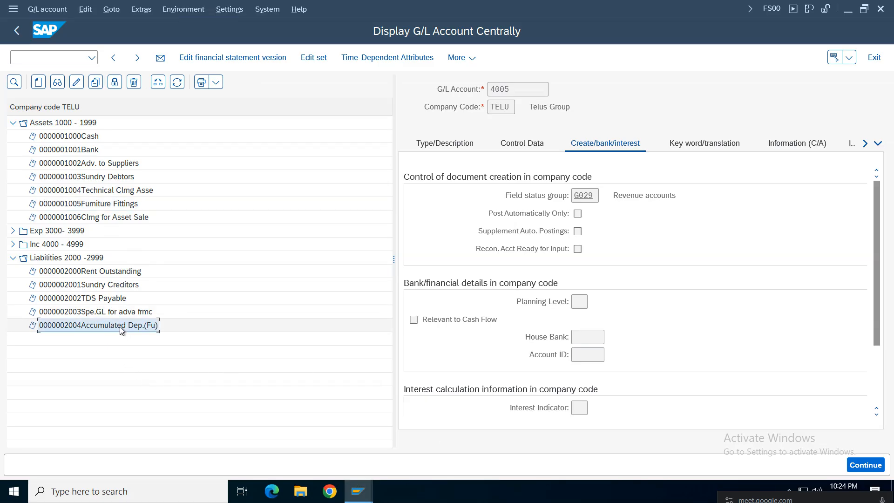
left_click(358, 491)
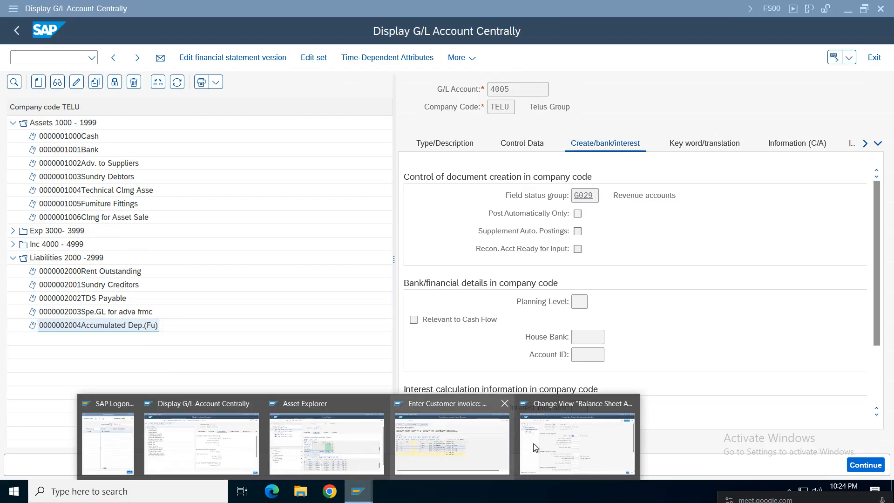
left_click(468, 463)
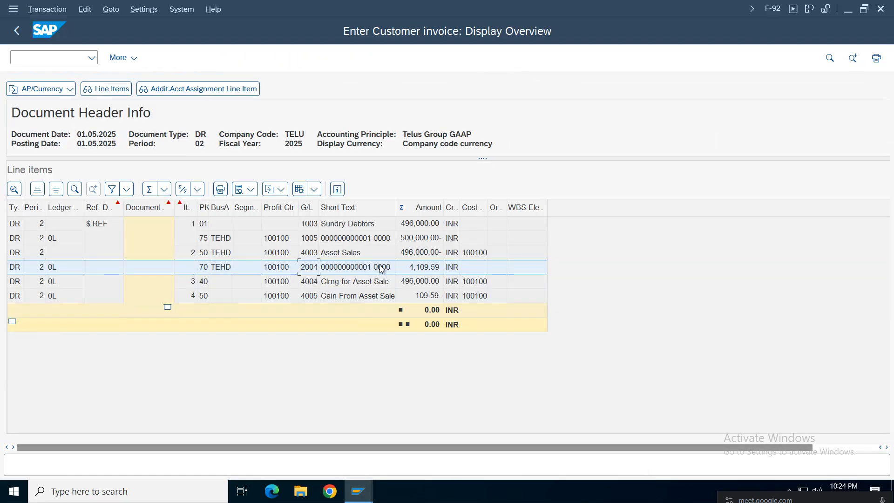
left_click(431, 270)
- Review the asset, accumulated depreciation and clearing lines, comparing the account 4004 amount with Sundry Debtors
left_click(357, 238)
left_click(355, 268)
left_click(363, 282)
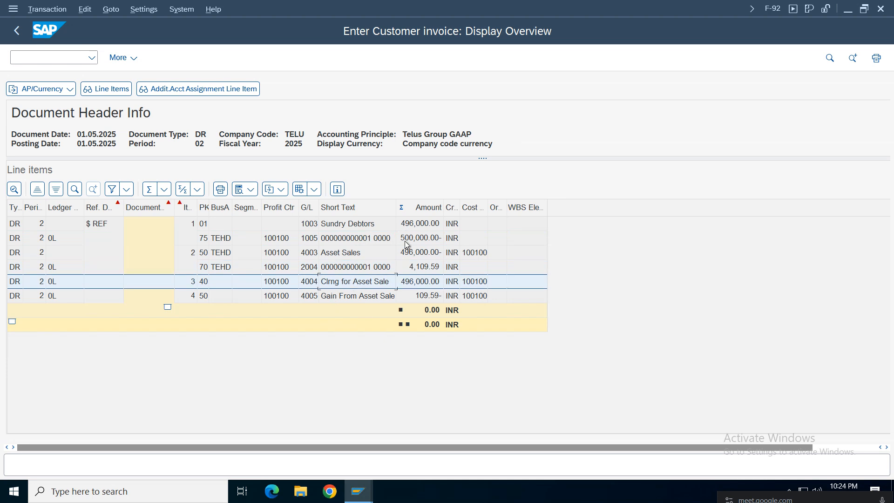
left_click(419, 225)
left_click(416, 285)
- Trace the gain on account 4005 from the asset, accumulated depreciation and asset sales amounts in the simulation
left_click(417, 240)
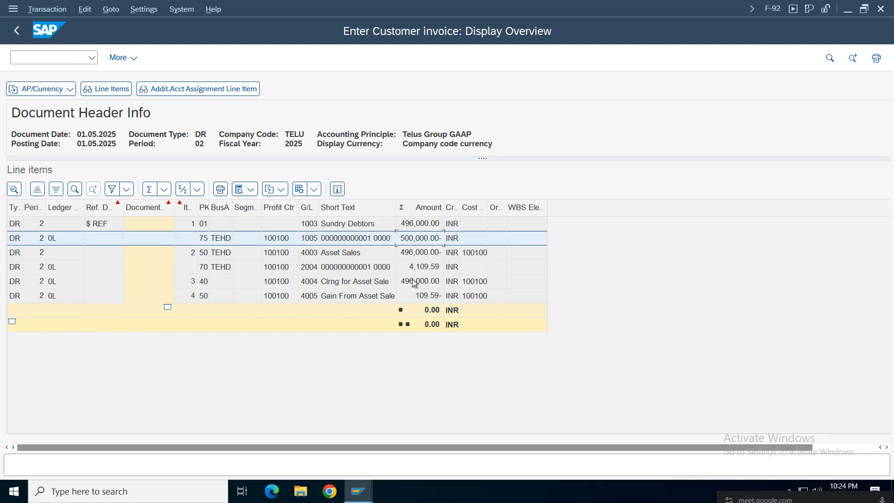
left_click(426, 268)
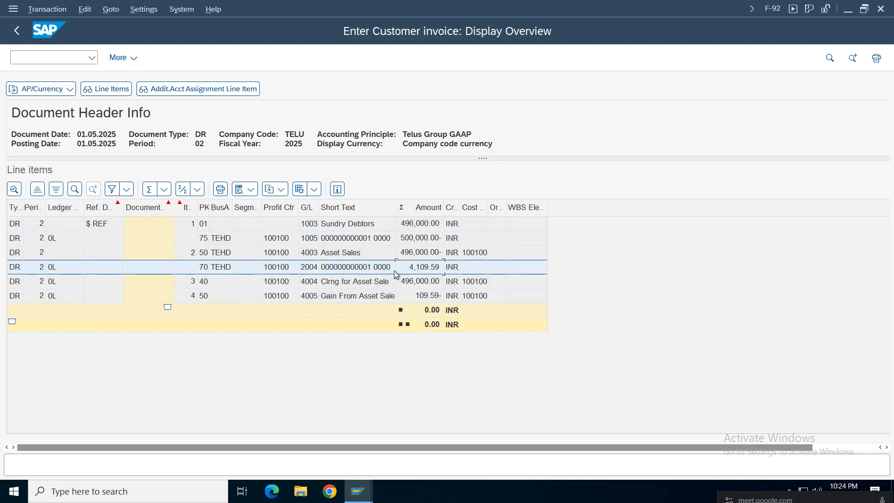
left_click(415, 255)
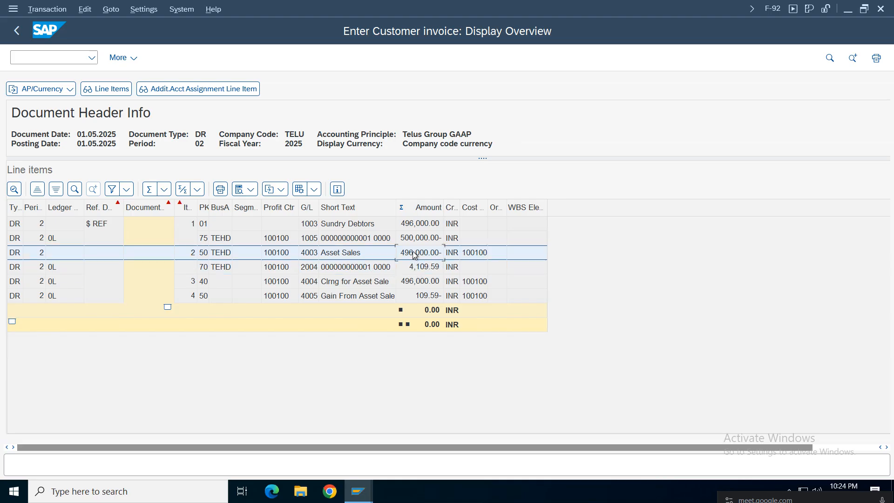
left_click(416, 269)
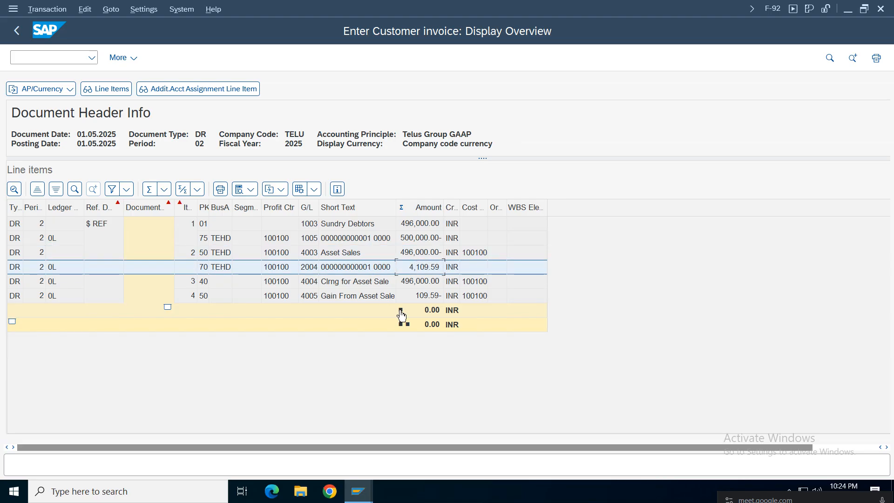
left_click(417, 298)
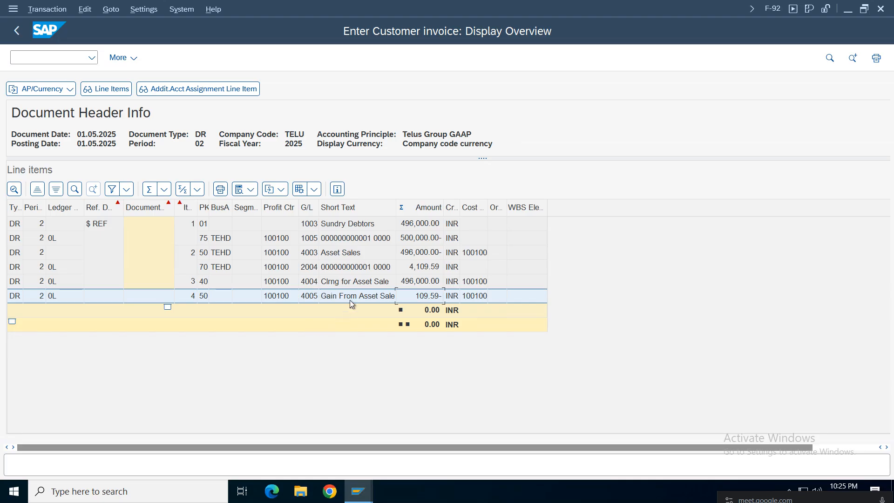
- Leave the simulation display, try to post the asset sale invoice, and open the details of the error
left_click(16, 30)
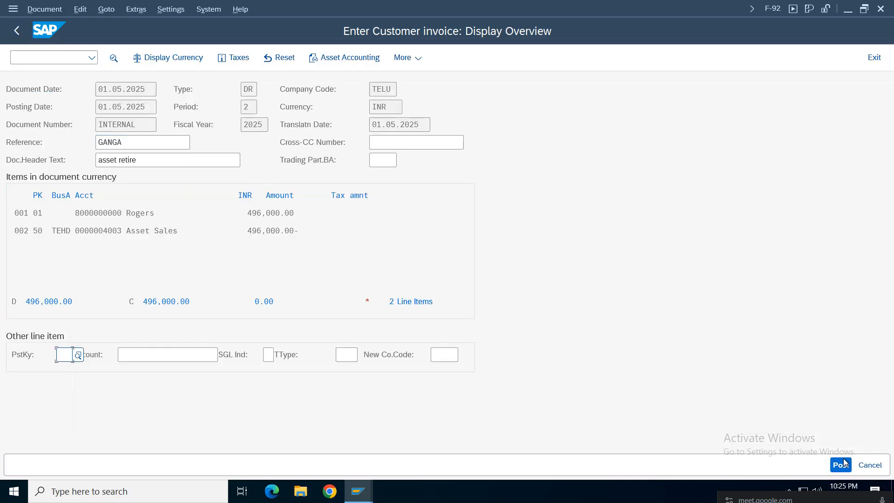
left_click(844, 463)
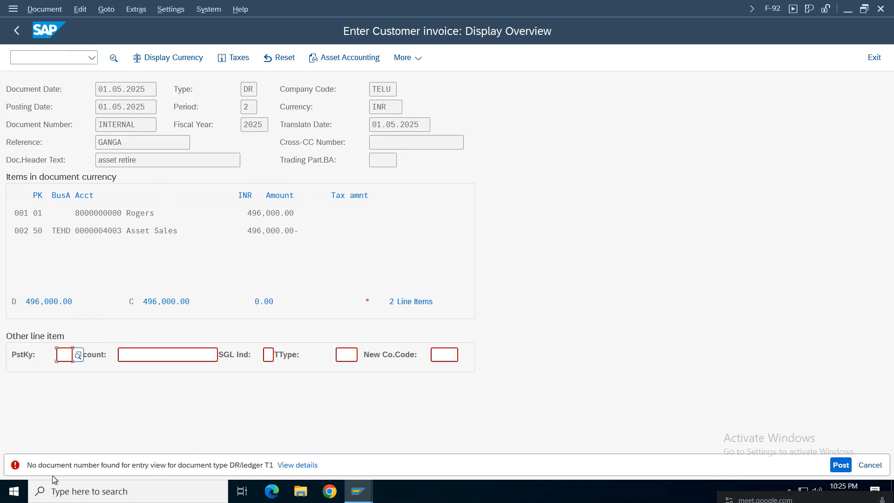
left_click_drag(255, 90, 227, 88)
left_click(300, 465)
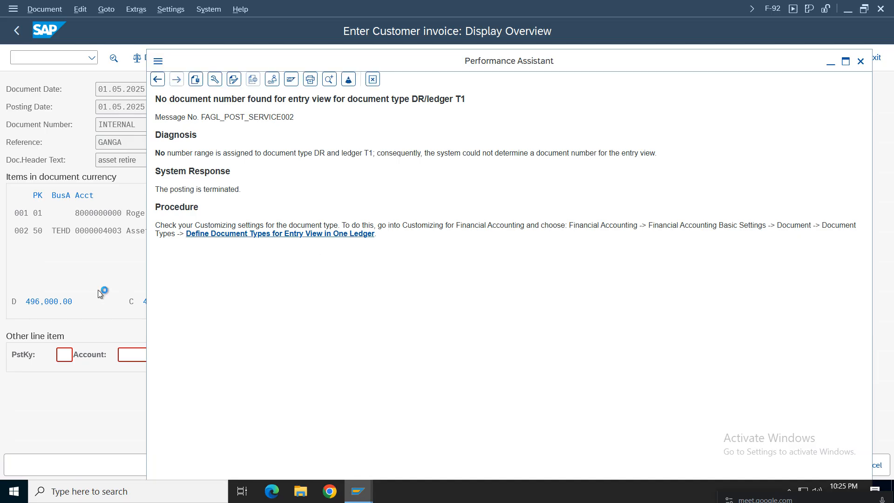
- Follow the error's customizing link and open Define Document Types in a Ledger for ledger T1
left_click(354, 234)
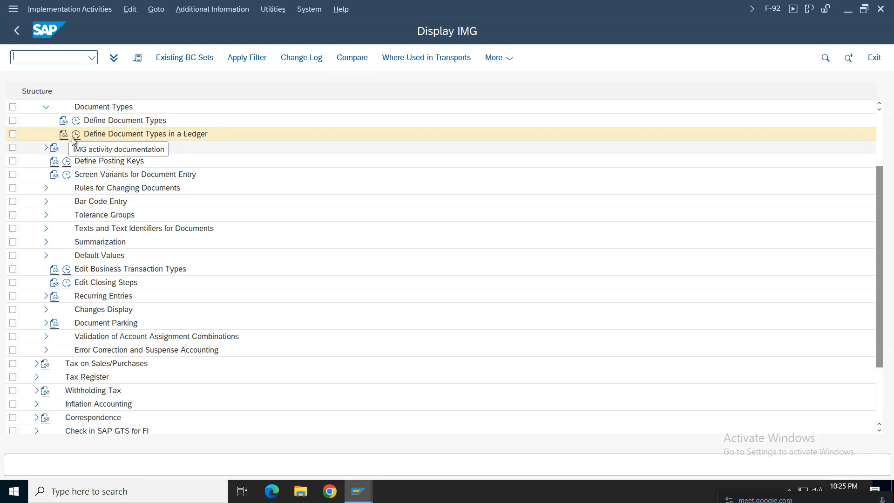
left_click(76, 134)
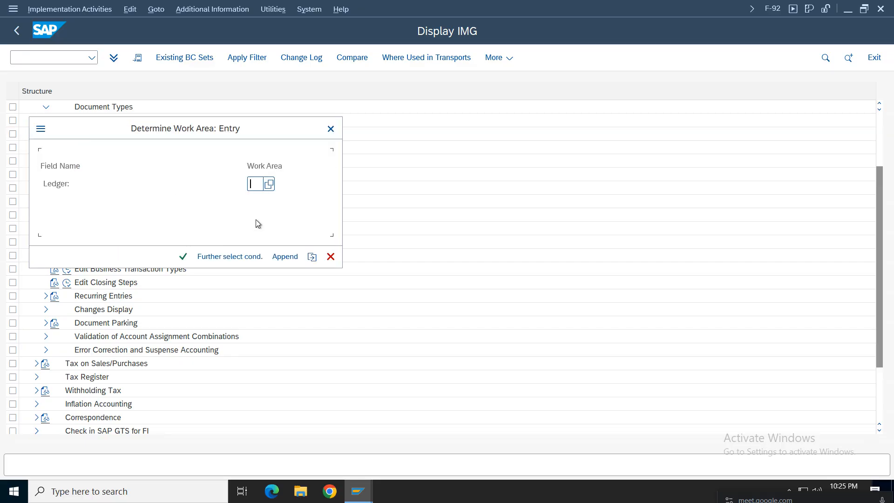
type("t1")
key("Return")
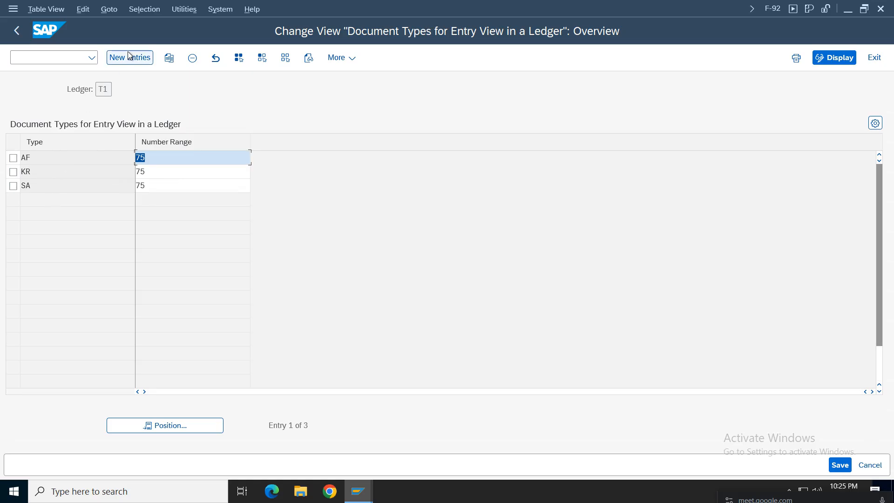
- Add document type DR with number range 75 to ledger T1 and save it under customizing request S4HK903633
left_click(130, 57)
type("dr")
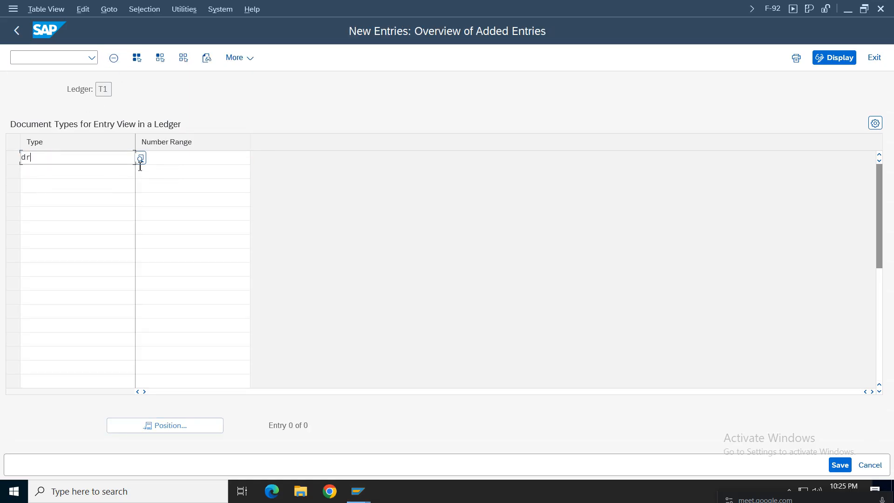
left_click(171, 158)
left_click(158, 174)
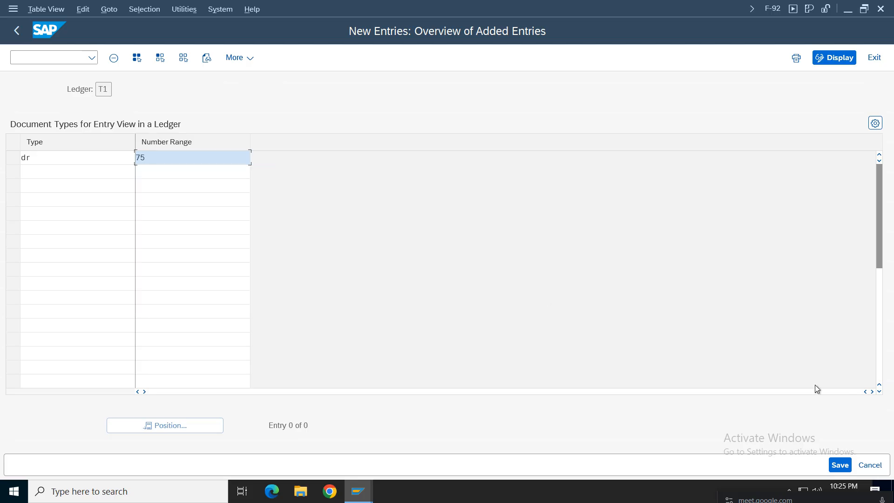
left_click(840, 462)
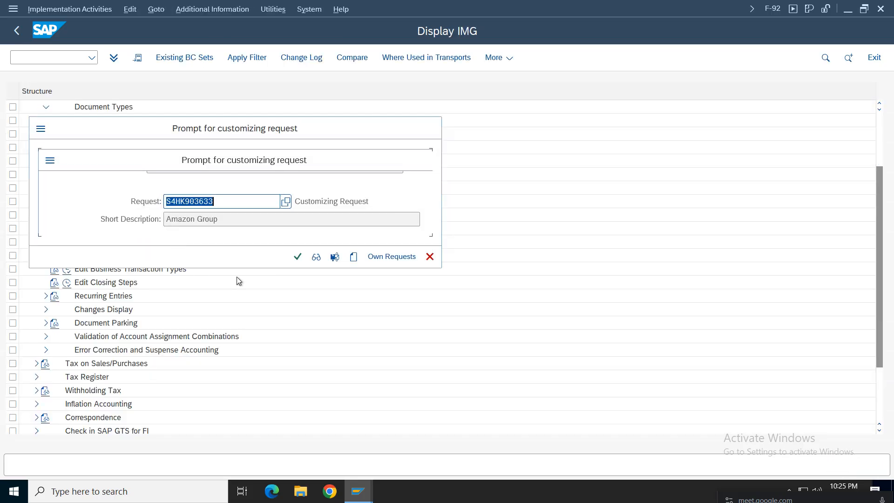
left_click(296, 258)
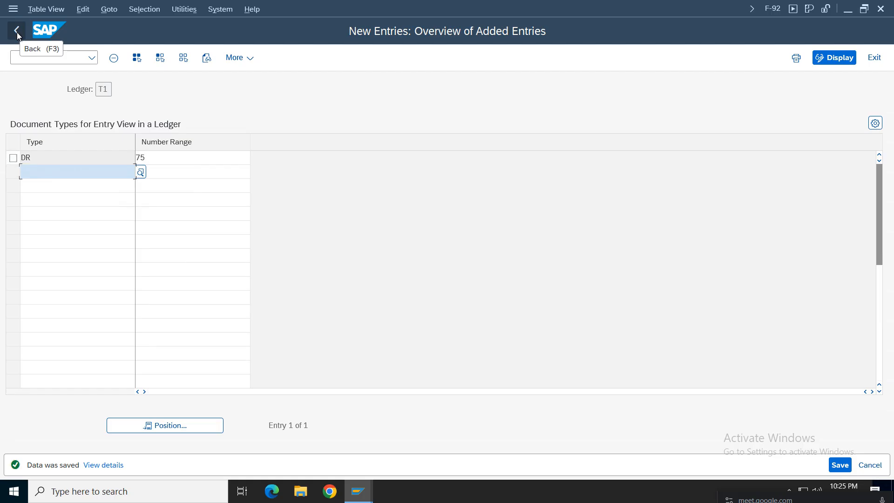
- Return from customizing to the customer invoice overview and close the error explanation
left_click(18, 34)
left_click(18, 35)
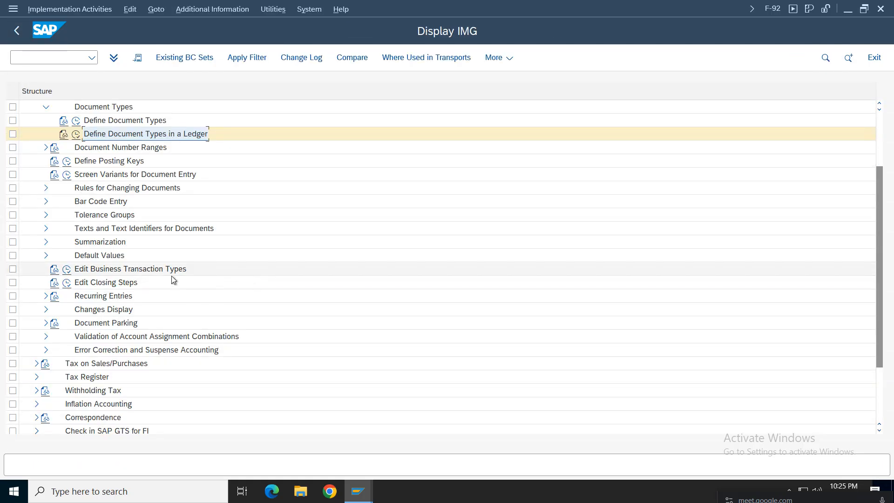
left_click(22, 35)
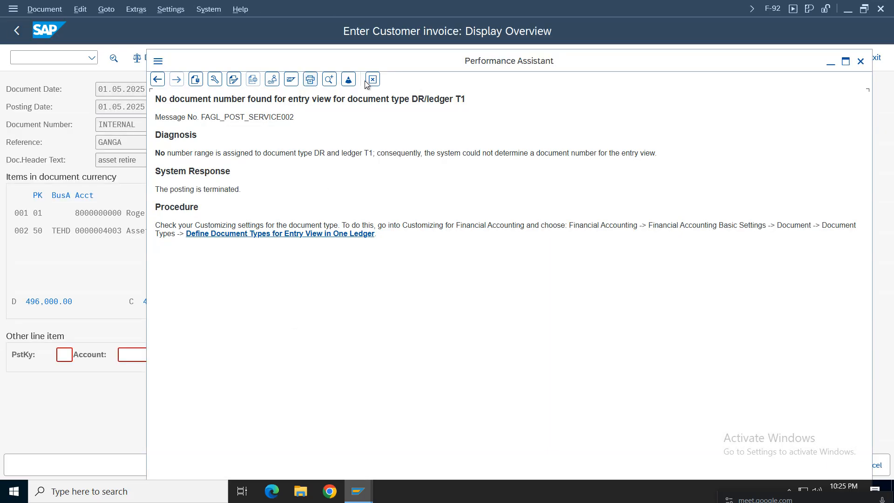
left_click(373, 83)
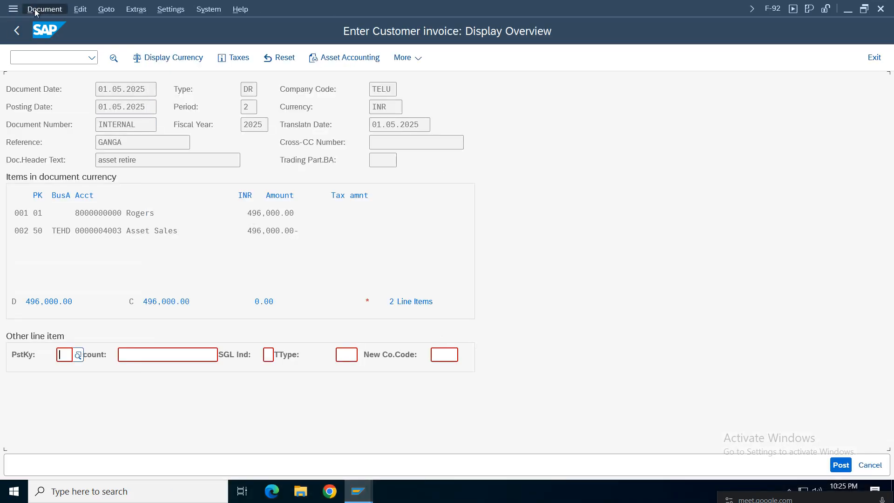
- Clear the incorrect automatic postings, simulate the customer invoice again, and run its general ledger simulation
left_click(44, 9)
left_click(334, 284)
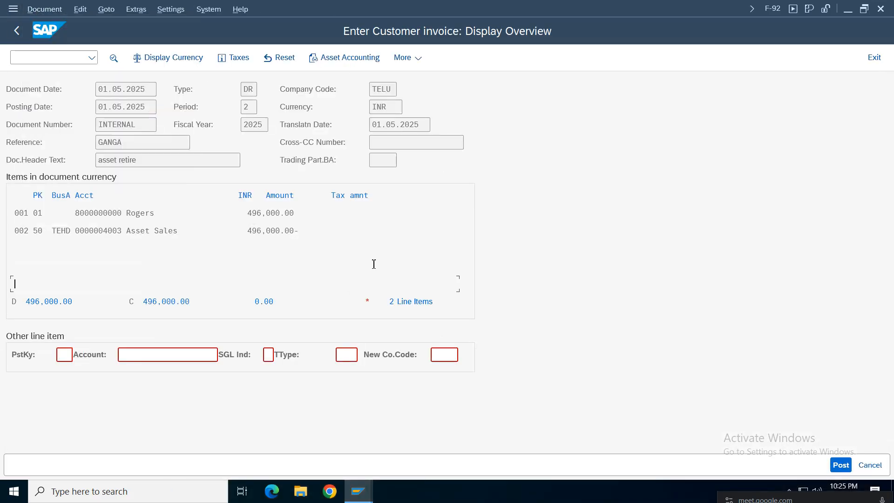
key("Return")
left_click(45, 8)
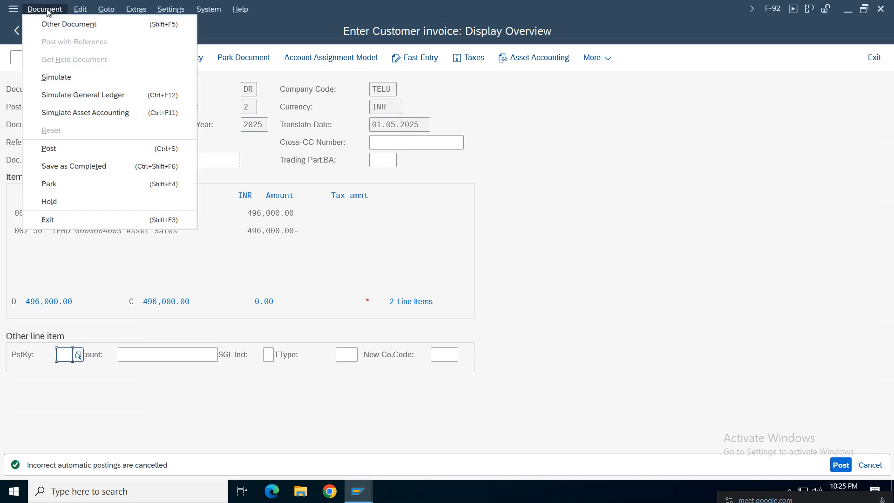
left_click(51, 77)
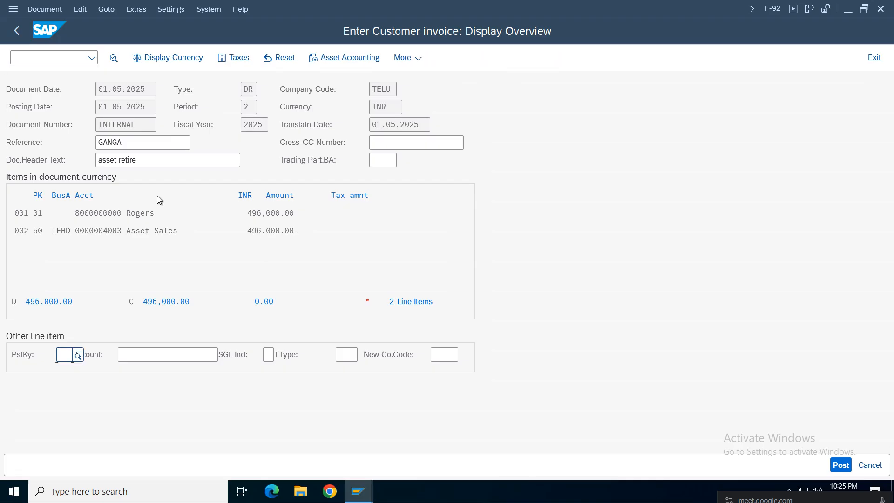
left_click(46, 14)
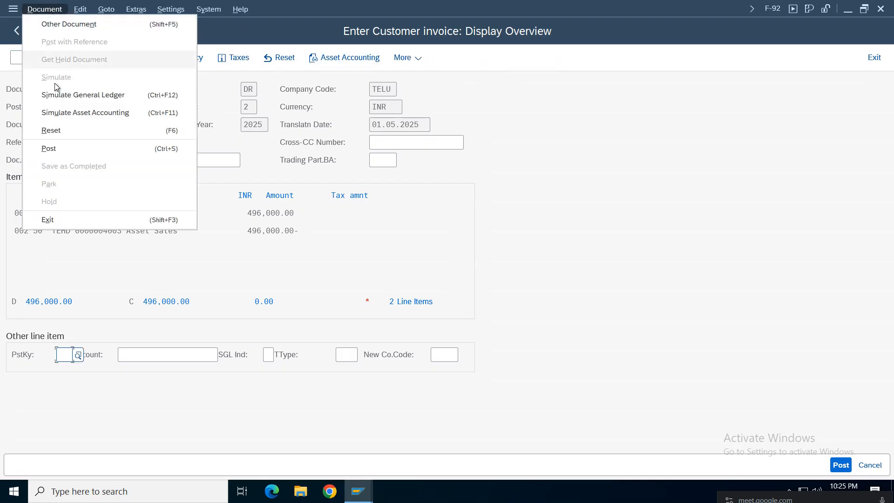
left_click(58, 92)
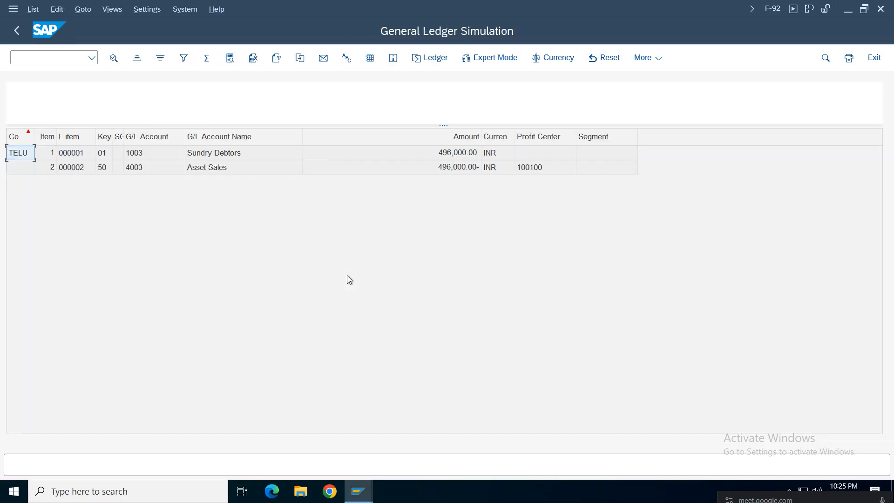
- Simulate asset accounting for the customer invoice, widening the Cost Center column in its line items, and return to the invoice overview
left_click(16, 31)
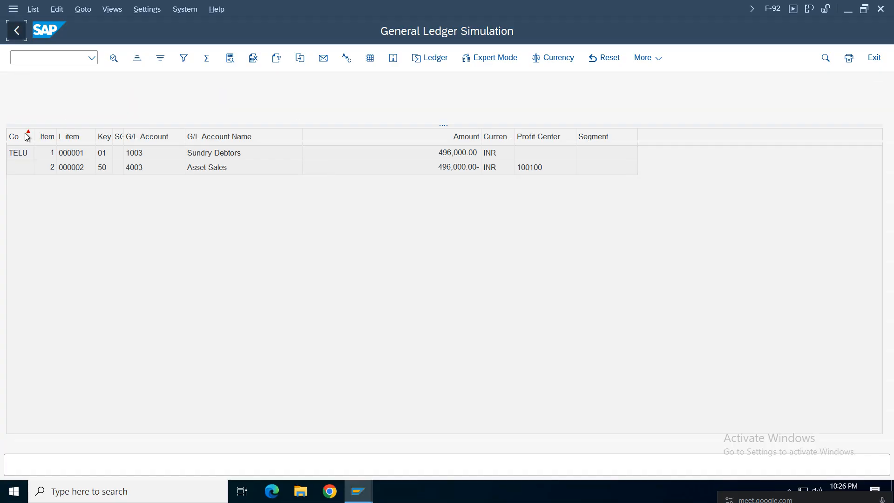
left_click(43, 10)
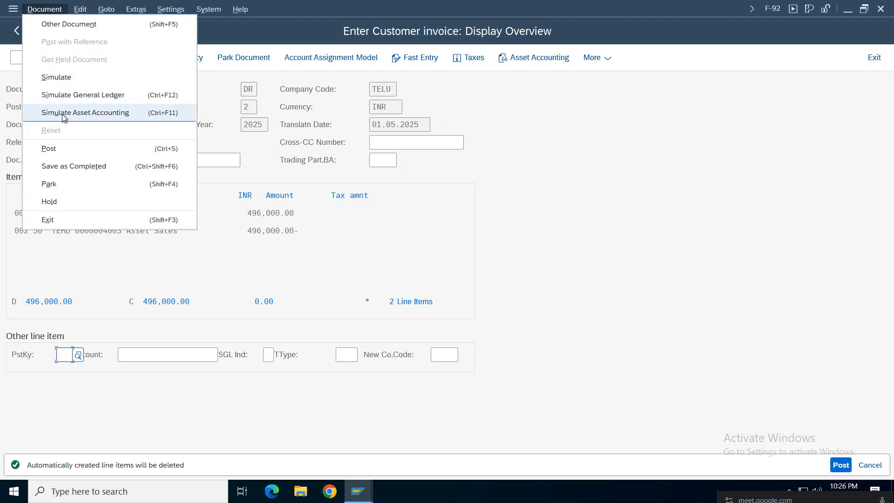
left_click(63, 114)
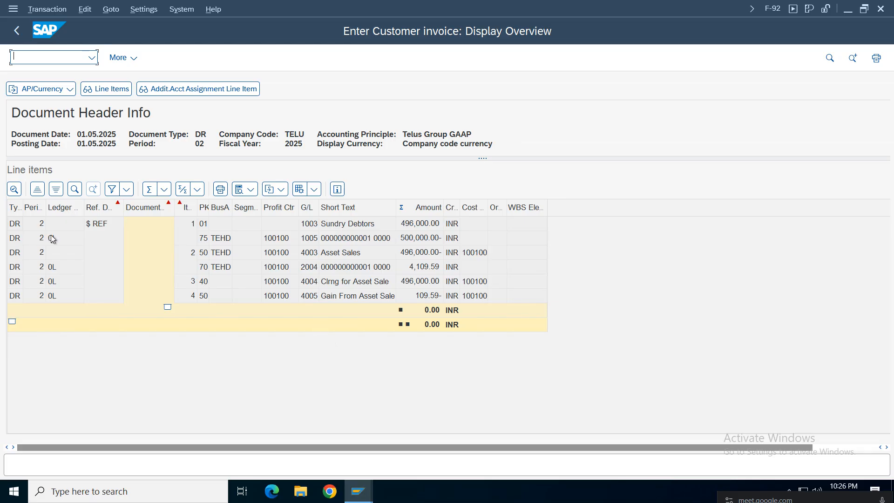
left_click(52, 296)
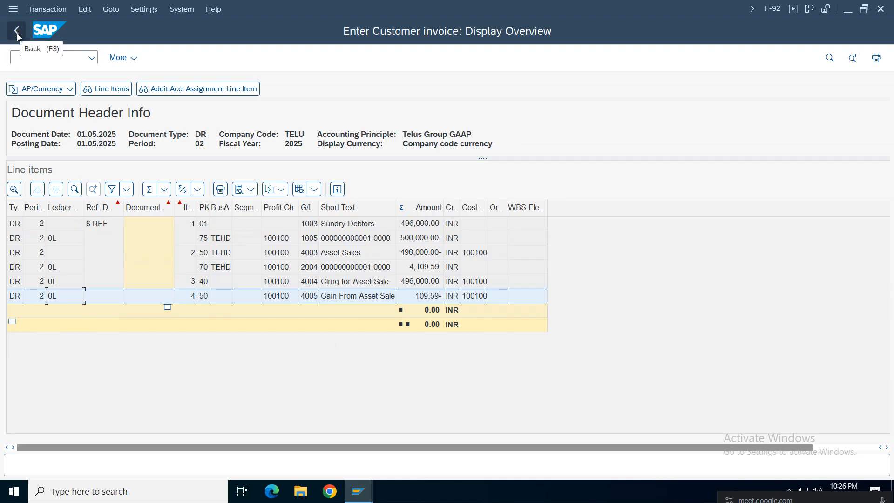
left_click_drag(487, 208, 553, 206)
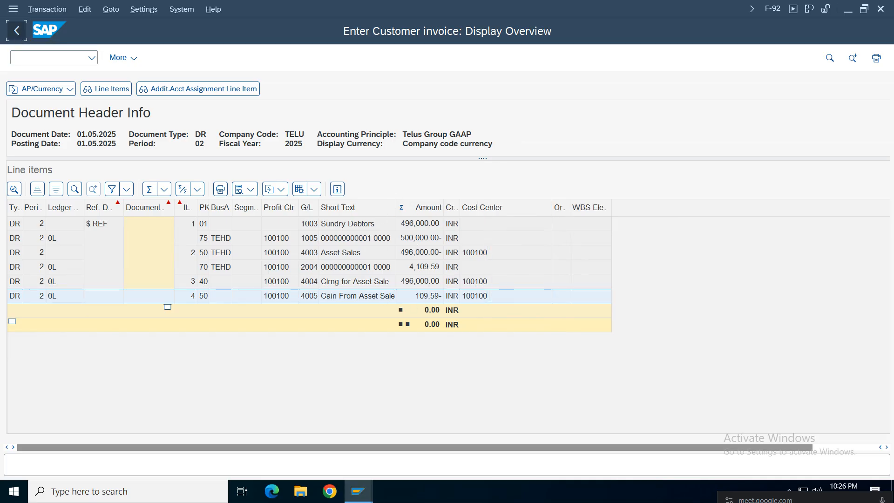
left_click(17, 31)
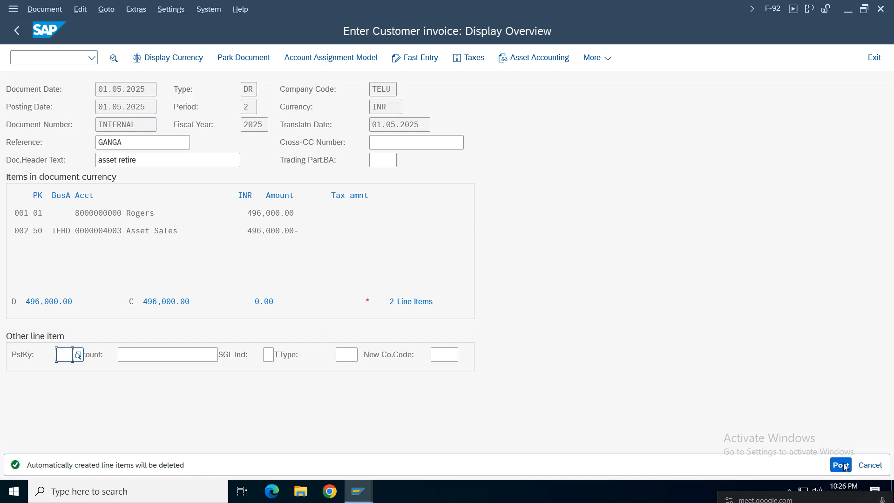
- Post the asset retirement customer invoice and display the posted document
left_click(843, 465)
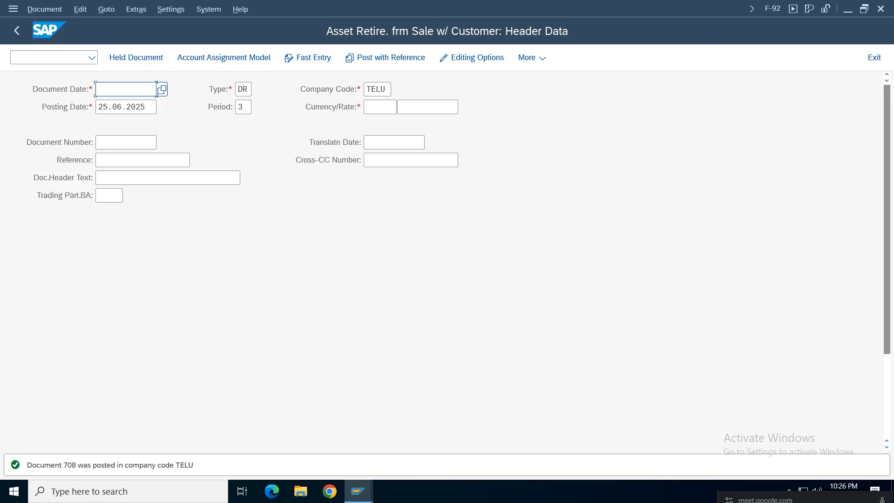
left_click(45, 9)
left_click(51, 59)
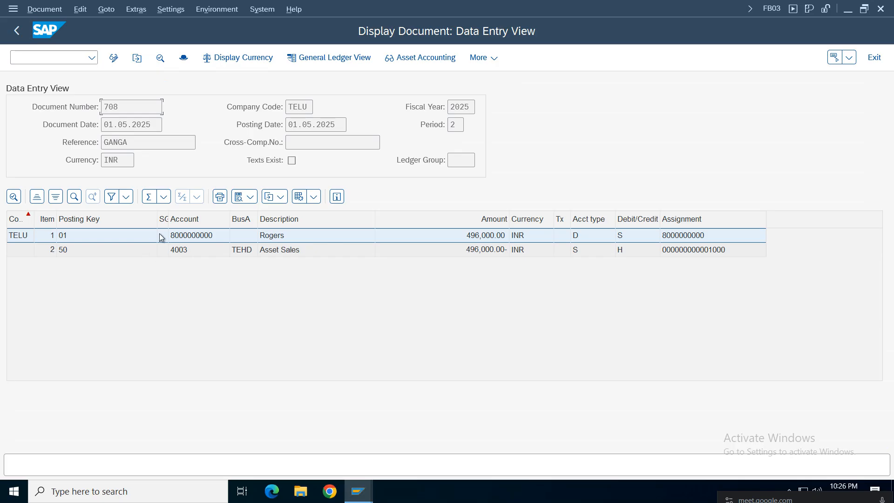
- Check the posted document's general ledger view in ledgers T1 and 0L and return to the entry view
left_click(286, 254)
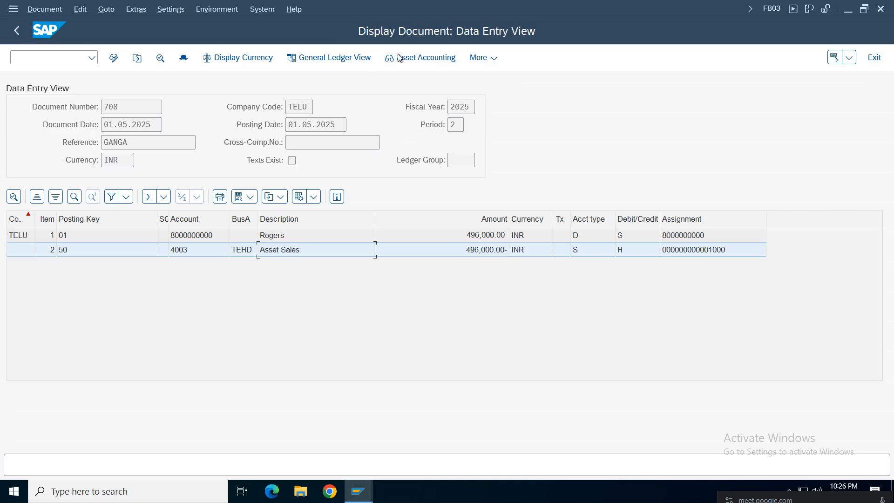
left_click(357, 60)
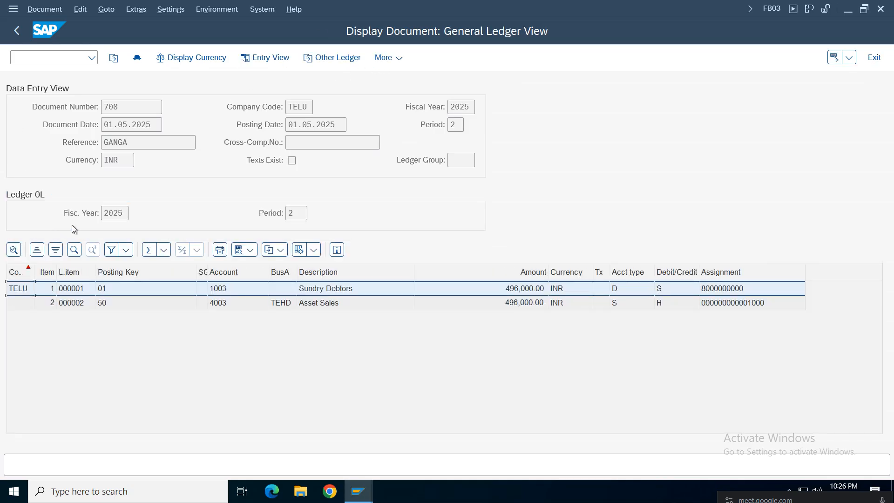
left_click(321, 58)
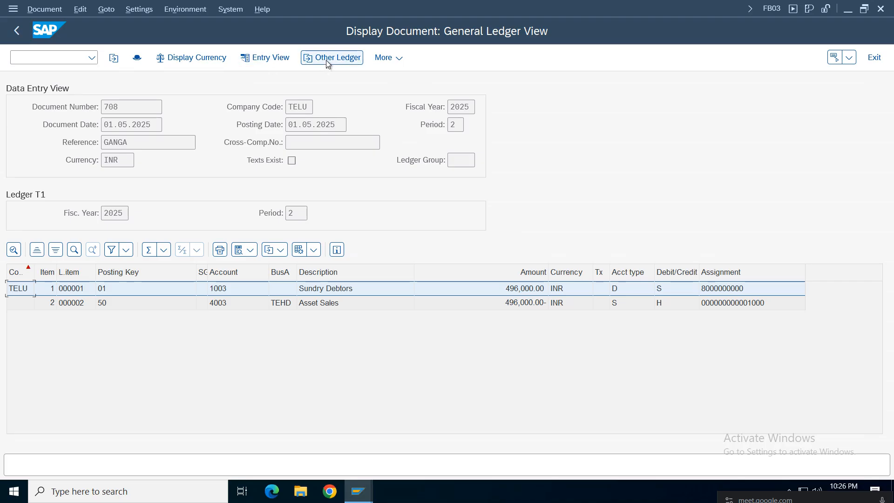
left_click(356, 63)
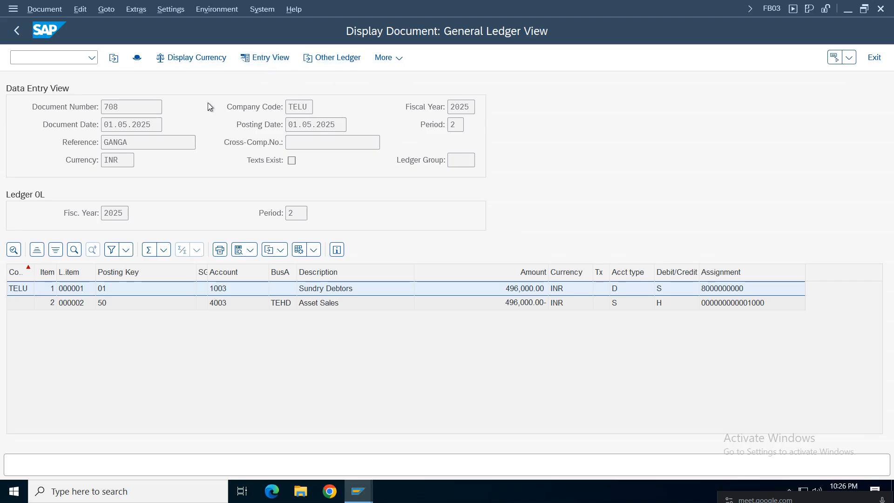
left_click(265, 58)
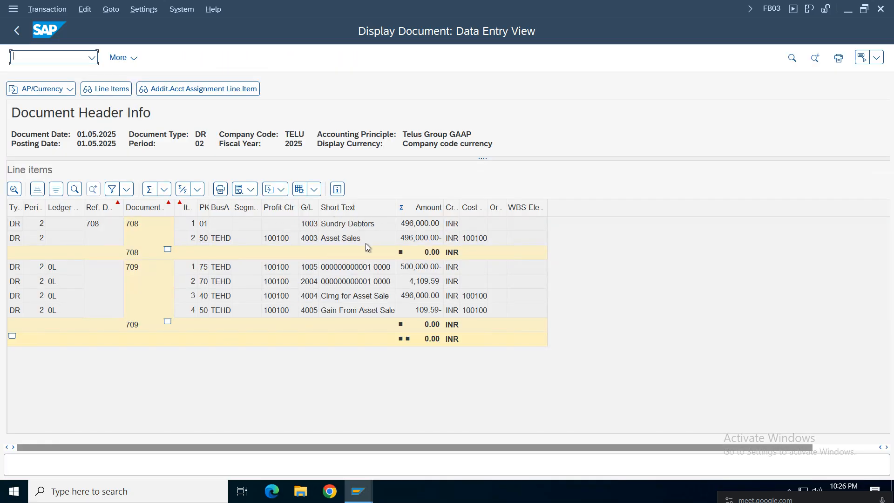
- Examine the posted document's asset accounting line items, from Asset Sales to the clearing and gain from asset sale postings
left_click(343, 240)
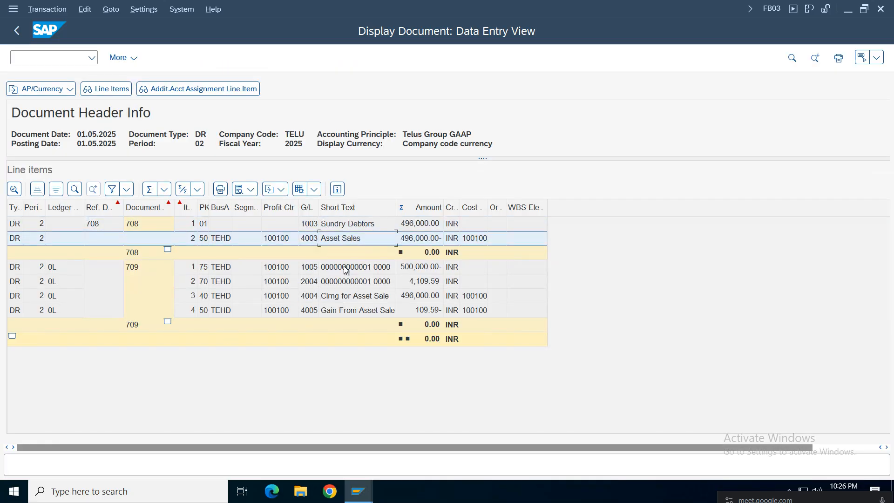
left_click(344, 267)
left_click(344, 282)
left_click(346, 296)
left_click(346, 311)
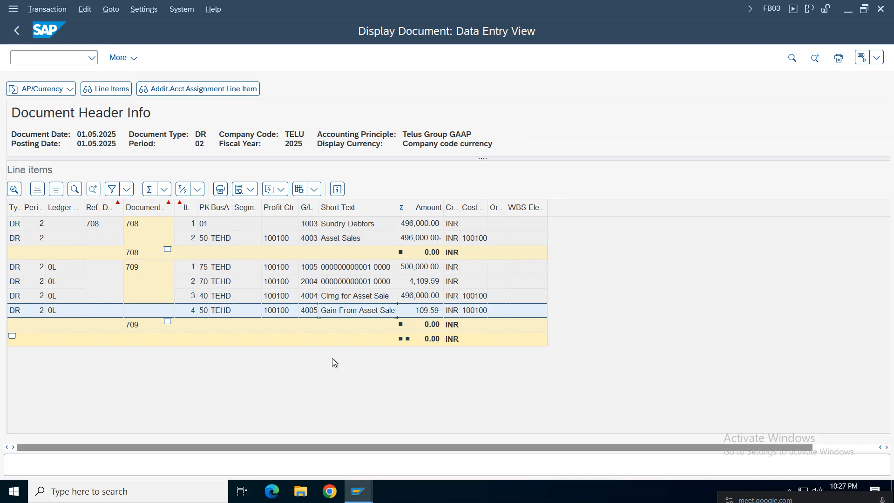
left_click(358, 297)
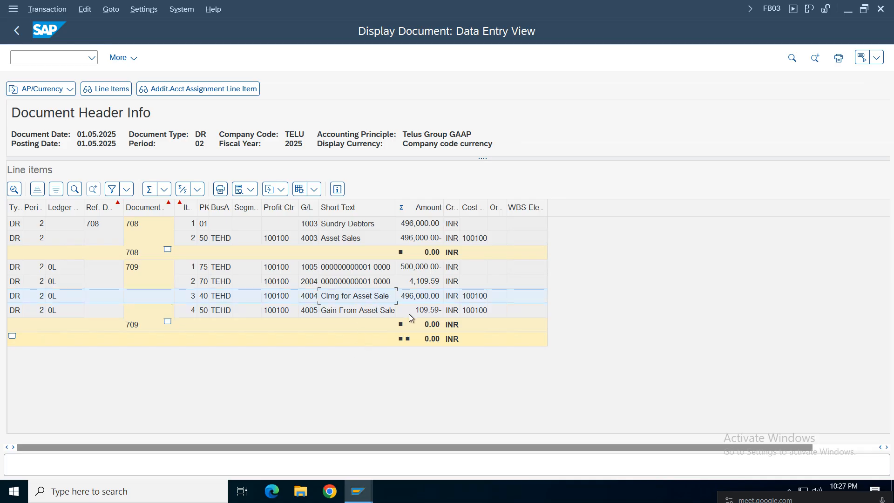
left_click(413, 297)
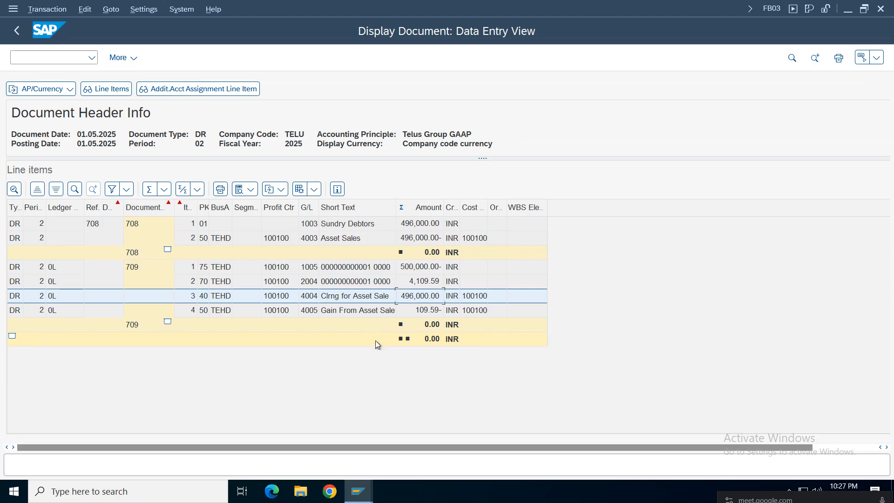
left_click(347, 311)
left_click(418, 311)
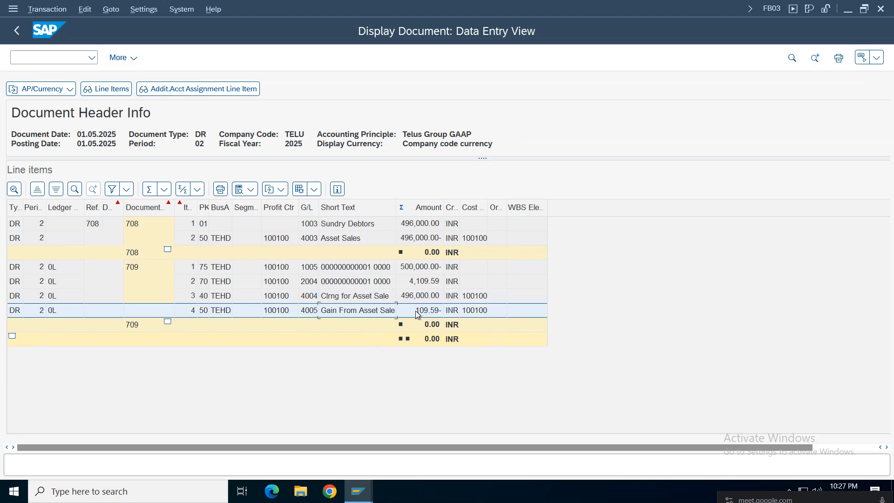
- Exit the asset retirement transaction without saving new data and start transaction FB03
left_click(17, 30)
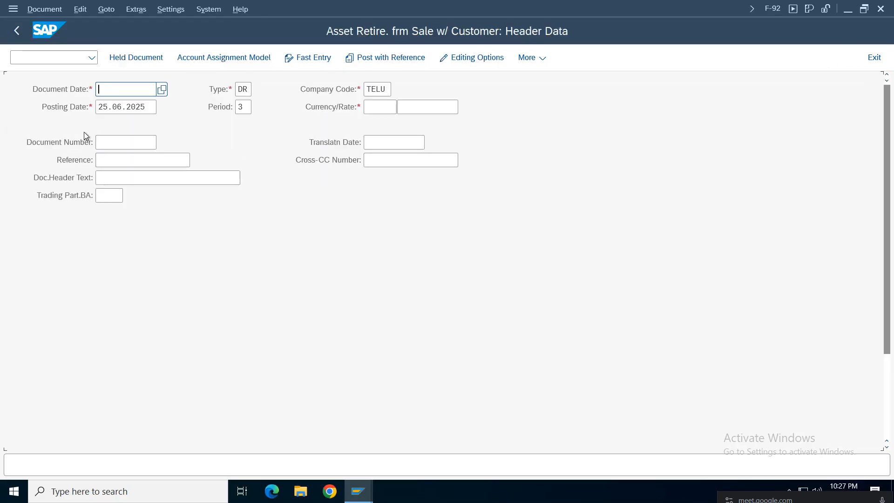
left_click(17, 30)
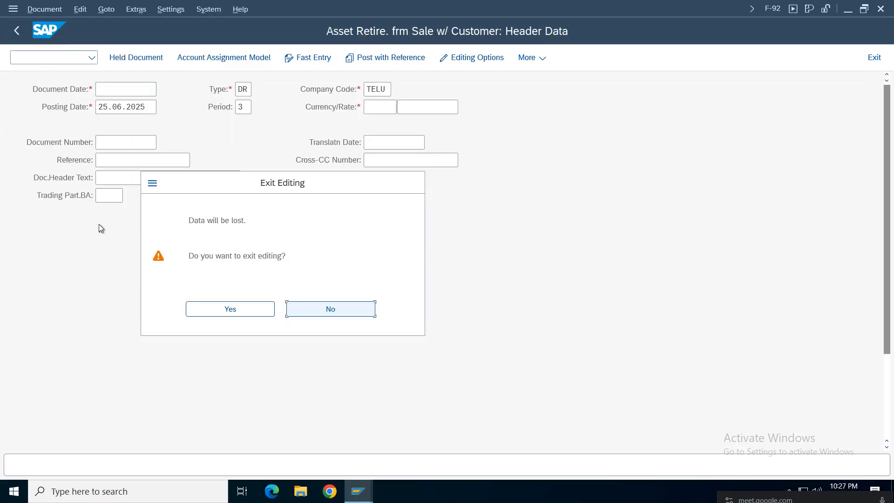
left_click(222, 311)
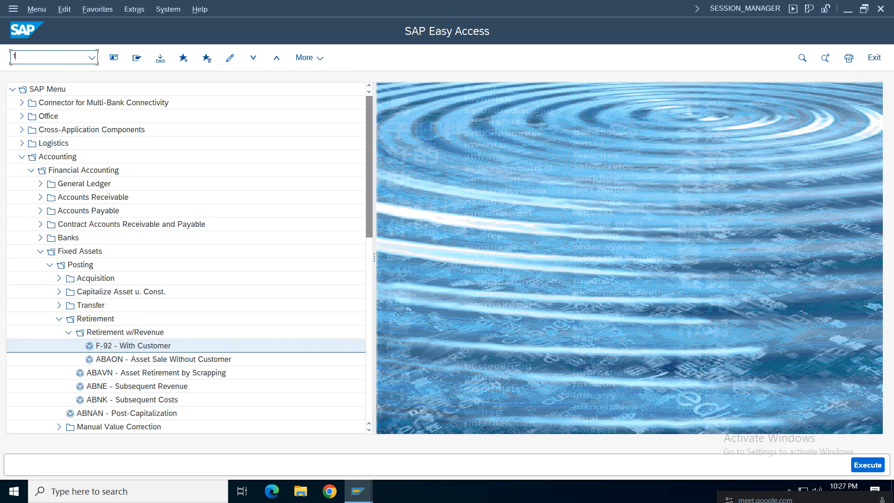
type("fb03")
key("Return")
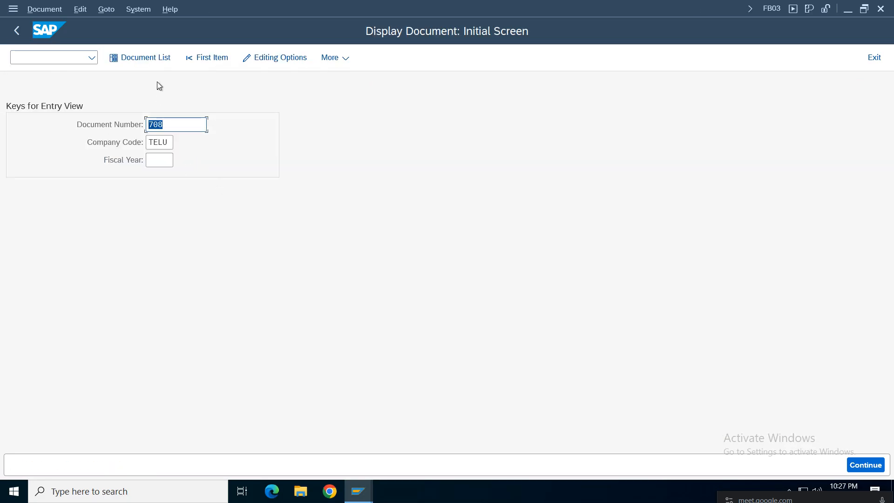
- List the documents of company code TELU for a date picked from the calendar and display document 104
left_click(142, 59)
left_click(213, 144)
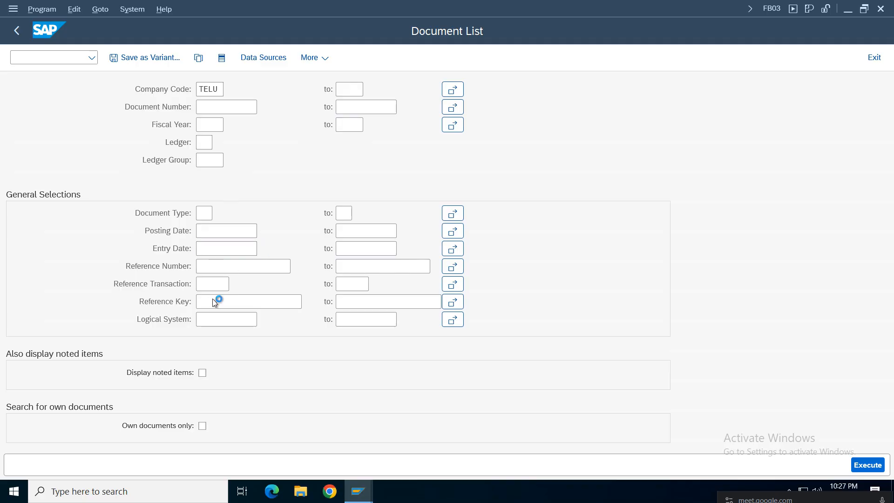
double_click(183, 303)
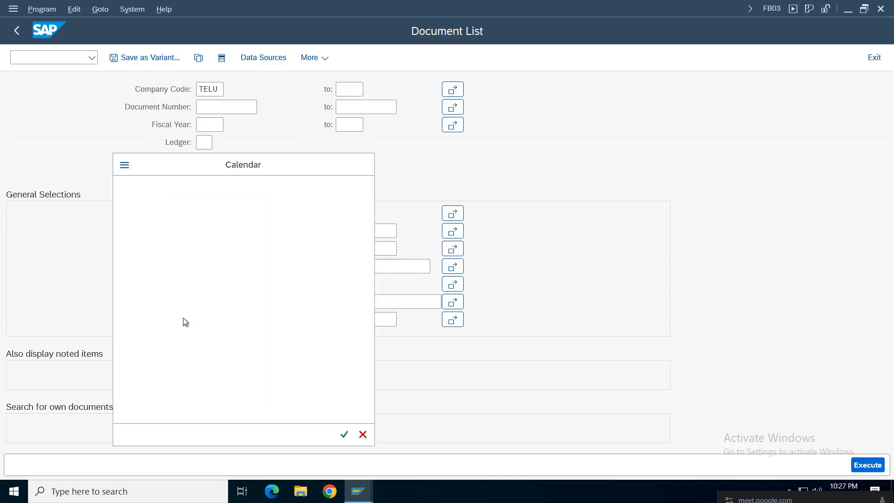
left_click(883, 468)
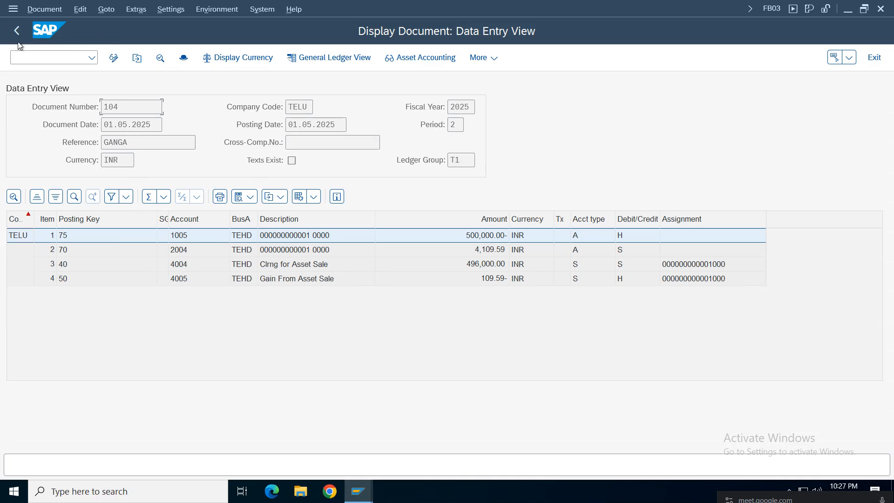
- Check document 104's general ledger view and display documents 708 and 709 from the document list
left_click(328, 57)
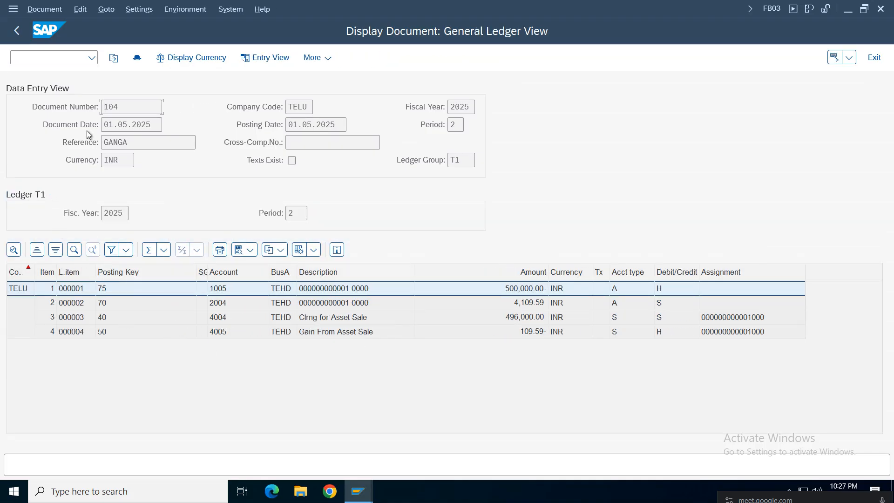
key("F3")
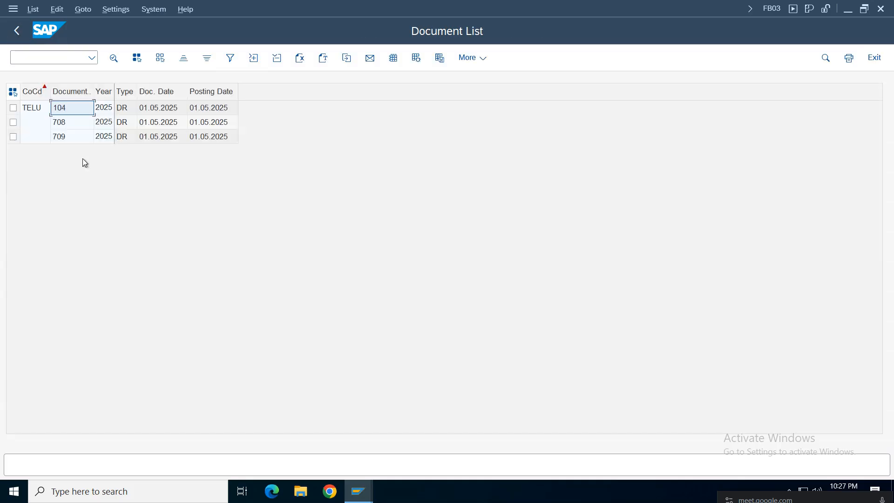
double_click(62, 122)
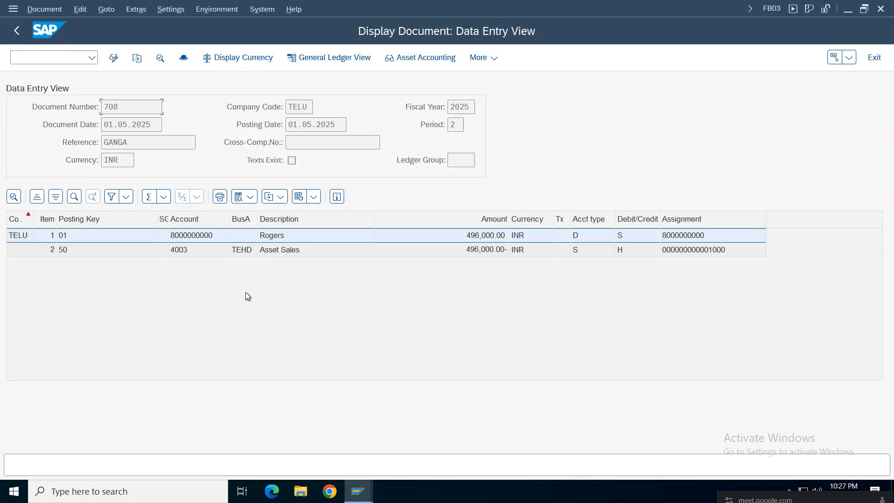
key("F3")
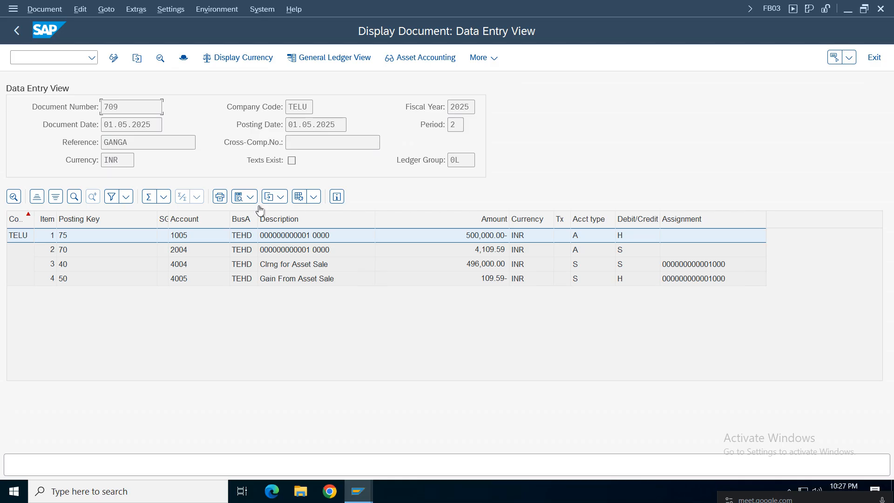
left_click(17, 31)
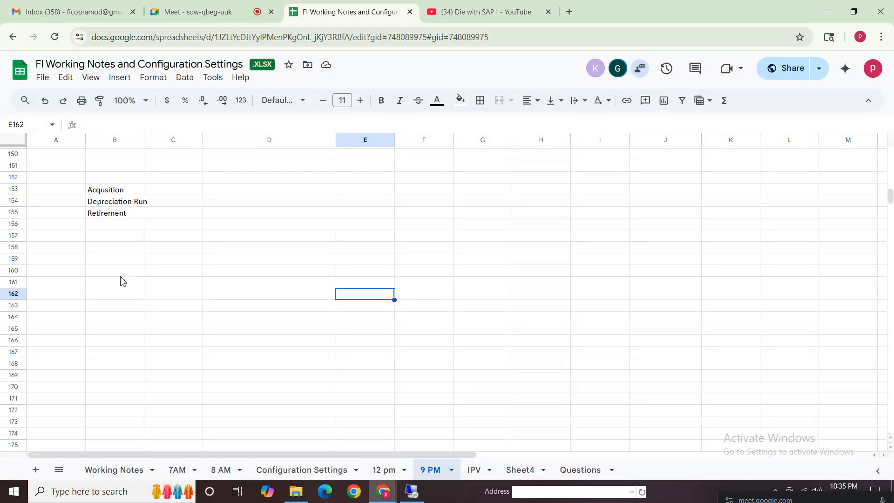
left_click(117, 272)
left_click_drag(104, 190, 270, 190)
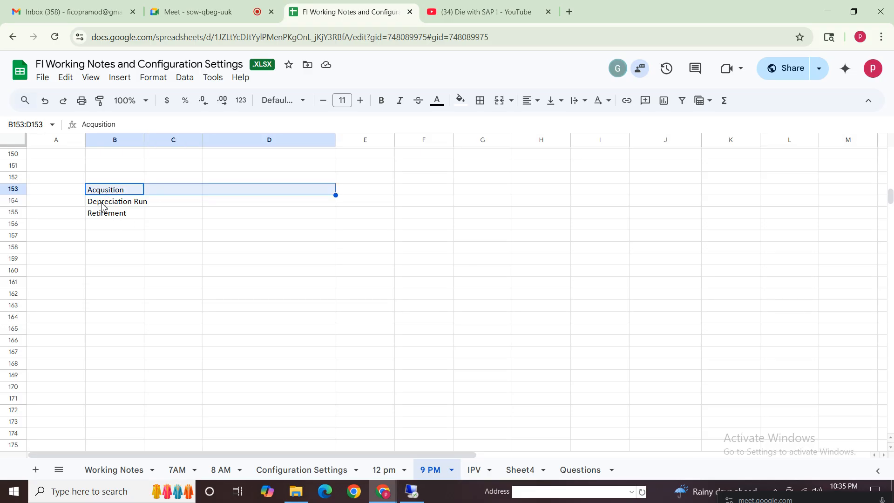
left_click_drag(105, 205, 281, 206)
left_click_drag(105, 215, 280, 213)
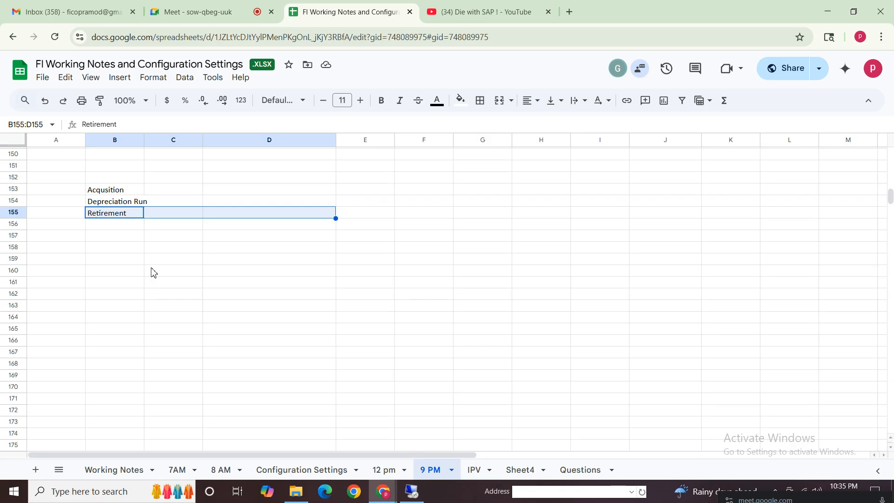
left_click(241, 283)
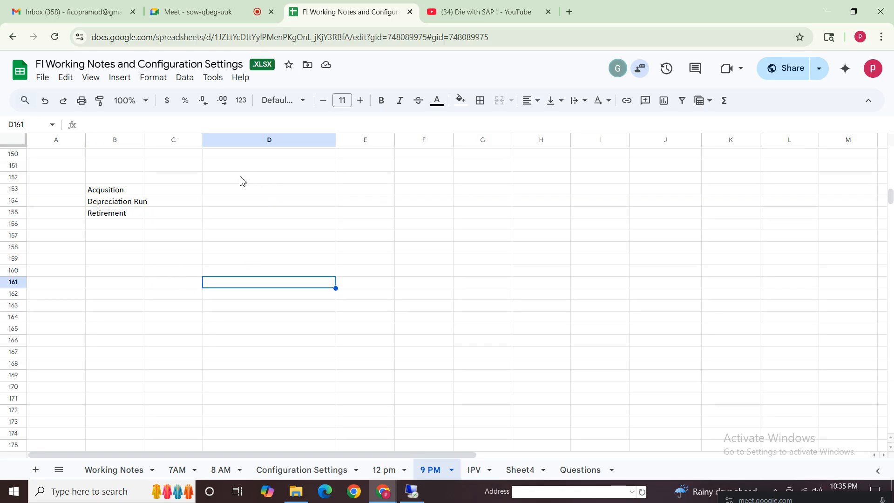
- In the Google Sheets working notes, enter "Straight Line Method" in cell D152 of the 9 PM sheet
left_click(241, 178)
type("S")
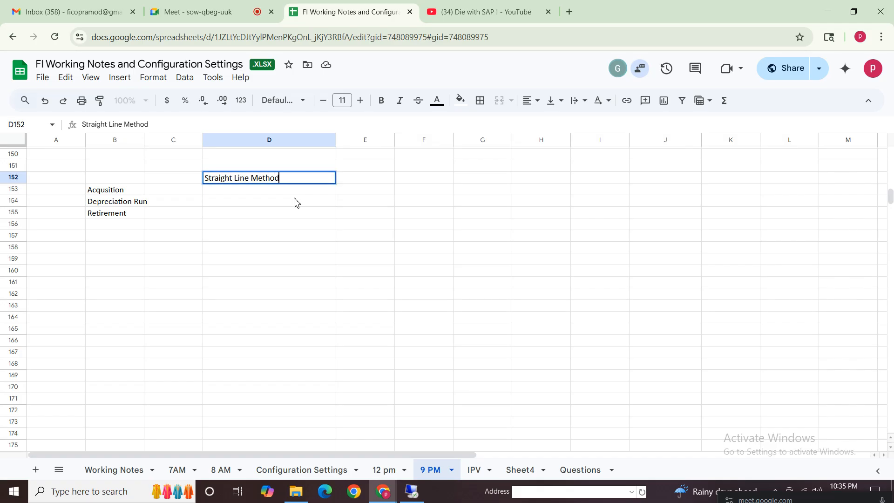
type("traight Line Method")
key("Return")
left_click(297, 180)
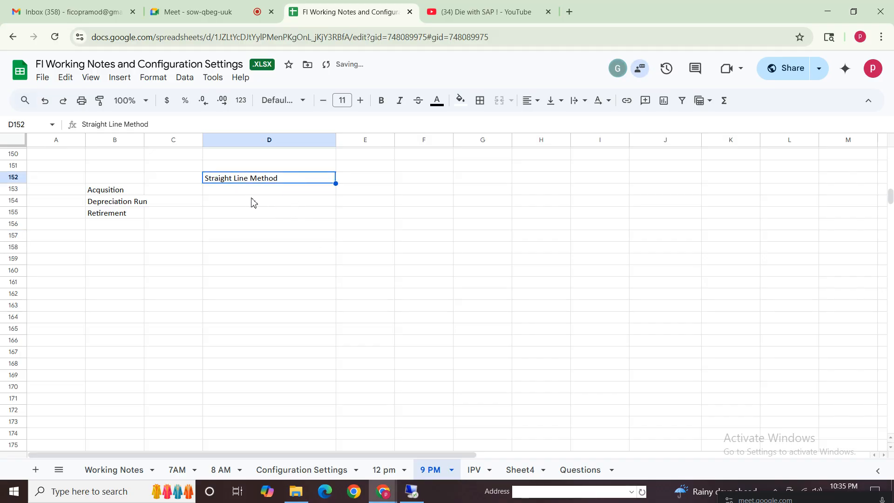
- Mark Acqusition, Depreciation Run and Retirement with "X" under Straight Line Method in cells D153 to D155
left_click(249, 194)
type("X")
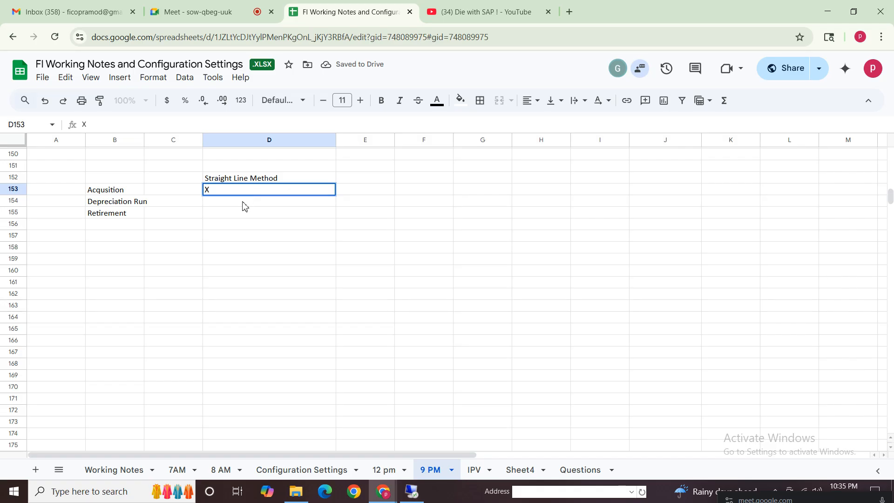
left_click(245, 205)
type("X")
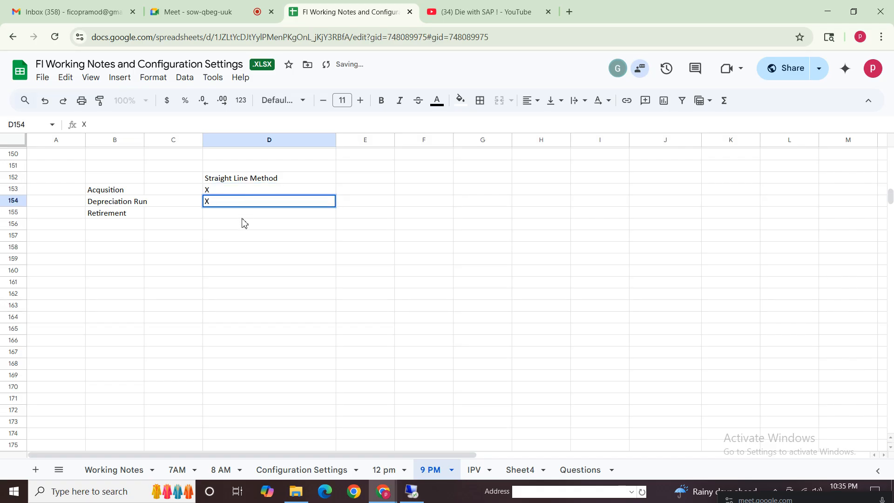
left_click(244, 215)
type("X")
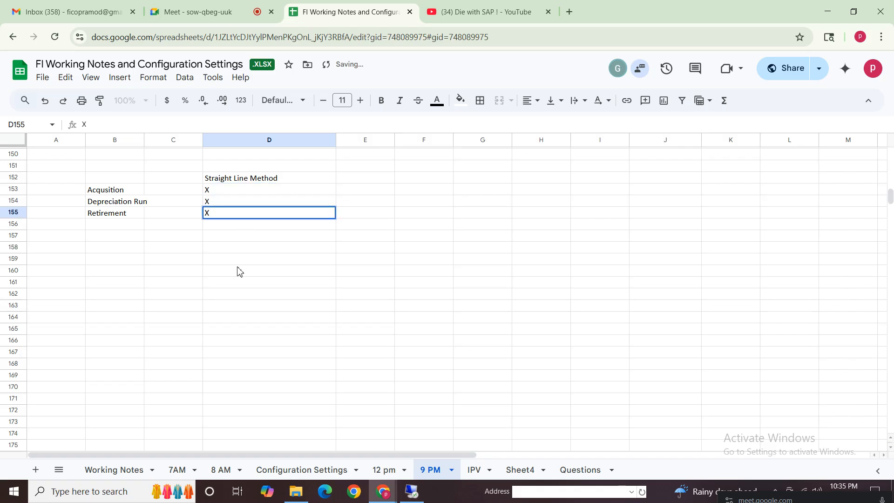
left_click(237, 268)
- Extend the Retirement label in cell B155 to "Retirement with Customer"
left_click(114, 224)
left_click(121, 214)
left_click(164, 129)
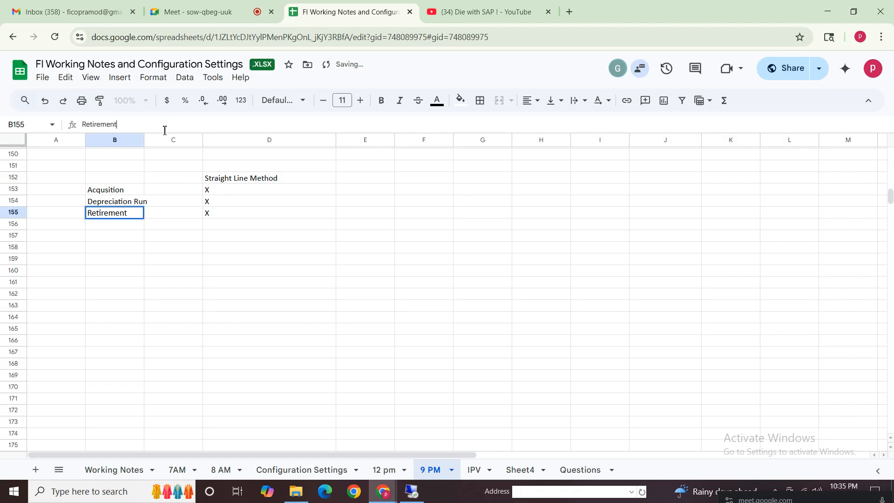
type("with ")
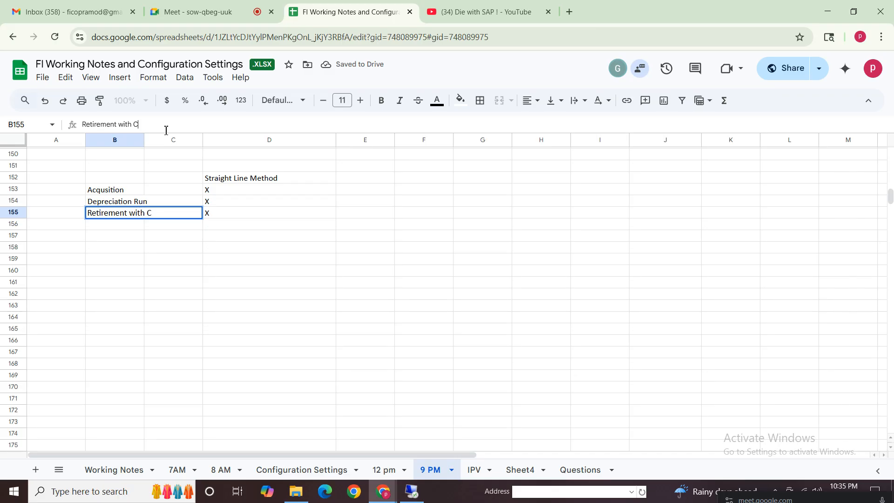
type("Customer")
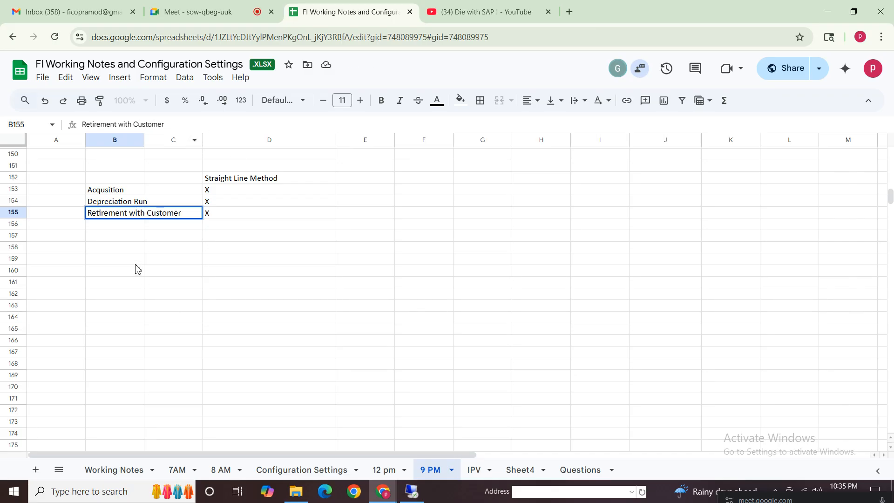
left_click(135, 262)
- Fit column B to its contents and extend the label in cell B153 to "Acqusition with Supplier"
left_click(122, 192)
double_click(146, 139)
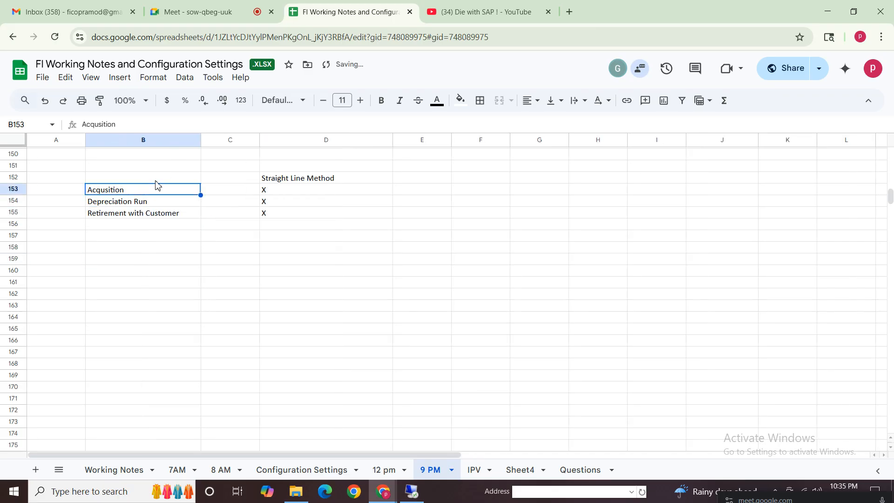
double_click(150, 190)
type("wi")
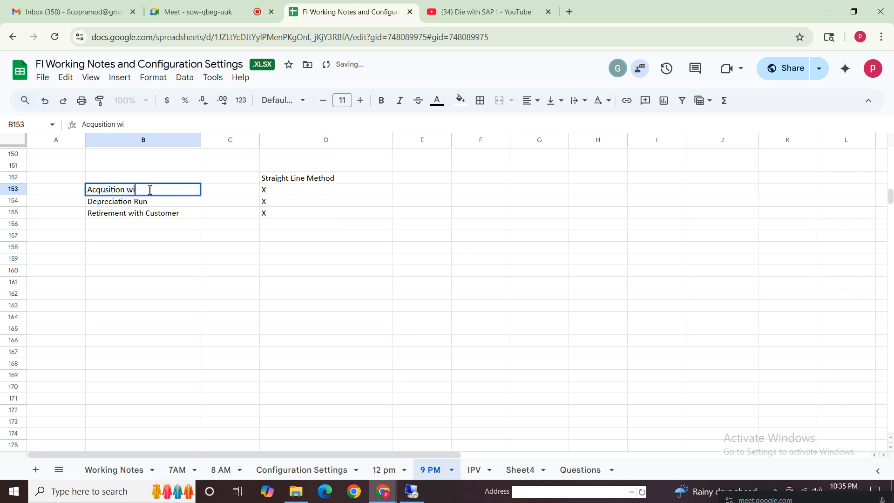
type("th Supplier")
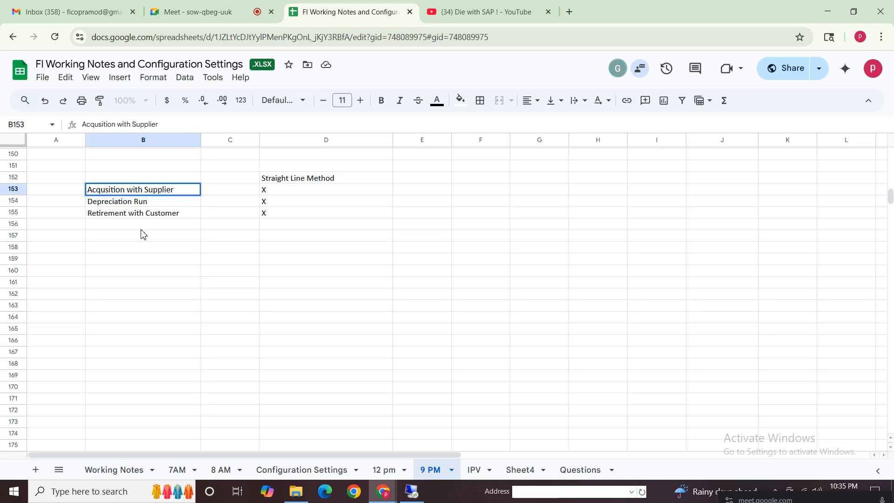
left_click(142, 247)
- Insert an empty row above the Depreciation Run row
left_click(135, 190)
left_click(17, 200)
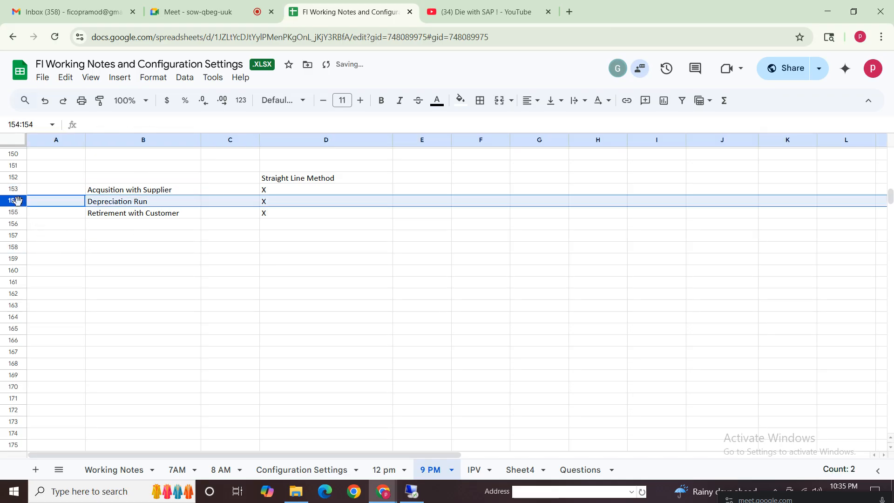
right_click(17, 200)
left_click(65, 270)
left_click(285, 273)
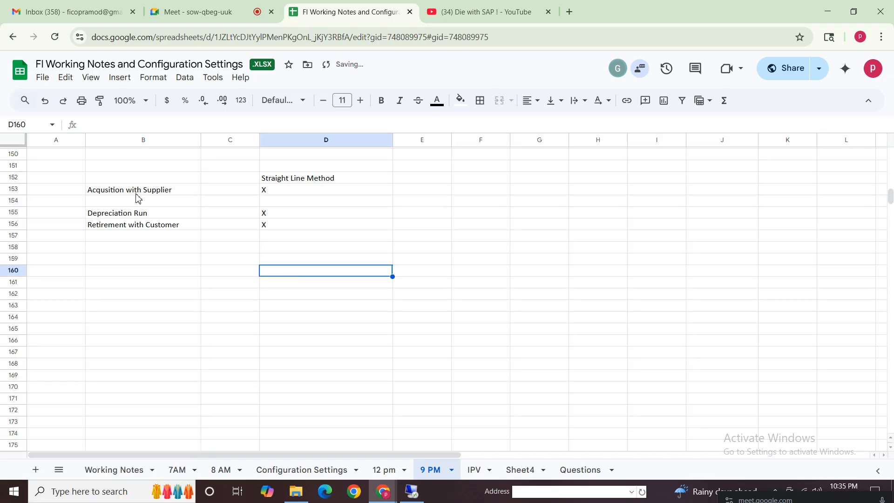
- Copy the label from B153 into B154 and change the copy to "Acqusition with out Supplier"
left_click(137, 192)
left_click(132, 201)
double_click(123, 201)
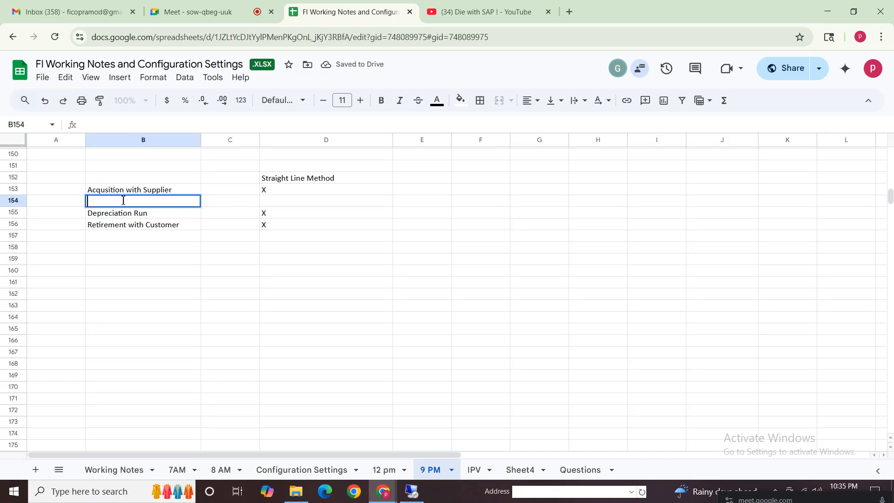
left_click(144, 285)
left_click(158, 191)
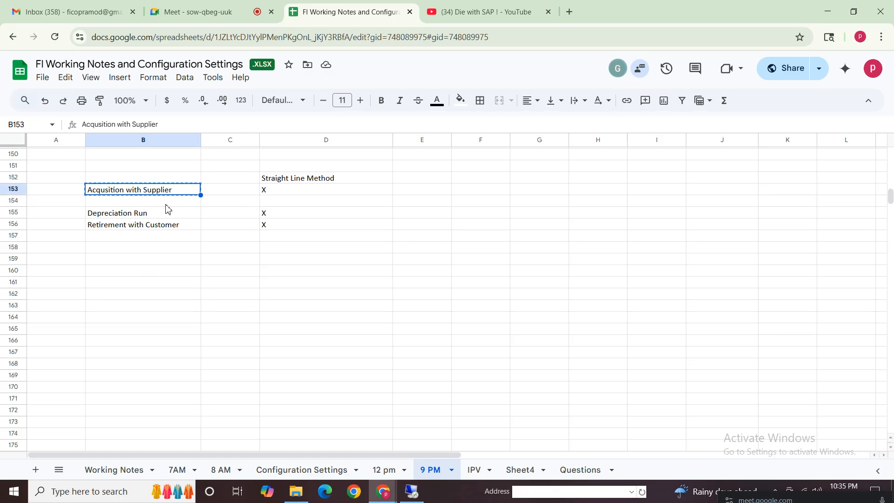
left_click(163, 203)
key("ctrl+v")
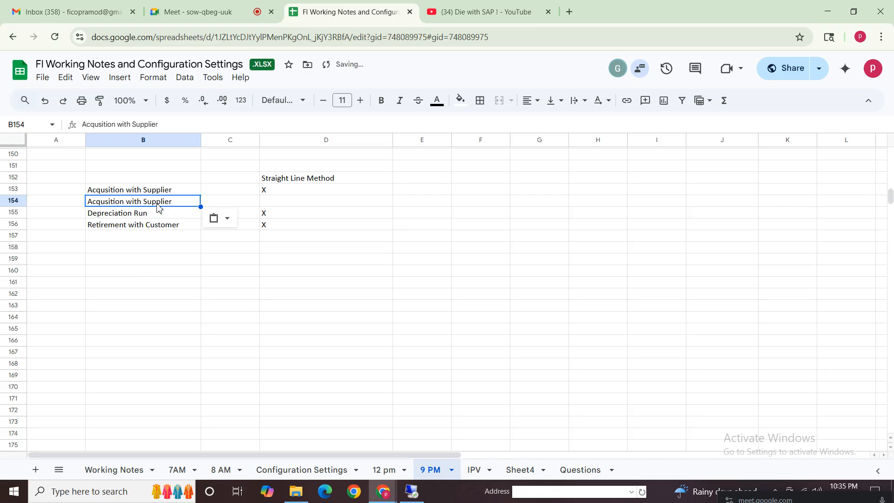
double_click(146, 201)
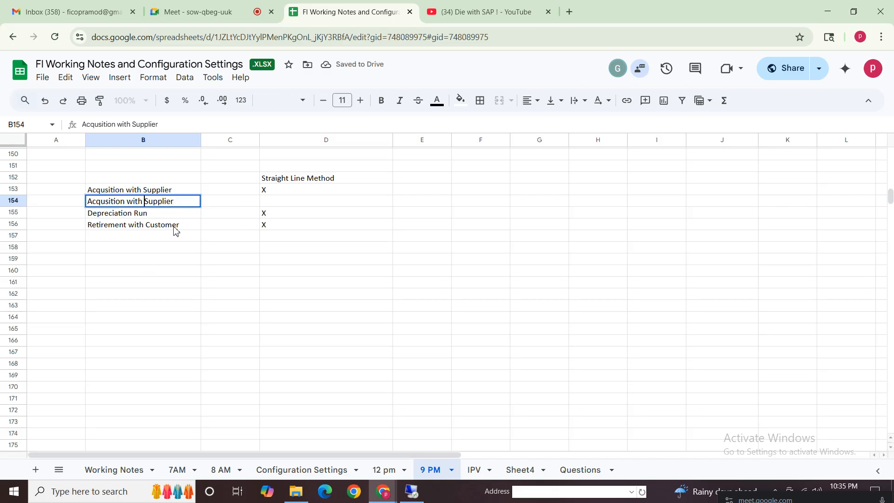
type("out")
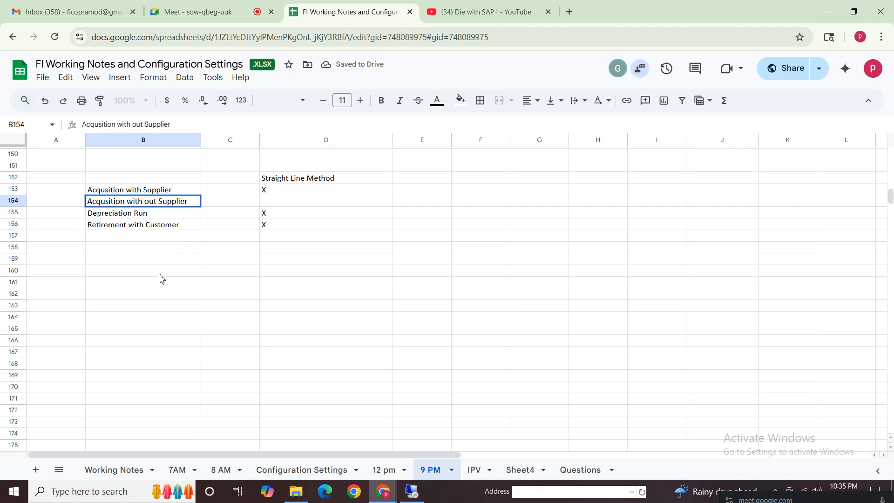
left_click(160, 275)
left_click(156, 205)
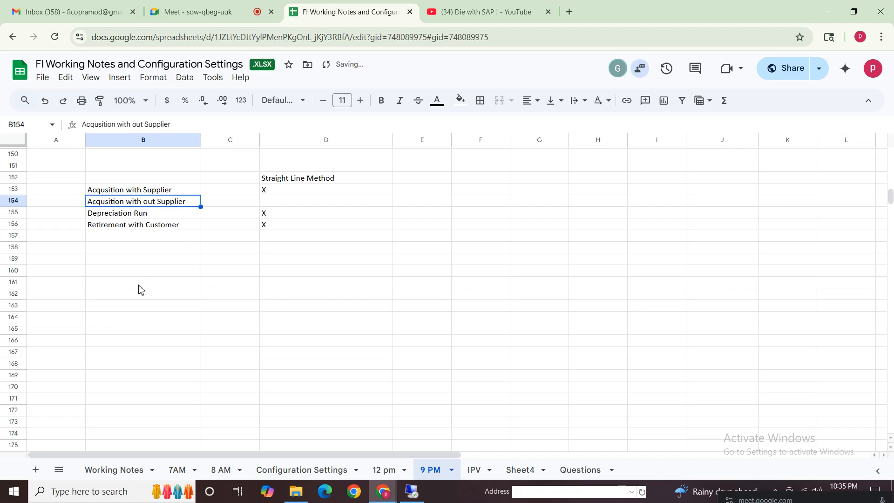
left_click(267, 203)
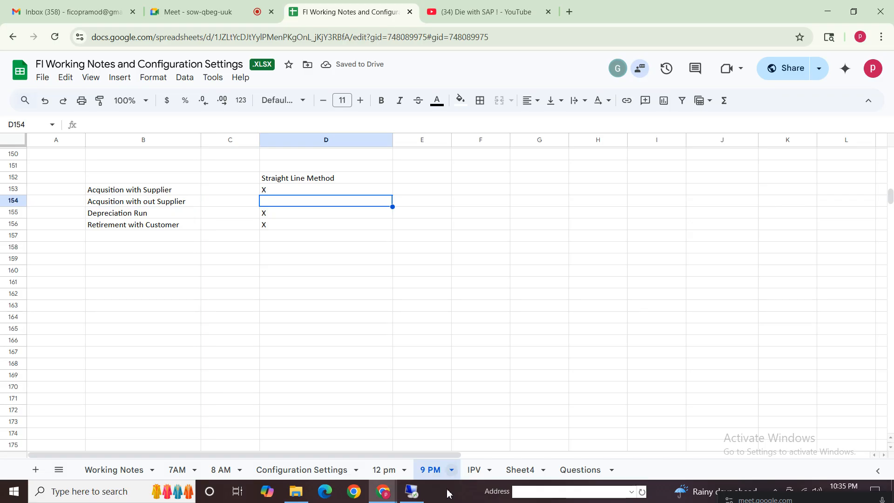
- Switch to the SAP session and leave the FB03 document list and display transaction
left_click(412, 492)
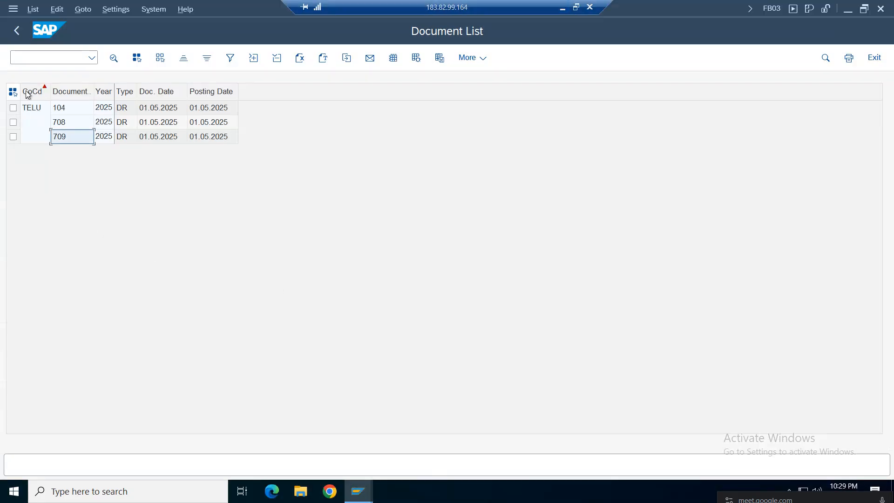
left_click(17, 30)
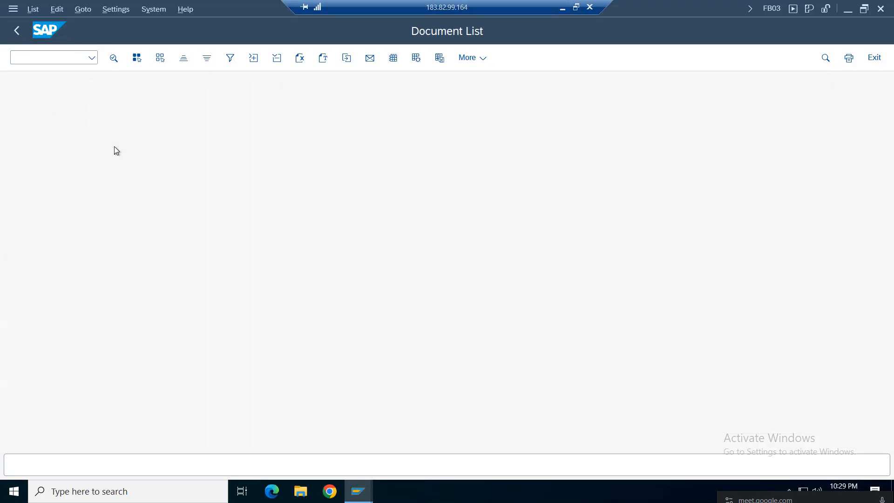
left_click(17, 31)
left_click(17, 32)
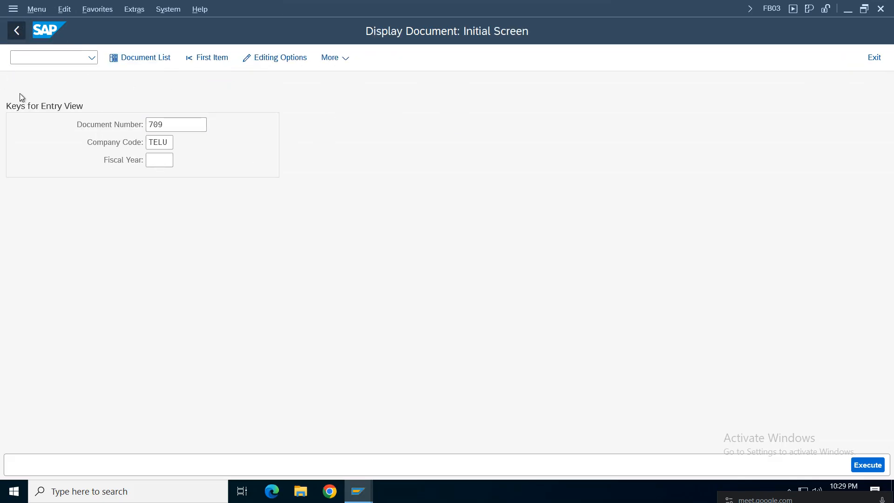
- Switch to the Asset Explorer session and reload the asset values of asset 1 from its master data
mouse_move(356, 492)
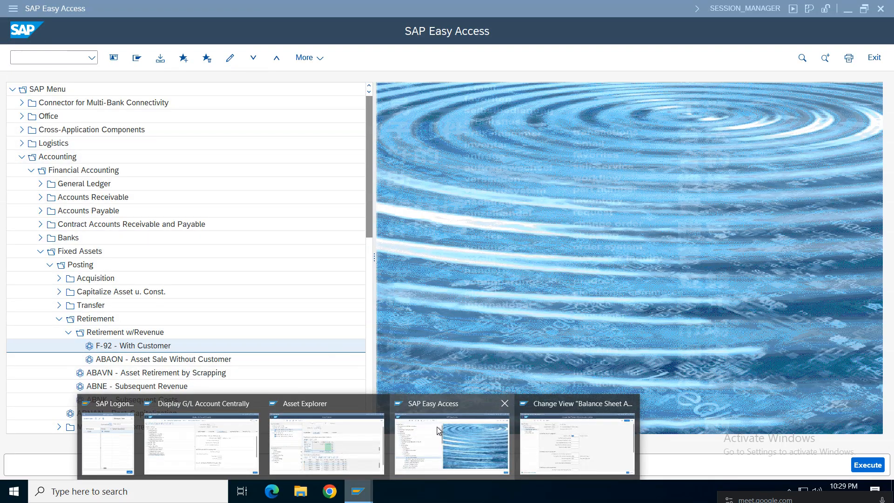
mouse_move(301, 457)
left_click(331, 429)
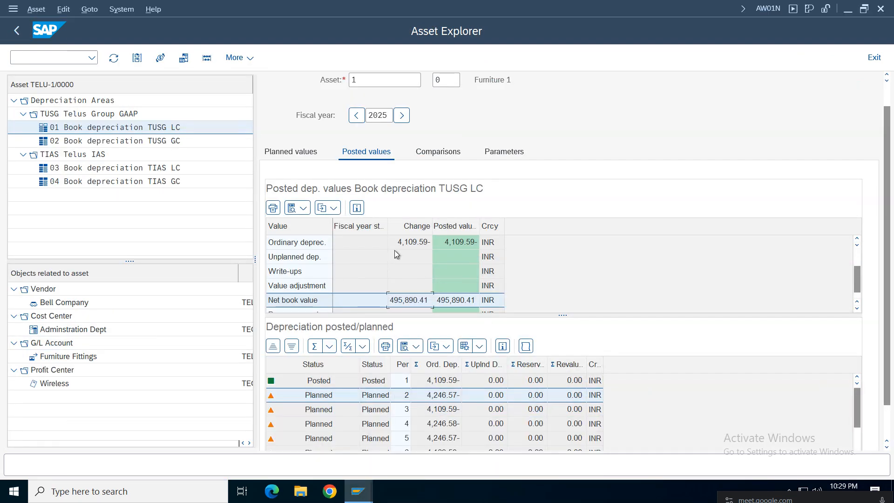
left_click(17, 30)
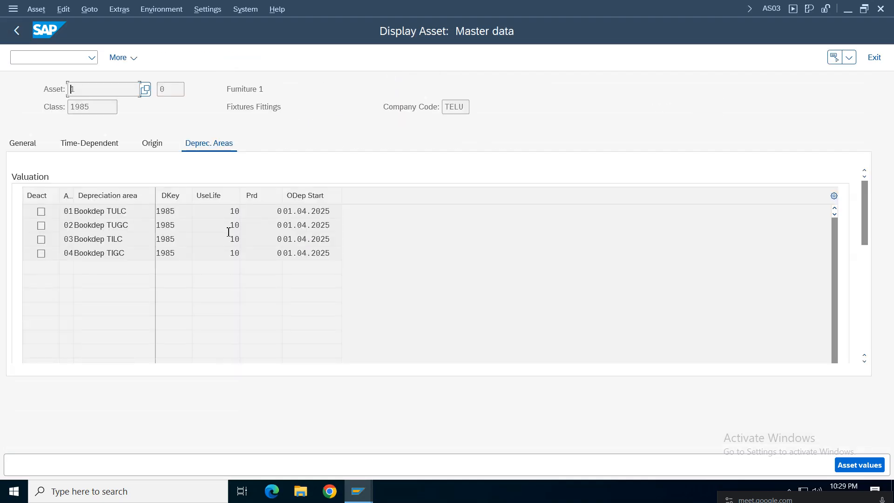
left_click(859, 465)
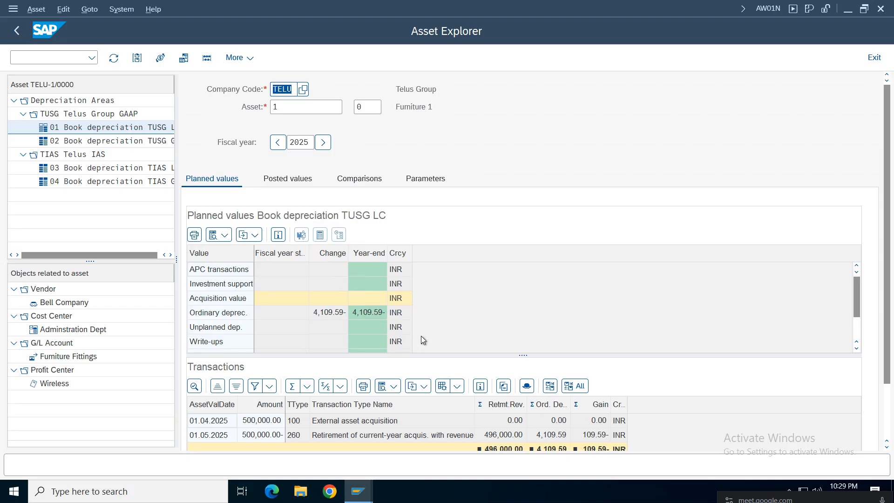
- Examine asset 1's planned values down to net book value and its retirement transaction's revenue, depreciation and gain
left_click(860, 325)
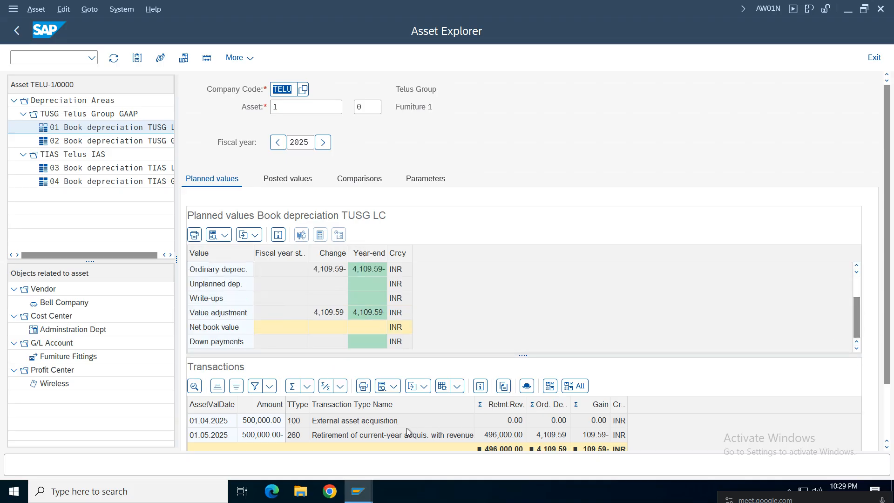
left_click(300, 435)
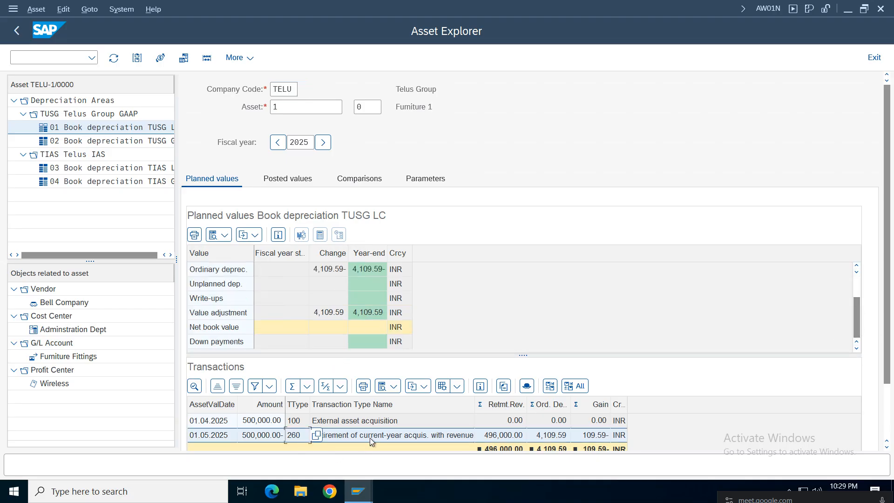
left_click(411, 436)
left_click(510, 438)
left_click(583, 440)
left_click(247, 222)
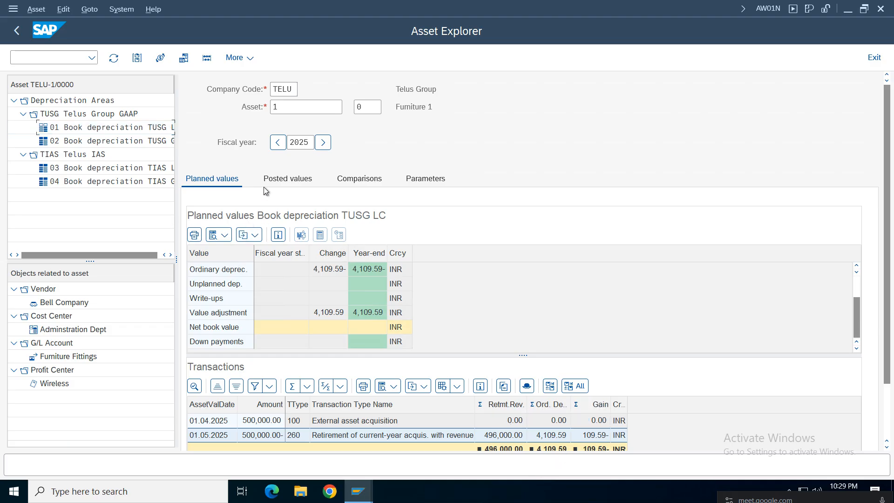
- Check the posted depreciation of asset 1 for 2025 and its year comparison for book depreciation TUSG LC
left_click(288, 180)
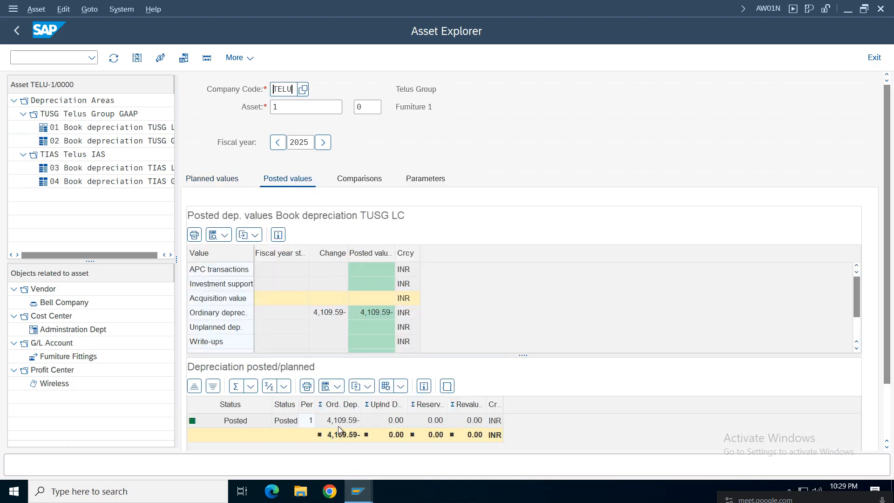
left_click(342, 423)
left_click(324, 315)
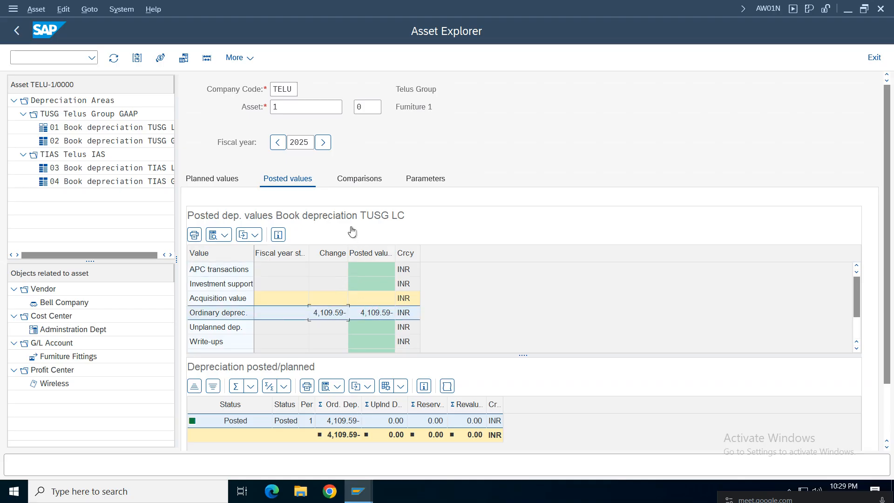
left_click(360, 179)
left_click(420, 180)
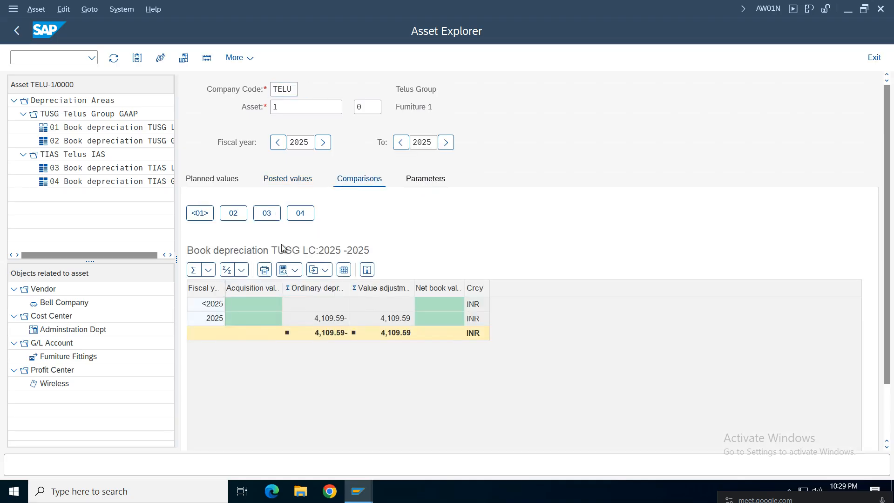
- Review the time-dependent data and general posting information in asset 1's master data, and return to the asset selection screen
left_click(18, 32)
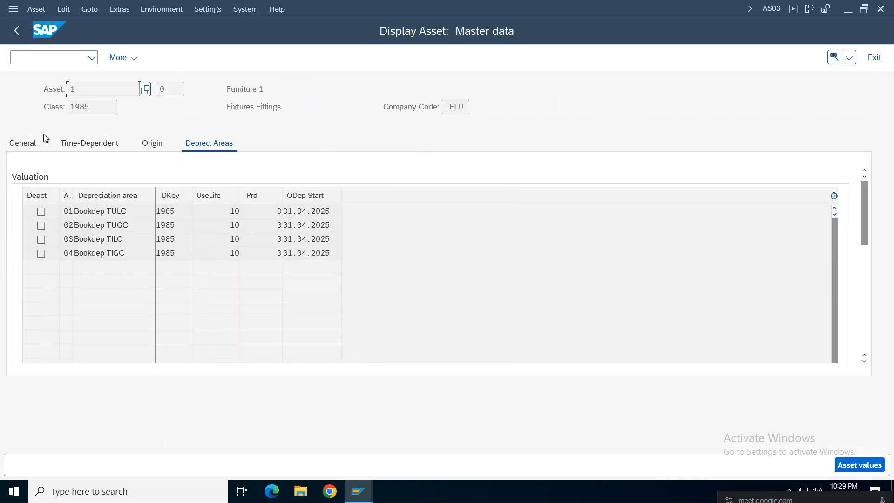
left_click(86, 144)
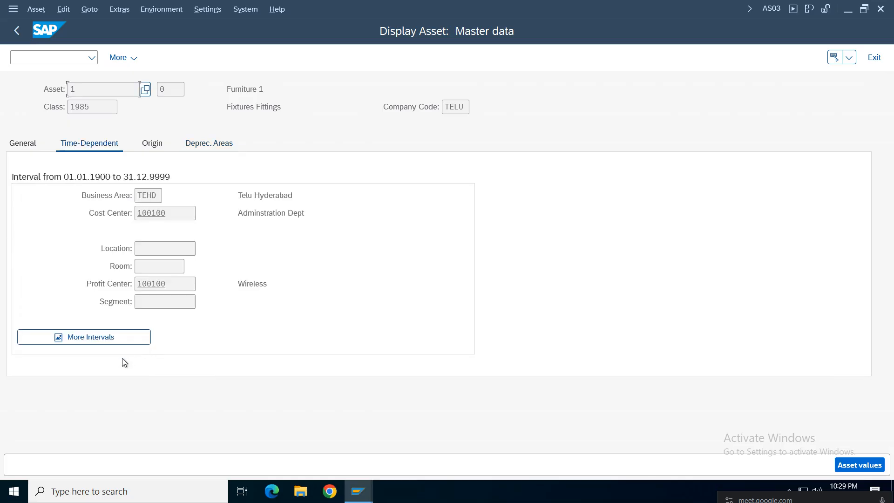
left_click(25, 146)
left_click_drag(866, 258, 868, 340)
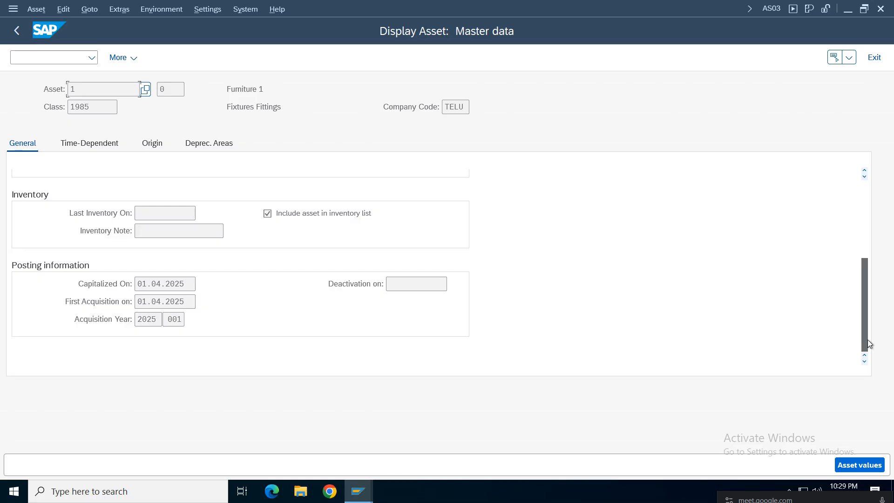
left_click(16, 30)
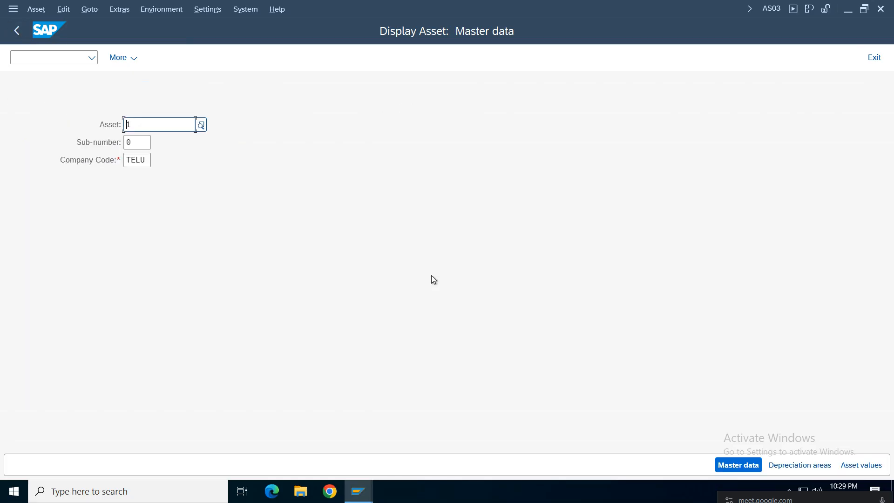
- Examine the capitalization and deactivation dates in asset 1's general posting information, and return to the asset selection screen
left_click(731, 465)
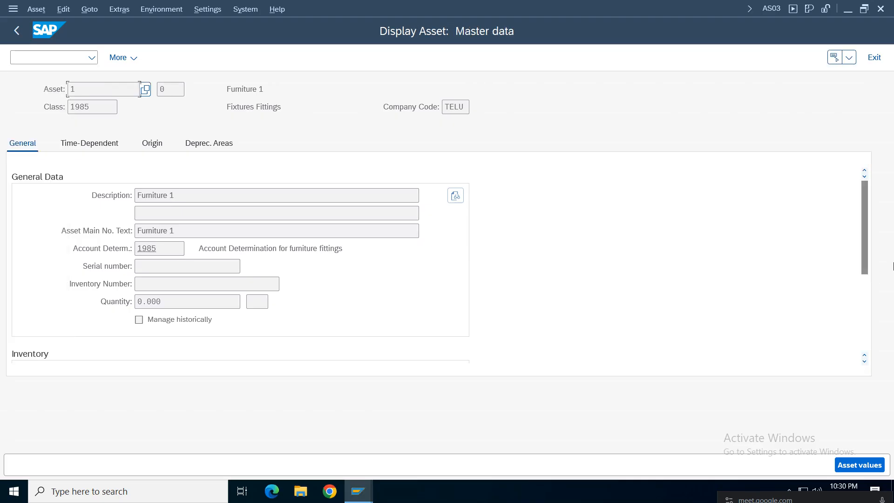
left_click_drag(867, 229, 865, 314)
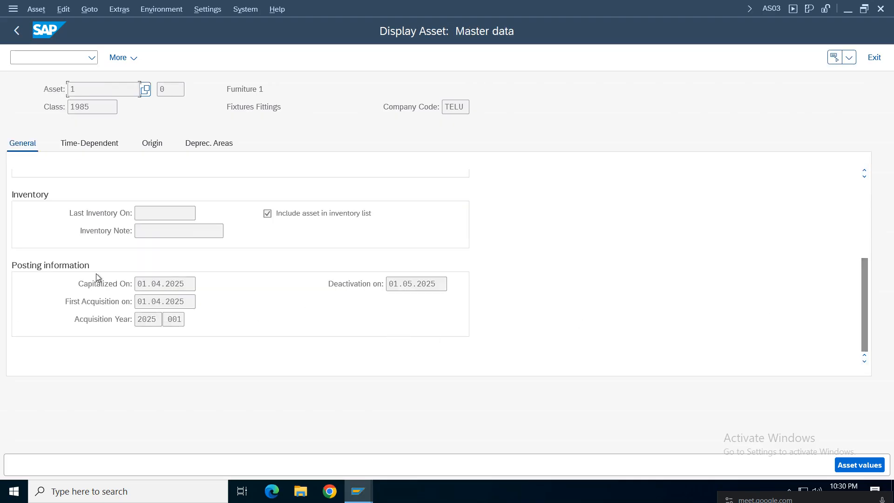
left_click(388, 284)
left_click_drag(389, 283, 468, 285)
left_click(441, 286)
left_click(414, 284)
left_click(23, 31)
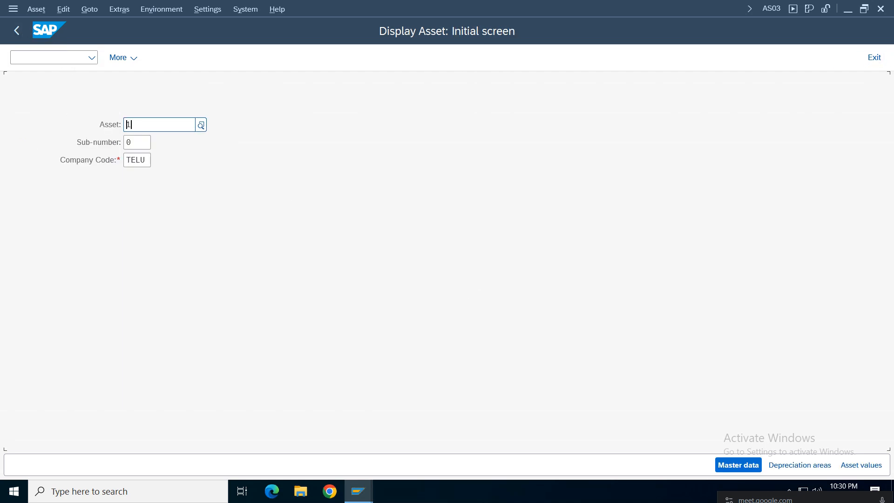
- Start creating a new asset in company code TELU with asset class 1985, Fixtures and Fittings for Telu
left_click(162, 124)
type("2")
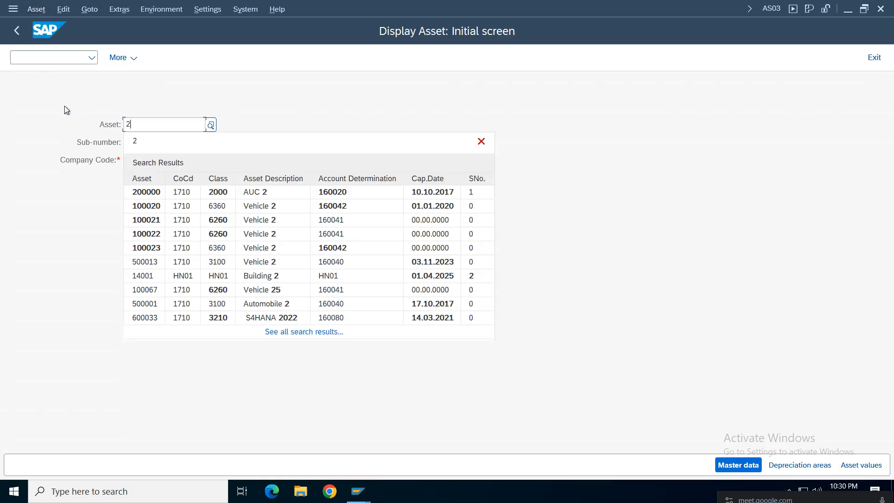
left_click(36, 9)
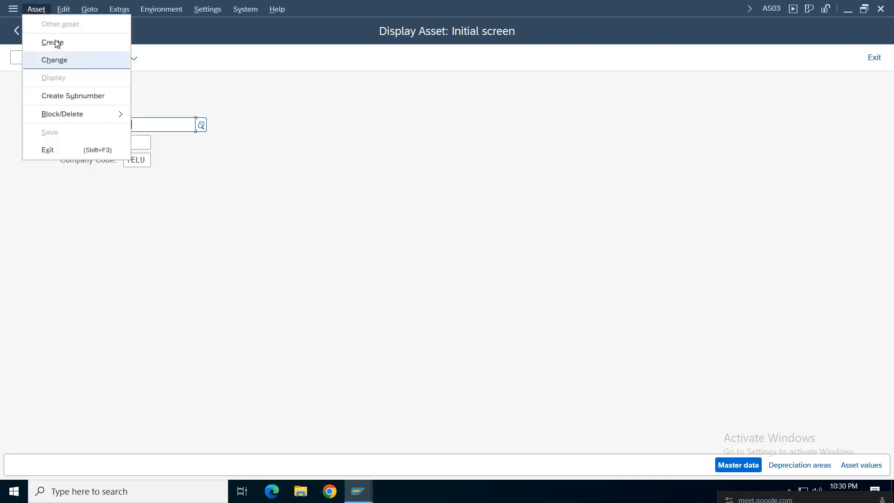
left_click(52, 41)
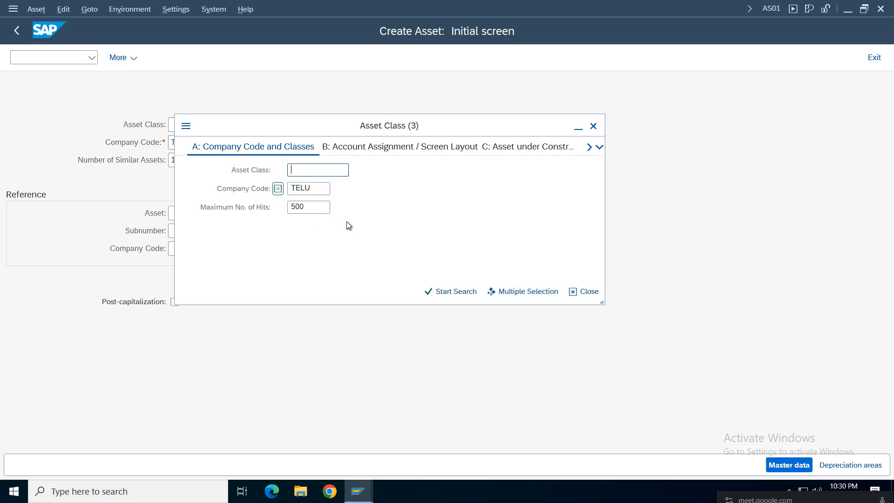
key("Return")
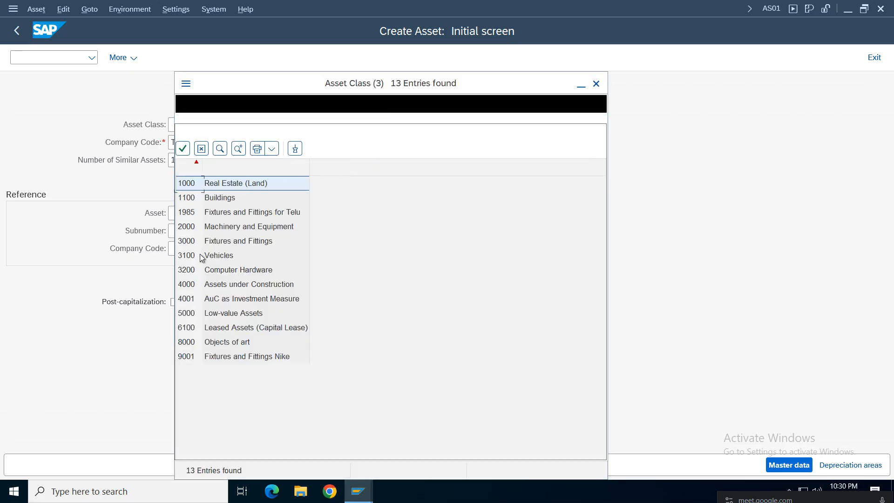
double_click(233, 212)
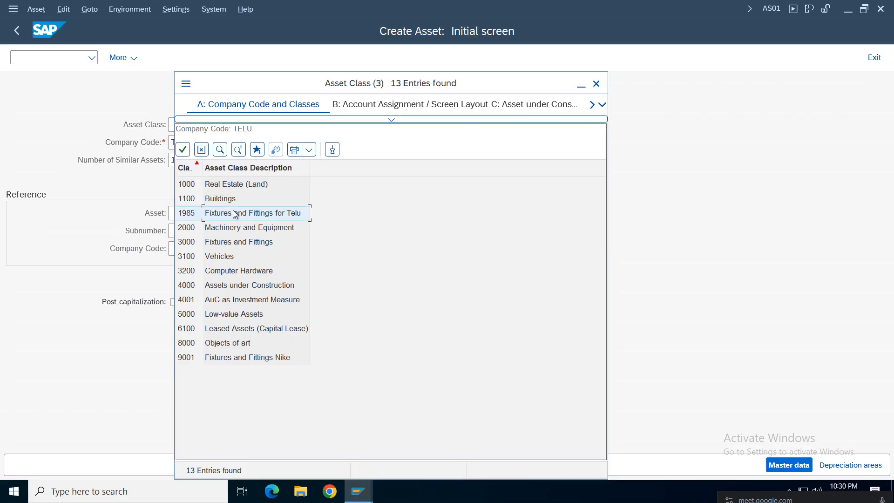
key("Return")
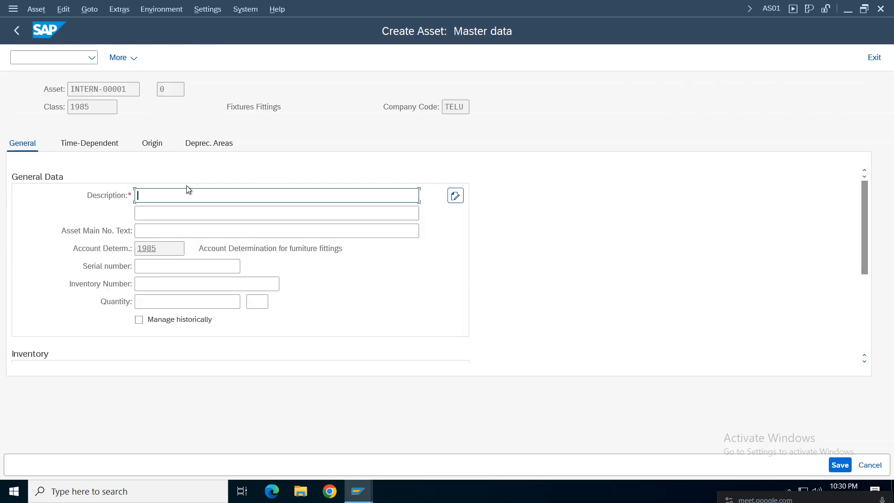
- Enter Furniture 2 as the new asset's description
left_click(192, 190)
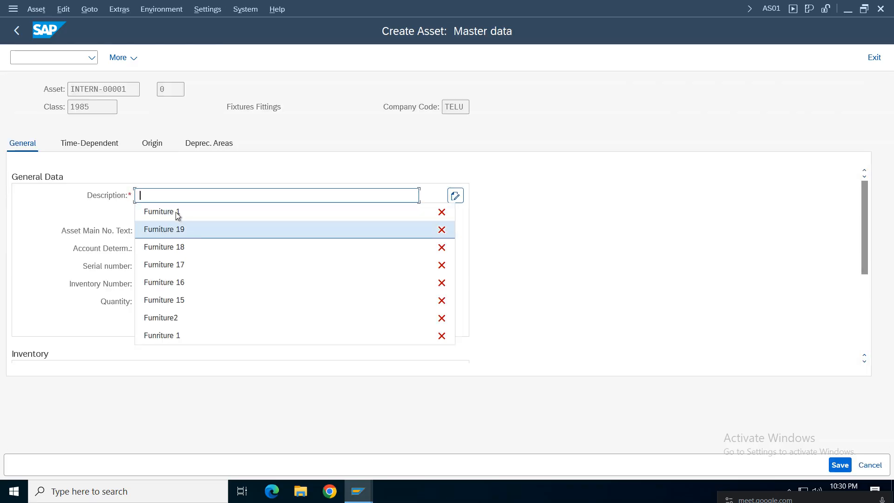
left_click(216, 211)
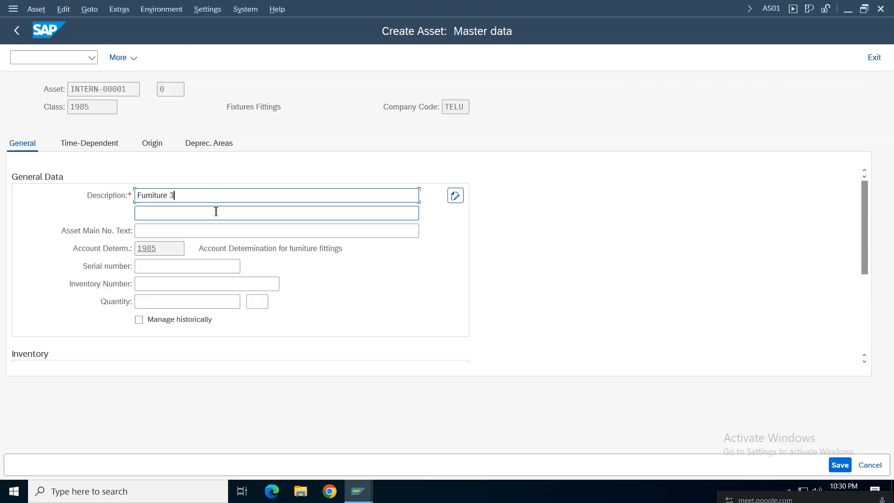
key("BackSpace")
type("2")
- Assign cost center 100100 in the asset's time-dependent data and check the derived business area and profit center
left_click(98, 144)
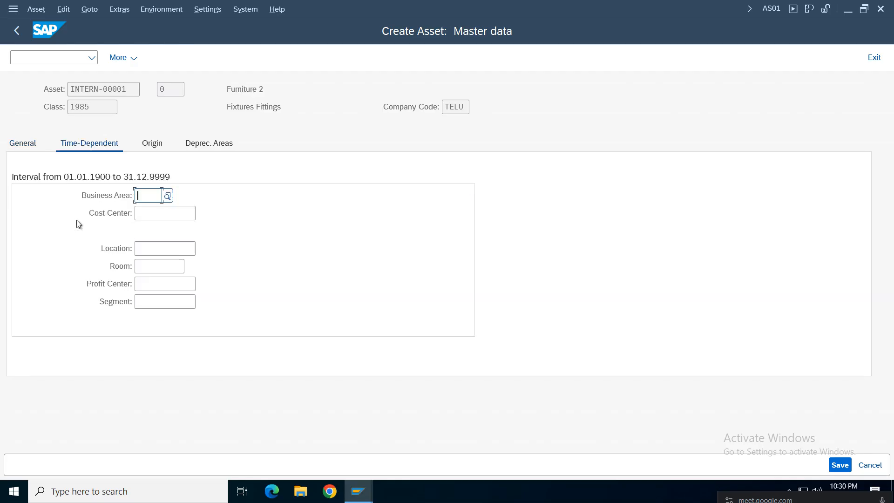
left_click(149, 215)
left_click(149, 228)
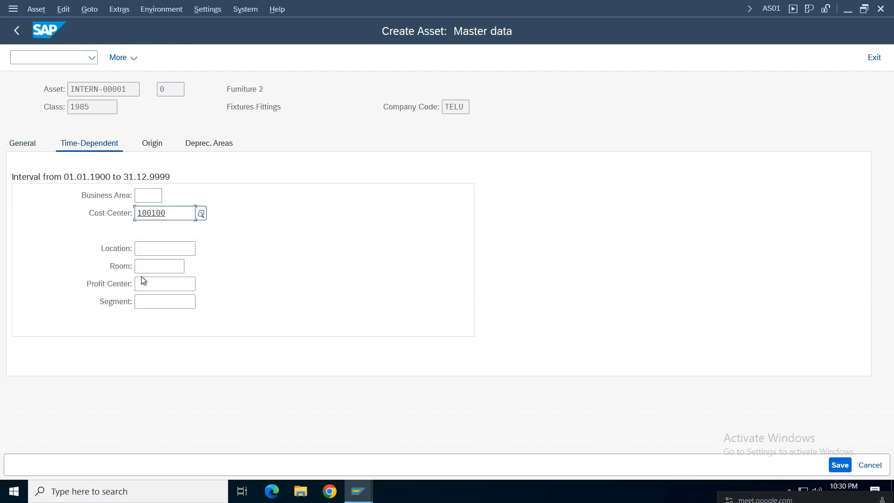
key("Return")
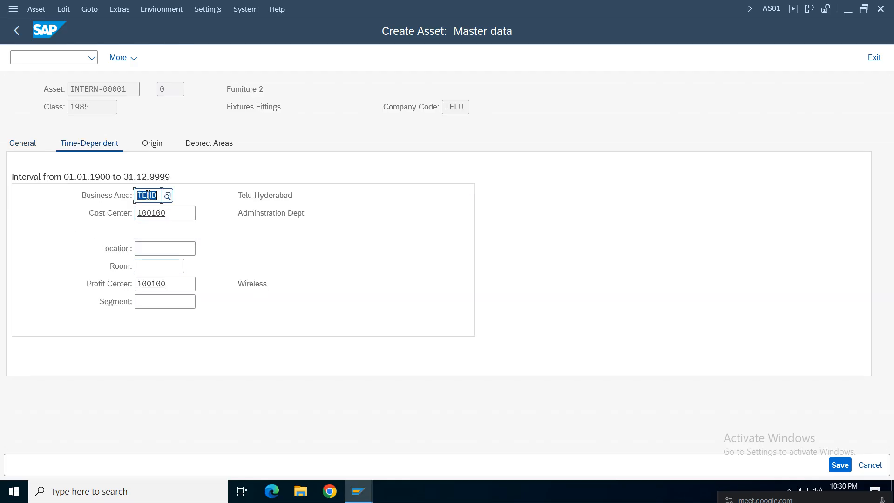
left_click(151, 282)
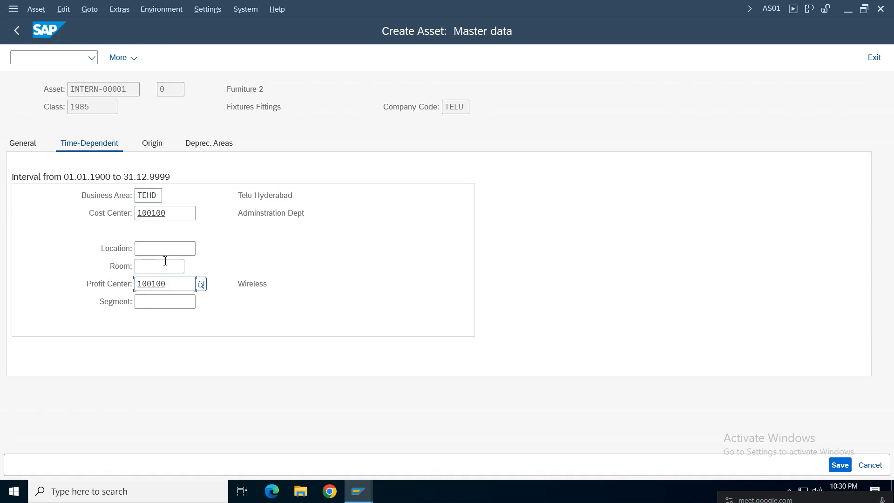
double_click(161, 196)
double_click(161, 285)
left_click(147, 196)
double_click(160, 283)
- Check the new asset's origin data and depreciation areas, save the asset, and return to the SAP Easy Access menu
left_click(153, 144)
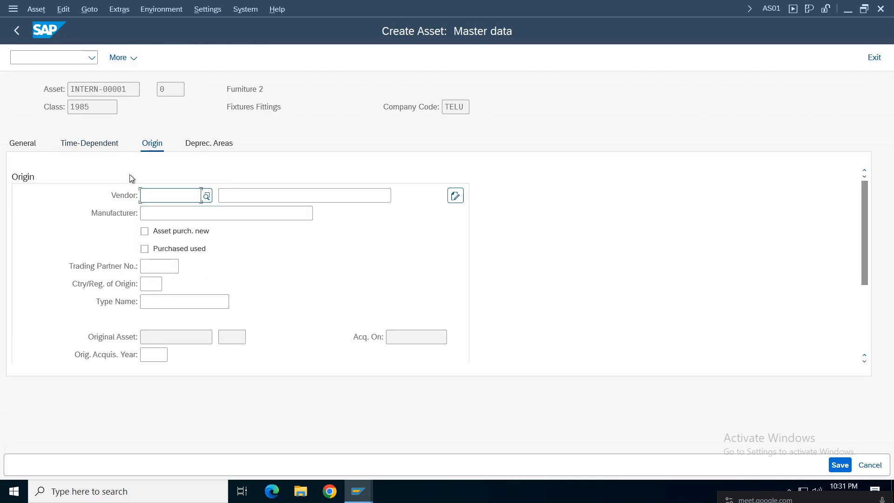
left_click(202, 145)
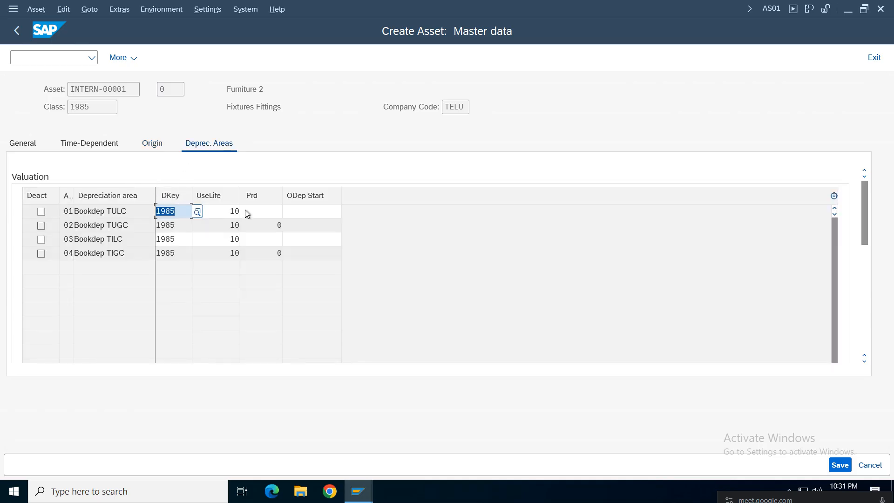
left_click(841, 465)
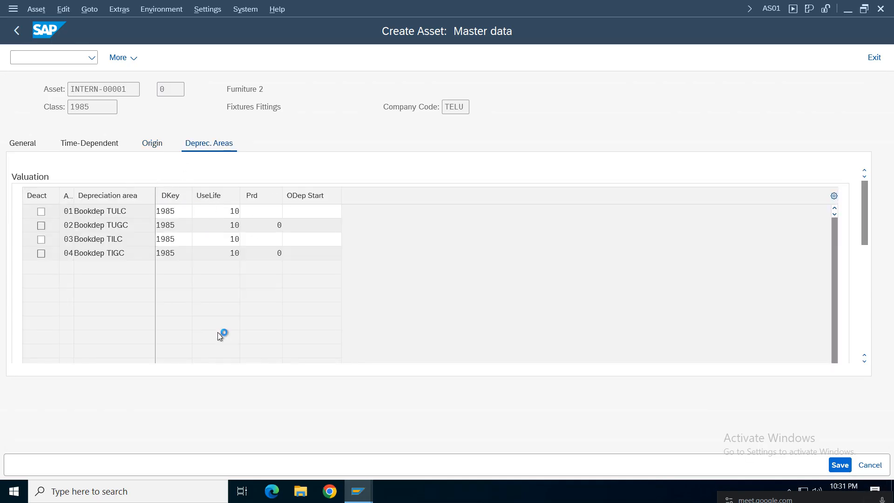
left_click(16, 31)
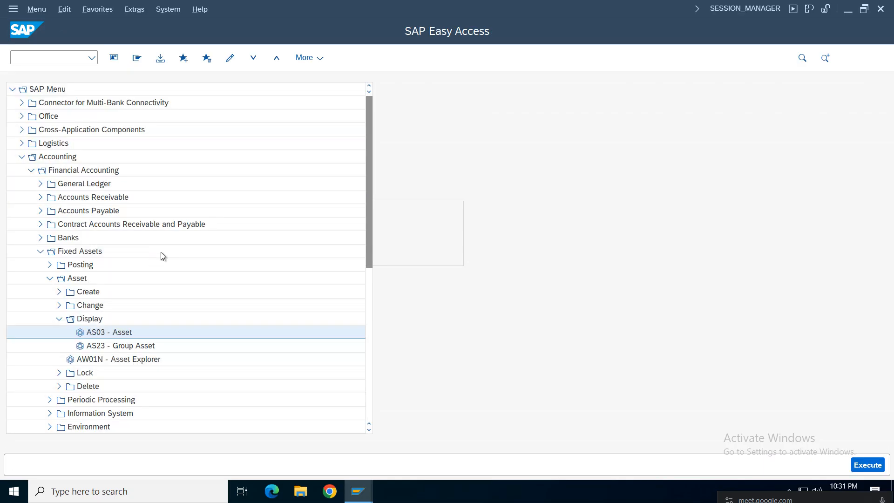
- Open ABZON, the external asset acquisition with automatic offsetting entry, from the Fixed Assets postings
left_click(50, 279)
left_click(50, 265)
left_click(59, 278)
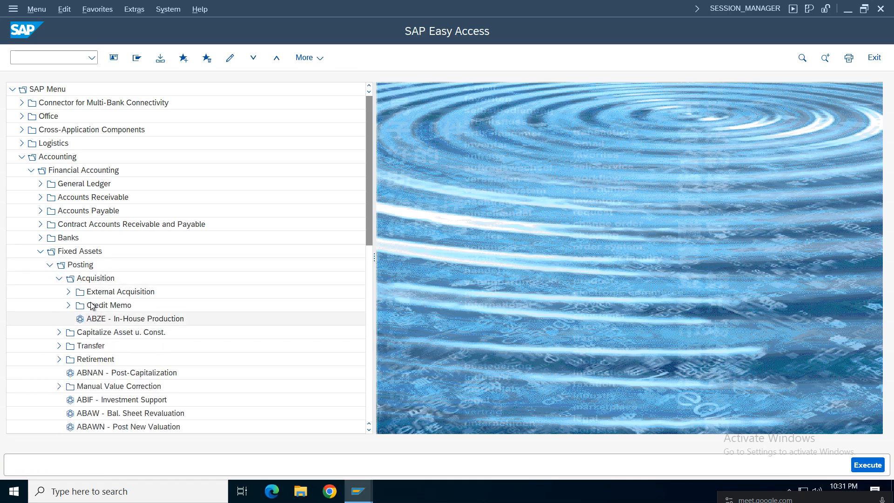
left_click(69, 292)
left_click(138, 308)
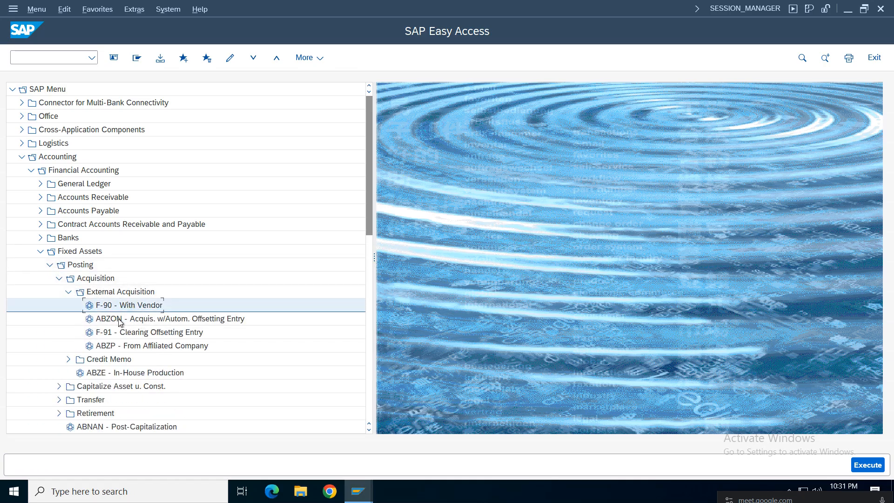
left_click(119, 321)
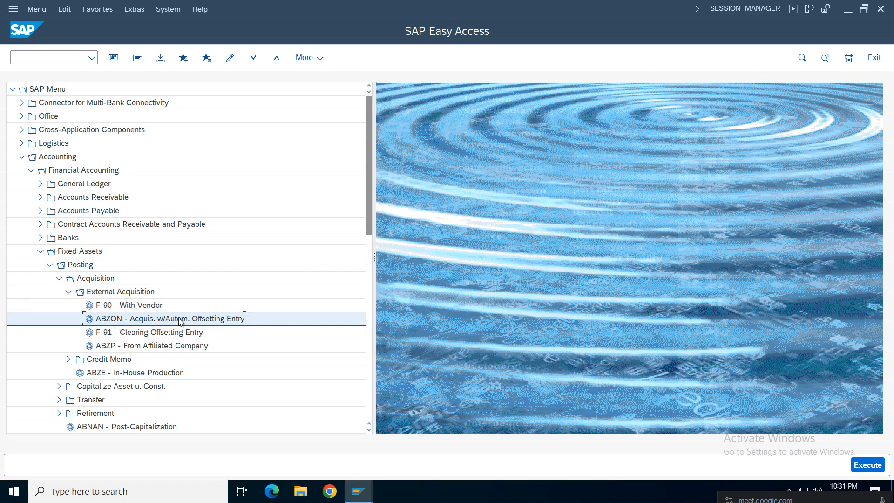
double_click(141, 320)
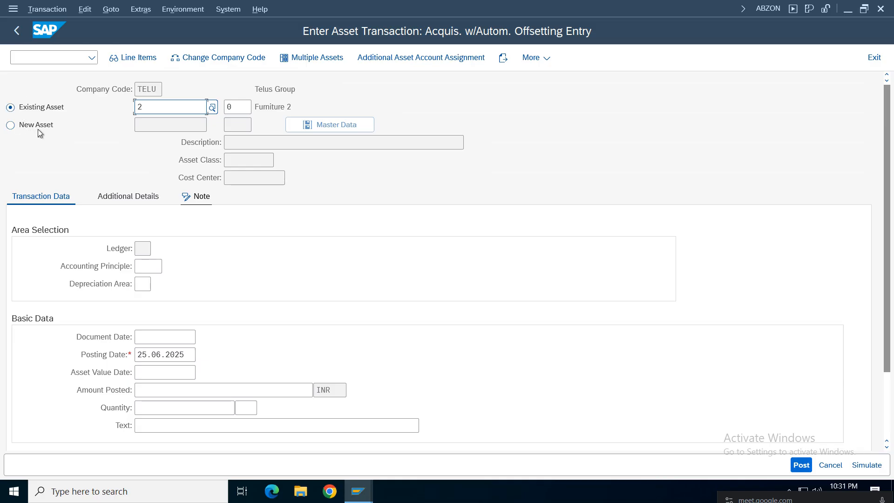
- Check the asset and area selection of the acquisition for asset 2, and set the document date to 01.04.2025
double_click(138, 107)
left_click(143, 266)
left_click(142, 284)
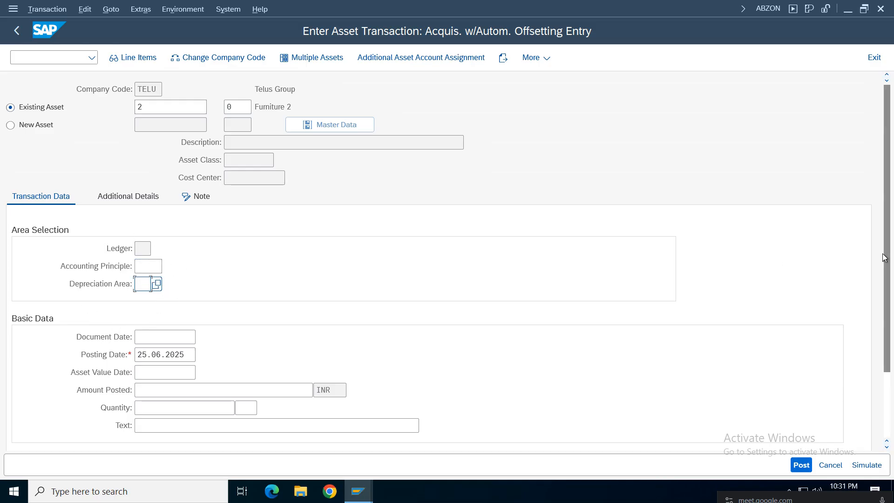
scroll(885, 256, "down", 1)
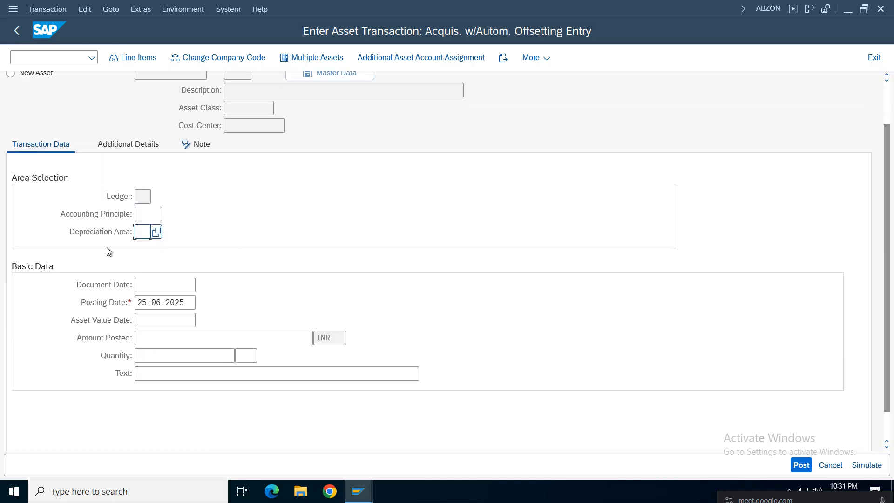
left_click(172, 285)
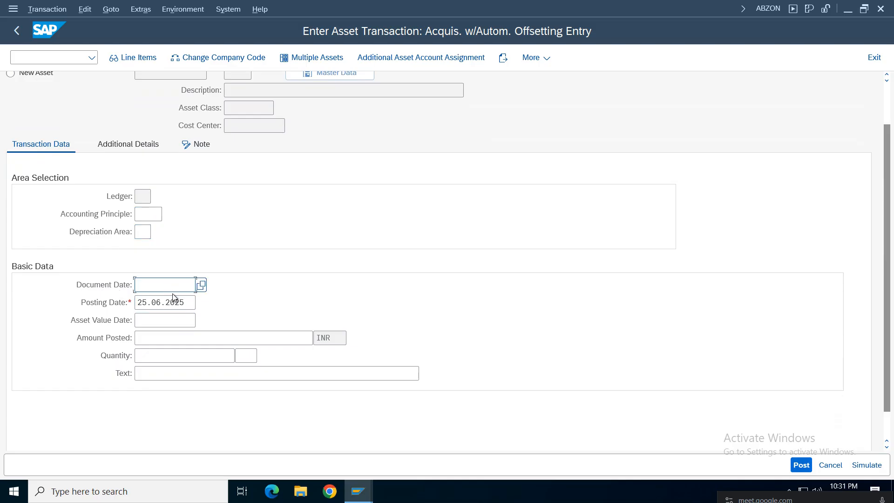
type("01.04")
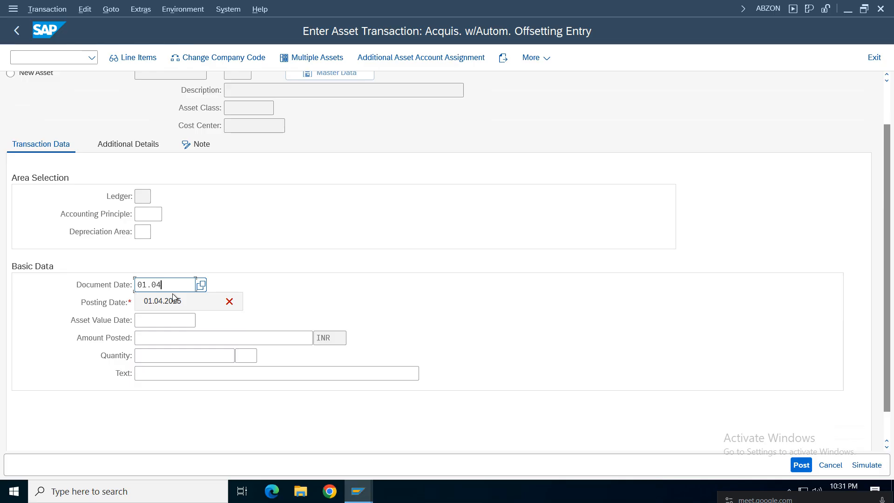
type(".2025")
key("Tab")
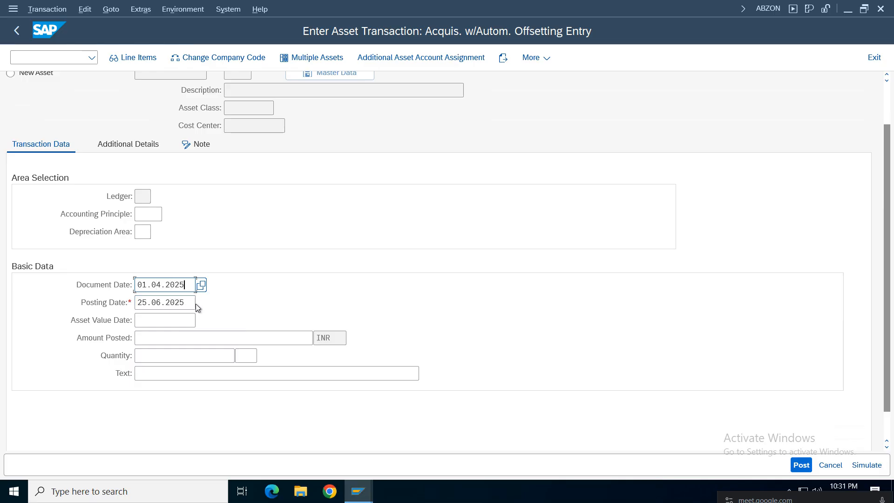
- Set the acquisition's posting date and asset value date to 01.04.2025
left_click_drag(195, 303, 161, 303)
left_click_drag(95, 306, 95, 306)
key("BackSpace")
left_click(155, 322)
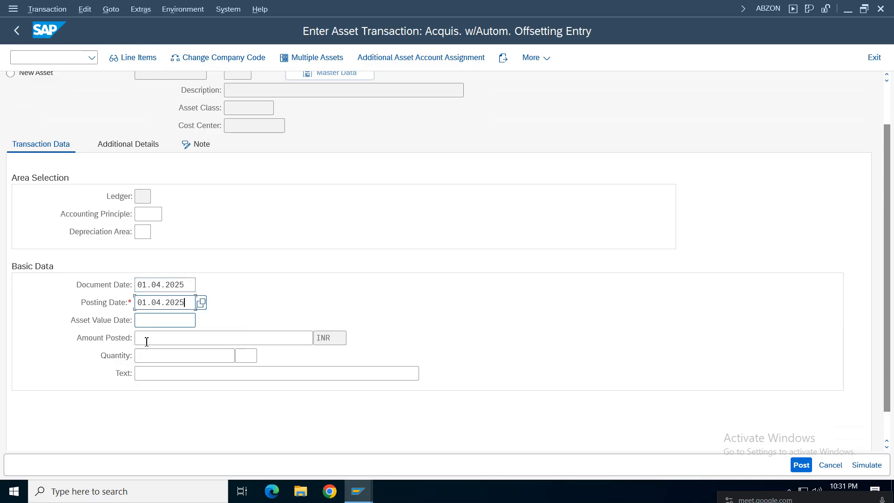
left_click(157, 320)
left_click_drag(186, 304, 99, 308)
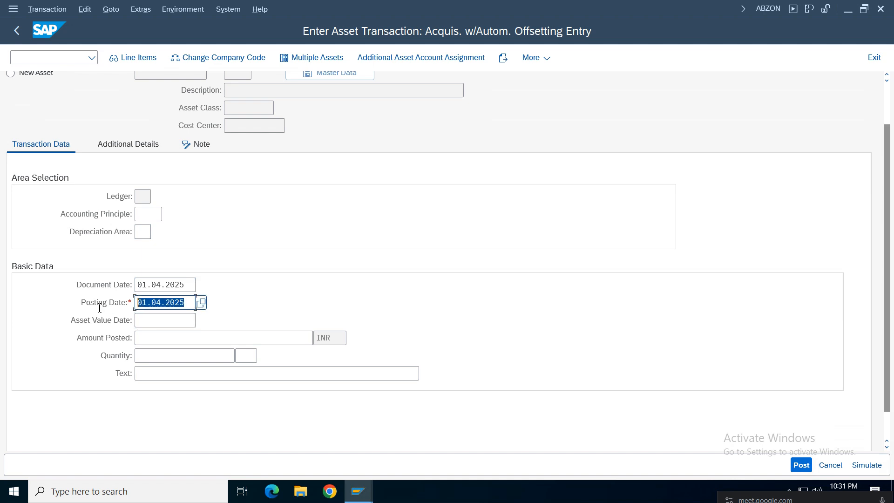
key("ctrl+c")
left_click(168, 319)
key("ctrl+v")
- Enter an amount posted of 600000 INR and the text "asset purchase with out vendor"
left_click(173, 341)
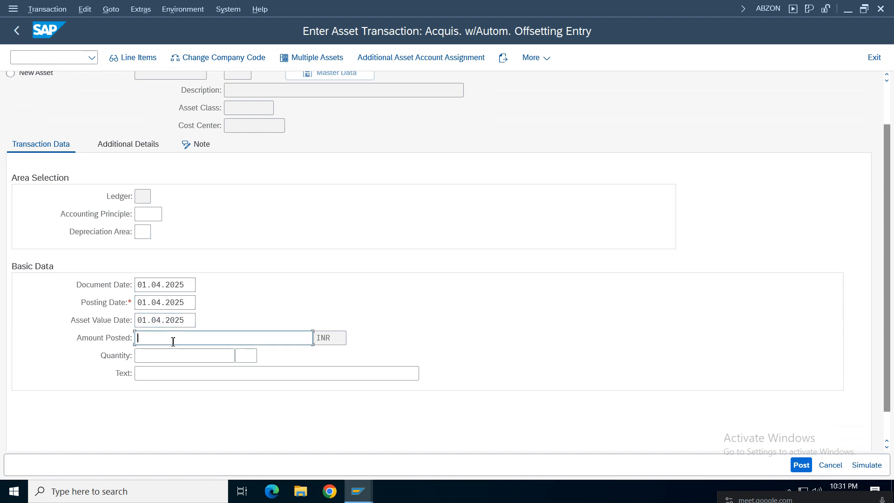
type("6")
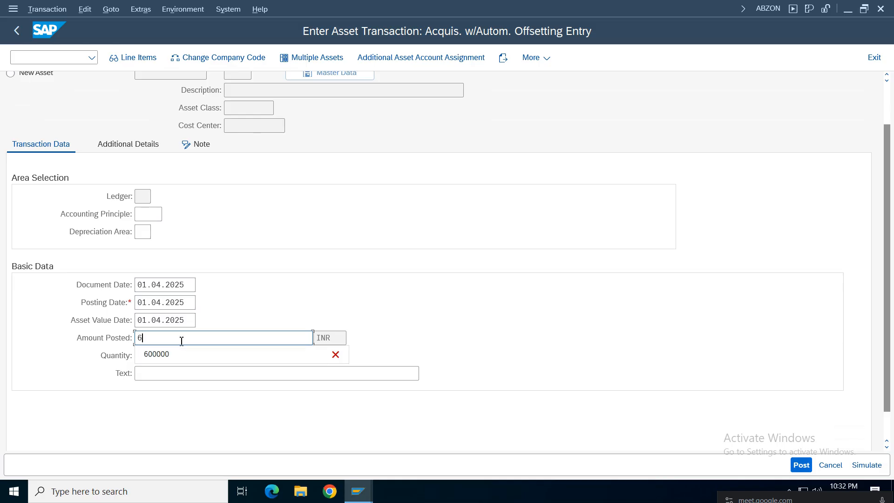
type("00000")
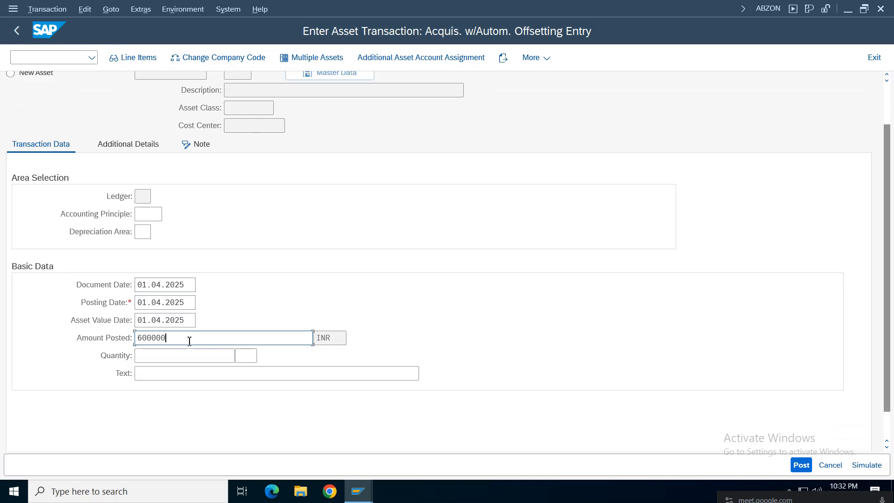
left_click(164, 374)
type("asse")
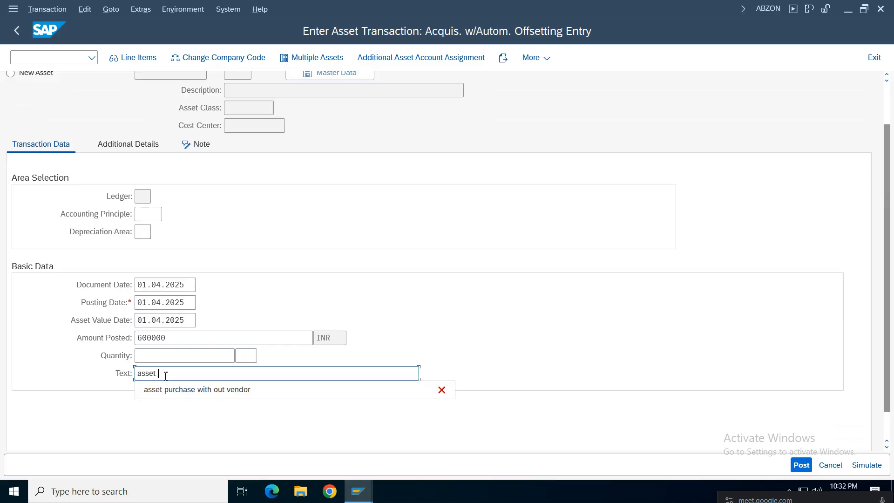
type("t")
left_click(186, 390)
left_click_drag(242, 373, 83, 368)
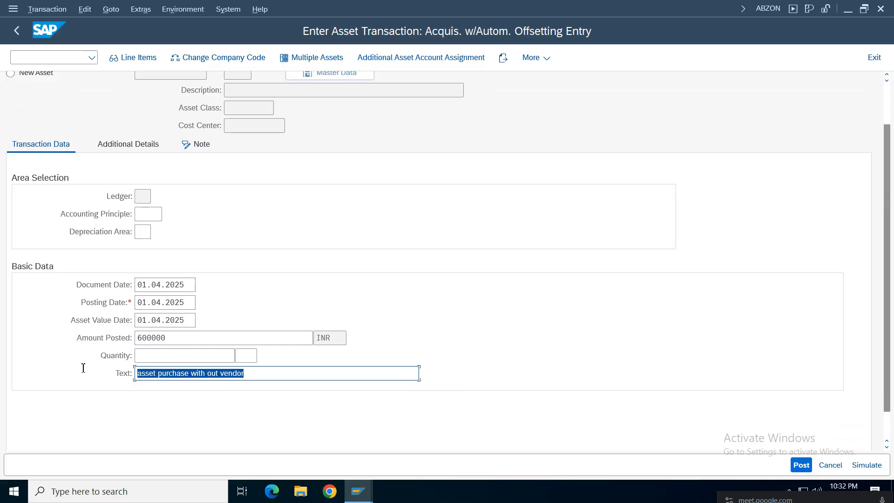
- Enter the reference "asset acqu" in the acquisition's additional details and add the note "asset acq with out vendor"
left_click(129, 149)
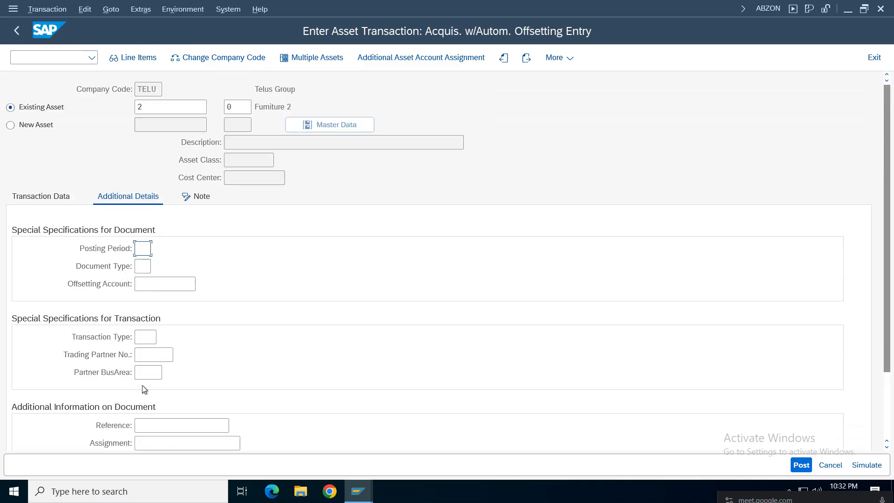
left_click(160, 426)
type("ass")
left_click(159, 441)
left_click(166, 445)
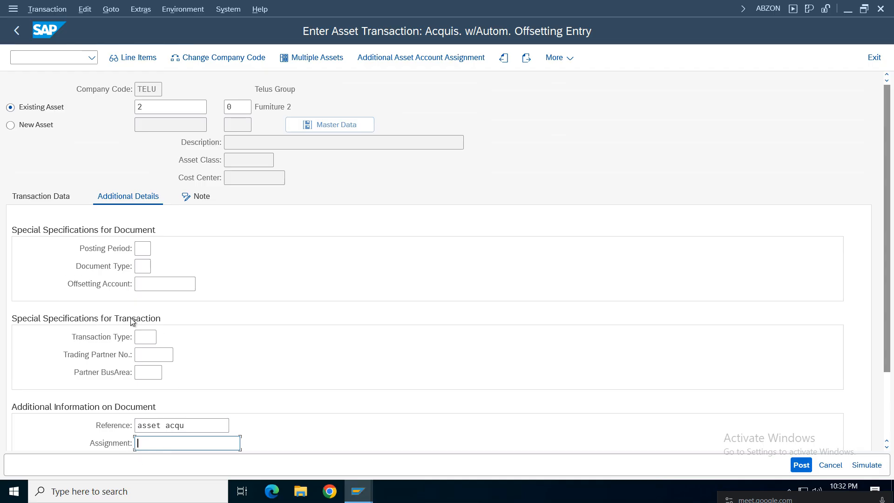
left_click(199, 197)
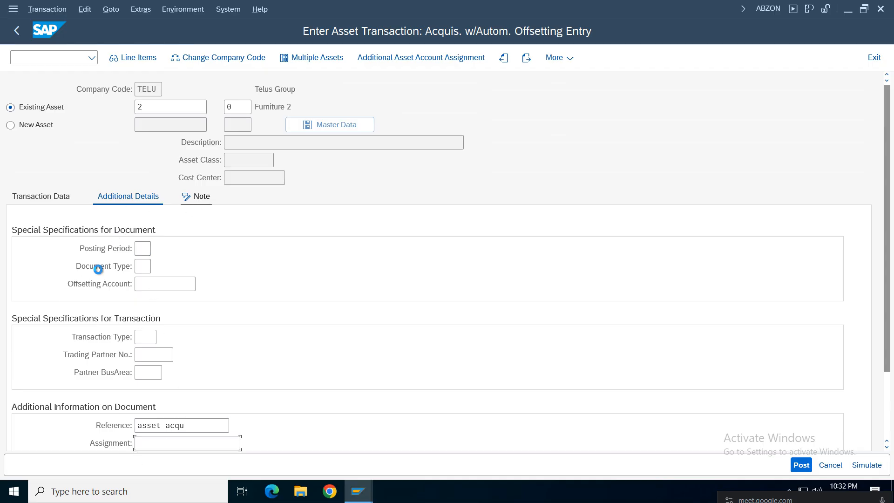
type("asset a")
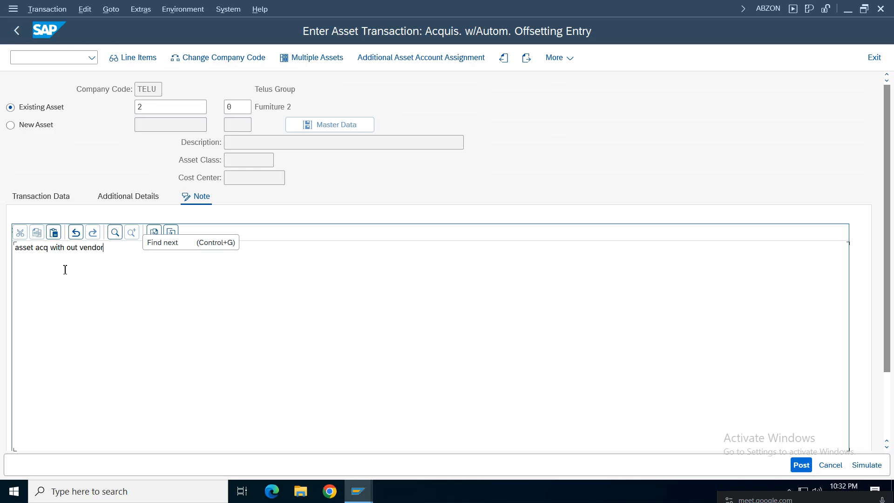
- Check the acquisition's transaction data, simulate the posting, and examine the first message for the document lines
left_click(45, 196)
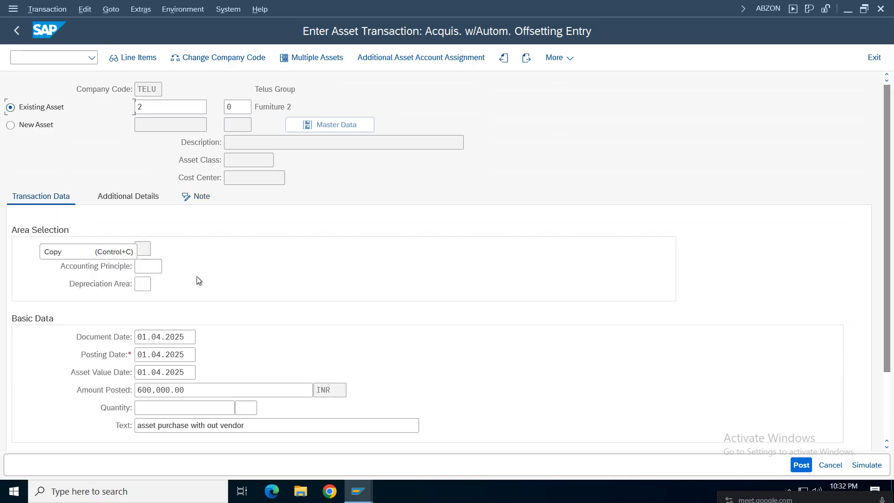
left_click(882, 463)
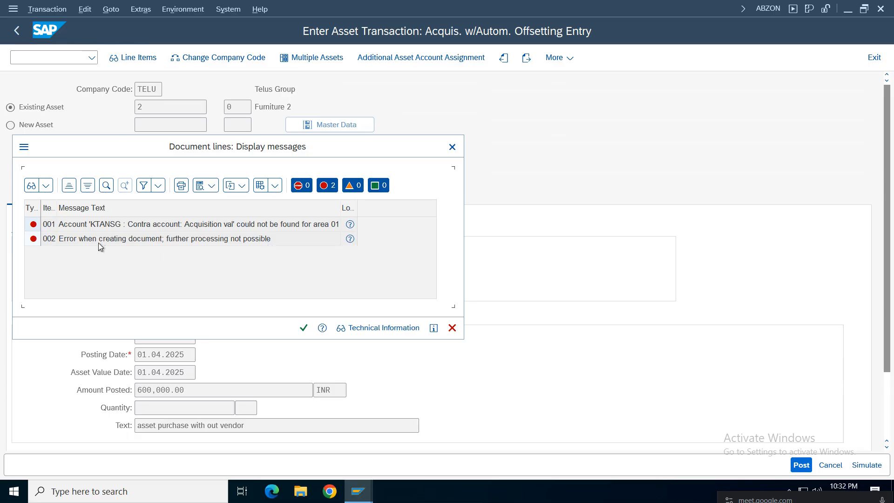
left_click(150, 227)
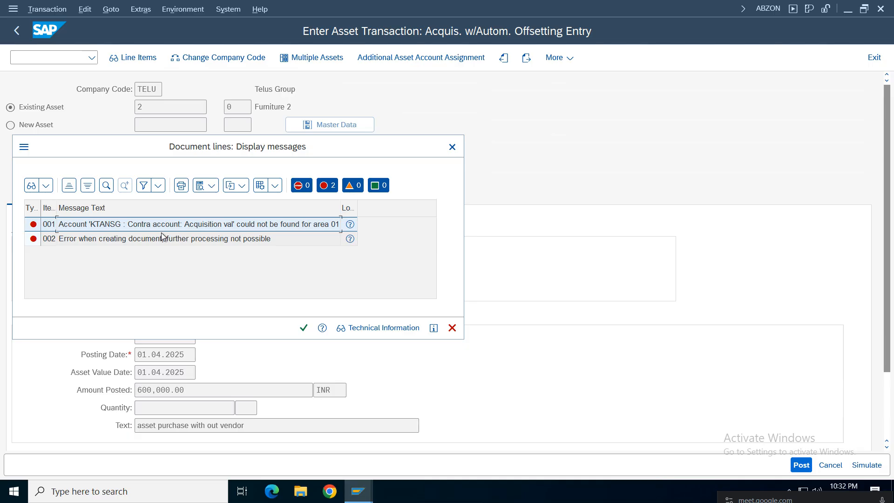
- Switch to the AO90 balance sheet accounts and look up the help and technical field name of the contra account for acquisition value
left_click(358, 492)
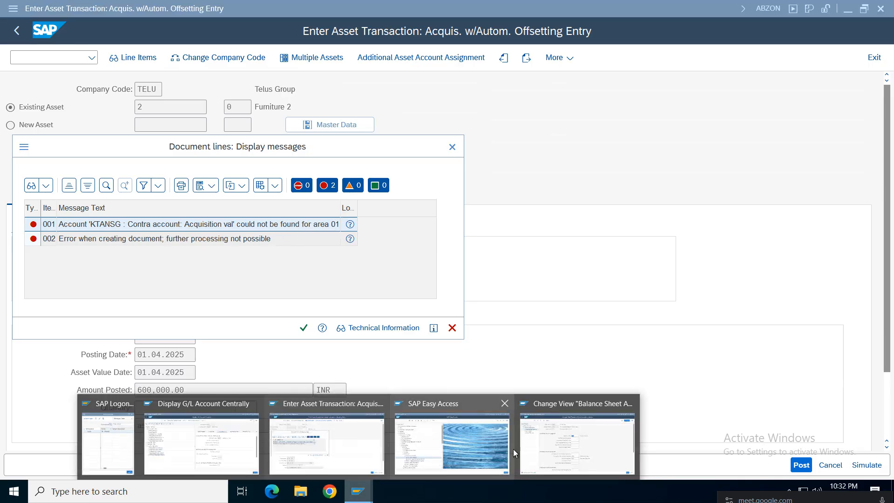
left_click(567, 446)
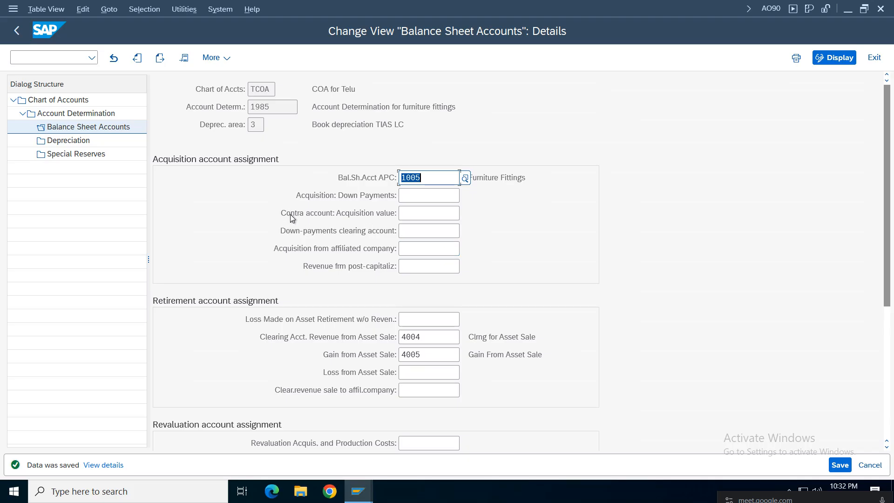
left_click(405, 216)
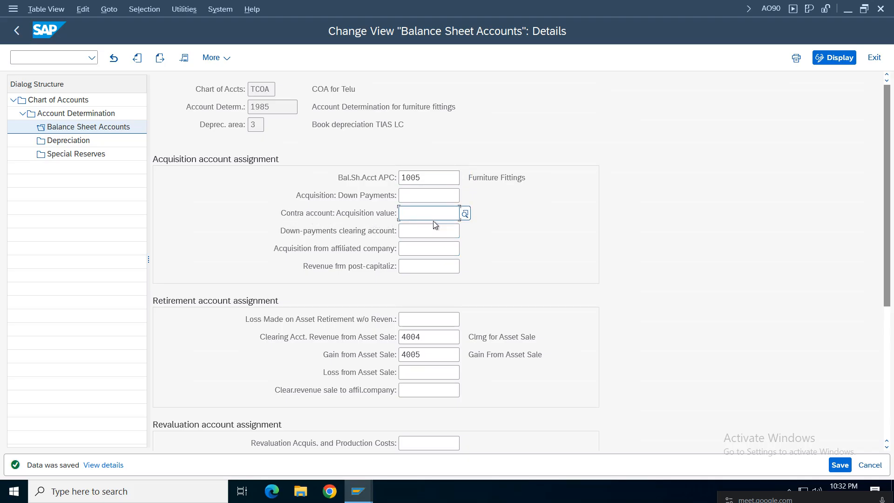
key("F1")
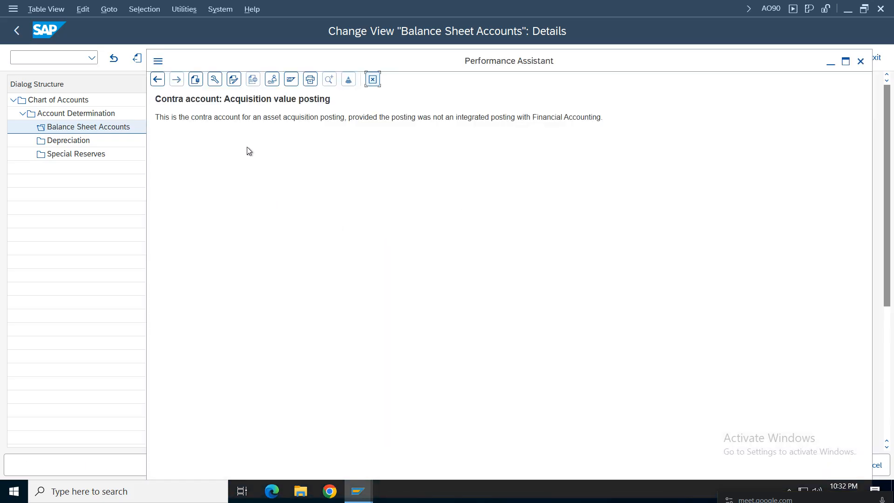
left_click(214, 80)
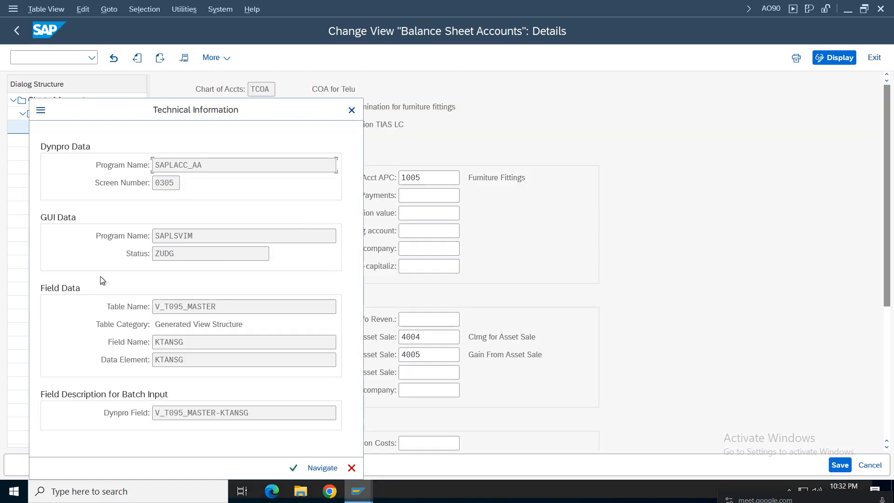
left_click(352, 110)
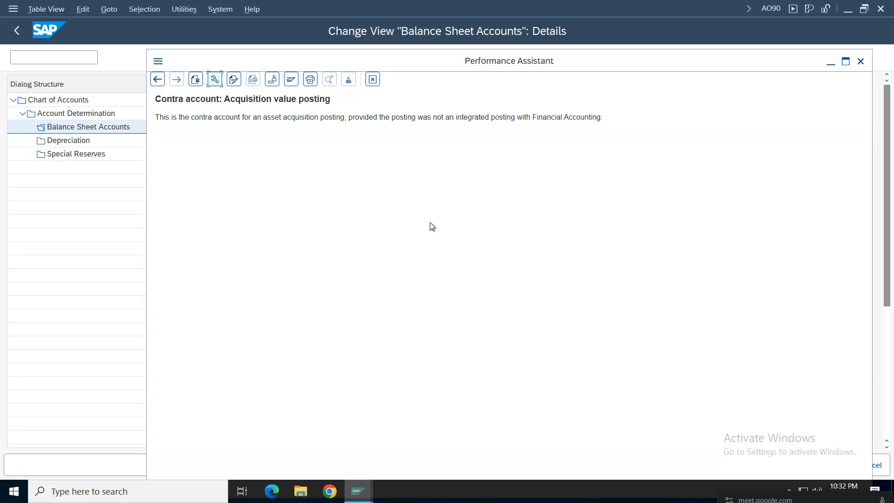
left_click(373, 81)
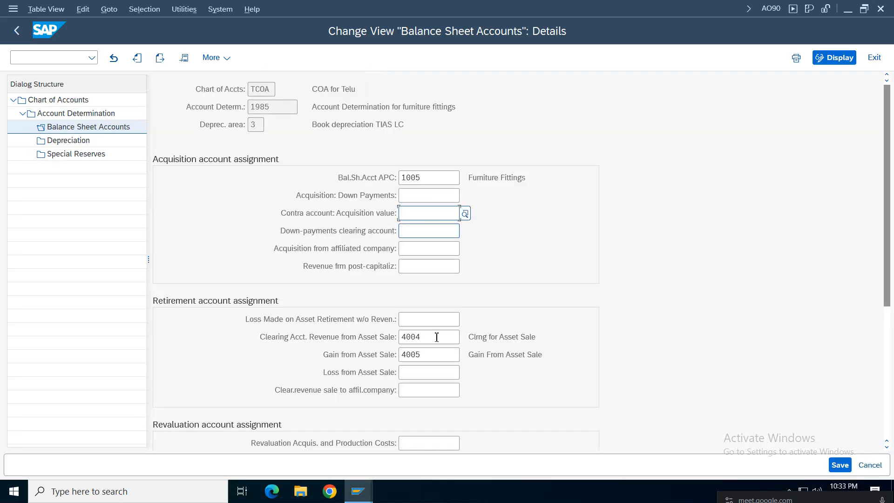
- Switch to the FS00 session and start creating G/L account 1007 in company code TELU
left_click(358, 491)
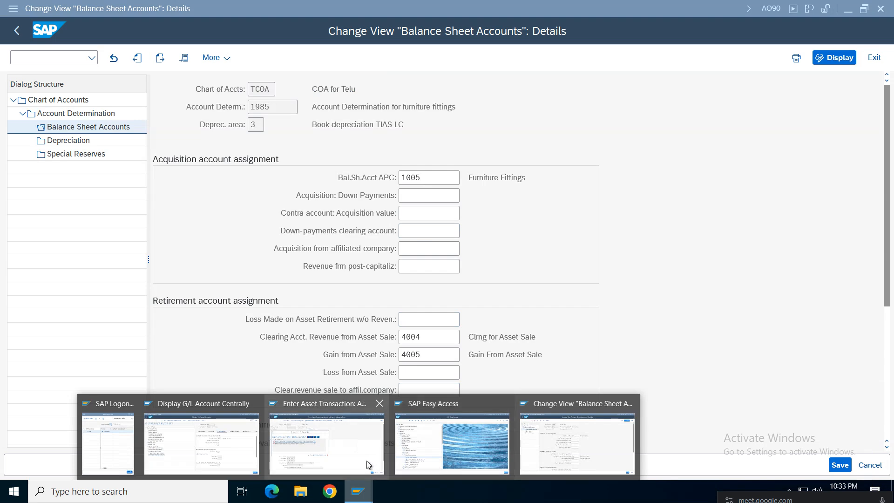
left_click(205, 440)
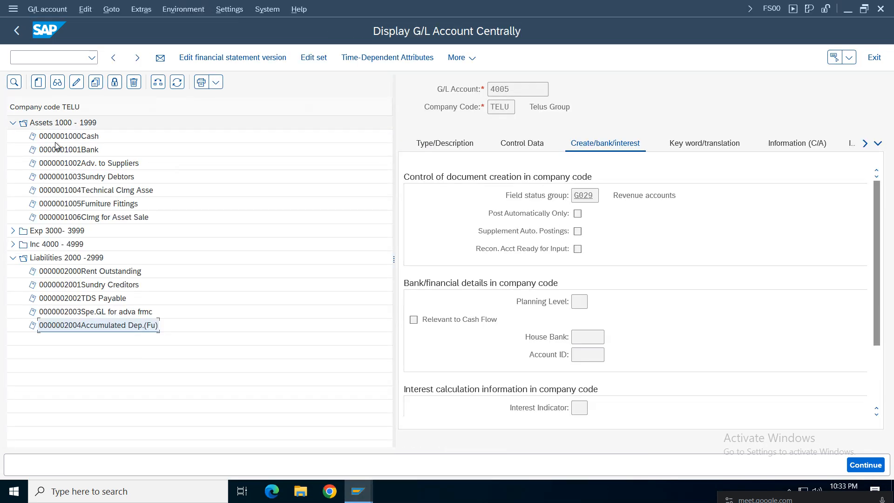
left_click(13, 258)
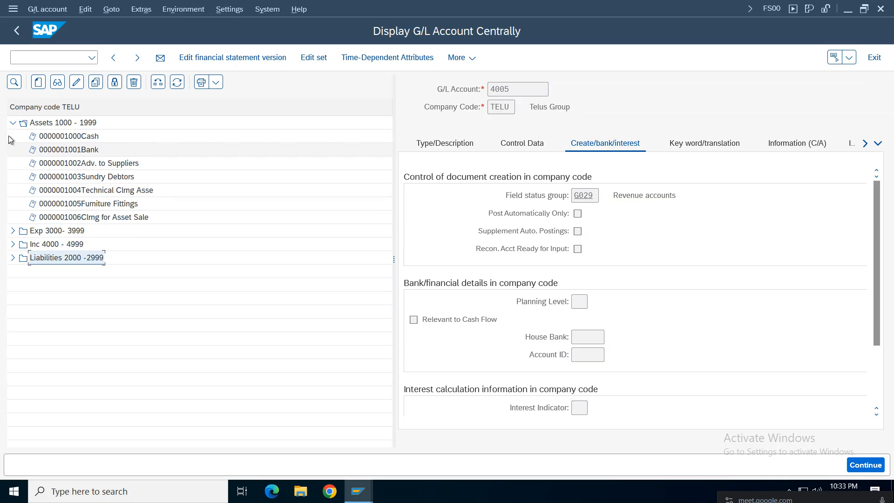
left_click(79, 217)
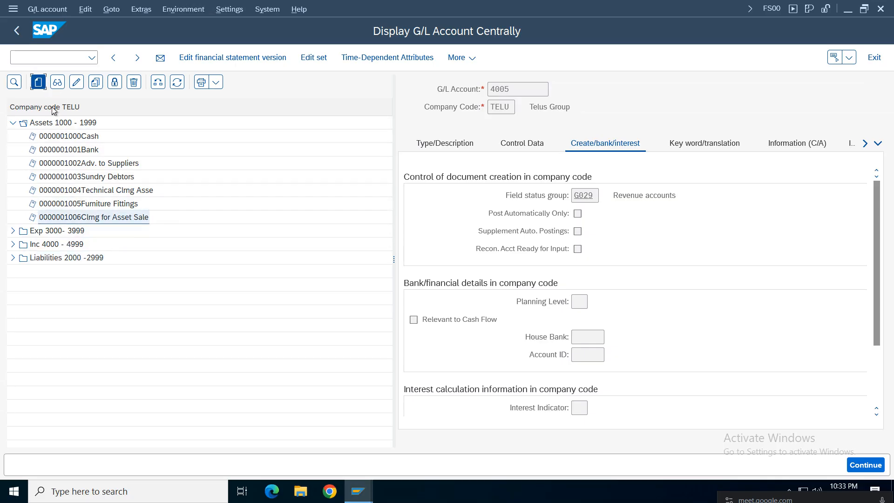
type("100")
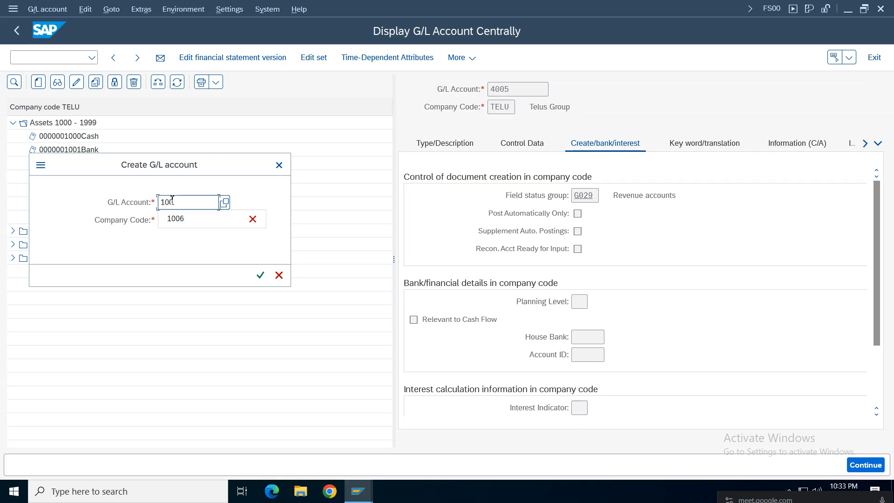
type("7")
left_click_drag(185, 164, 383, 191)
left_click(459, 304)
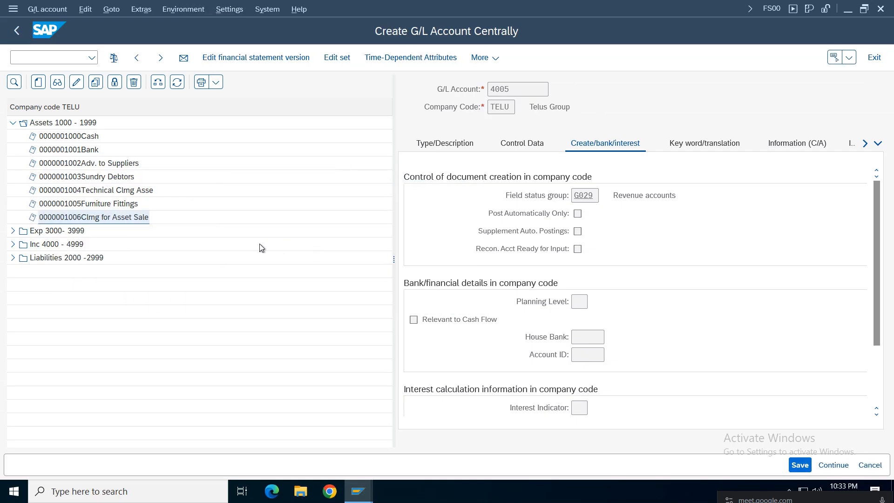
- Set account 1007's type to Balance Sheet Account and its account group to ASSE Assets 1000 - 1999
left_click(445, 143)
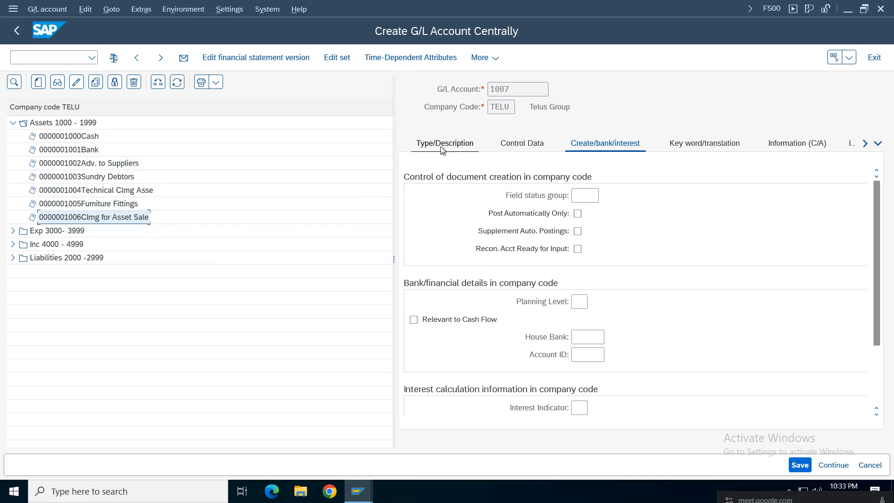
left_click(585, 195)
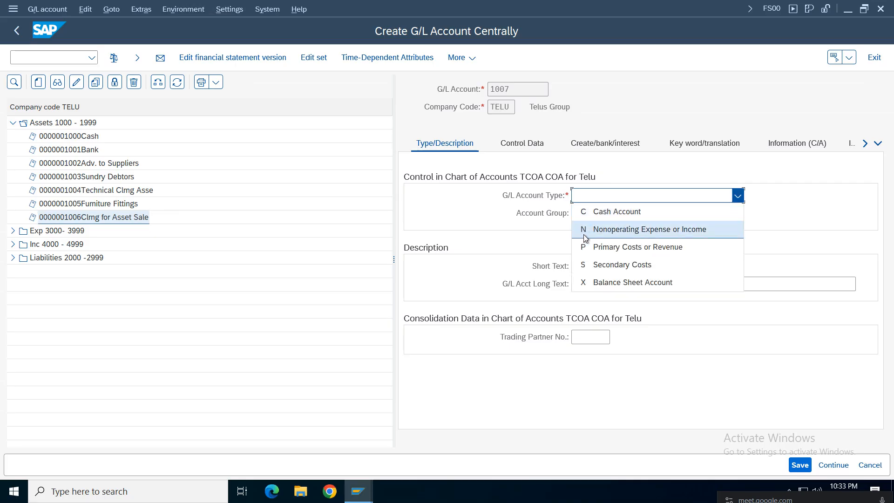
left_click(608, 283)
left_click(587, 215)
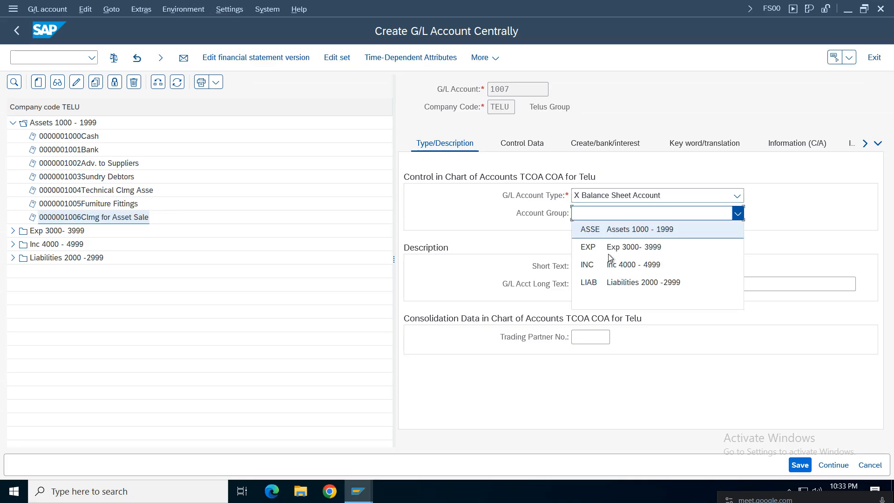
left_click(606, 224)
- Enter "Contra Aquisition" as both the short text and the long text of account 1007
left_click(592, 267)
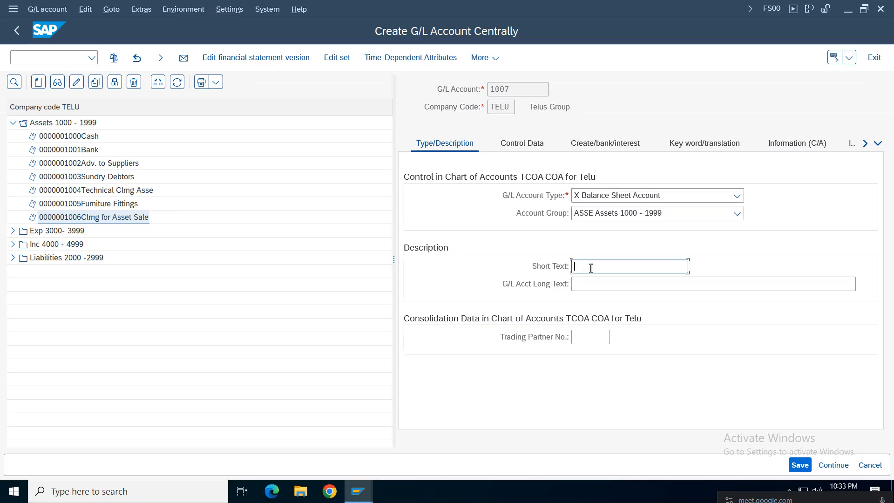
type("Contra")
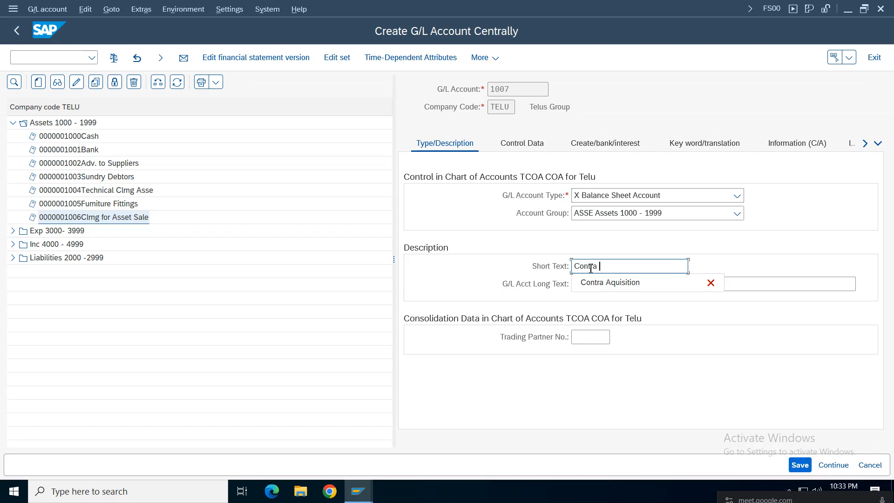
left_click(625, 284)
left_click(617, 285)
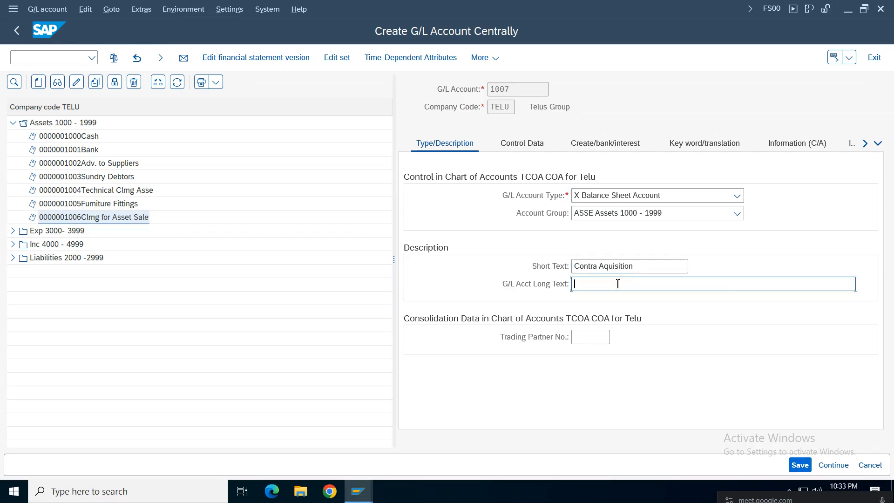
type("Cont")
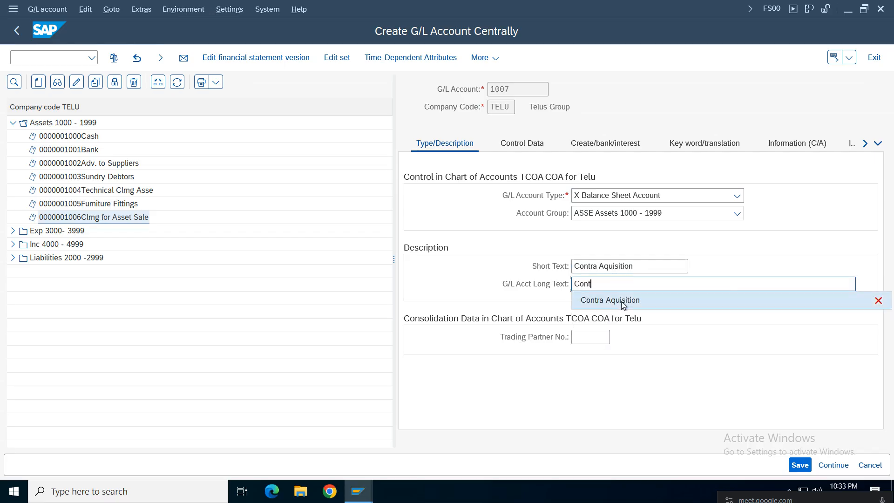
left_click(605, 300)
- In account 1007's control data, enable balances in local currency only and set the sort key to 018
left_click(519, 144)
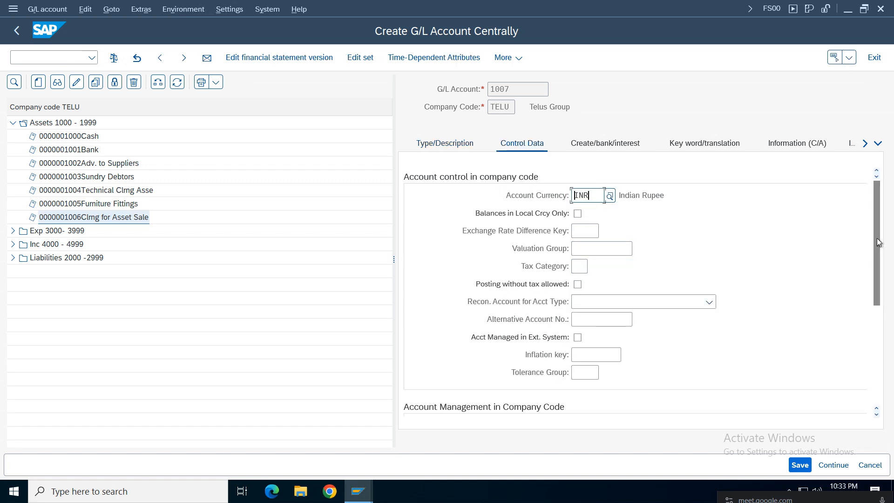
left_click(577, 213)
left_click_drag(881, 235, 880, 317)
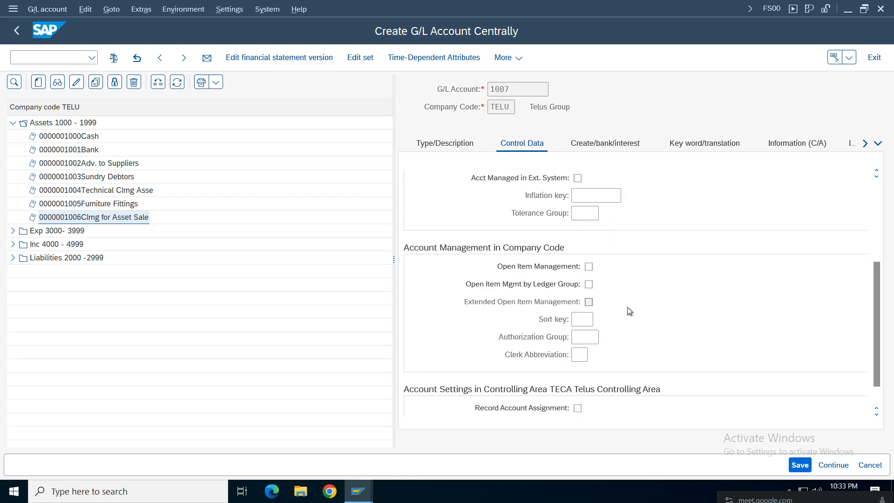
left_click(582, 319)
type("018")
left_click(588, 337)
scroll(877, 305, "down", 1)
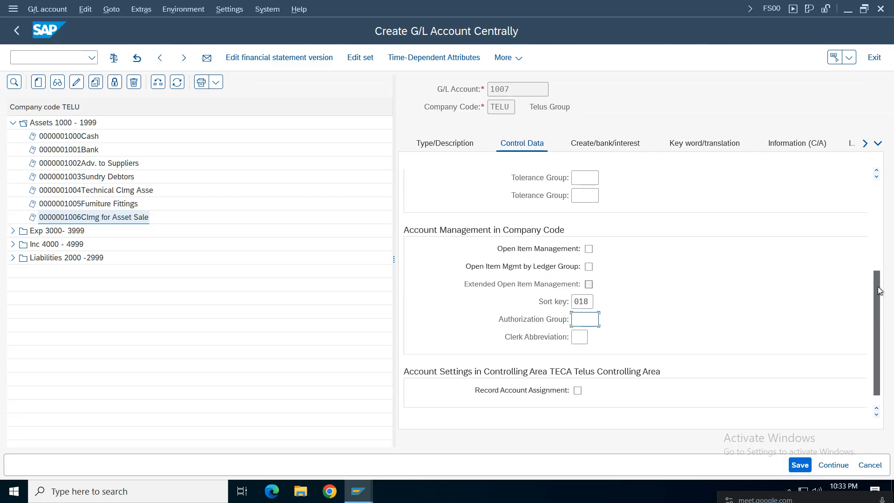
scroll(745, 233, "up", 3)
- Assign field status group G001 to account 1007 and save the new G/L account
left_click(605, 143)
left_click(585, 192)
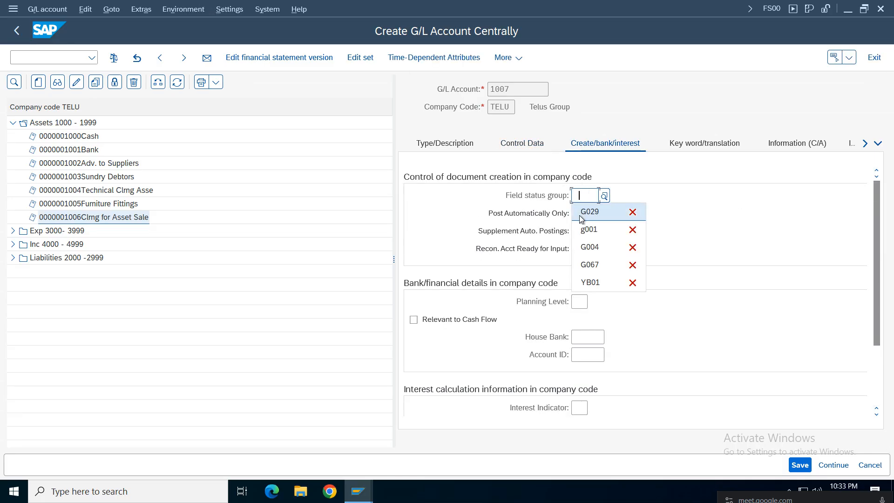
left_click(605, 228)
left_click(801, 465)
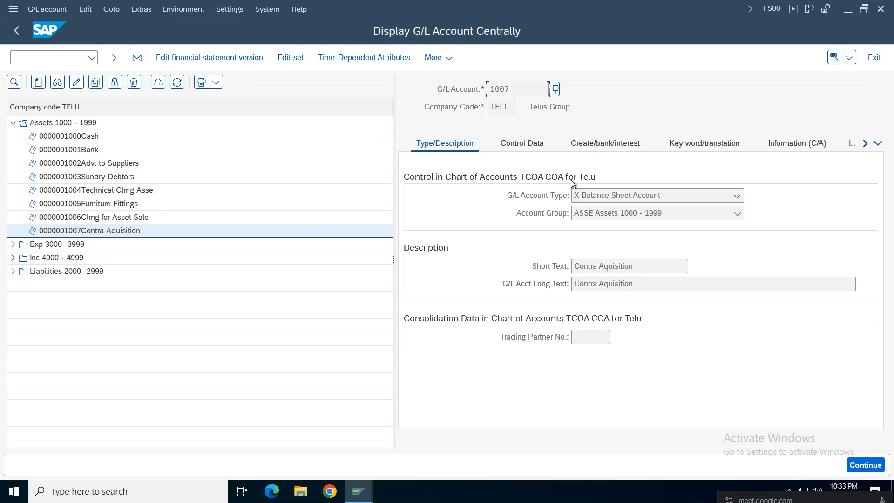
- Switch to the AO90 balance sheet accounts and assign account 1007 as the acquisition value contra account for depreciation area 3
mouse_move(357, 492)
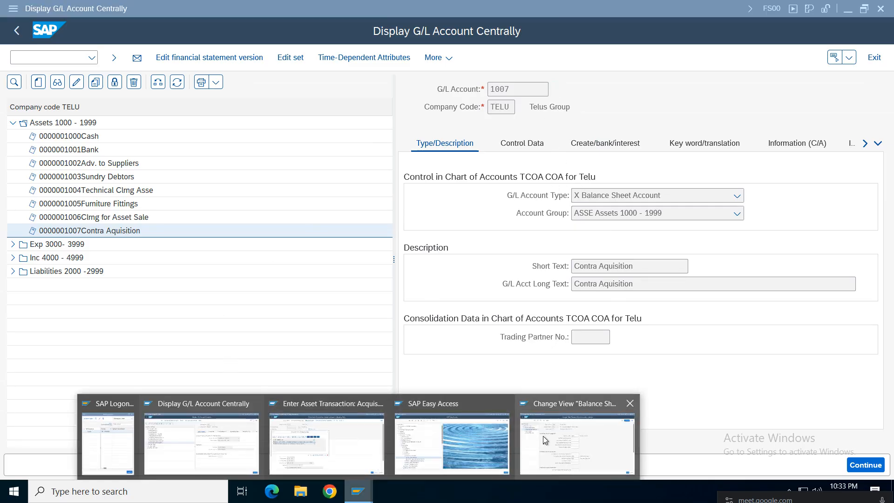
mouse_move(325, 442)
left_click(579, 448)
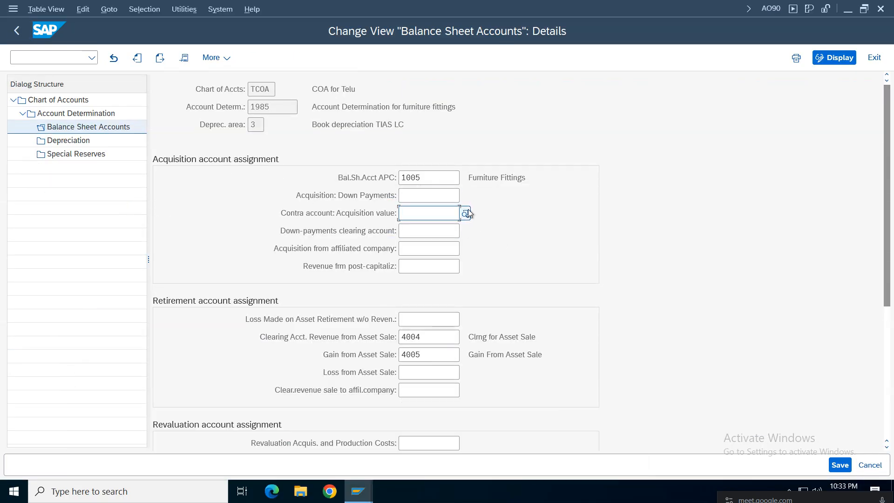
double_click(446, 178)
left_click(436, 215)
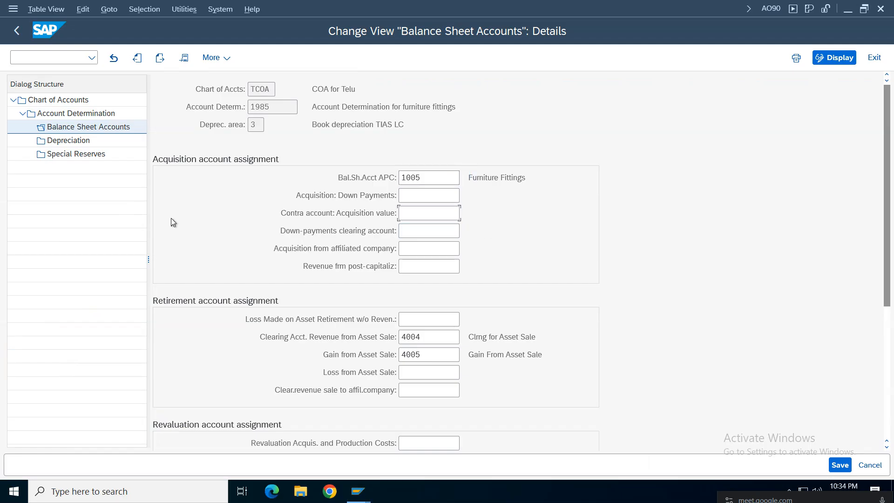
key("F4")
key("Return")
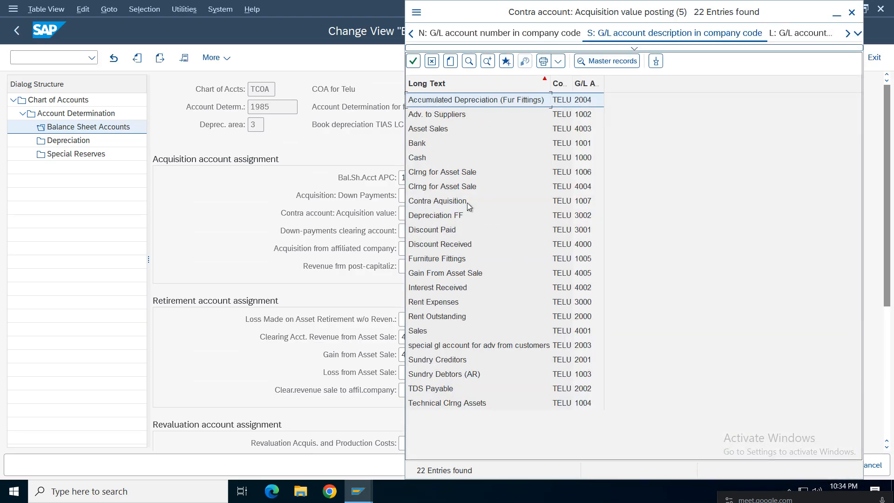
double_click(568, 207)
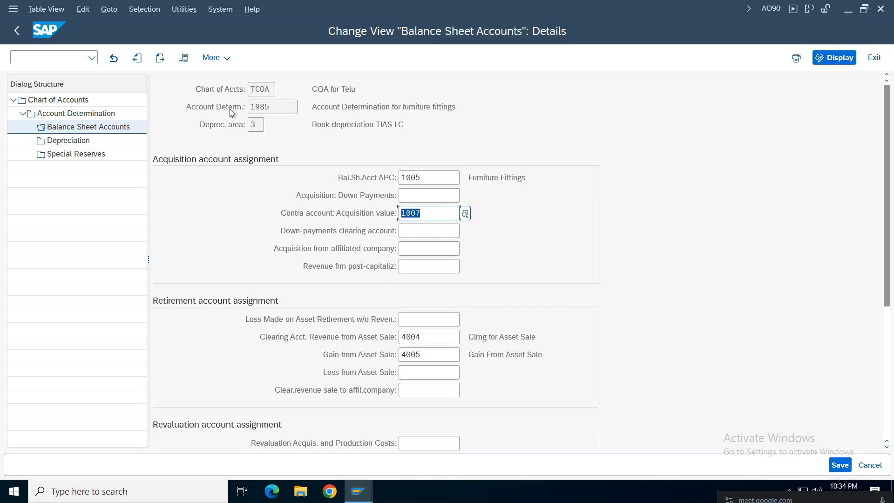
- Assign account 1007 as the acquisition value contra account for depreciation area 1 and save the account determination
left_click(160, 59)
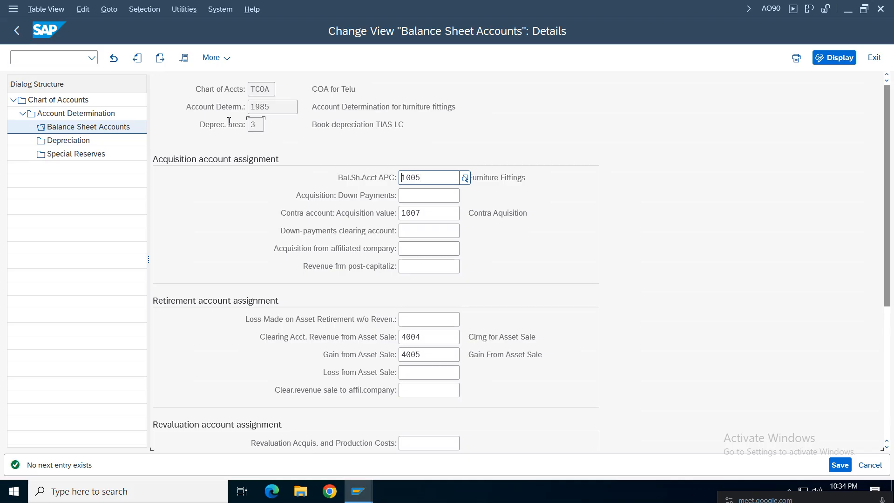
left_click_drag(256, 124, 223, 118)
left_click(137, 58)
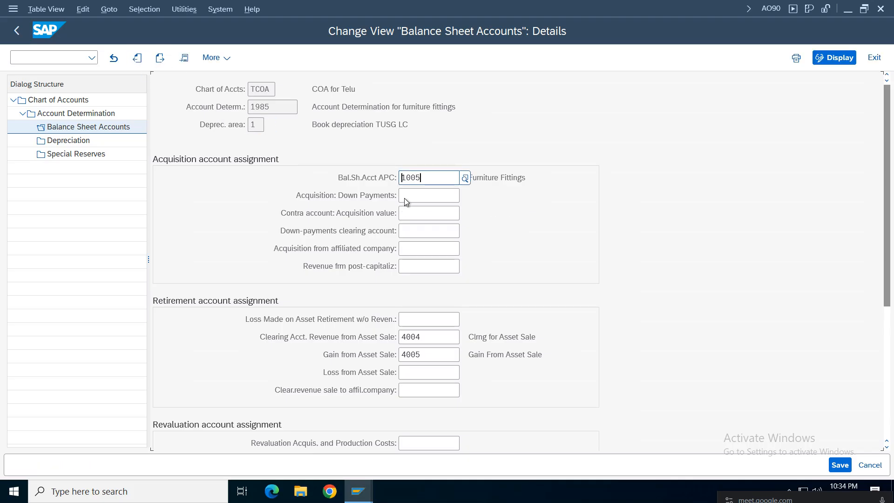
left_click(423, 213)
left_click(422, 230)
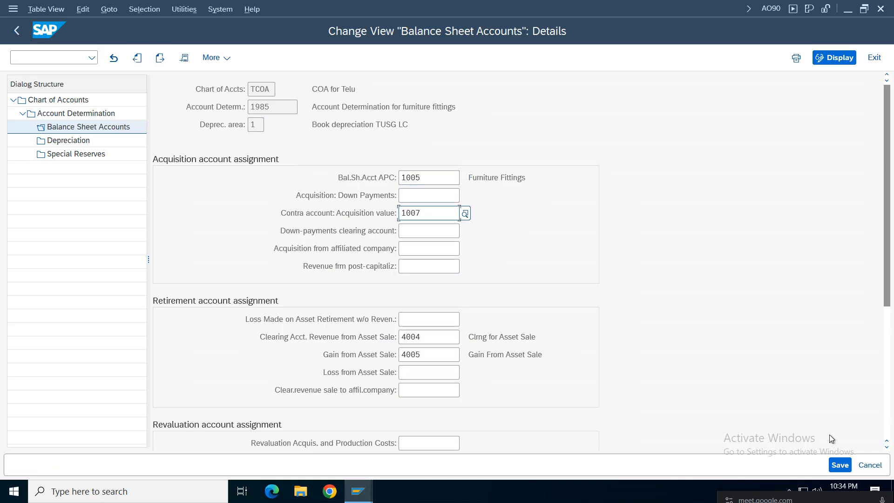
left_click(840, 465)
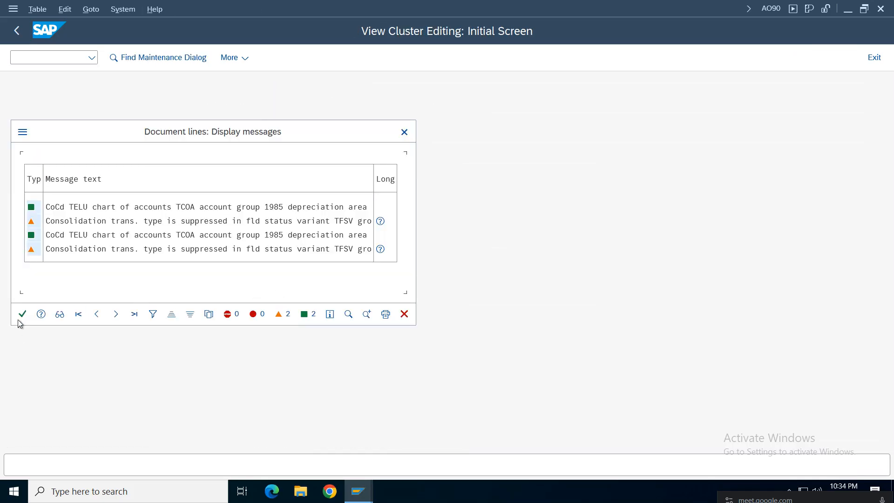
left_click(21, 315)
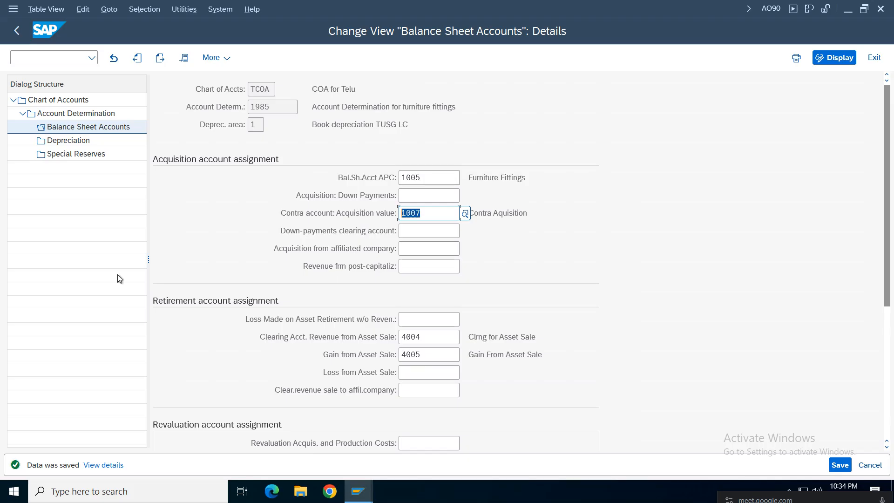
left_click(425, 216)
- Return to the Furniture 2 acquisition entry, dismiss its error messages and simulate the posting
mouse_move(359, 499)
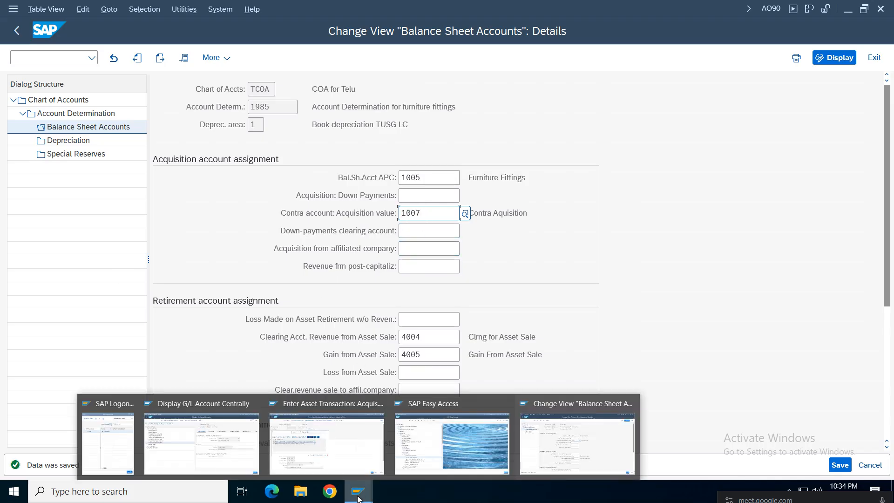
left_click(326, 442)
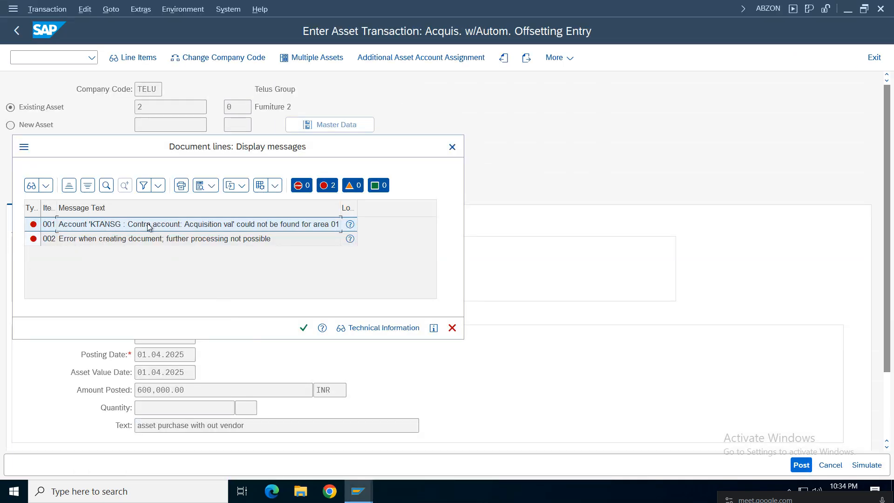
left_click(302, 328)
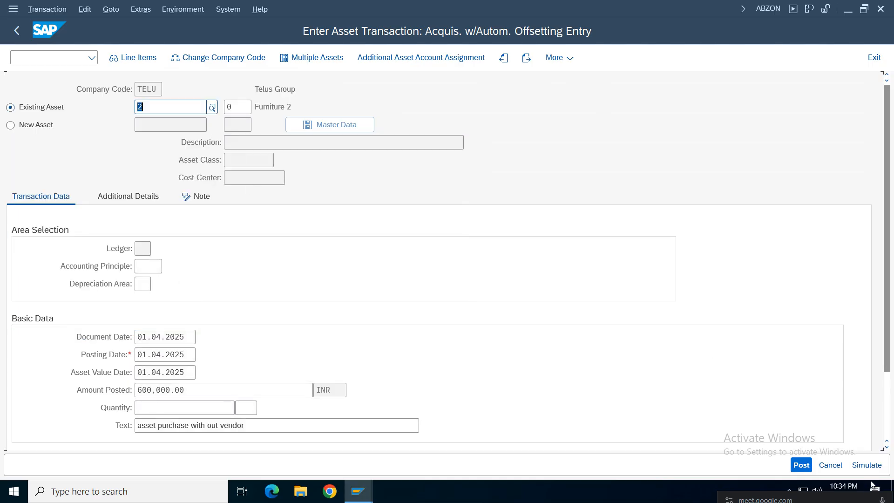
left_click(867, 465)
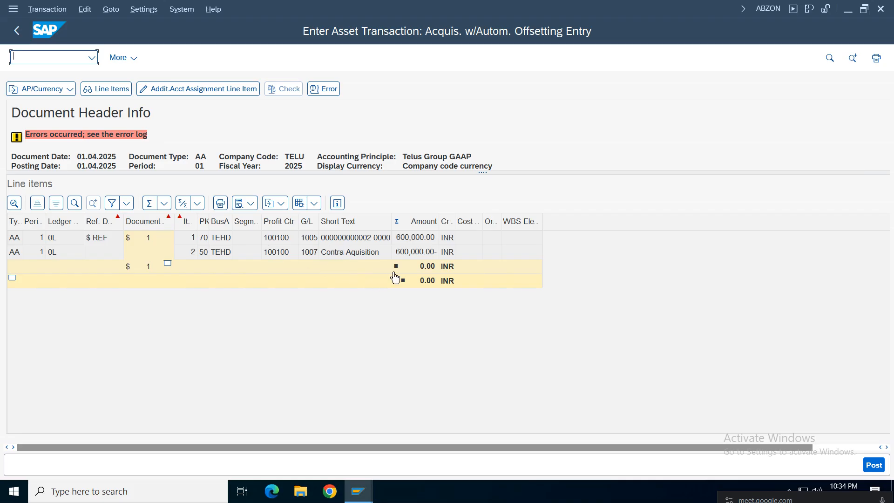
- Review the simulated line items for accounts 1005 and 1007, and open the simulation's error log
left_click(341, 254)
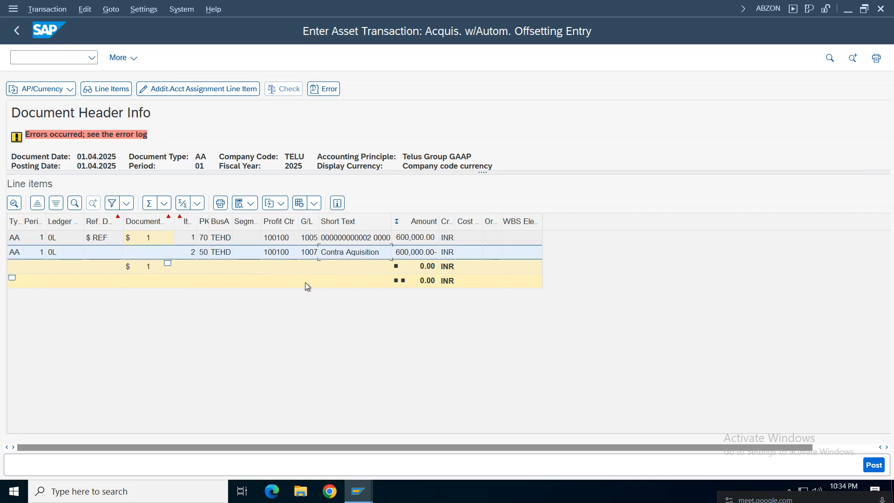
left_click(352, 240)
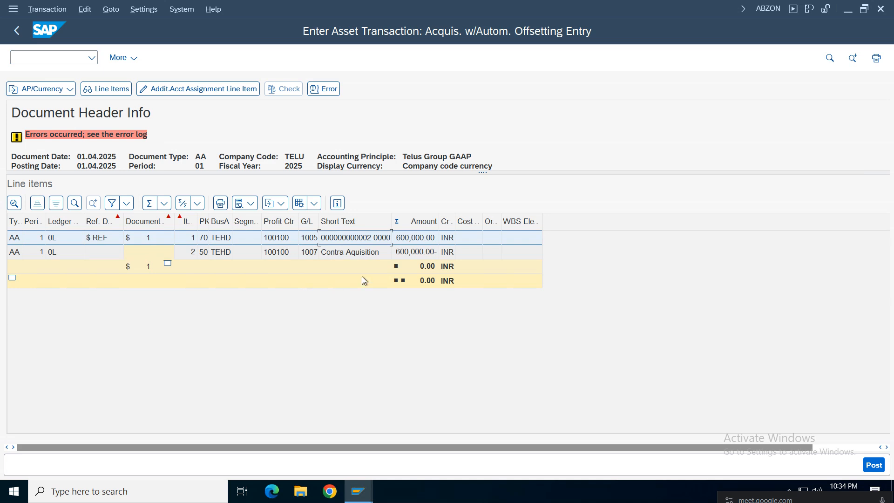
left_click(355, 254)
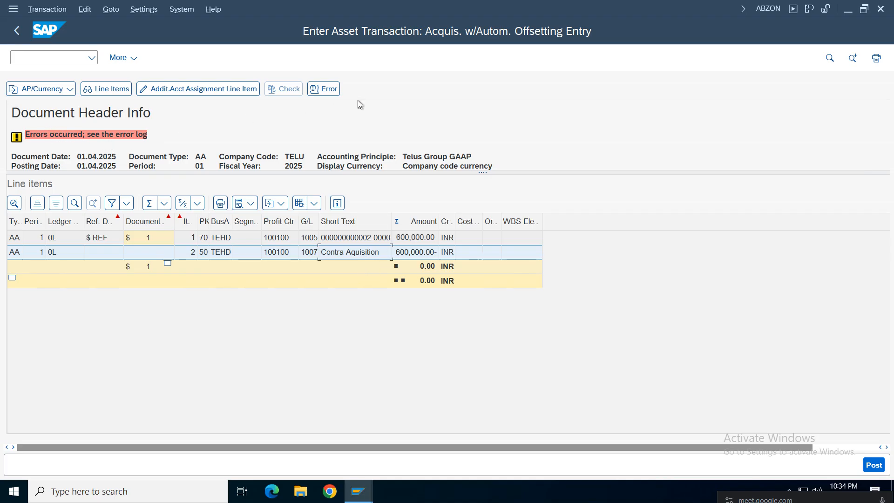
left_click(324, 88)
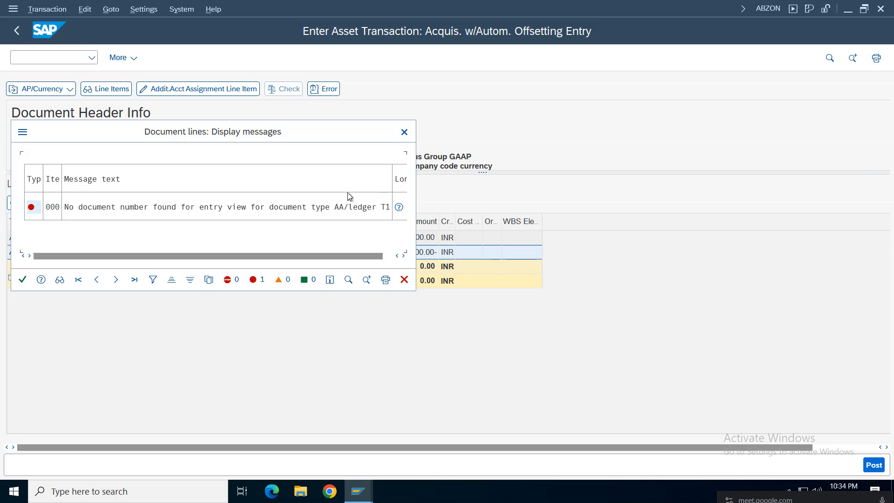
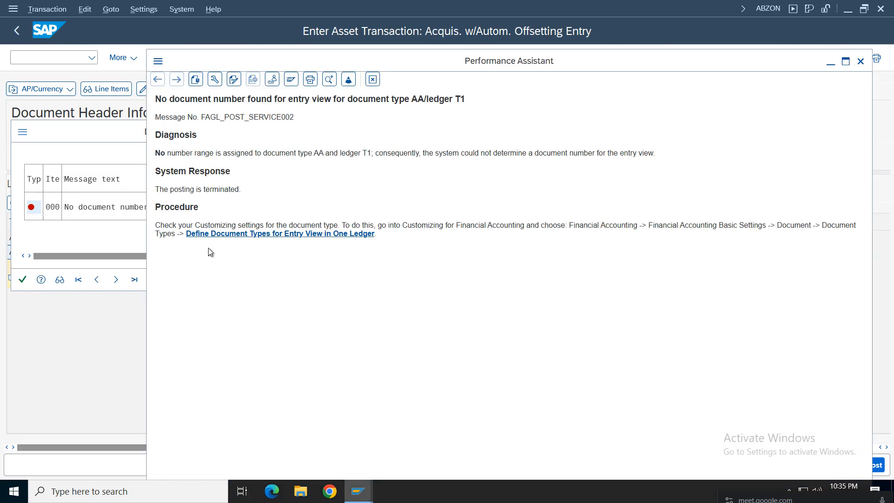
- From the error's help text, open the customizing activity Define Document Types in a Ledger for ledger T1
left_click(218, 233)
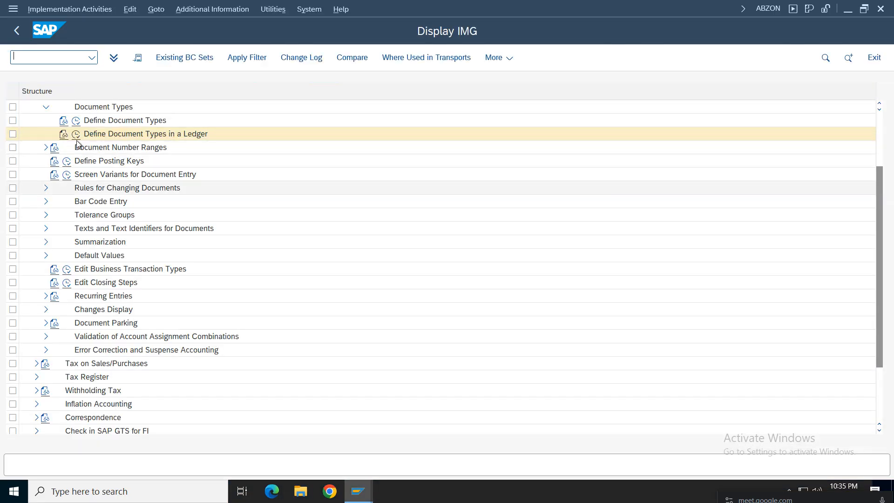
left_click(76, 135)
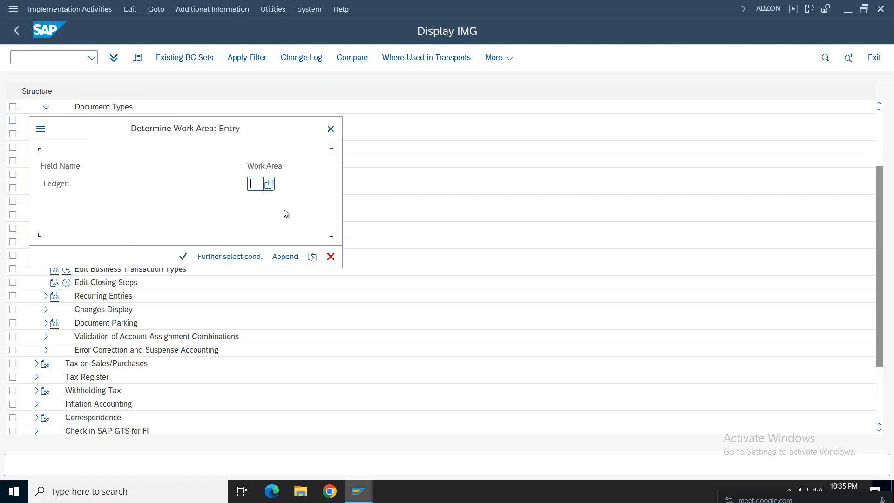
type("0L")
key("Return")
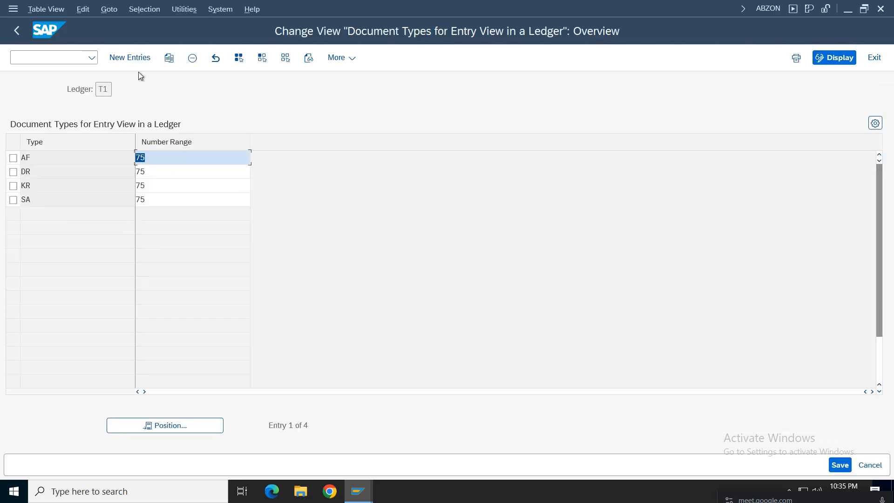
- Add document type AA with number range 75 for ledger T1 and save it to the proposed customizing request
left_click(124, 58)
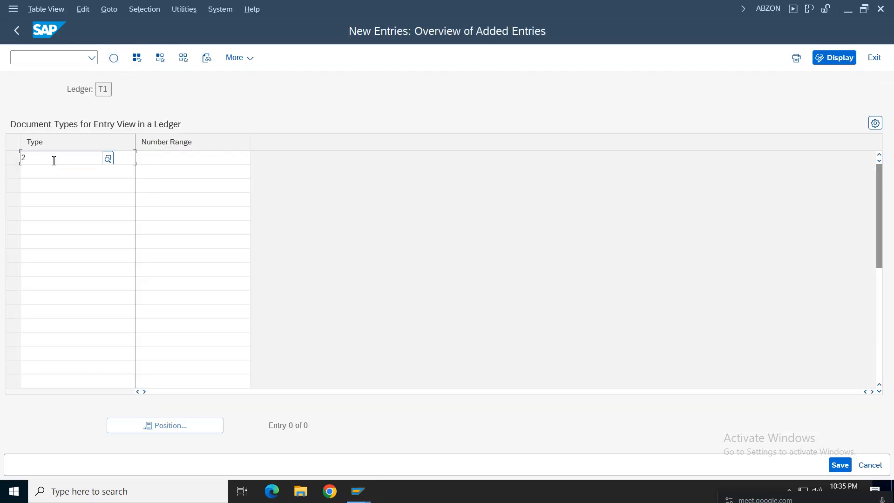
type("aa")
left_click(188, 158)
left_click(161, 184)
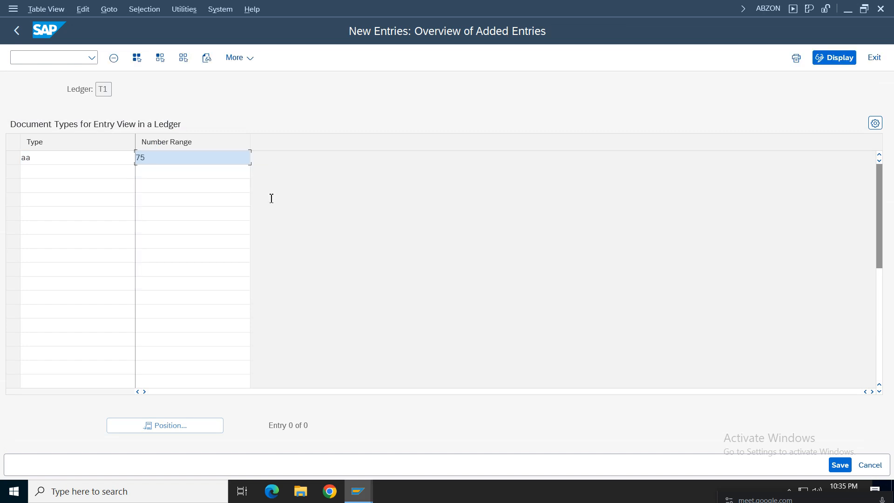
left_click(844, 470)
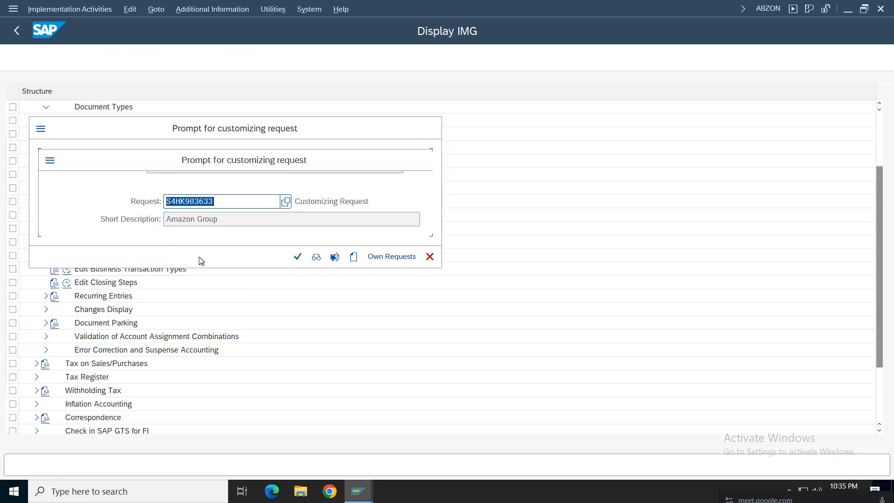
key("Return")
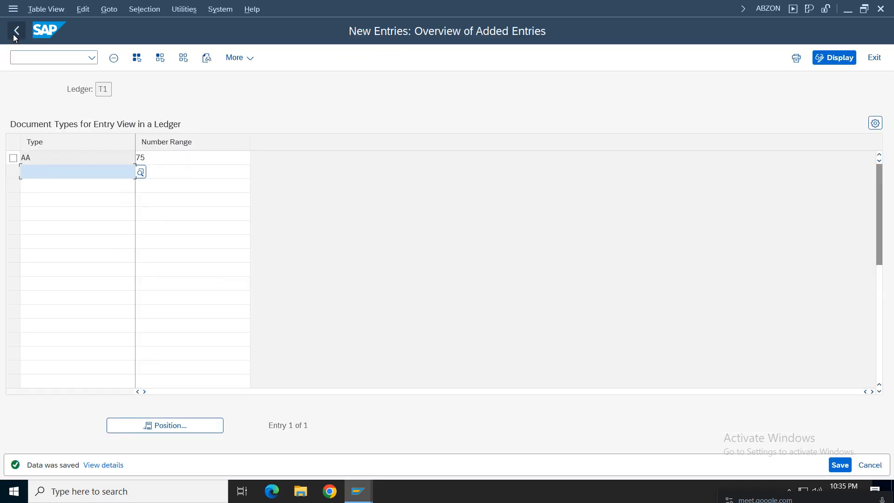
- Leave the customizing and error log, return to the asset transaction and simulate the Furniture 2 acquisition again
left_click(17, 31)
left_click(10, 34)
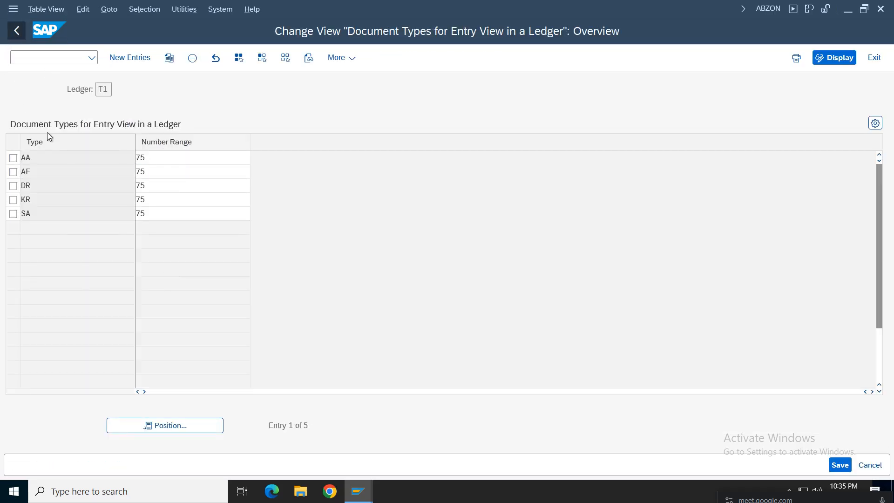
left_click(14, 36)
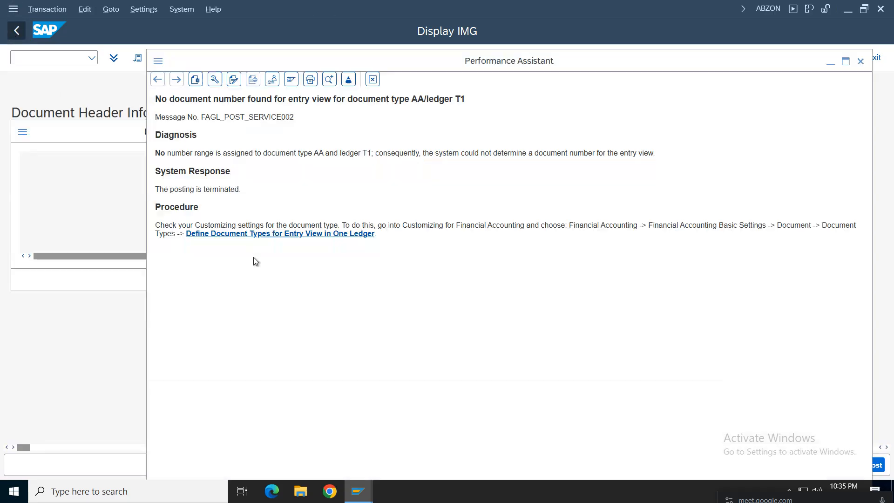
left_click(373, 82)
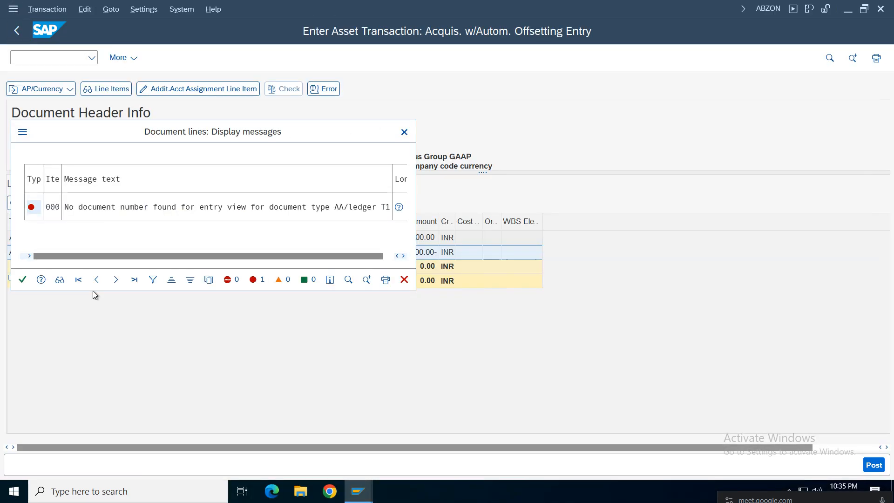
left_click(23, 280)
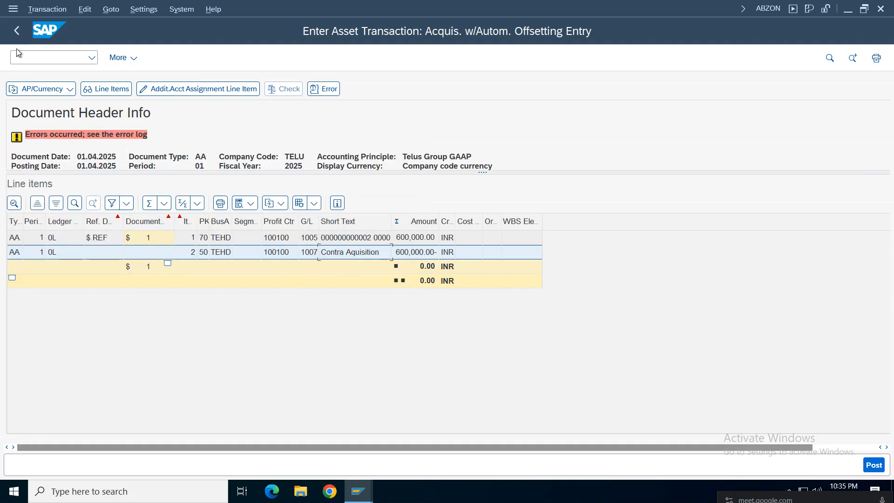
left_click(17, 31)
left_click(876, 468)
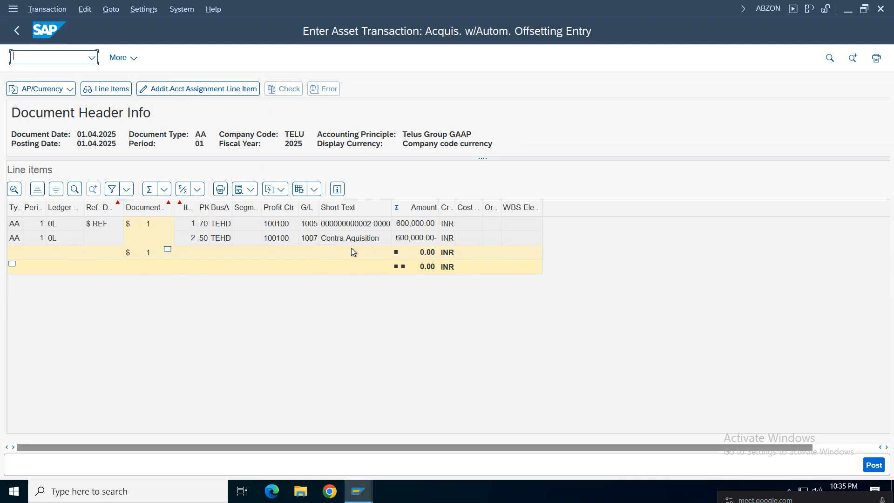
- Check both simulated line items and post the Furniture 2 acquisition, moving the resulting message dialog clear of the entry data
left_click(356, 225)
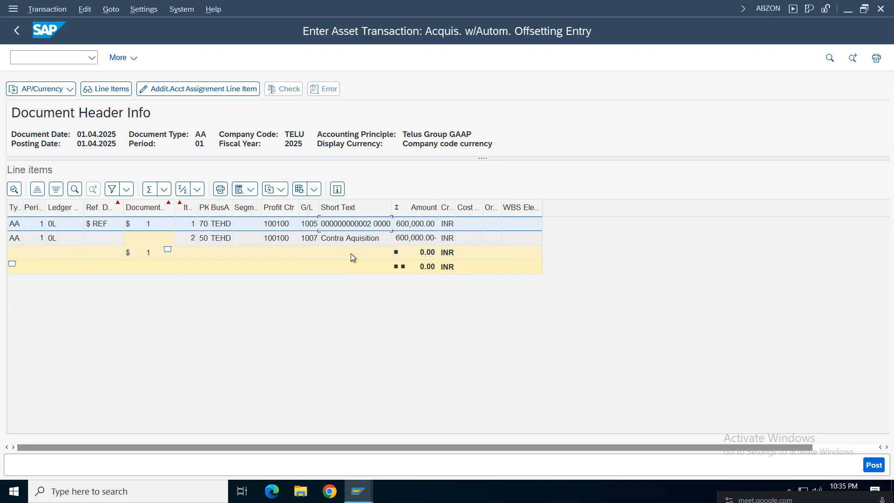
left_click(352, 240)
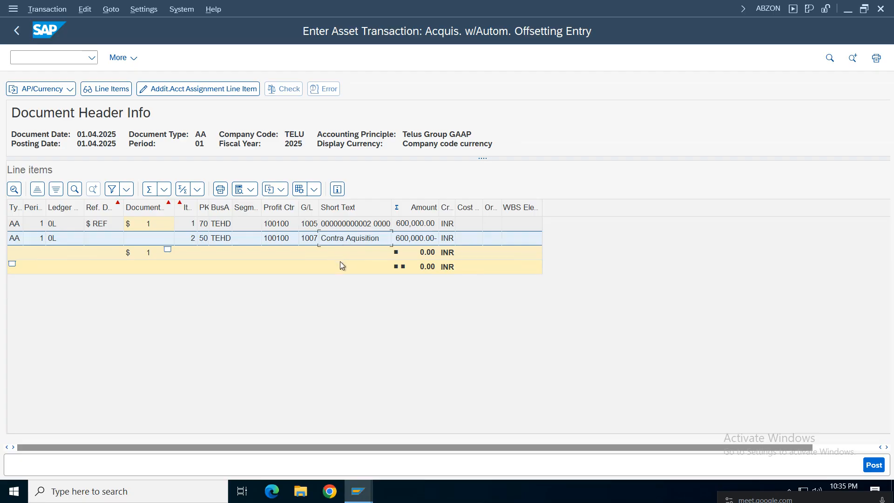
left_click(874, 465)
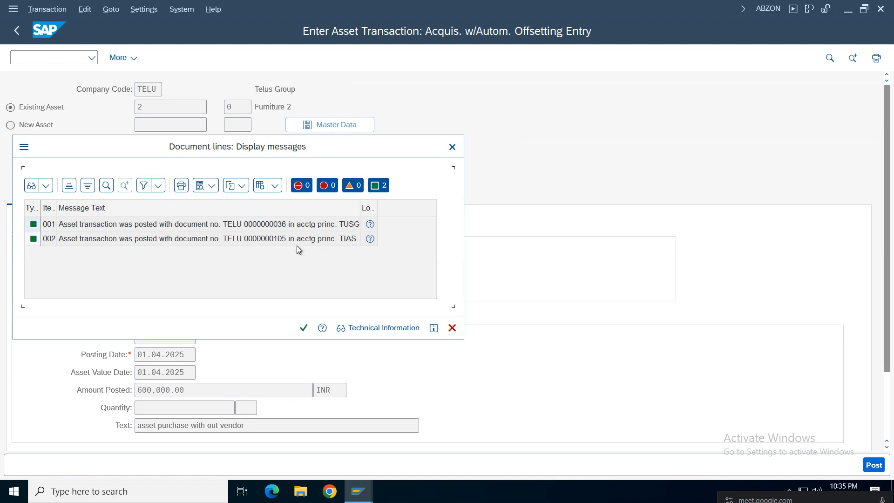
left_click_drag(215, 151, 316, 121)
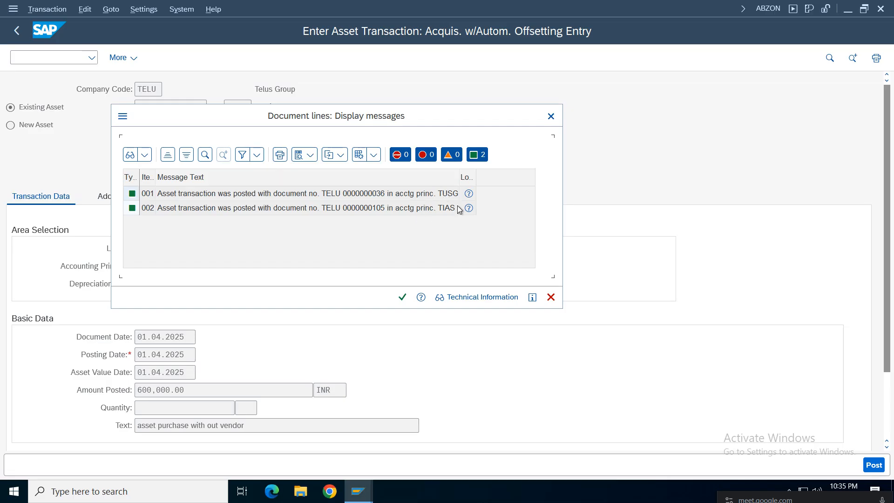
- Acknowledge the posting messages for both accounting principles and leave the asset acquisition transaction
left_click(401, 296)
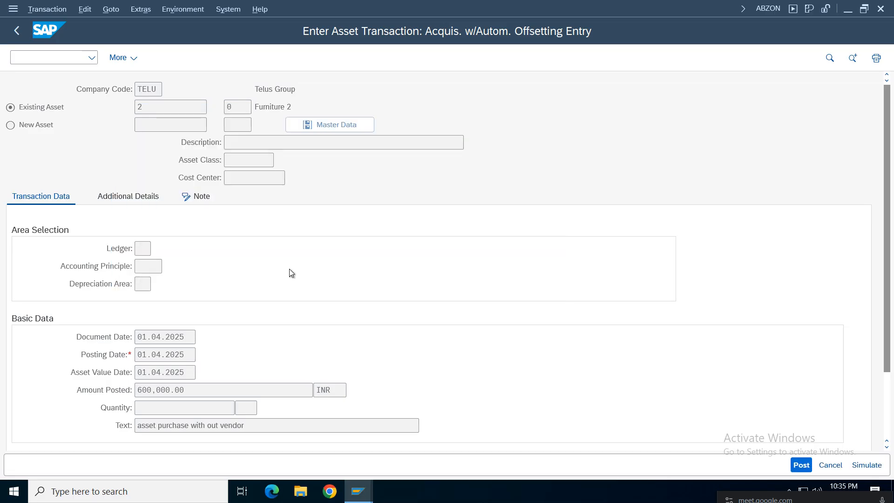
left_click(17, 32)
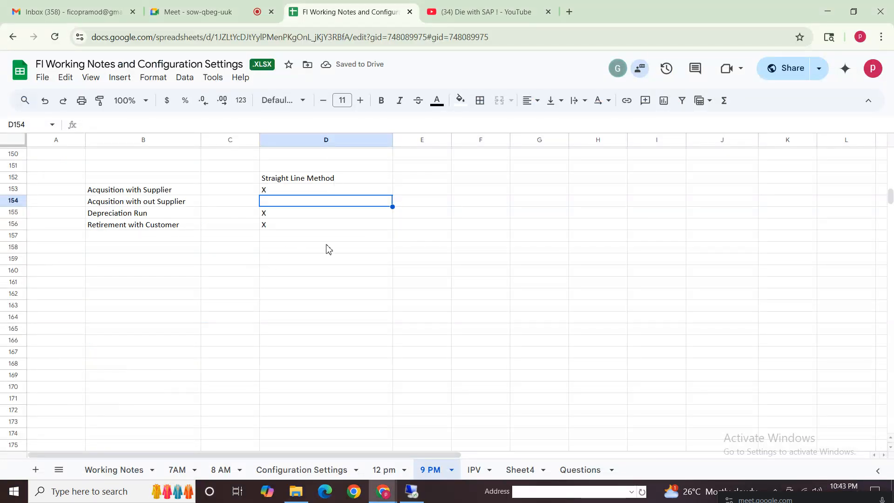
- In the Google Sheets notes, mark Acqusition with out Supplier with X under Straight Line Method
left_click(328, 248)
left_click(152, 202)
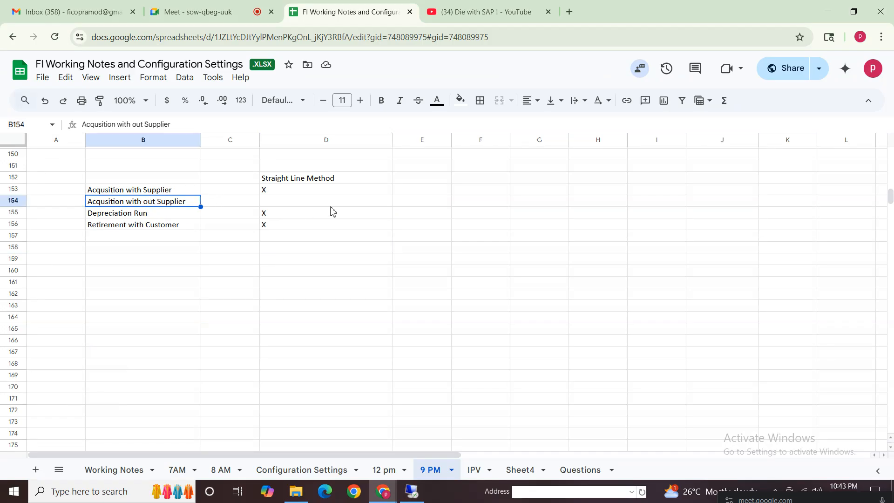
left_click(317, 203)
type("X")
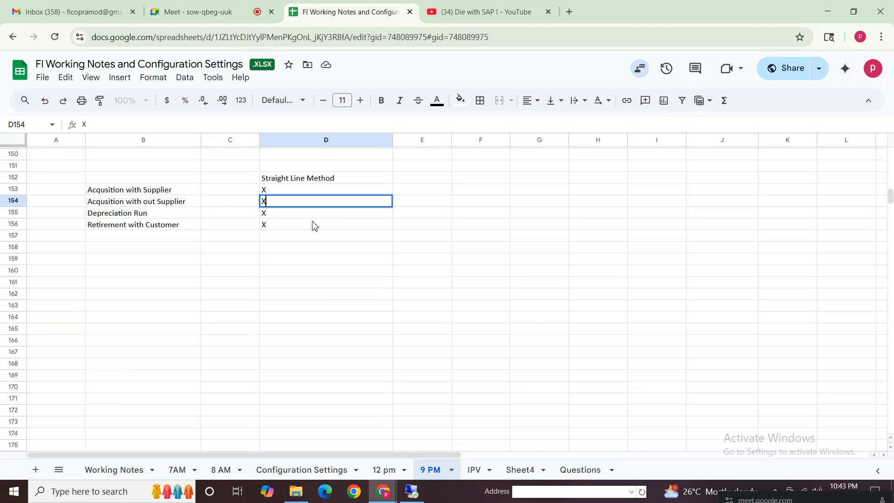
left_click(298, 283)
left_click(289, 202)
left_click(140, 194)
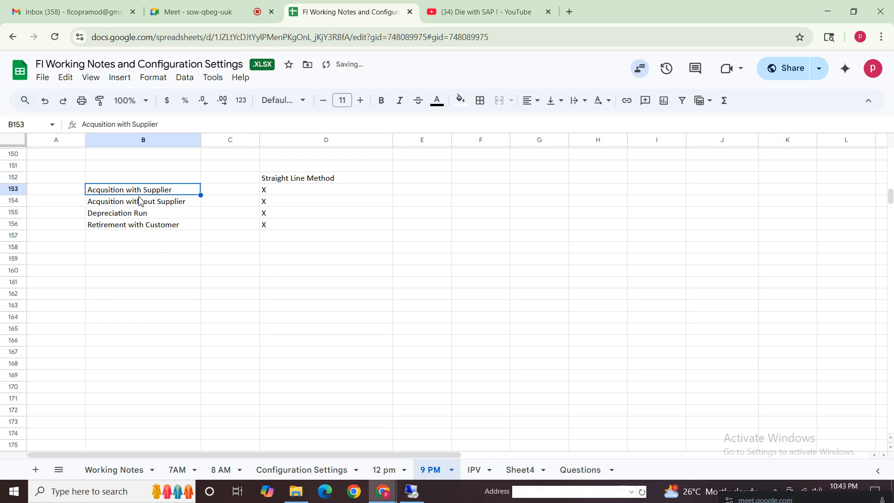
left_click(309, 203)
left_click(136, 279)
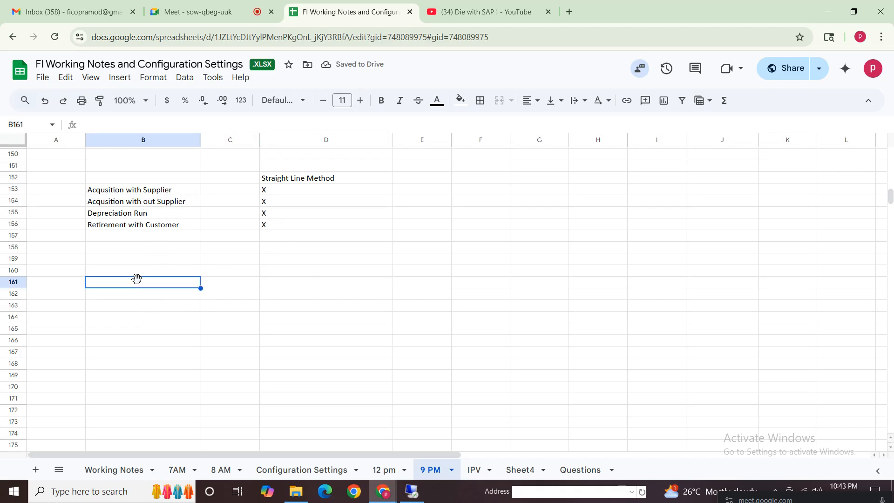
left_click(118, 228)
- Switch back to SAP and look into ABAON - Asset Sale Without Customer under Retirement w/Revenue, leaving it without entering anything
left_click(412, 492)
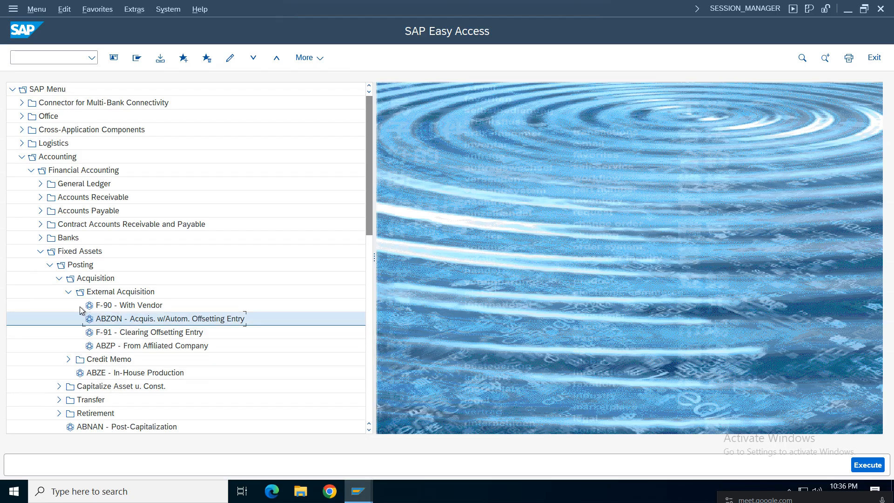
left_click(68, 292)
left_click(58, 278)
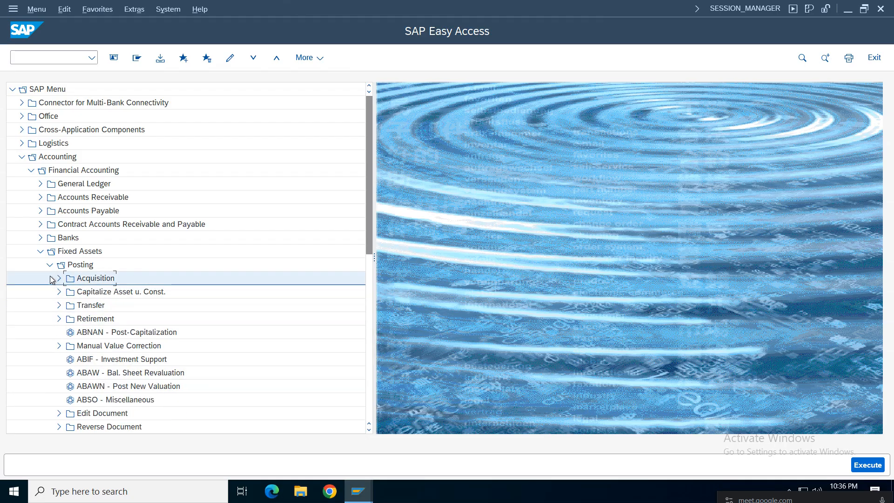
left_click(51, 264)
left_click(59, 319)
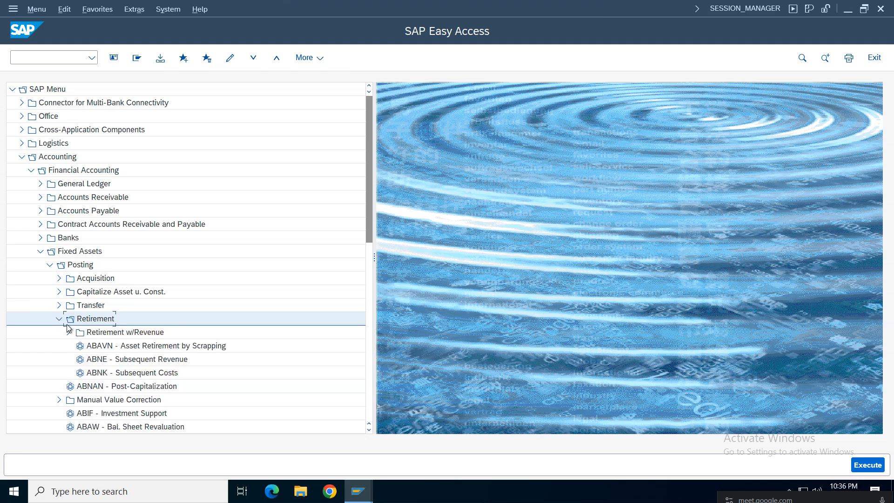
left_click(74, 333)
left_click(68, 332)
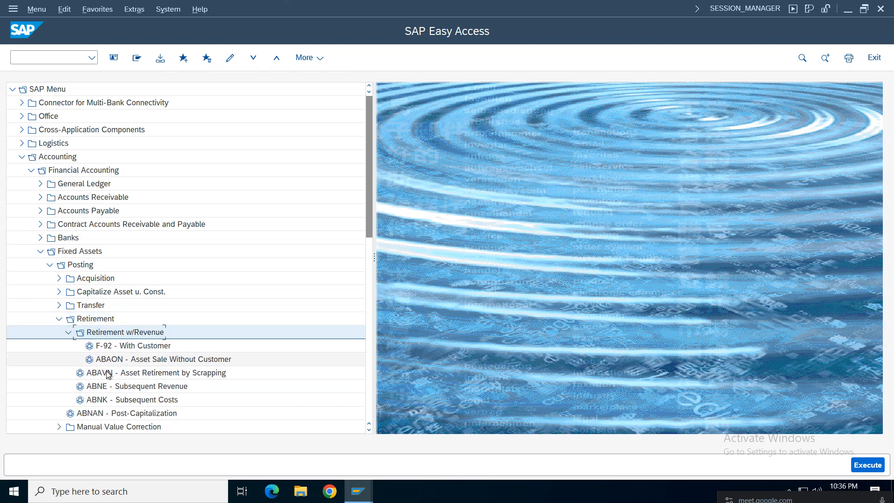
left_click(200, 361)
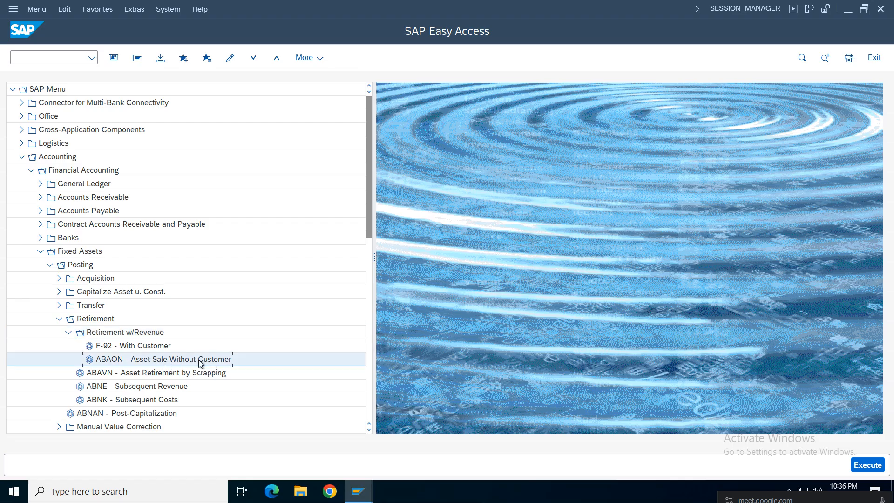
double_click(152, 361)
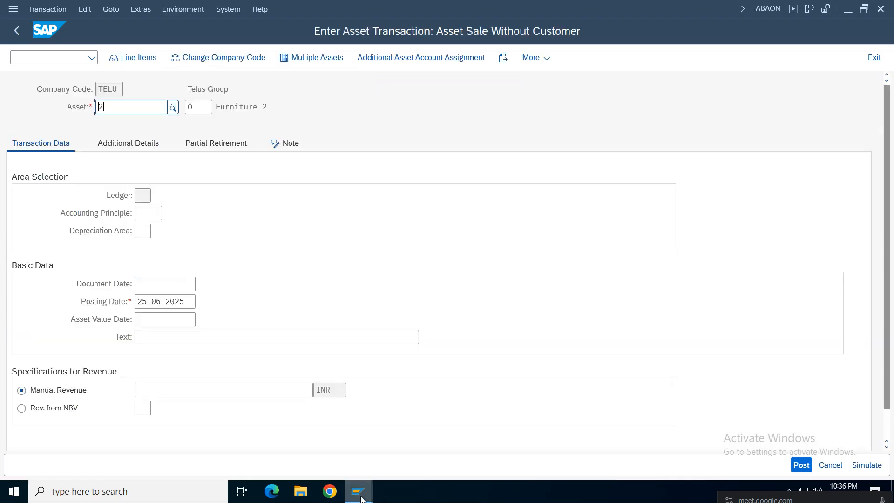
left_click(17, 31)
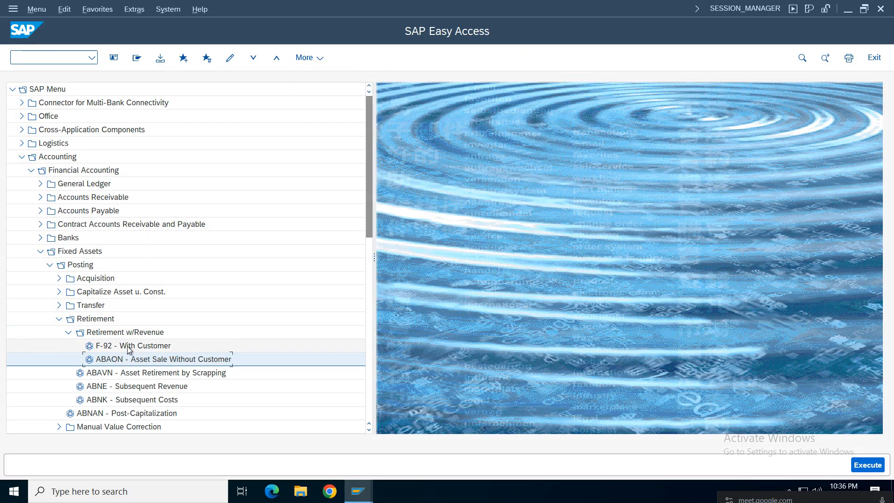
- Fold the Posting area away and open the depreciation run transaction AFAB under Fixed Assets periodic processing
left_click(59, 319)
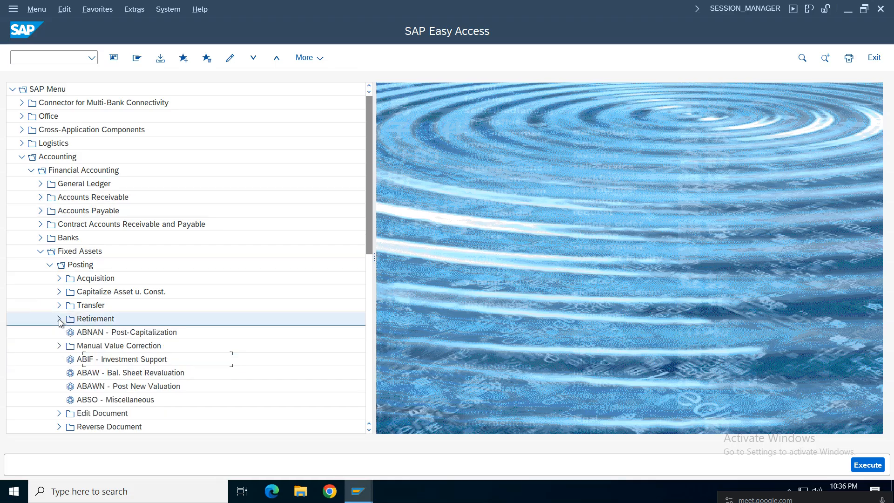
left_click(50, 265)
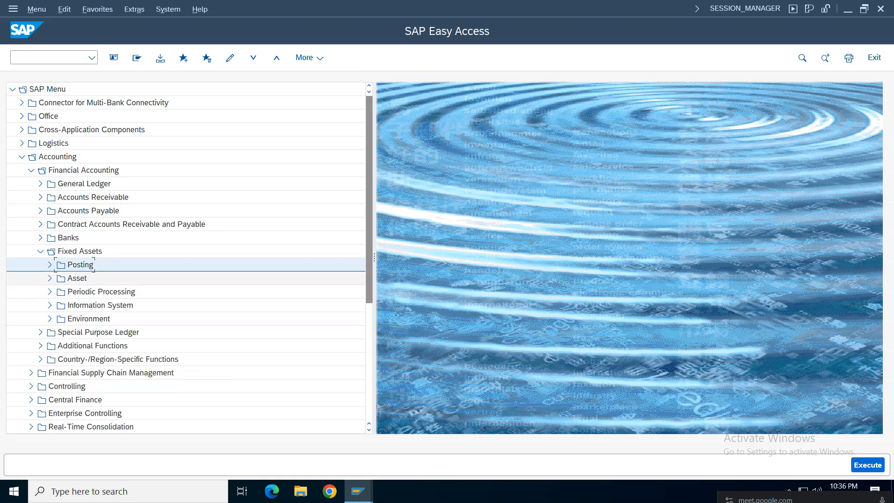
left_click(50, 265)
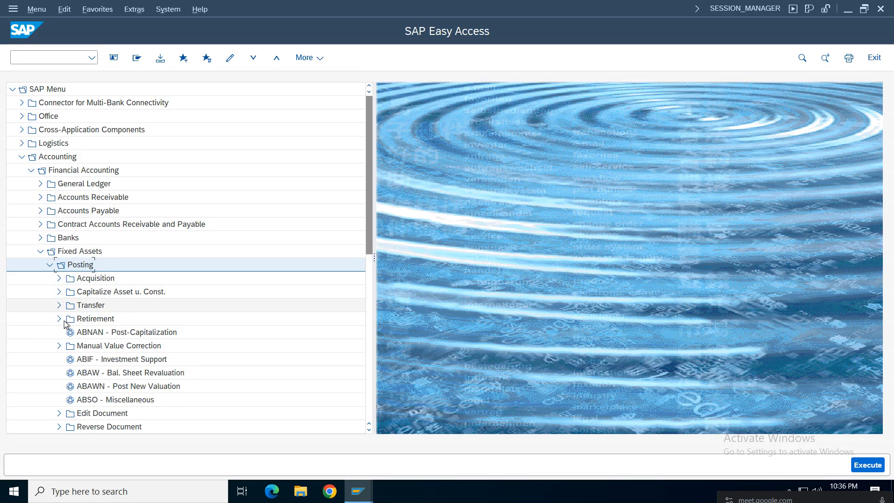
left_click(49, 265)
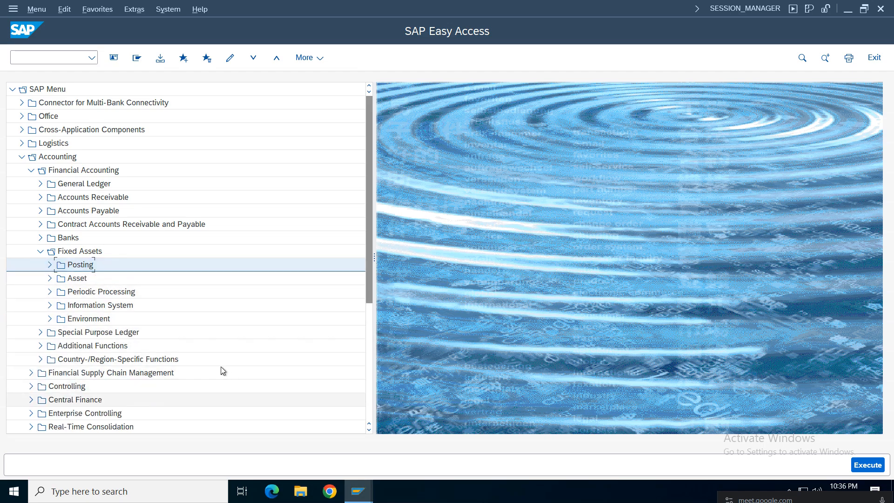
left_click(50, 292)
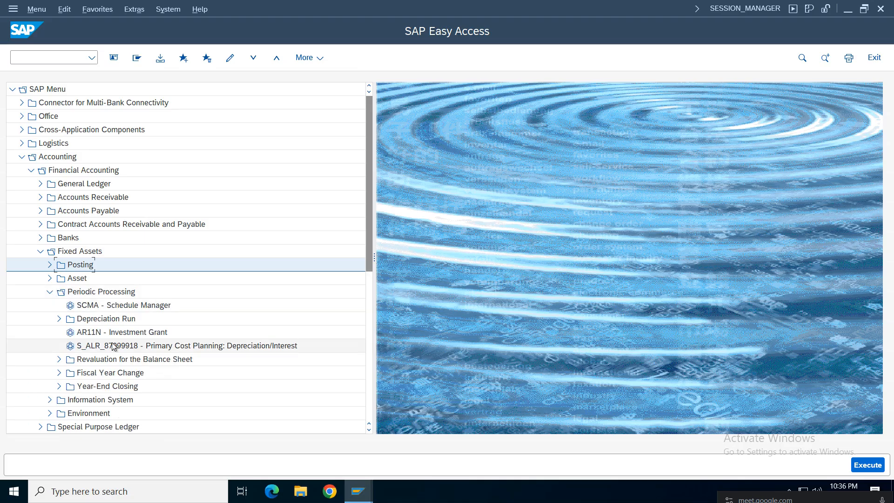
left_click(59, 319)
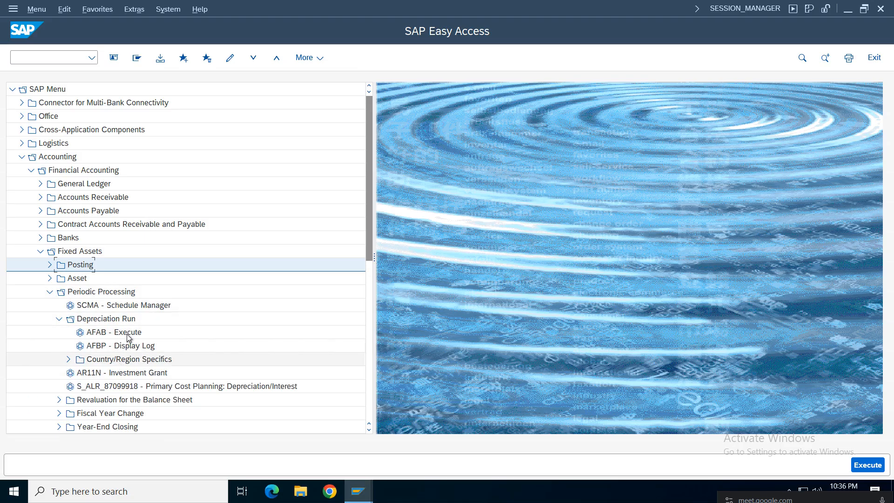
double_click(125, 332)
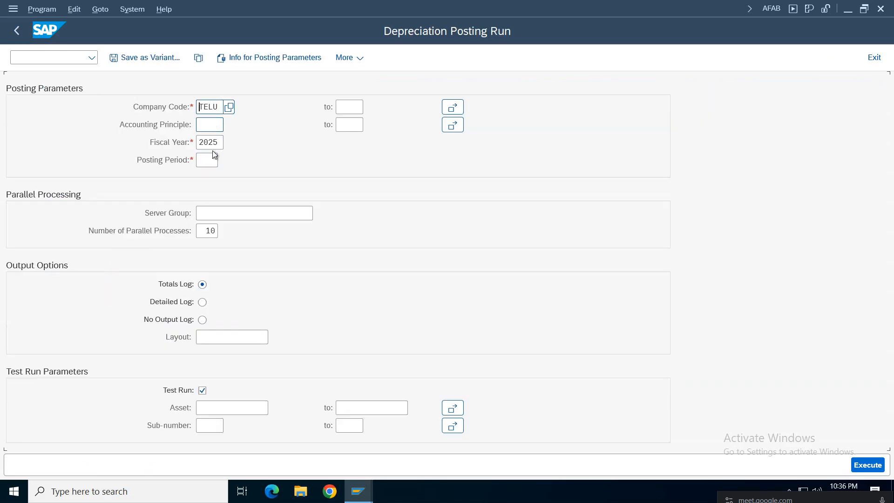
- Turn off Test Run, enter posting period 1 for company code TELU, and start the depreciation run in the background
left_click(203, 391)
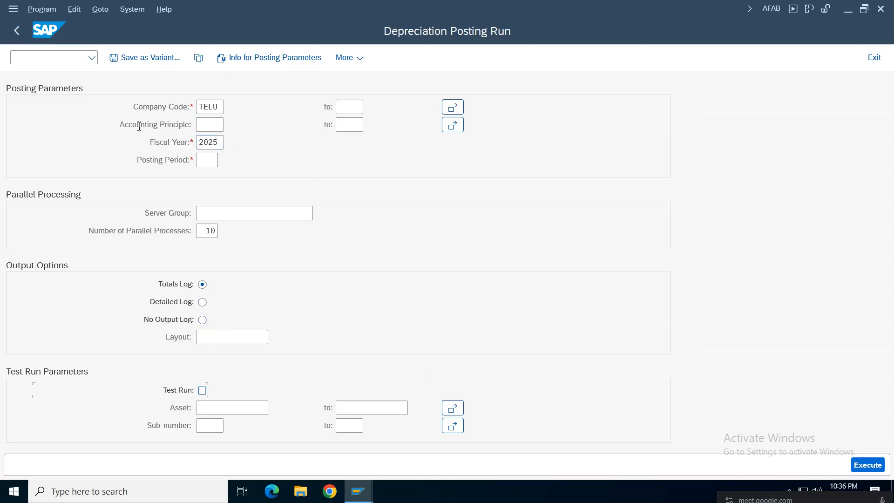
left_click(214, 165)
left_click(212, 176)
left_click(29, 13)
left_click(78, 62)
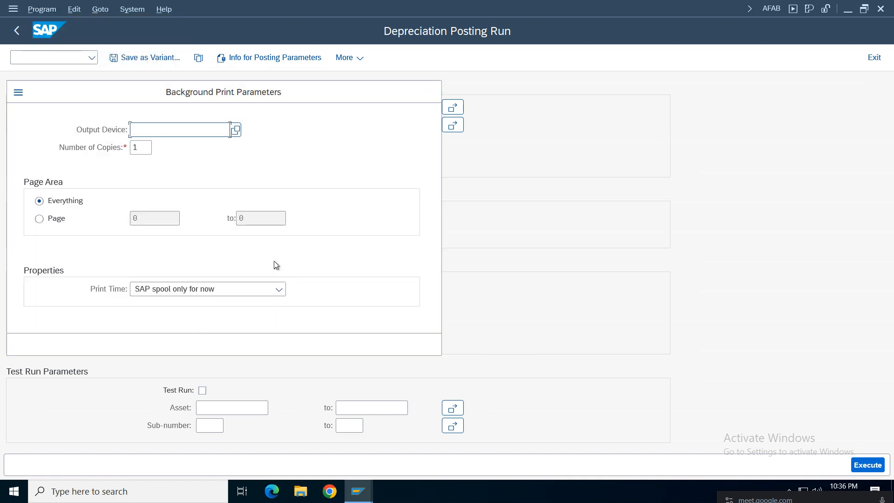
- Assign output device lp01 to the background job, schedule it for immediate start, and leave the depreciation run
type("l")
left_click(139, 151)
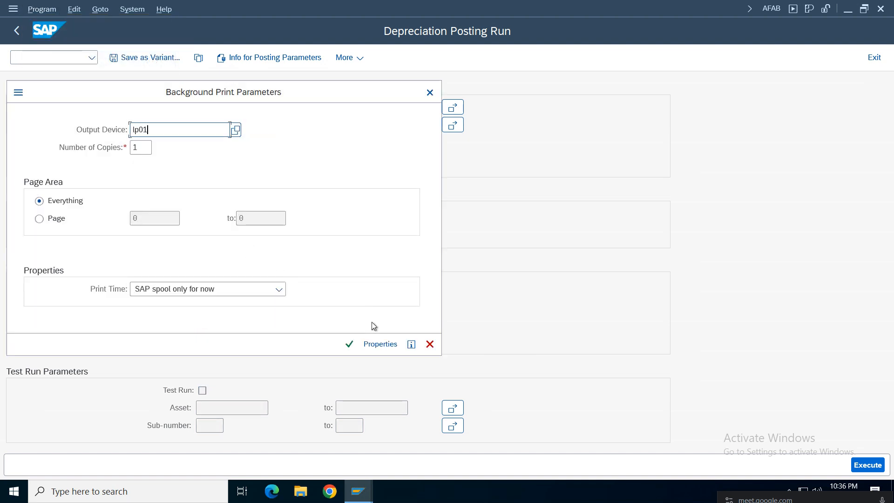
left_click(349, 344)
left_click(393, 438)
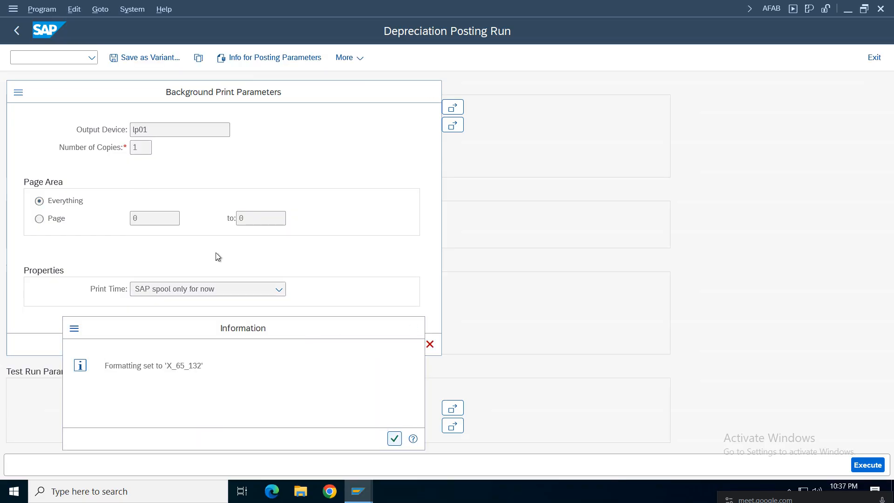
left_click(72, 116)
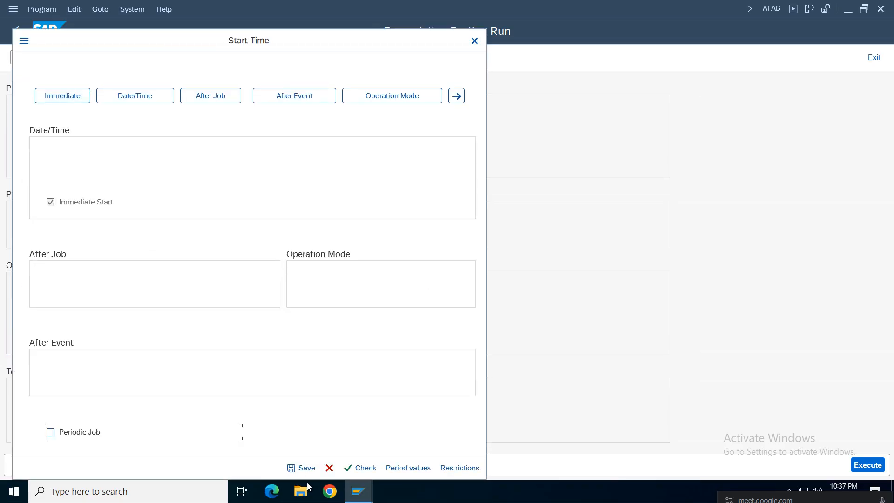
left_click(300, 467)
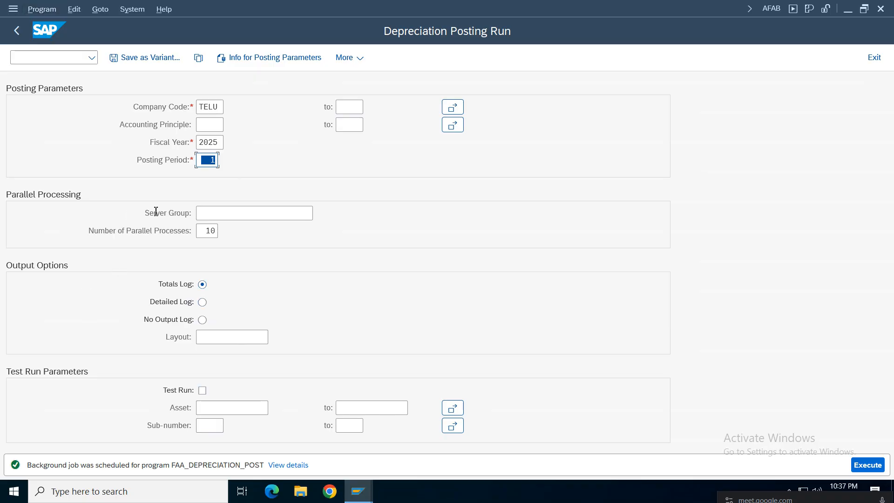
left_click(208, 167)
left_click(17, 31)
- In the other SAP Easy Access session, run AS03 and display the asset values of asset 2 in company code TELU
left_click(358, 491)
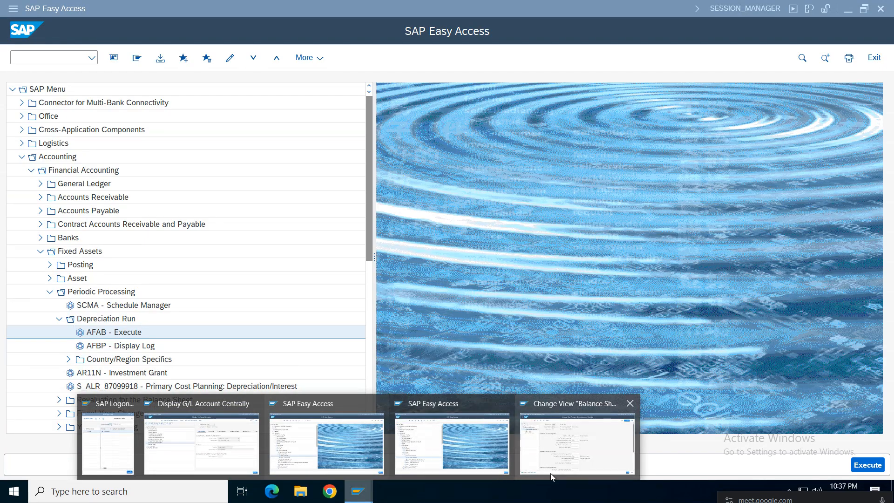
left_click(471, 450)
left_click(43, 57)
type("as")
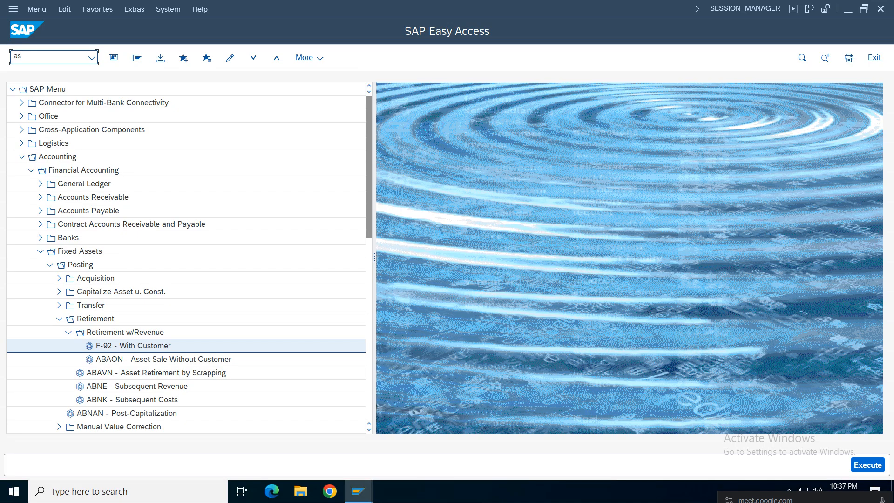
type("03")
key("Return")
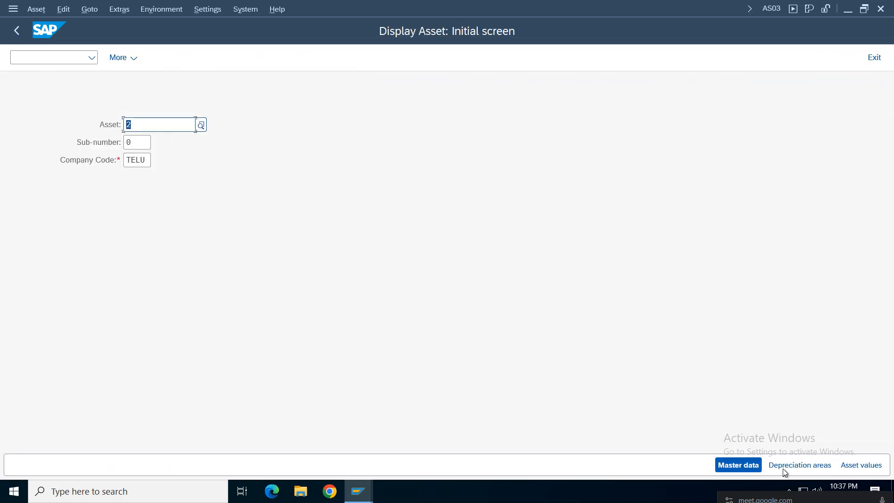
left_click(851, 466)
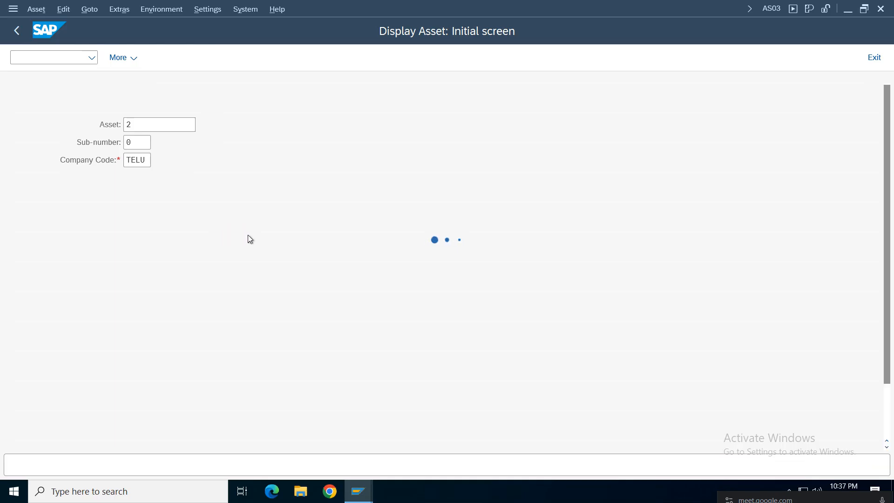
- Review Furniture 2's planned acquisition value and ordinary depreciation, and compare its yearly depreciation and net book values
left_click(327, 300)
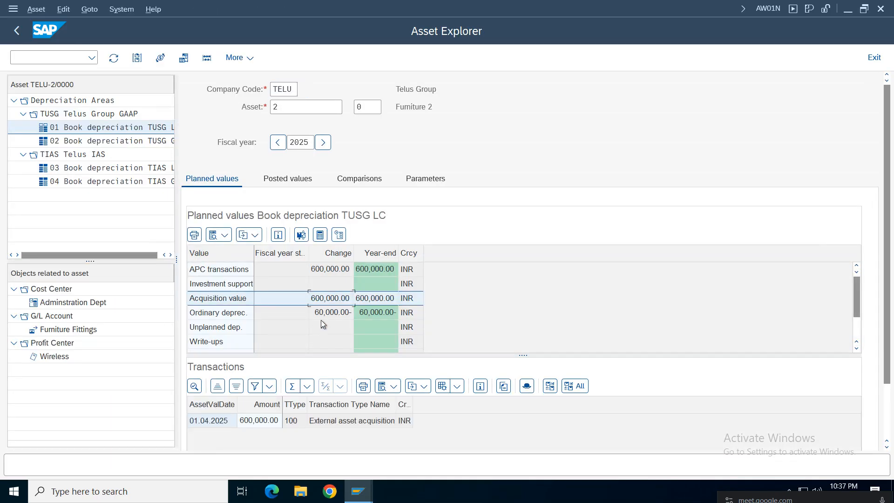
left_click(321, 316)
left_click(360, 178)
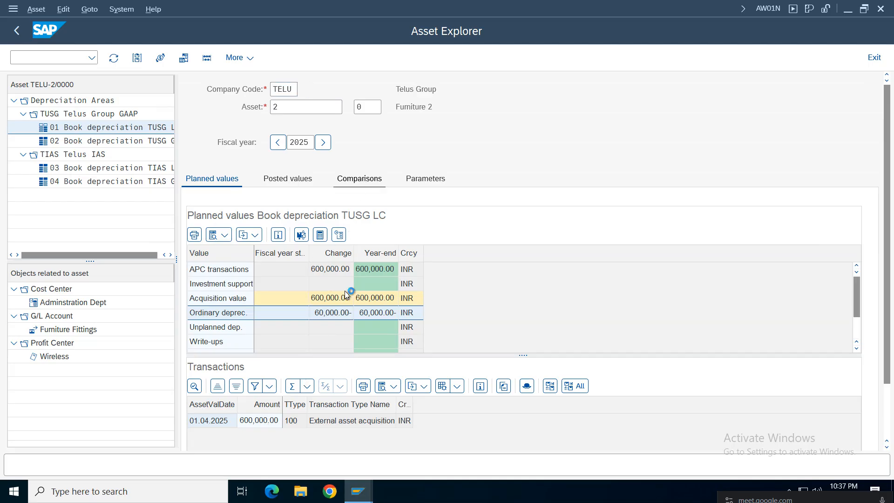
left_click(395, 347)
left_click(389, 389)
left_click(386, 417)
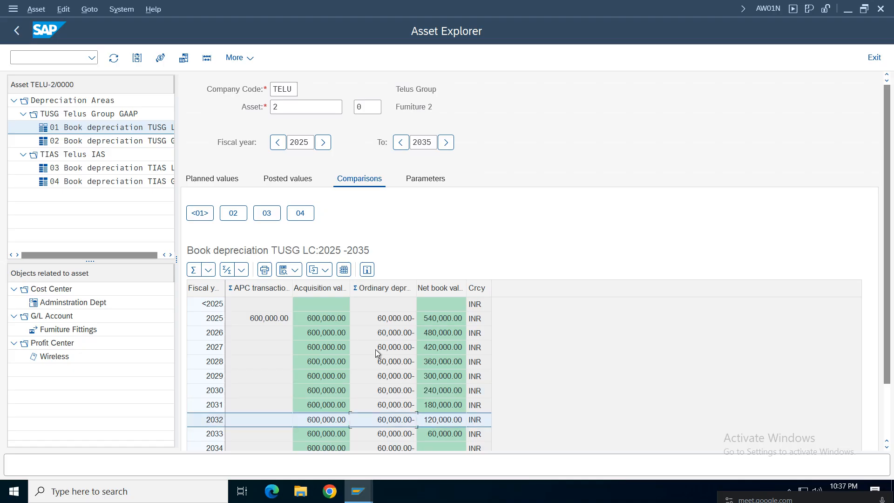
- Check Furniture 2's posted values and the depreciation posted for period 1 in area 01
left_click(287, 180)
left_click_drag(889, 293, 889, 352)
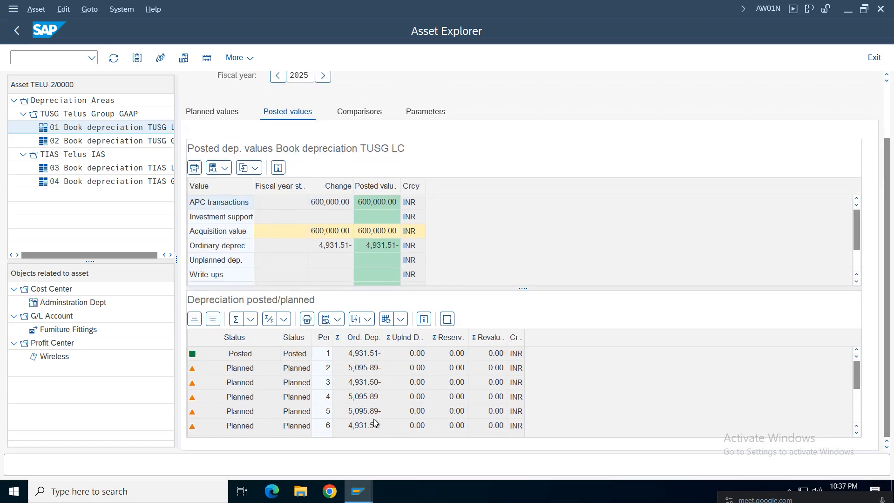
left_click(366, 355)
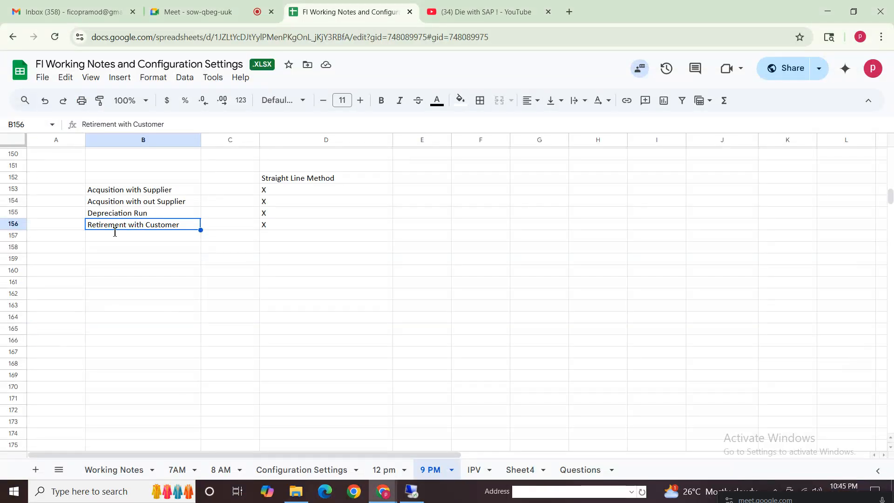
key("Down")
key("Down")
key("Up")
key("Up")
key("Right")
key("Right")
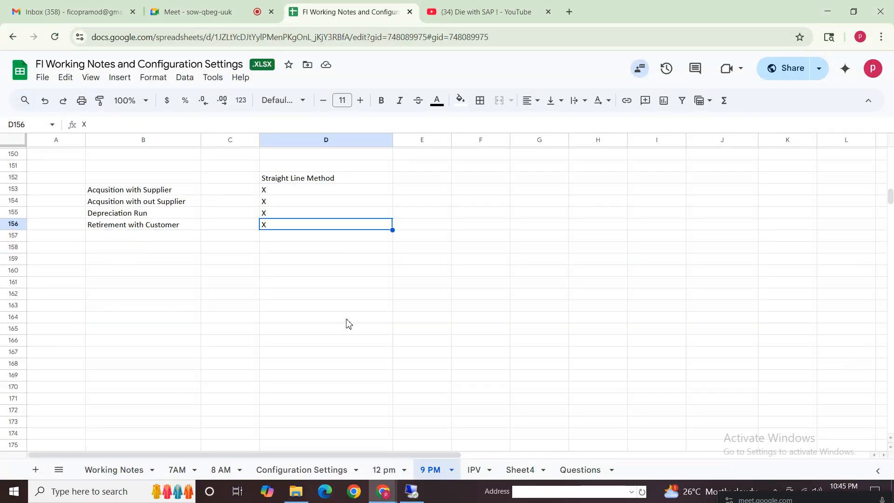
- Switch to the SAP Easy Access session and start ABAON, Asset Sale Without Customer, from the Fixed Assets retirement postings
left_click(412, 491)
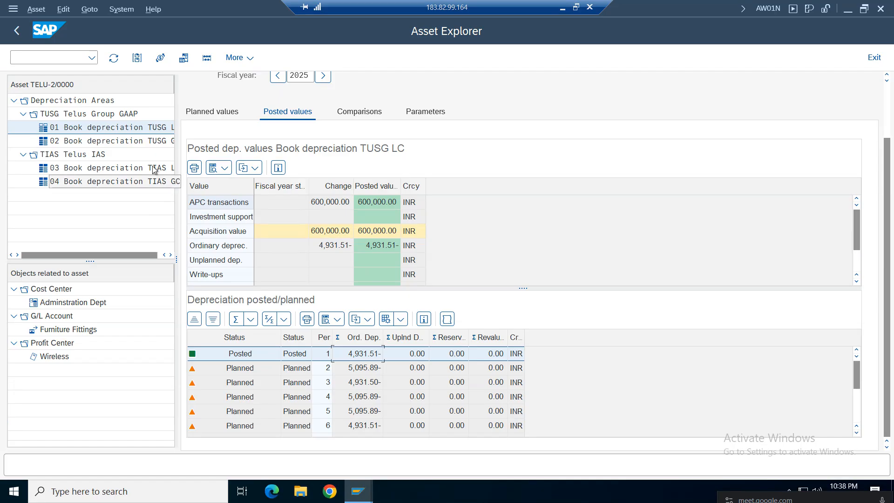
mouse_move(359, 497)
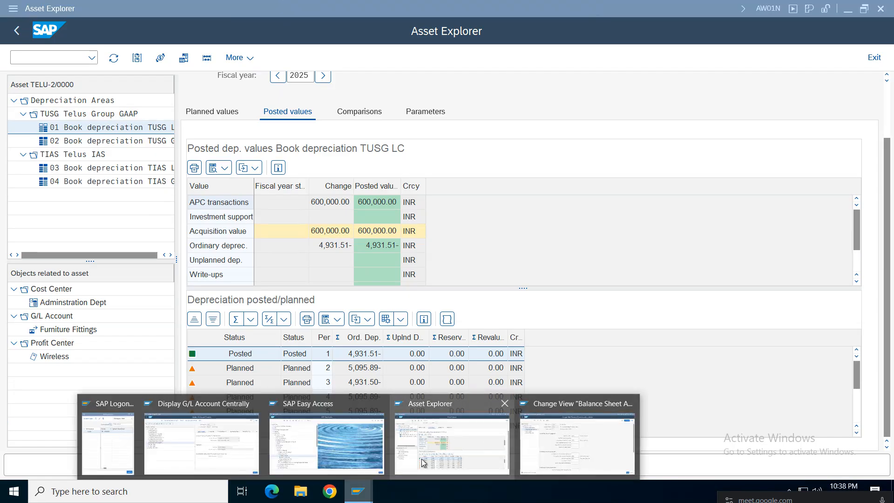
left_click(326, 434)
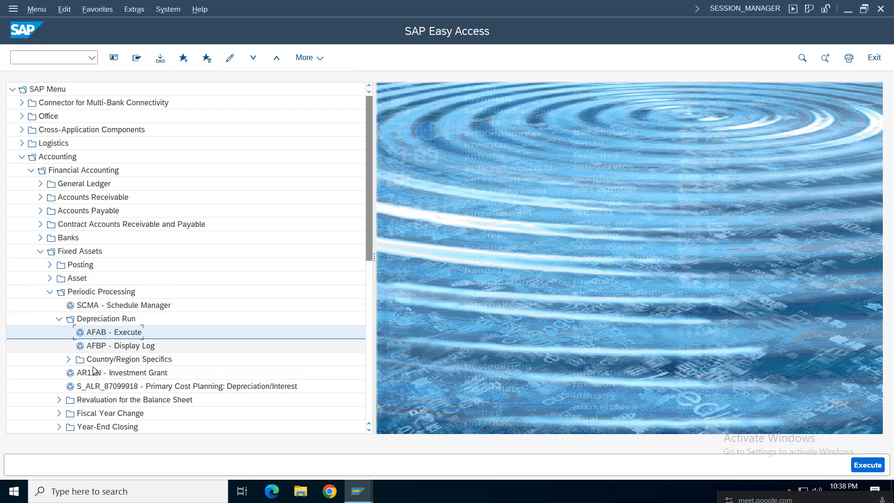
left_click(50, 292)
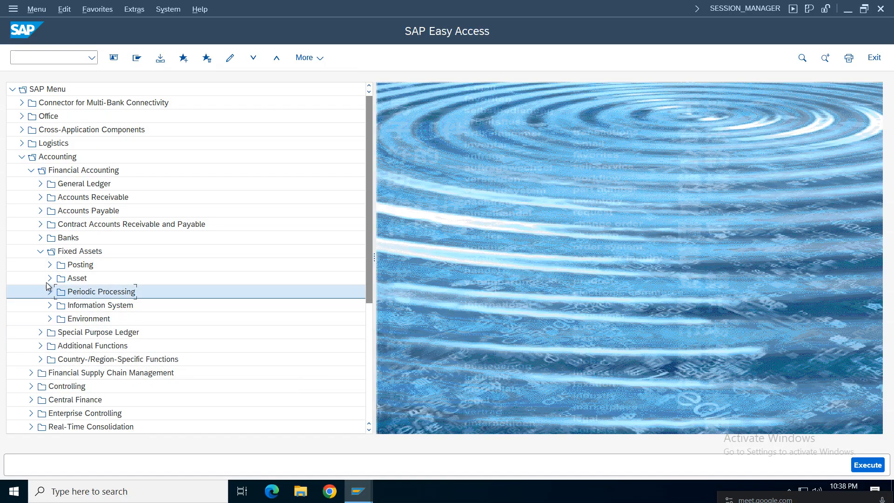
left_click(50, 265)
left_click(59, 319)
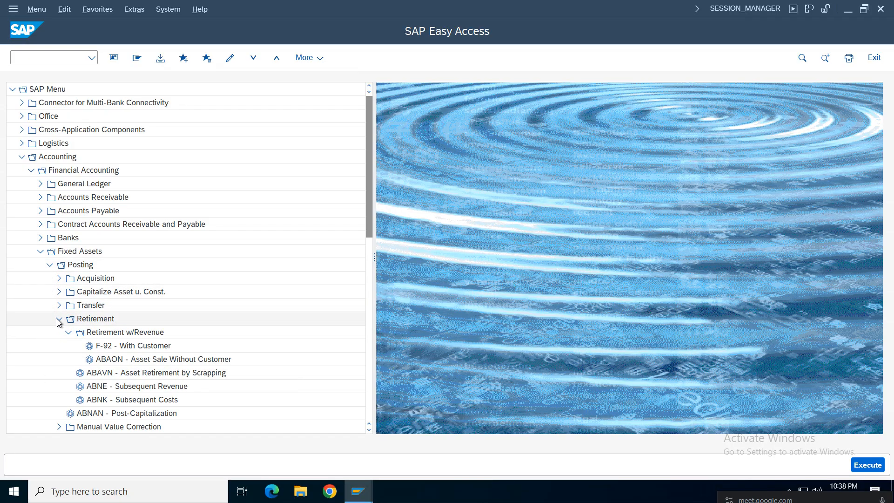
left_click(60, 319)
left_click(101, 334)
left_click(59, 319)
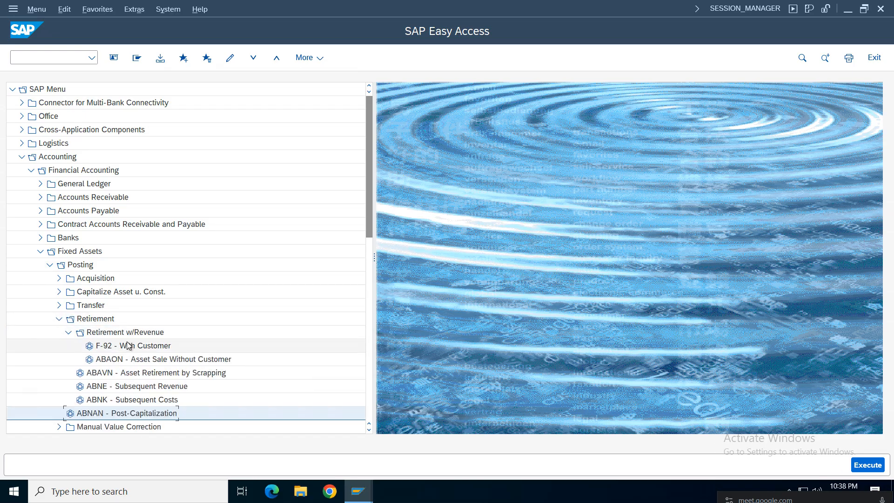
double_click(185, 363)
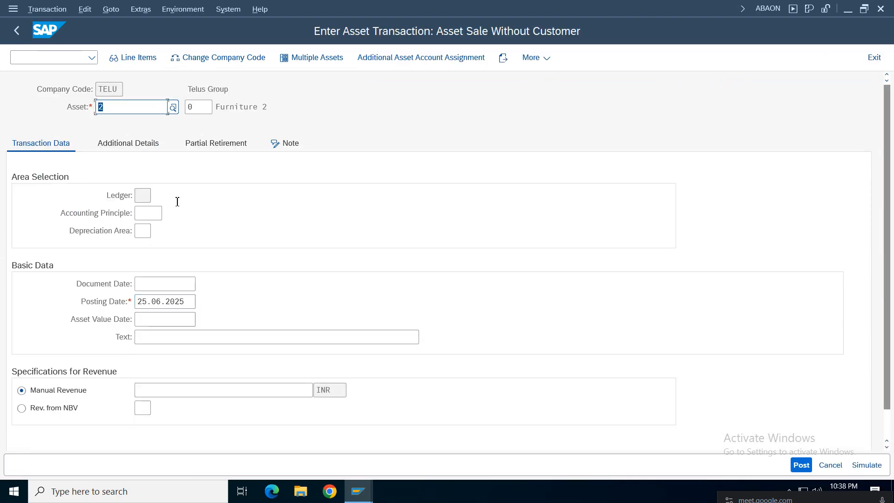
- Set the document date, posting date and asset value date of the asset sale to 01.05.2025
left_click(164, 285)
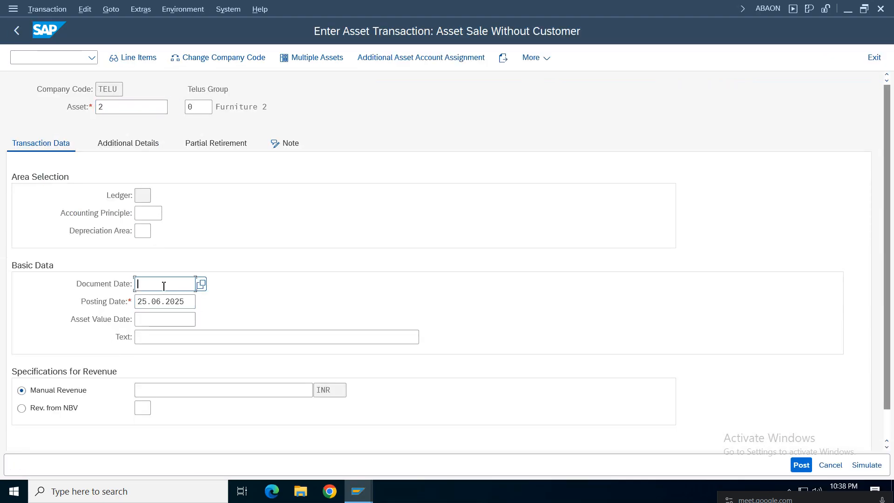
type("01.05")
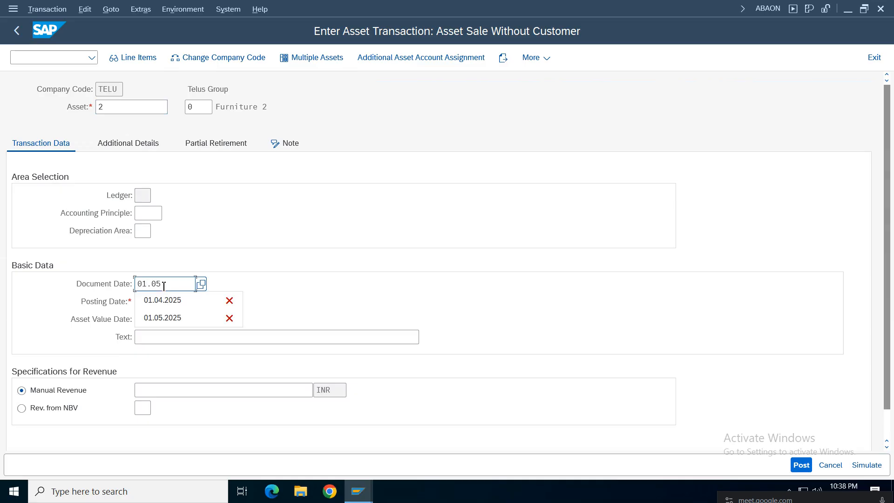
type(".2025")
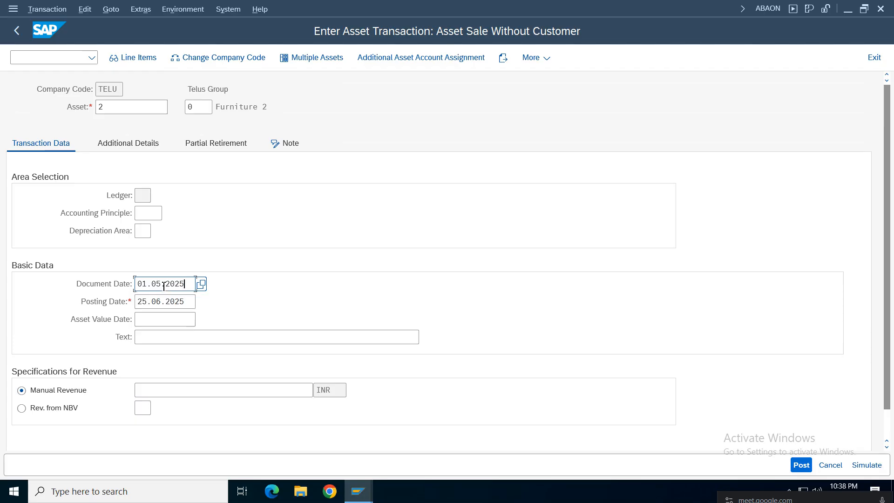
left_click_drag(189, 285, 77, 286)
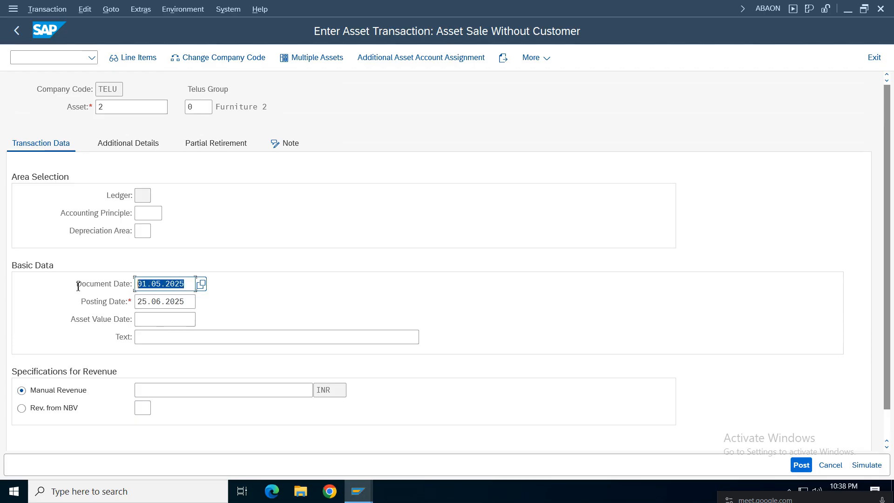
key("ctrl+c")
left_click_drag(188, 302, 124, 302)
key("ctrl+v")
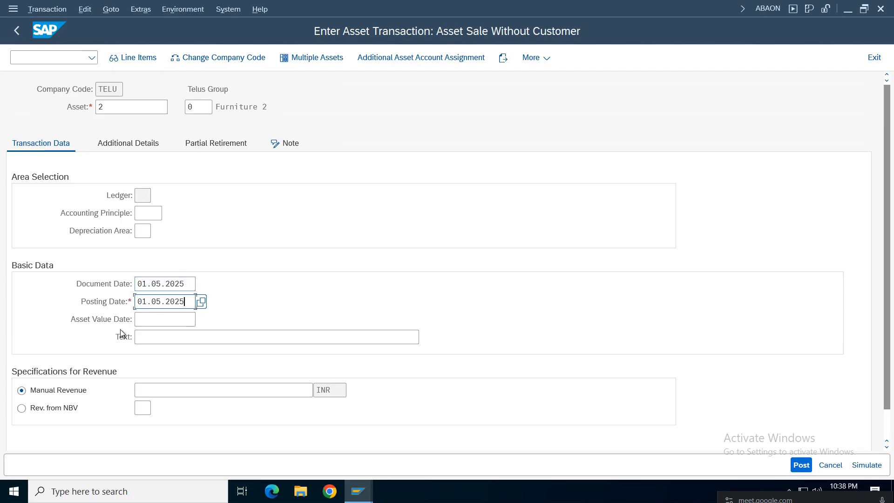
left_click(144, 320)
key("ctrl+v")
- Enter "asset retirement with out customer" as the transaction text and validate the entries
left_click(163, 339)
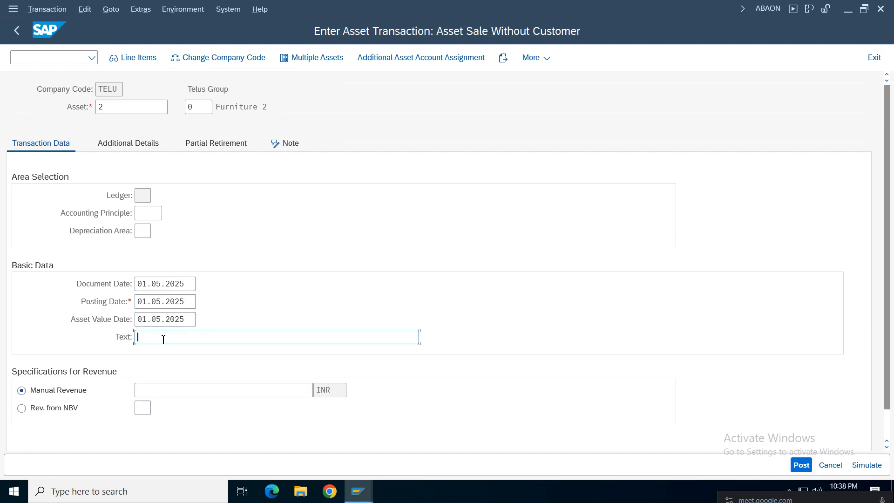
type("asset retirement with out customer")
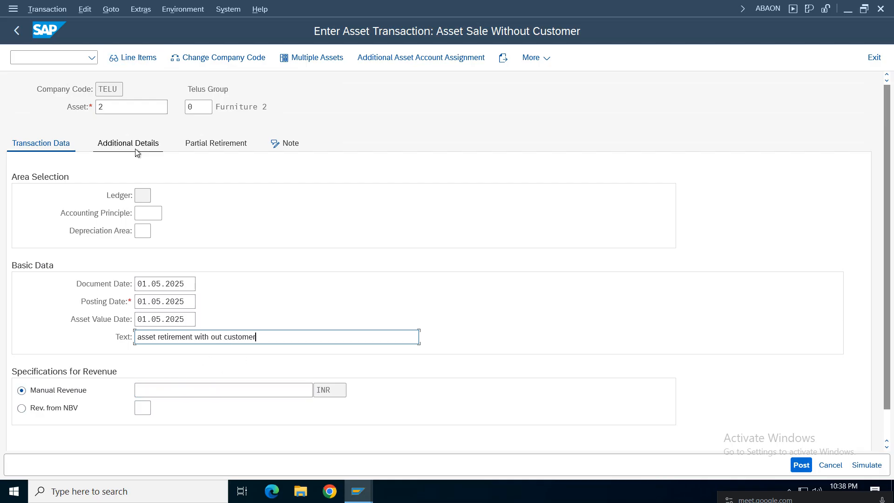
key("Return")
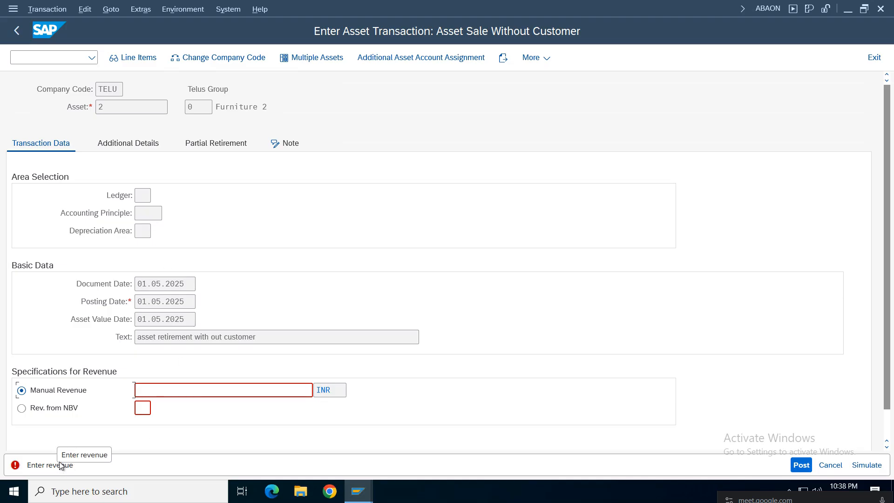
- Specify the revenue from net book value, using depreciation area 01 Bookdep TULC
left_click(65, 412)
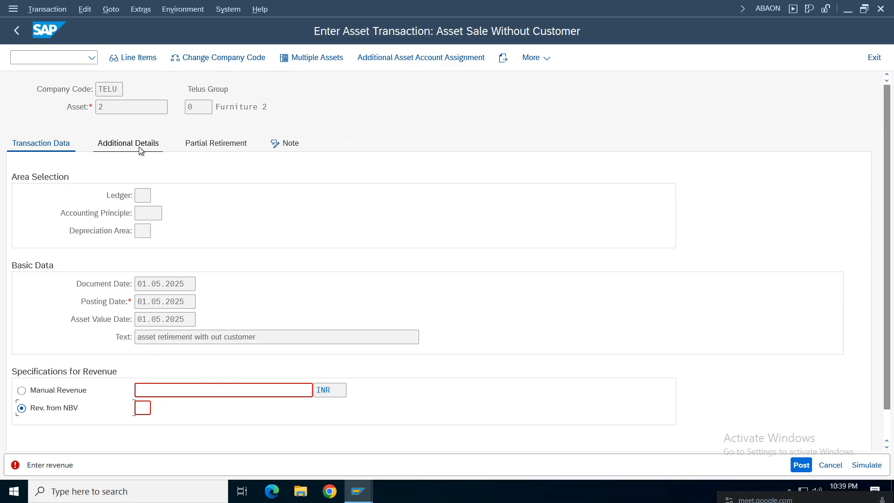
key("Return")
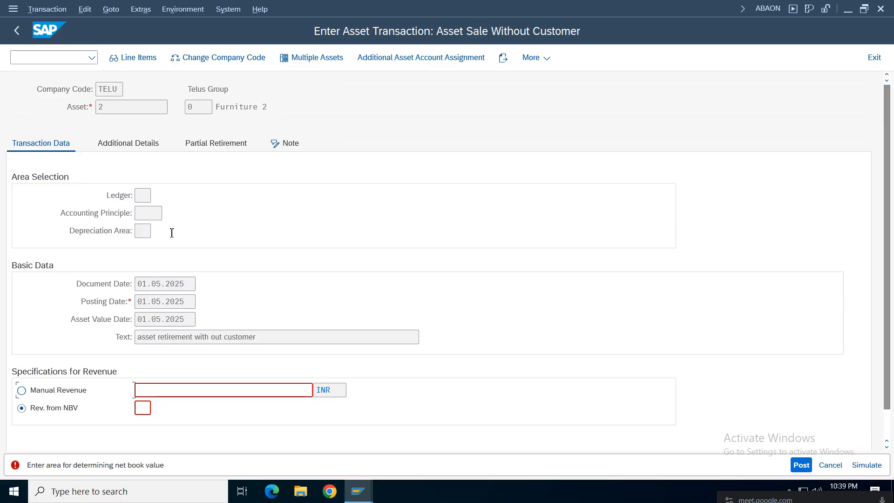
left_click(145, 410)
key("F4")
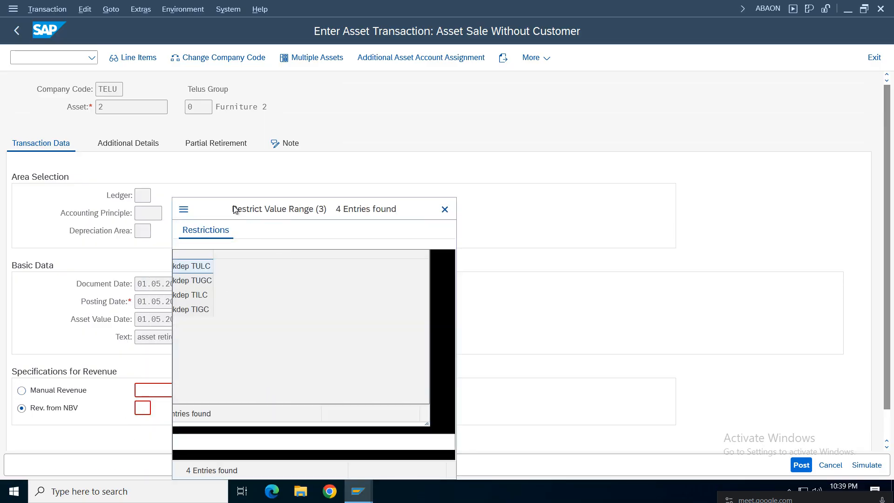
left_click_drag(232, 208, 342, 192)
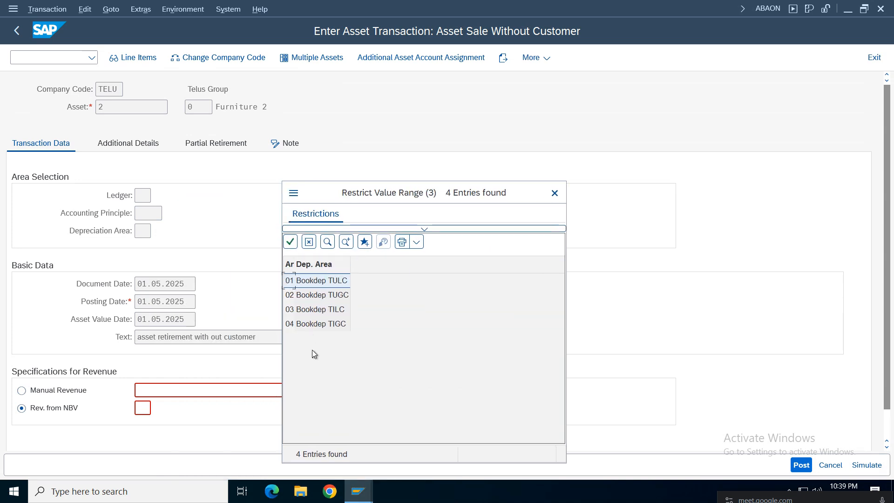
double_click(323, 281)
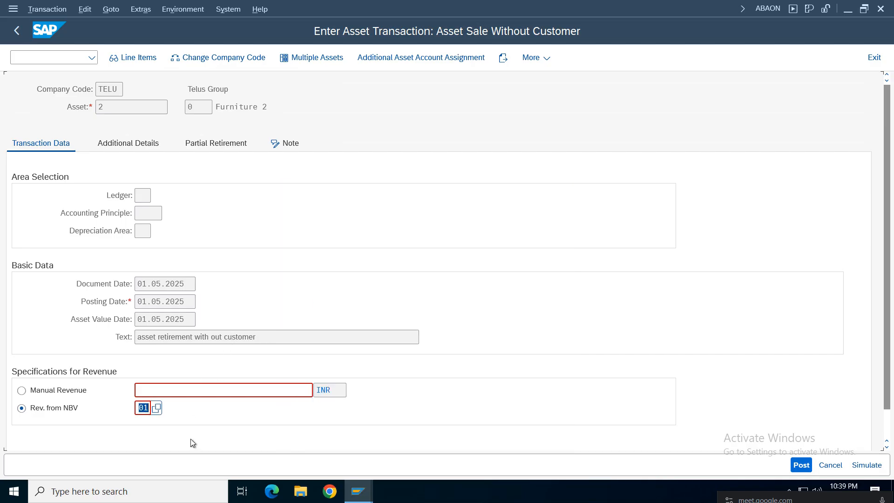
- In the additional details, enter "sset ret" as the reference and "asset ret" as the assignment
left_click(126, 148)
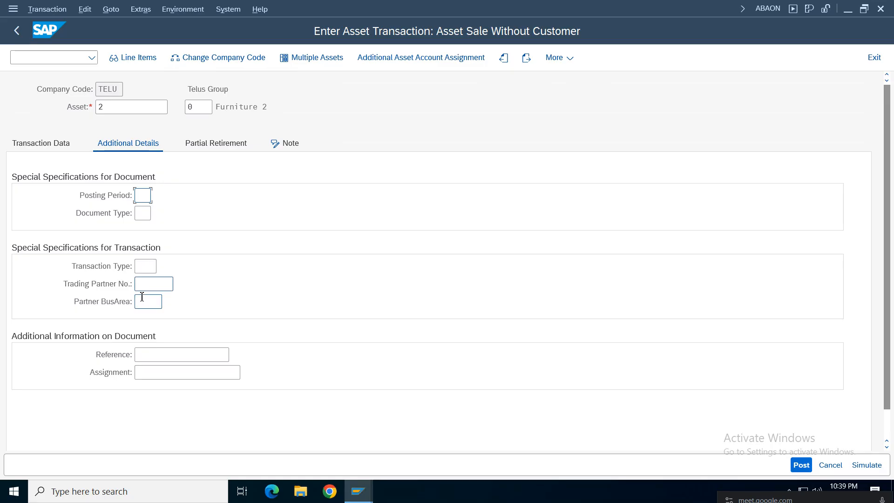
left_click(157, 356)
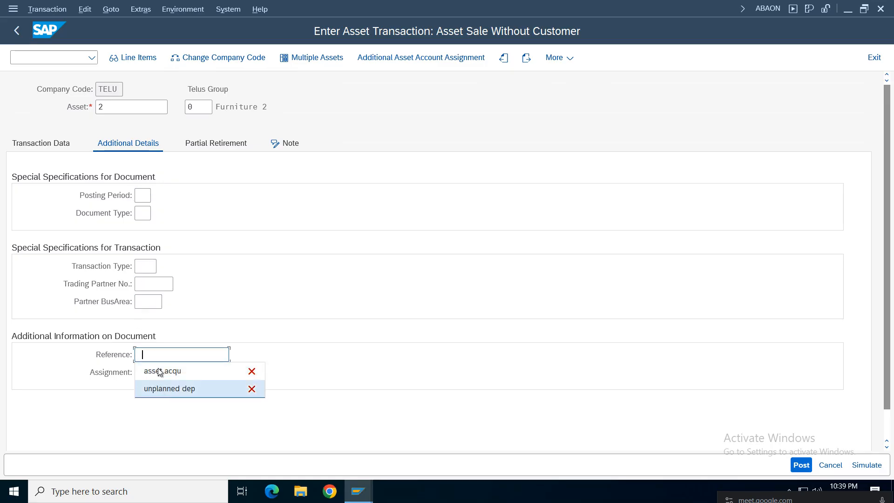
left_click(155, 359)
type("sset ret")
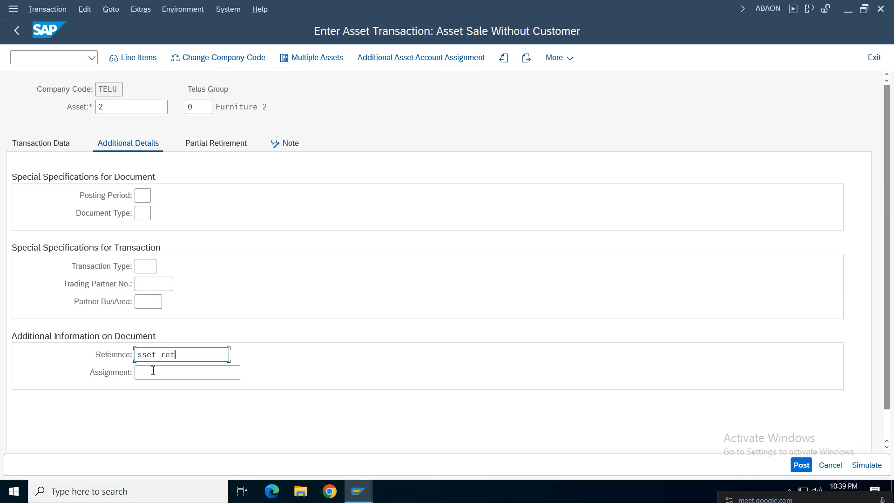
left_click(159, 373)
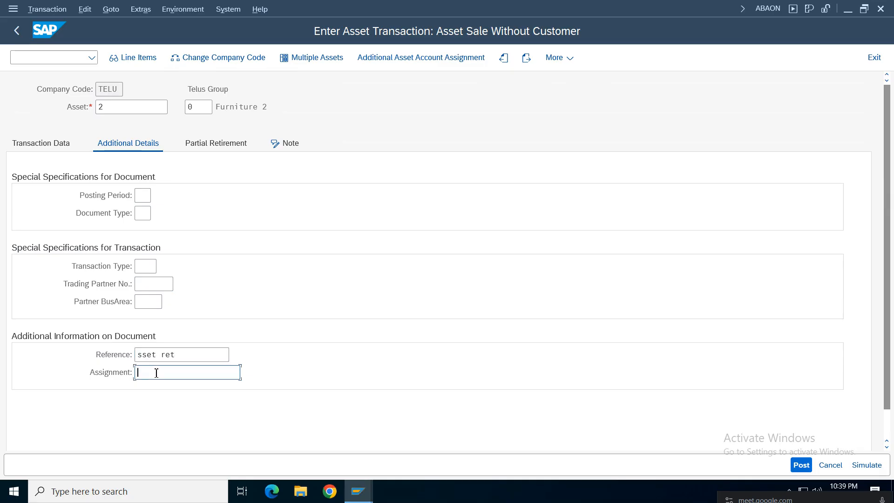
type("asset ret")
- Set the partial retirement reference to current-year acquisition, leaving amount, percentage rate and quantity empty
left_click(203, 147)
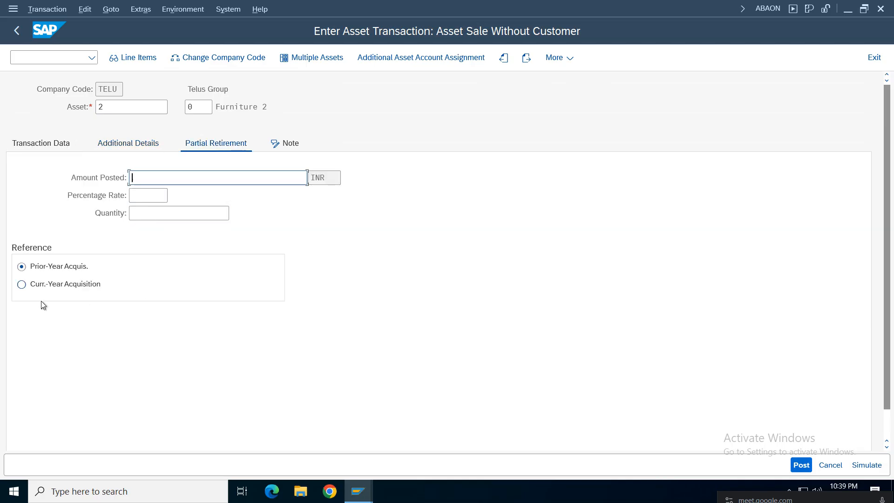
left_click(64, 287)
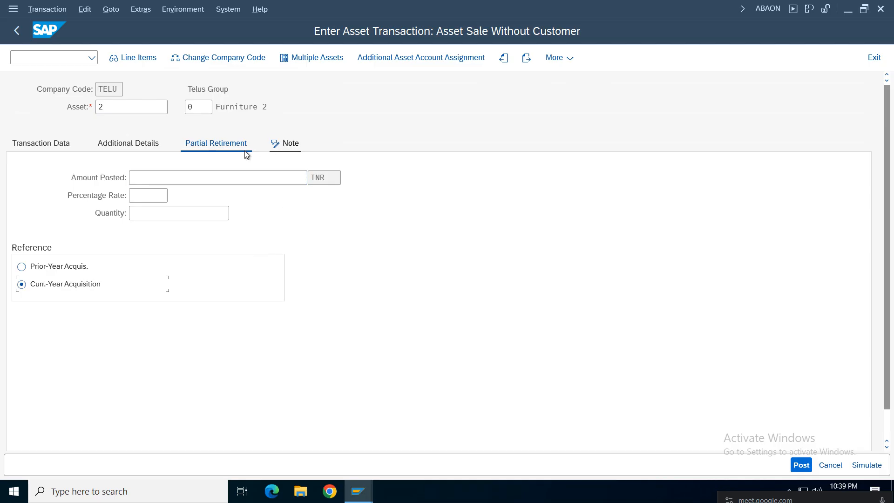
left_click(214, 150)
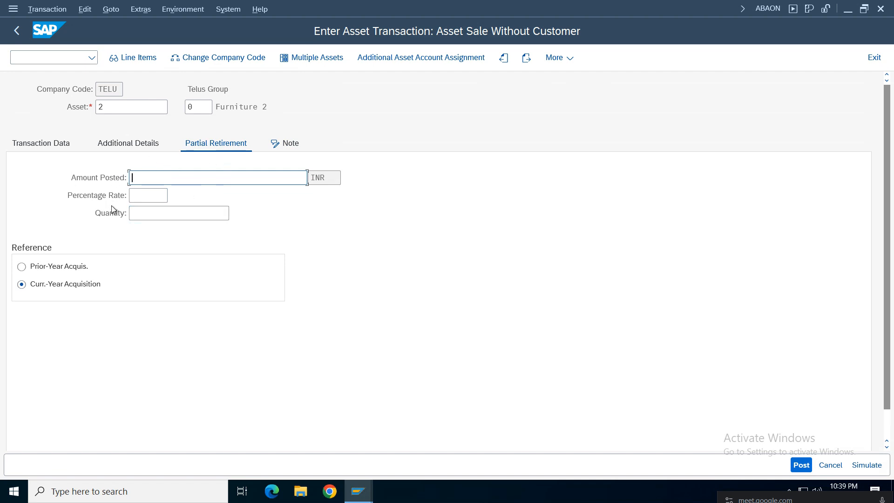
- Recheck the additional details and transaction data of the asset sale, and simulate the posting
left_click(128, 143)
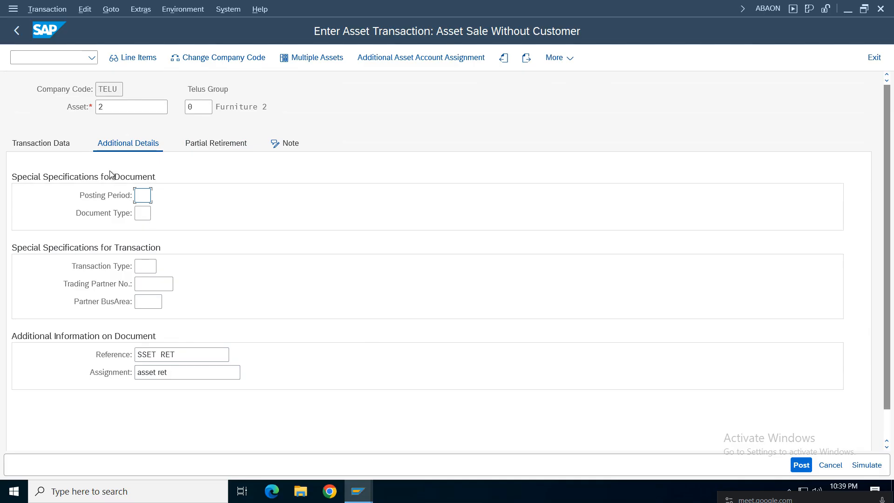
left_click(57, 148)
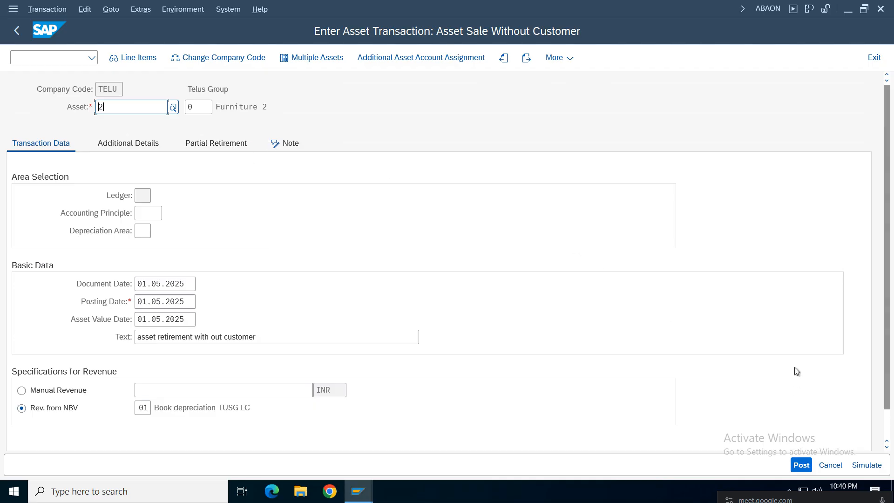
left_click(860, 465)
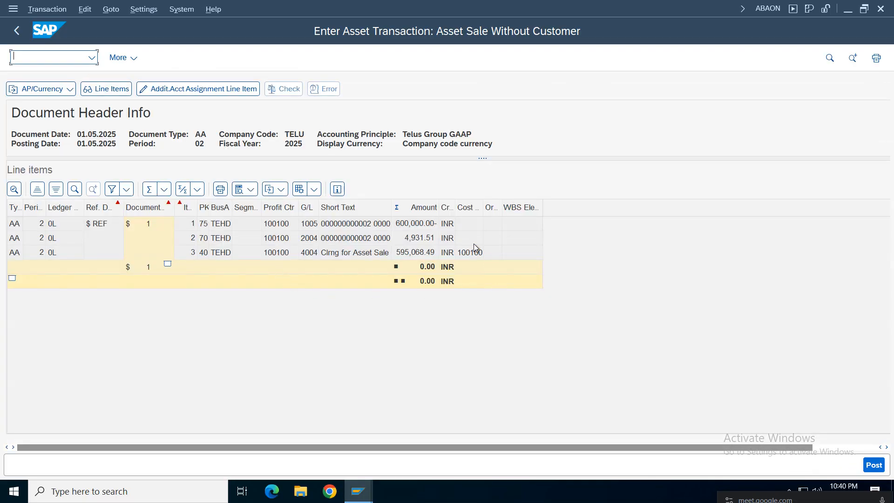
- Widen the amount column and examine the simulated line items for asset cost, accumulated depreciation and asset sale clearing
left_click_drag(439, 207, 464, 206)
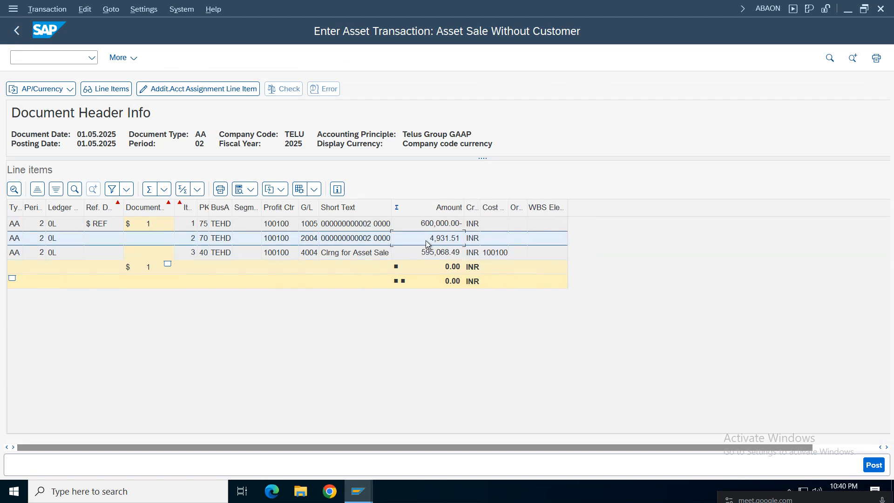
left_click(360, 227)
left_click(429, 241)
left_click(429, 254)
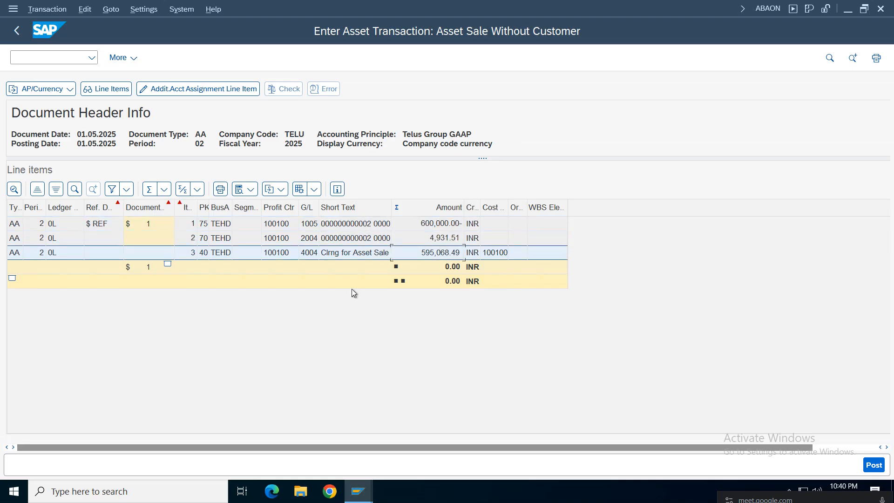
key("Up")
key("Up")
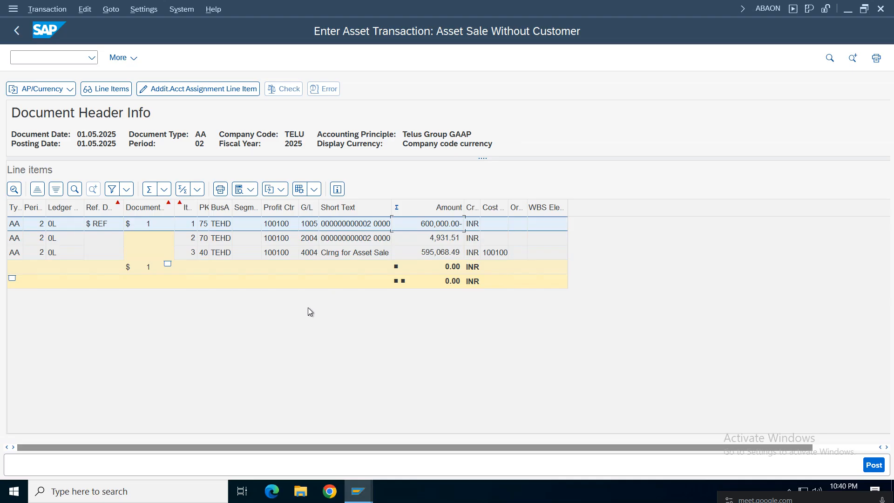
left_click(445, 256)
left_click(440, 241)
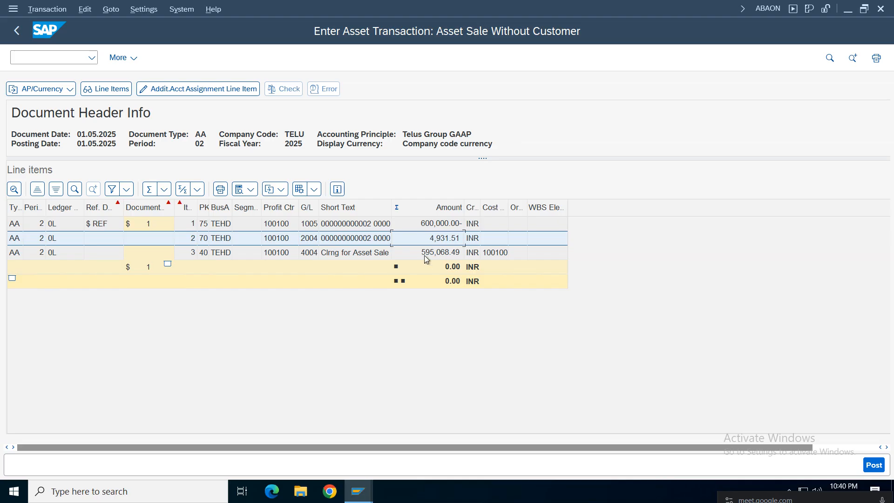
- Widen the amount column further, compare the cost, depreciation and asset sale clearing amounts, and return to the asset sale entry
left_click_drag(464, 208, 563, 210)
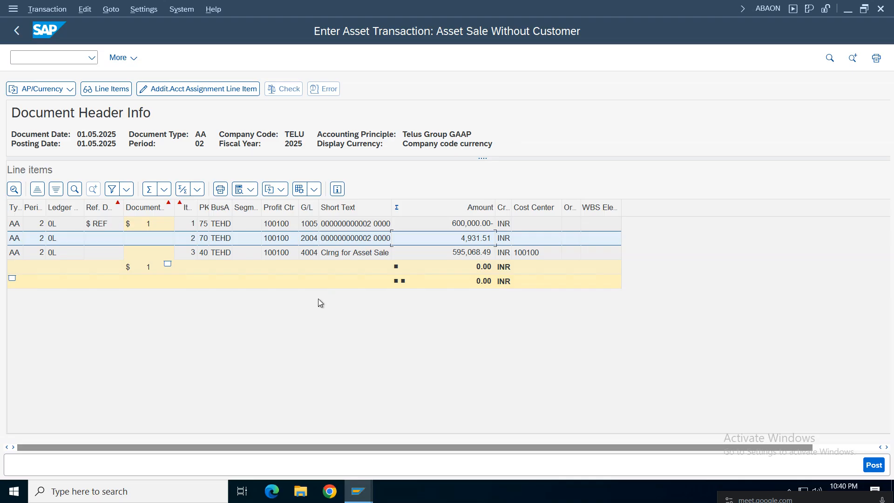
left_click(361, 254)
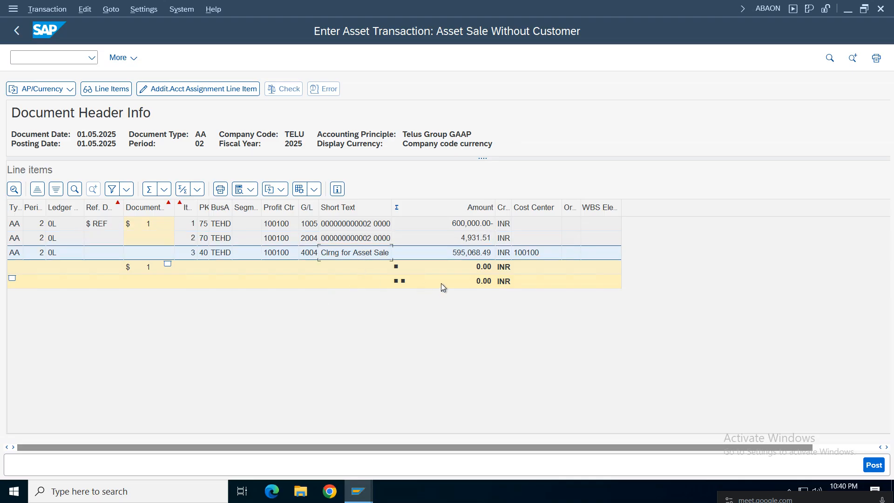
left_click(473, 225)
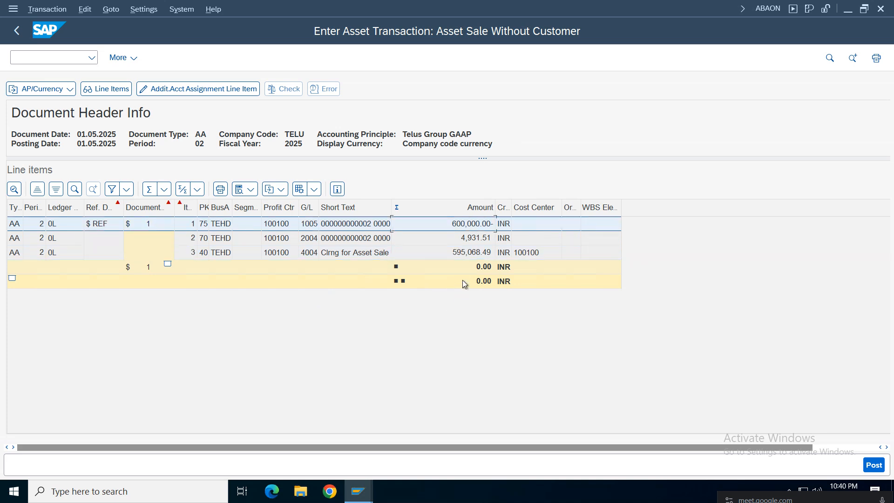
left_click(474, 239)
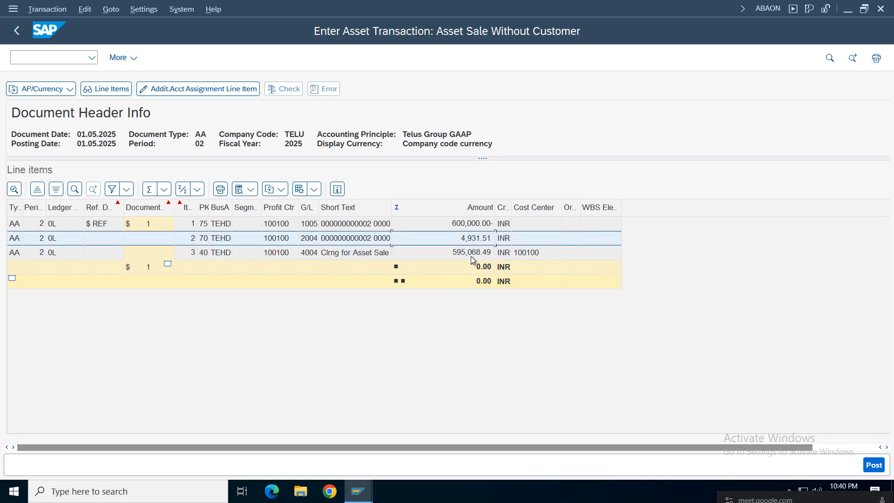
left_click(473, 255)
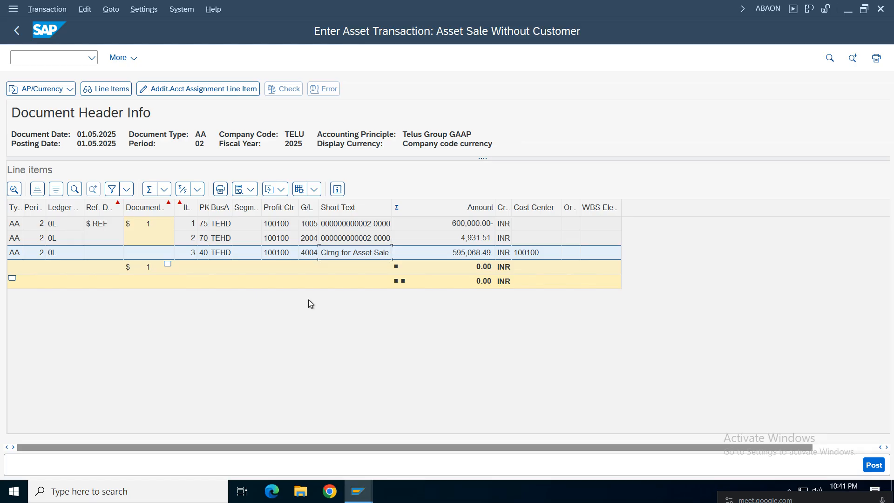
left_click(18, 32)
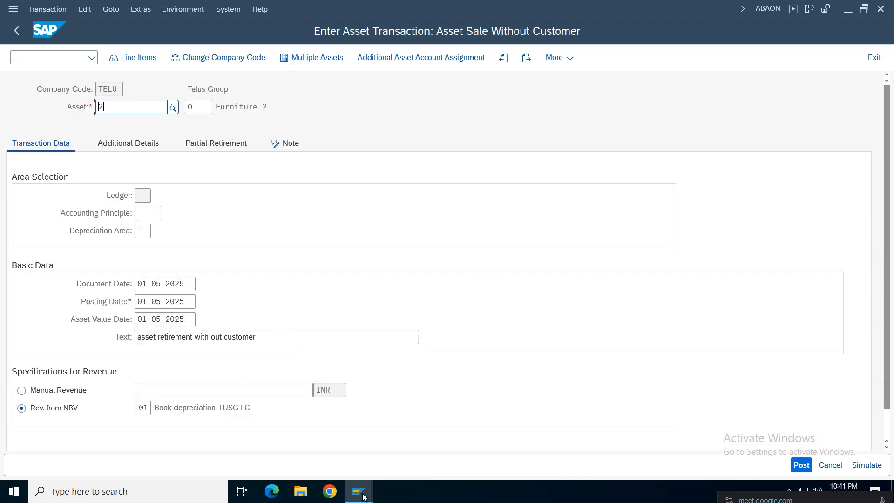
- Switch to the Asset Explorer window and check the posted ordinary depreciation and net book value of Furniture 2
mouse_move(364, 497)
left_click(459, 455)
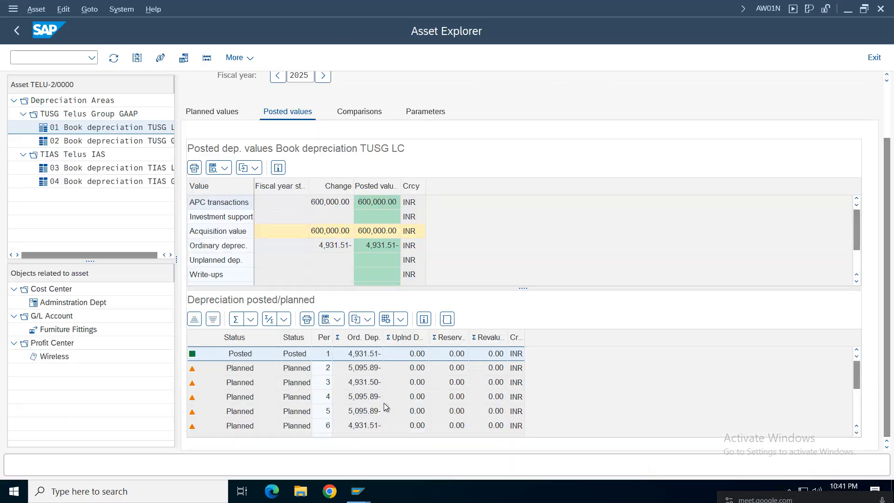
left_click(336, 246)
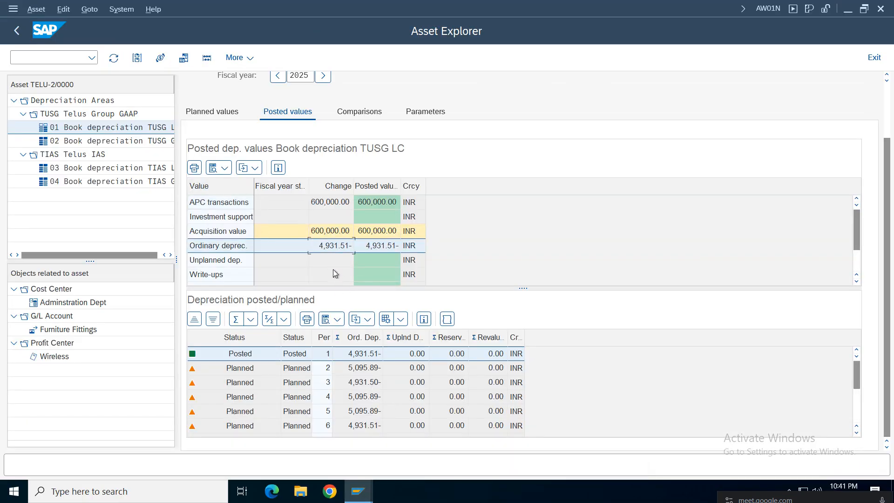
key("Down")
key("Down")
key("Down")
key("Down")
key("Down")
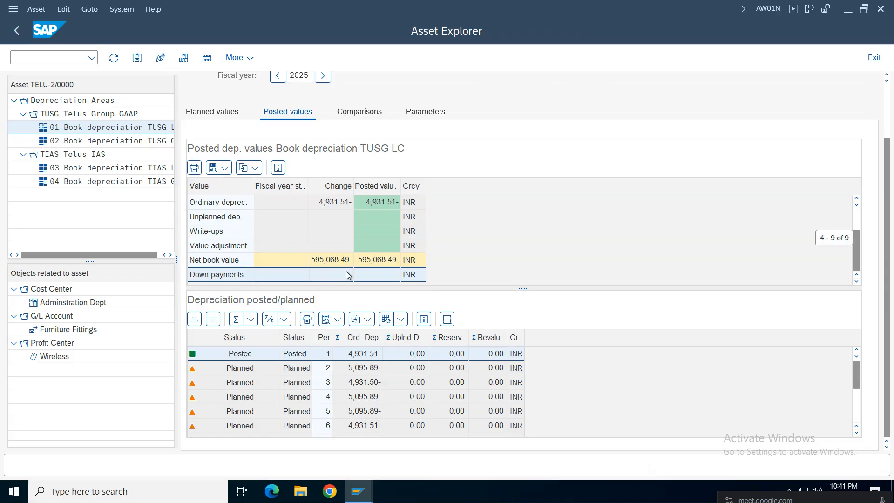
key("Up")
left_click(341, 272)
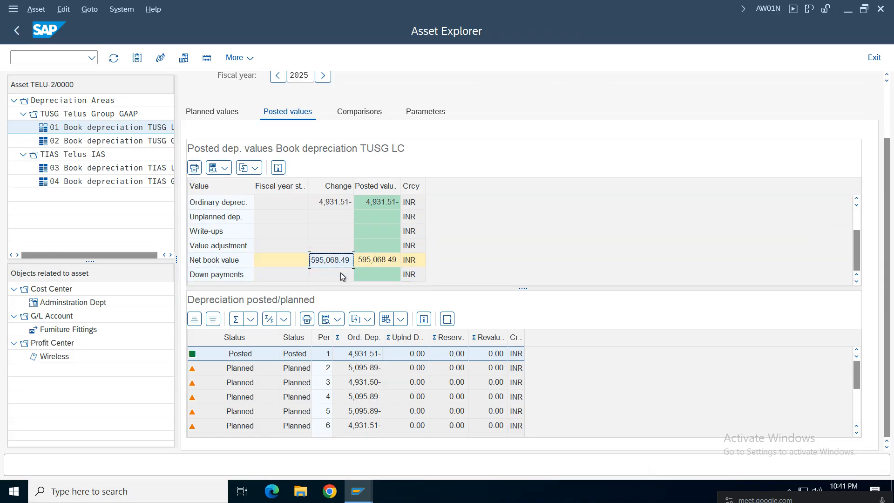
- Switch back to the asset sale entry and specify a manual revenue of 596000 INR instead of revenue from net book value
mouse_move(358, 491)
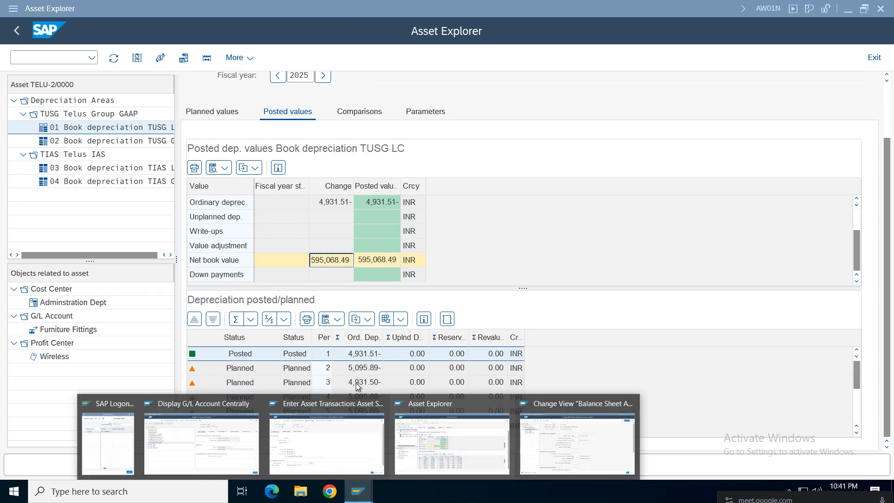
left_click(339, 458)
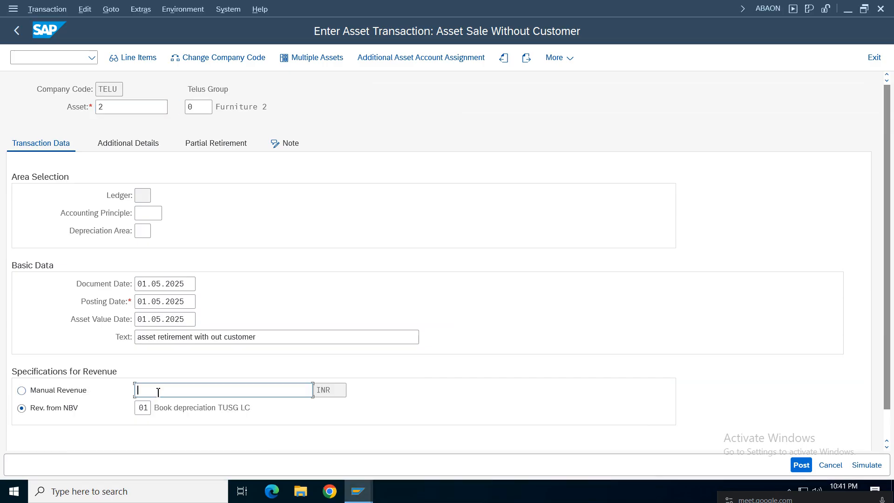
type("595,068.49")
key("BackSpace")
key("BackSpace")
key("BackSpace")
key("BackSpace")
key("BackSpace")
key("BackSpace")
key("BackSpace")
type("6000")
left_click(71, 393)
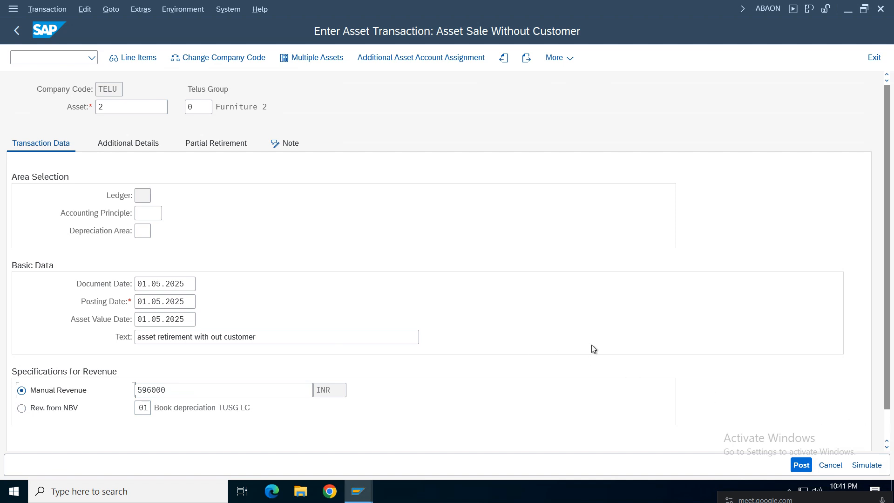
key("Return")
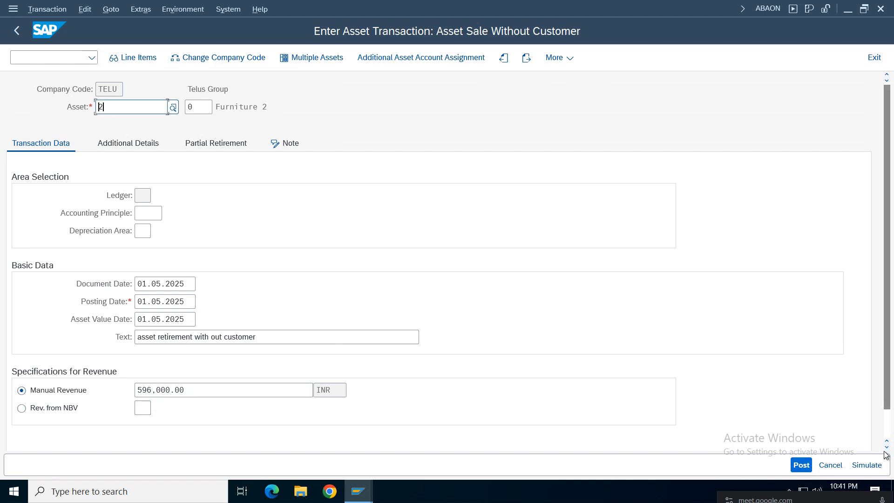
- Simulate the asset sale and examine the line items for accumulated depreciation, asset sale clearing and gain from asset sale
left_click(866, 465)
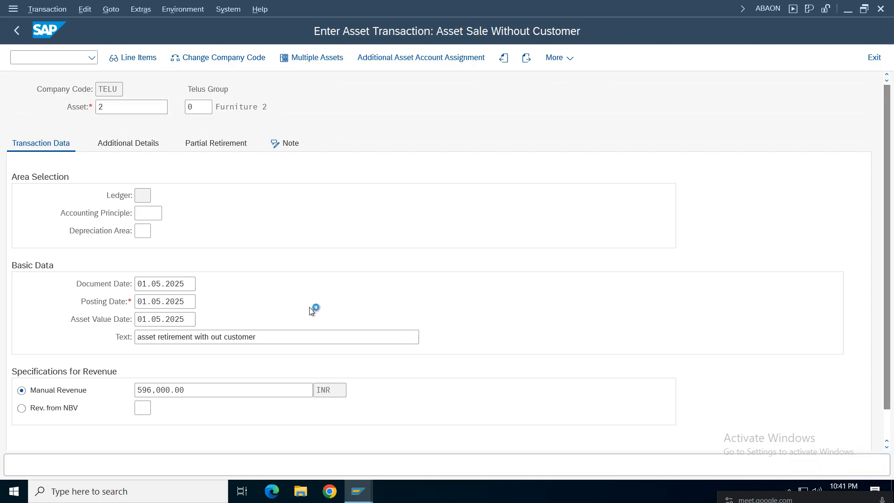
left_click(425, 268)
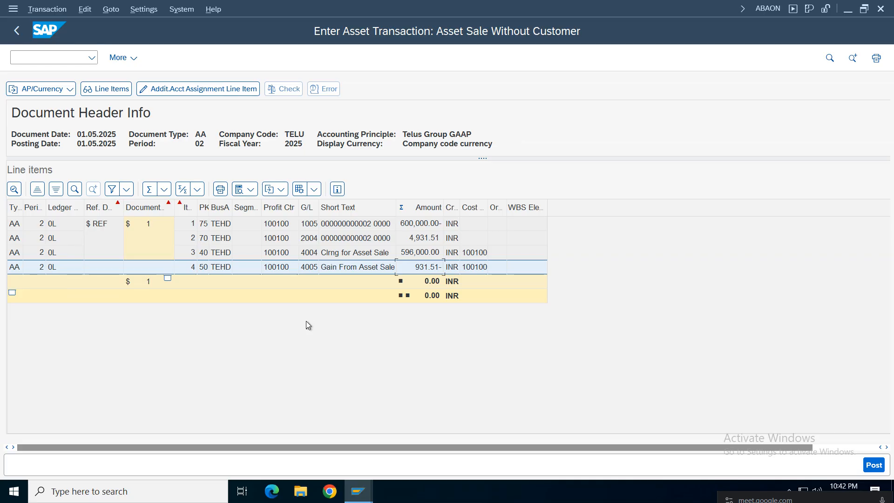
left_click(421, 239)
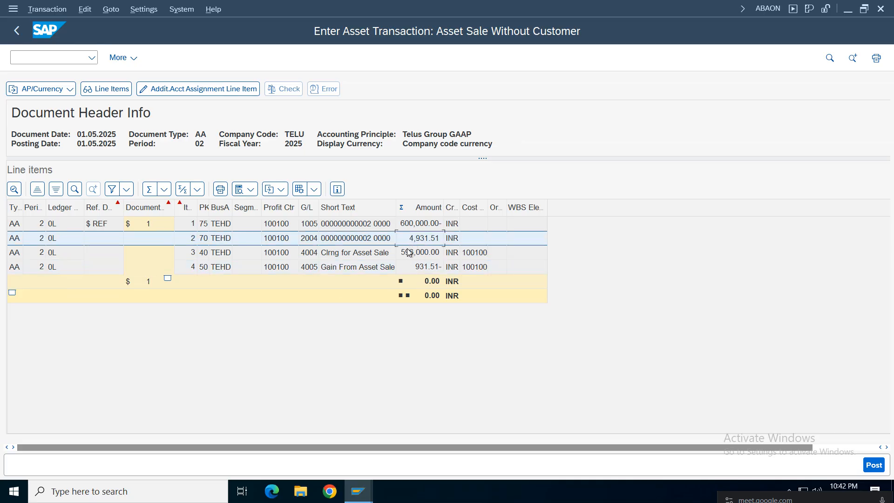
left_click(421, 253)
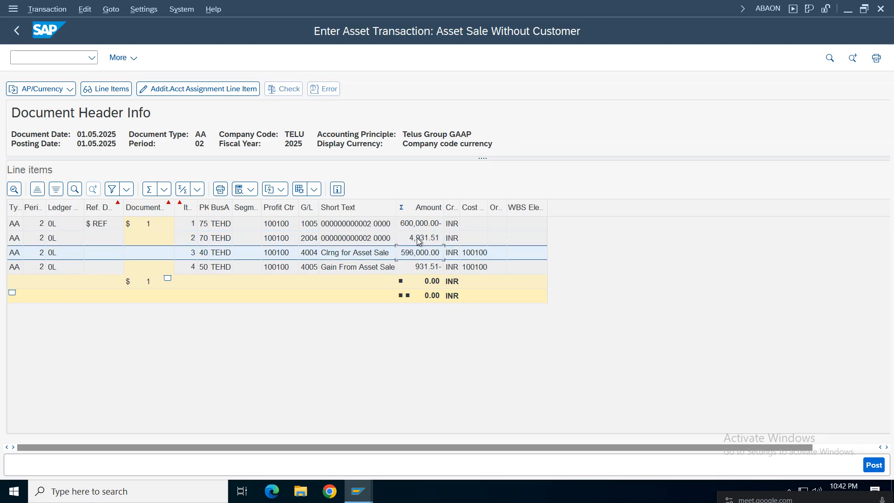
left_click(422, 268)
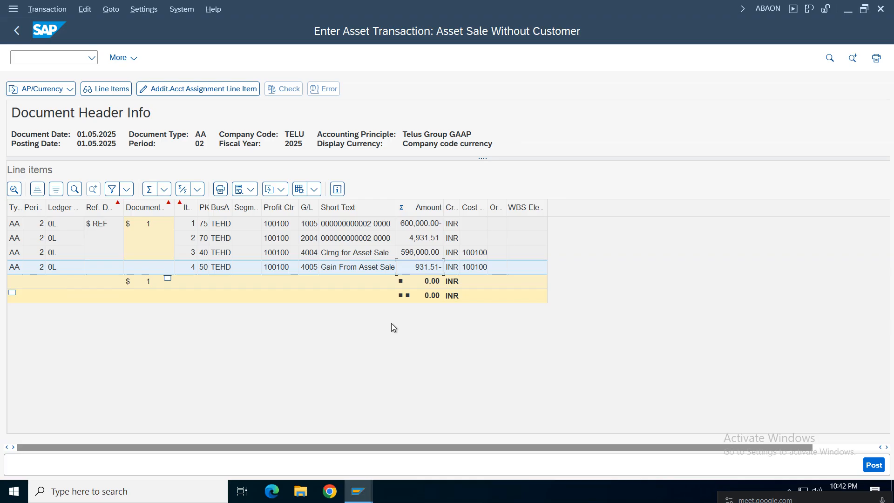
- Find and open the Windows Calculator for checking the gain on the asset sale
left_click(144, 494)
type("c")
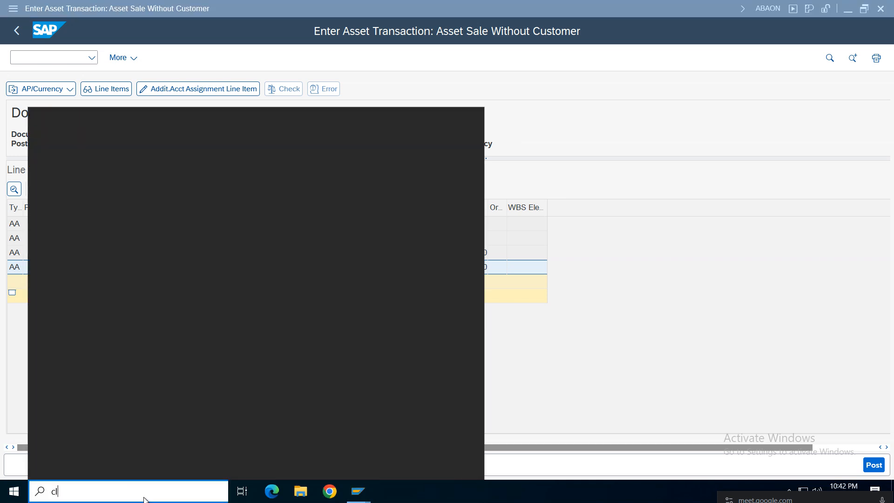
type("a")
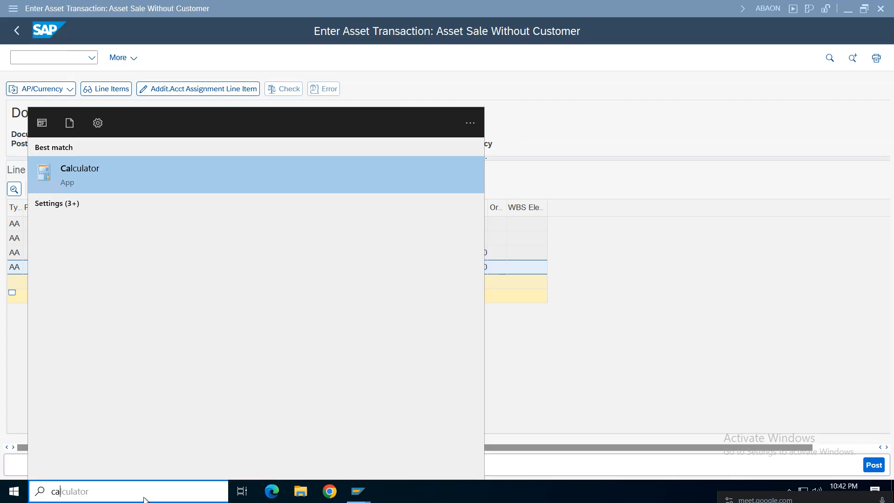
left_click(95, 175)
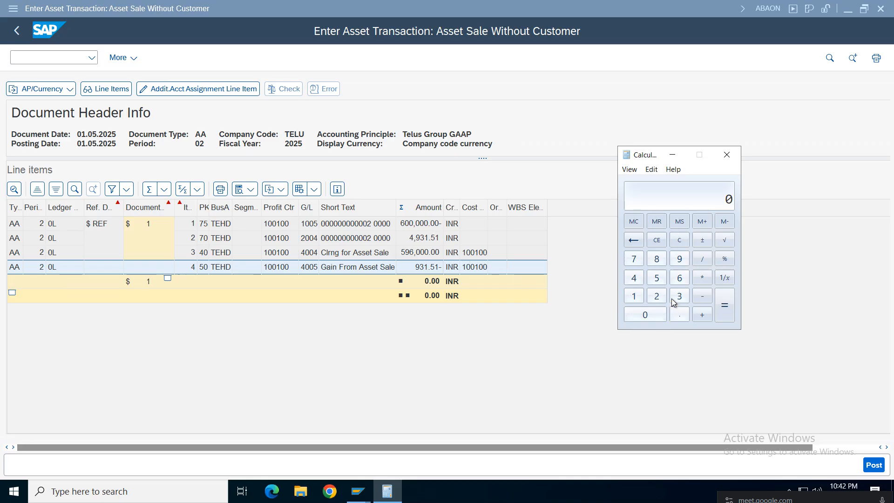
- Switch to the Asset Explorer window and look up the posted net book value of the asset
left_click(358, 492)
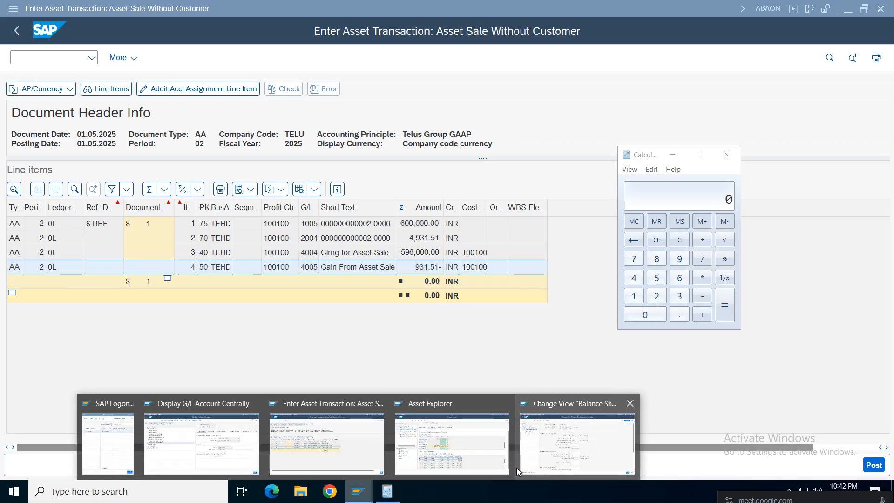
left_click(465, 449)
scroll(328, 264, "up", 1)
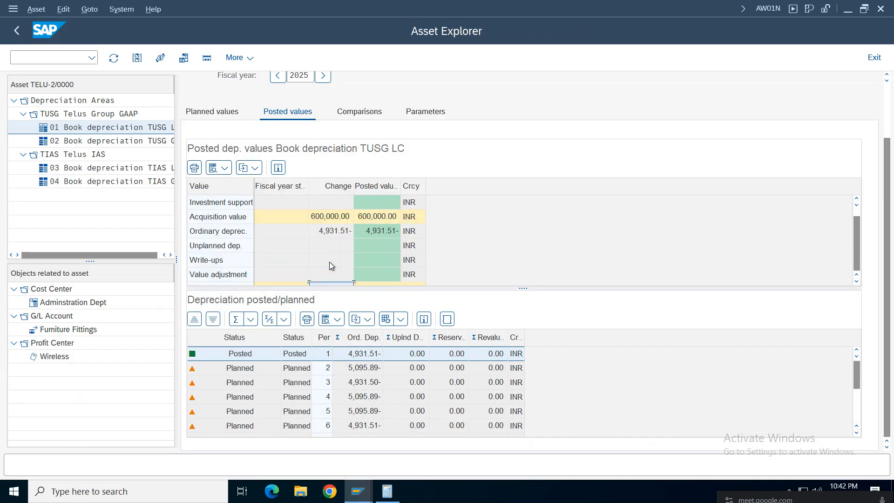
left_click(335, 259)
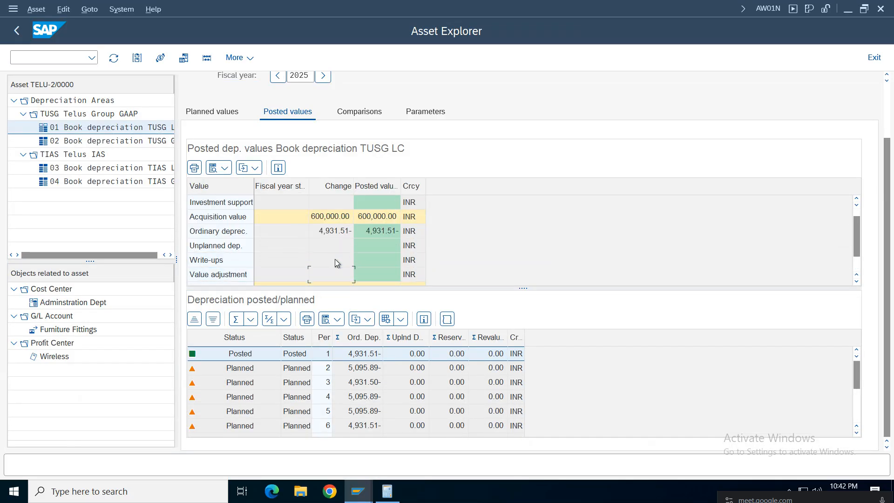
scroll(334, 259, "down", 1)
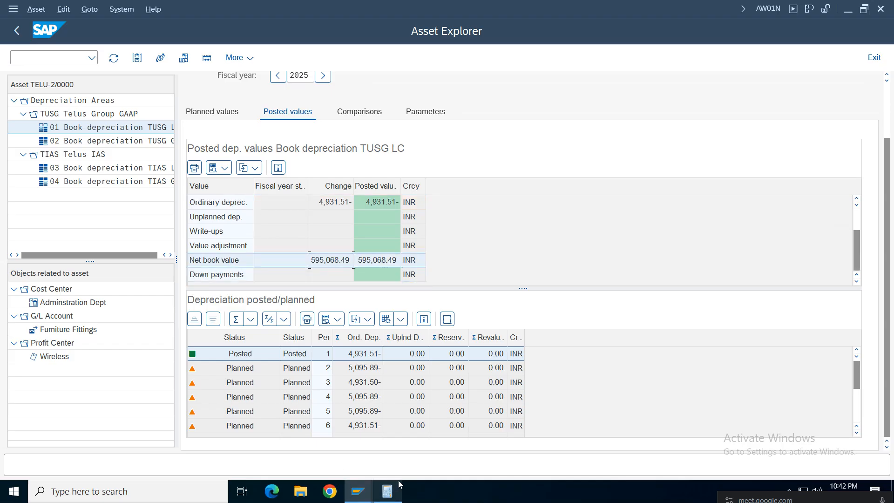
- Bring the Calculator to the front and enter the net book value 595068.49
left_click(387, 491)
left_click(657, 277)
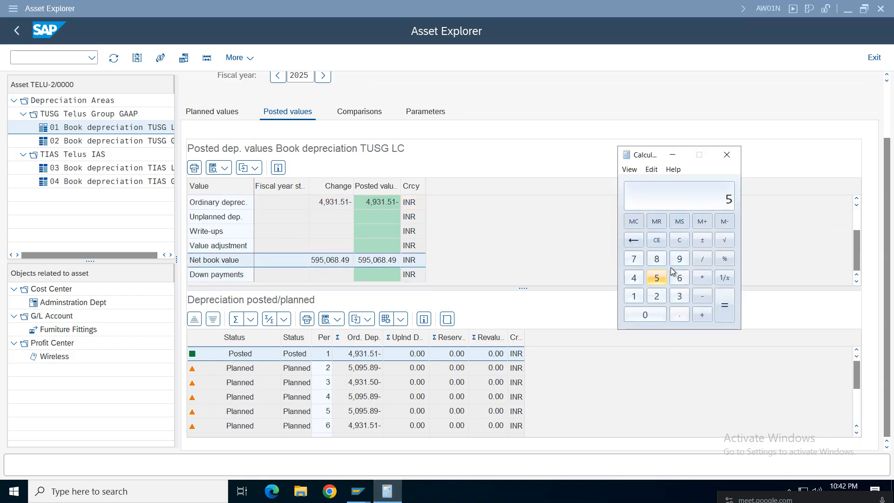
left_click(680, 259)
left_click(657, 259)
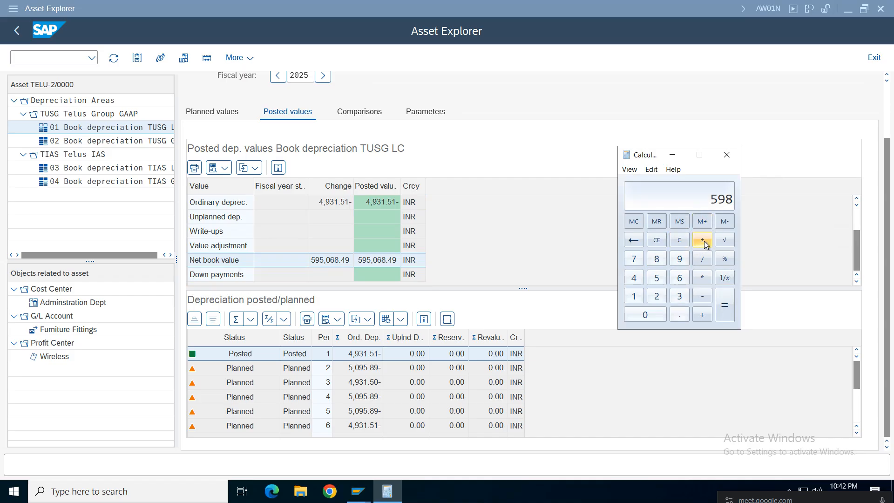
left_click(634, 240)
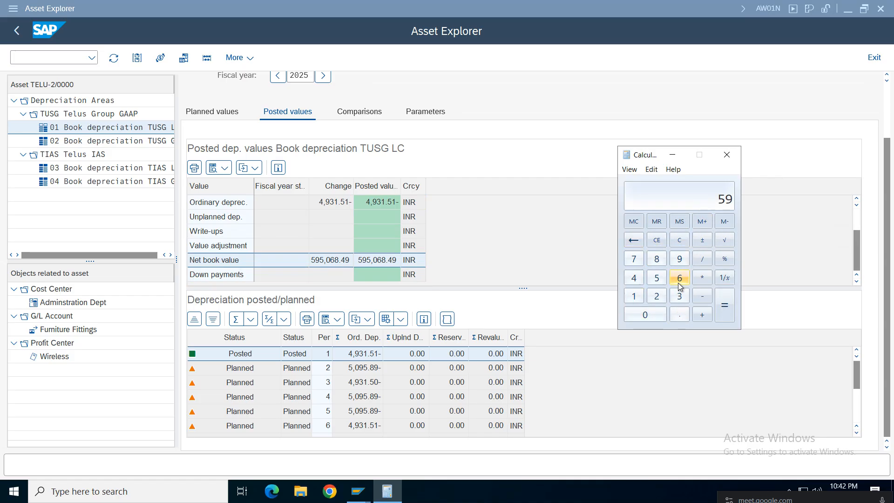
left_click(656, 277)
left_click(650, 315)
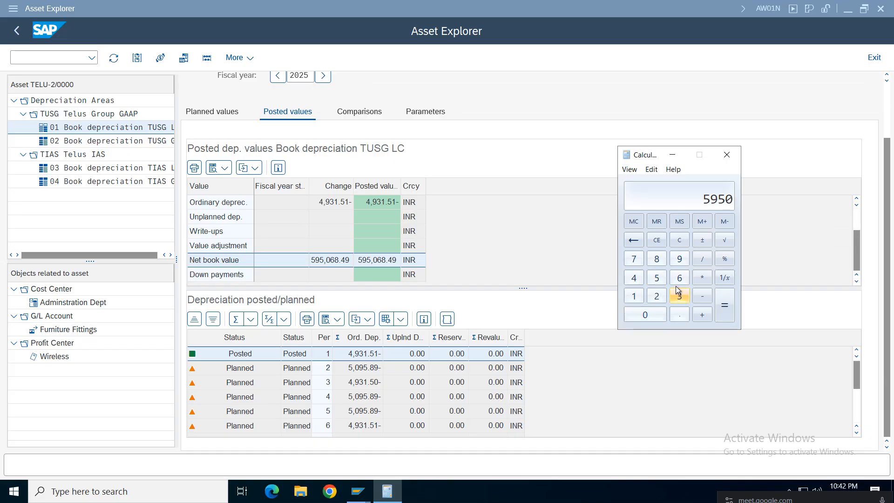
left_click(680, 278)
left_click(657, 259)
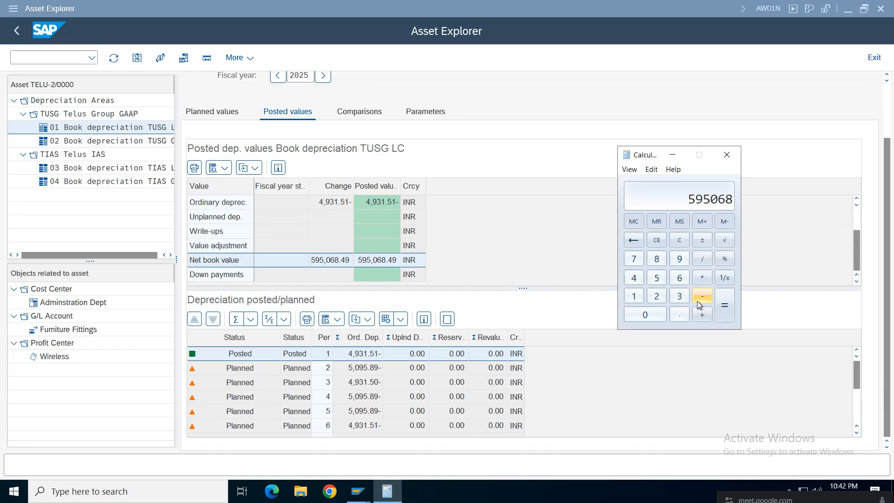
left_click(680, 315)
left_click(634, 278)
left_click(680, 259)
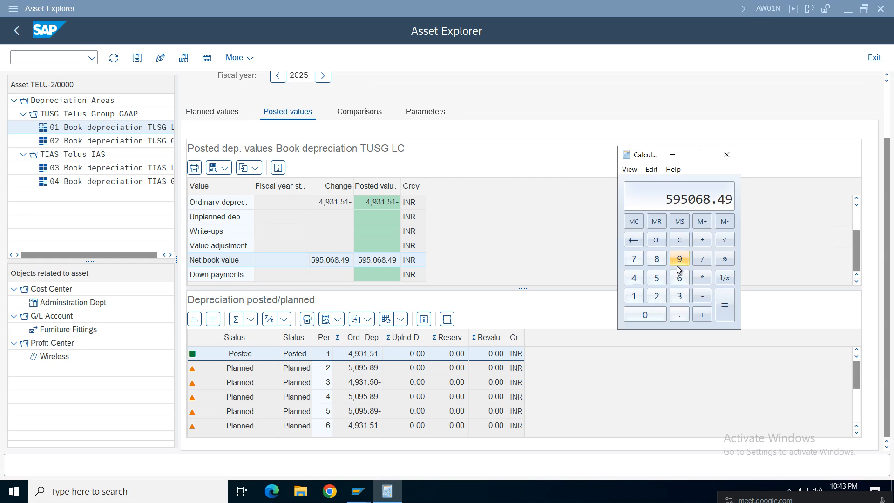
- Enter the subtraction of the sale revenue 596000 from the net book value in the Calculator
left_click(702, 297)
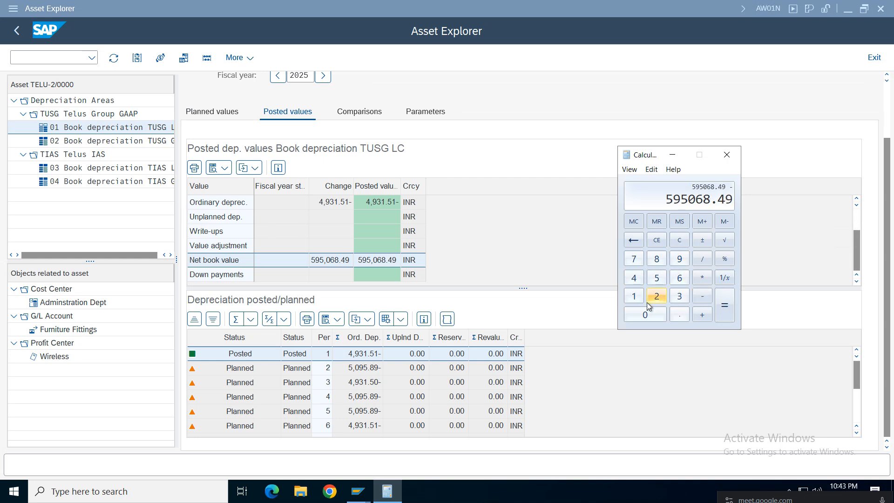
left_click(658, 279)
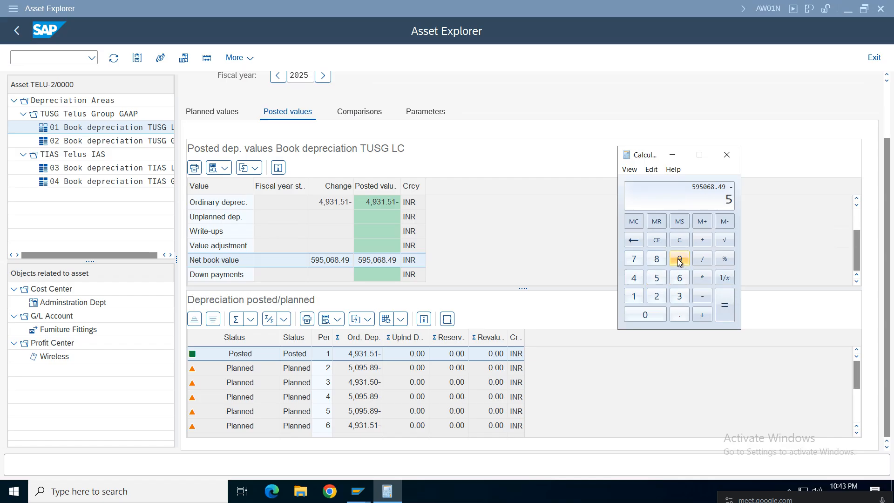
left_click(680, 259)
left_click(679, 278)
triple_click(647, 315)
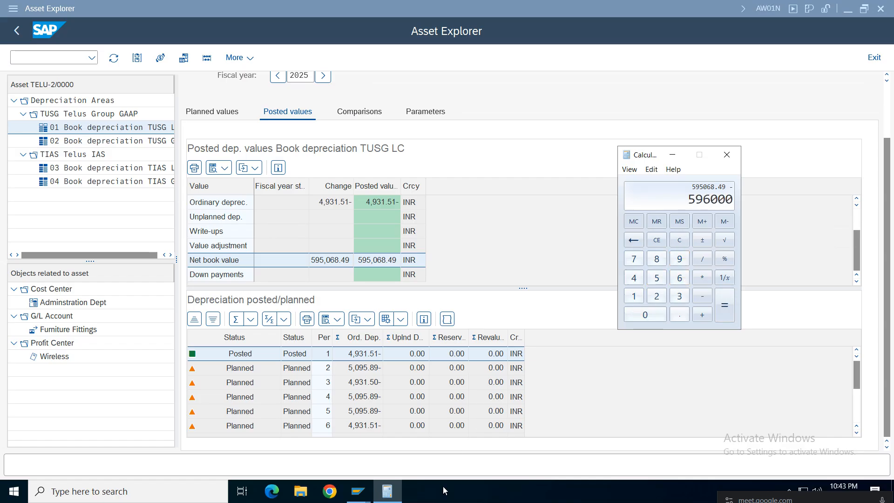
- Check the revenue against the simulated asset sale clearing line, calculate the difference and compare it with the gain from asset sale line
left_click(358, 492)
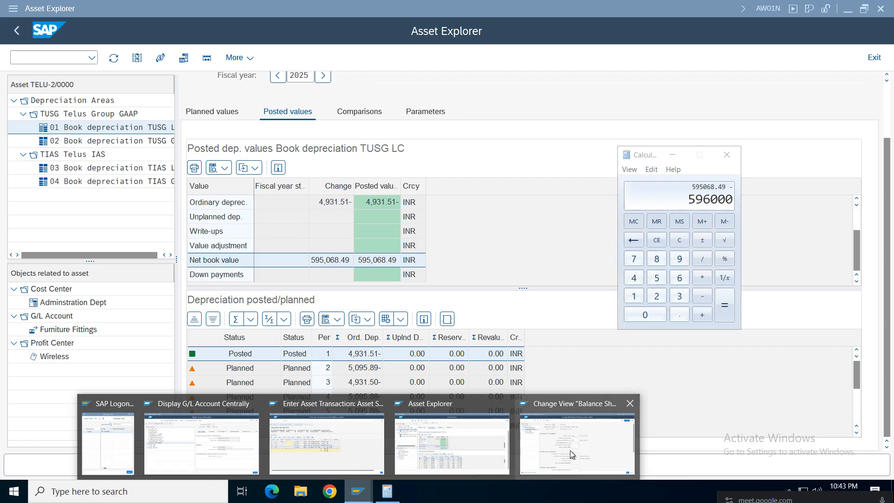
left_click(343, 447)
left_click(421, 259)
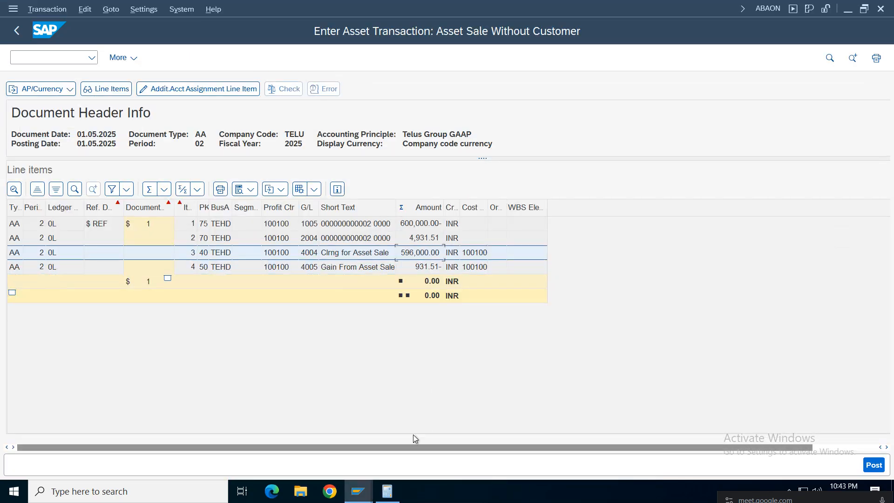
left_click(388, 491)
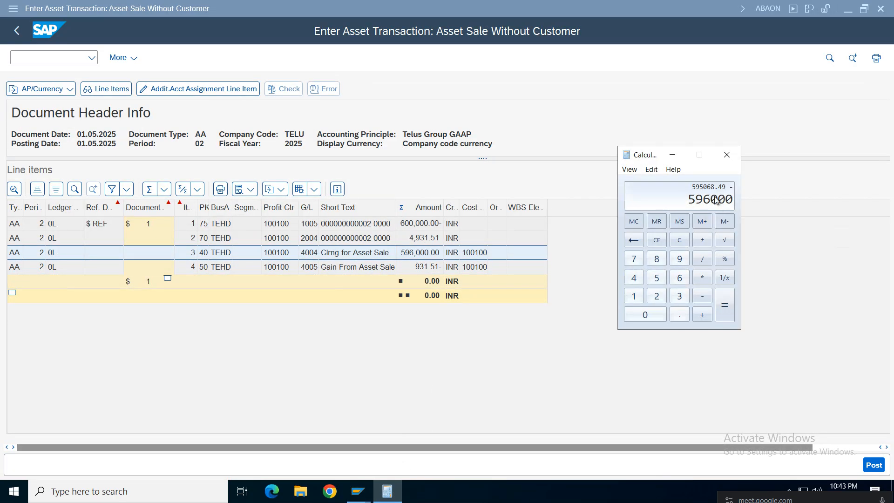
left_click(726, 312)
left_click(728, 155)
left_click(419, 268)
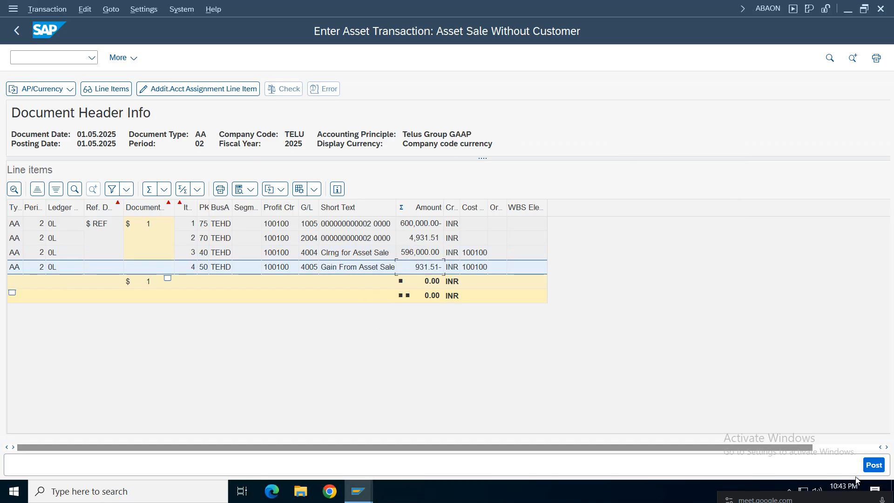
- Return from the simulation to the transaction data and review the manual revenue amount
left_click(17, 33)
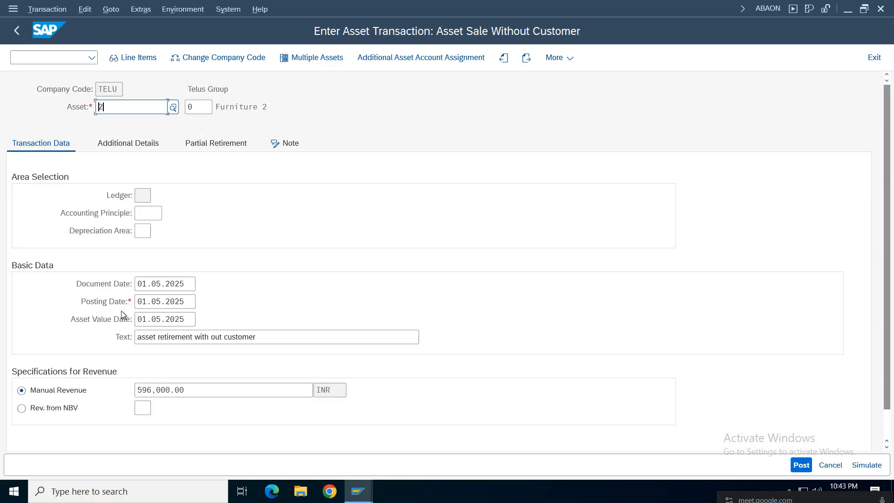
left_click(197, 391)
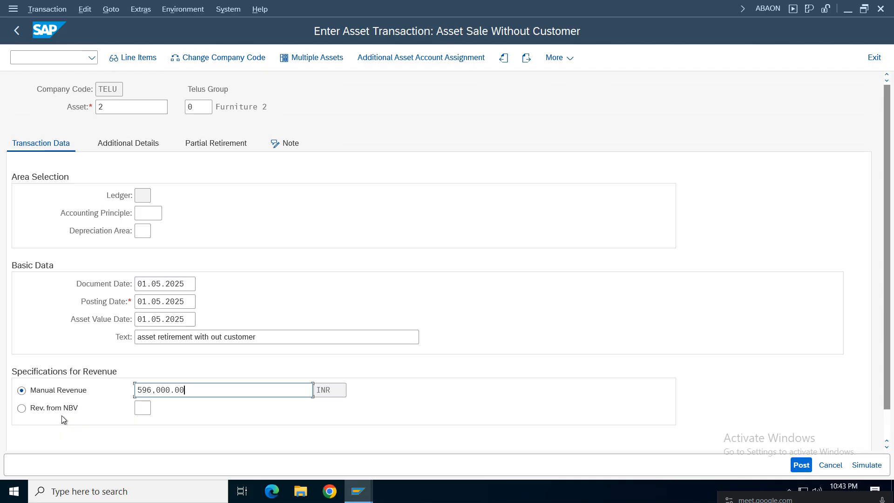
left_click_drag(200, 392, 119, 397)
left_click(205, 396)
left_click_drag(207, 395, 135, 418)
left_click(194, 391)
- Simulate the asset sale of Furniture 2 again, post it and close the document messages
left_click(868, 464)
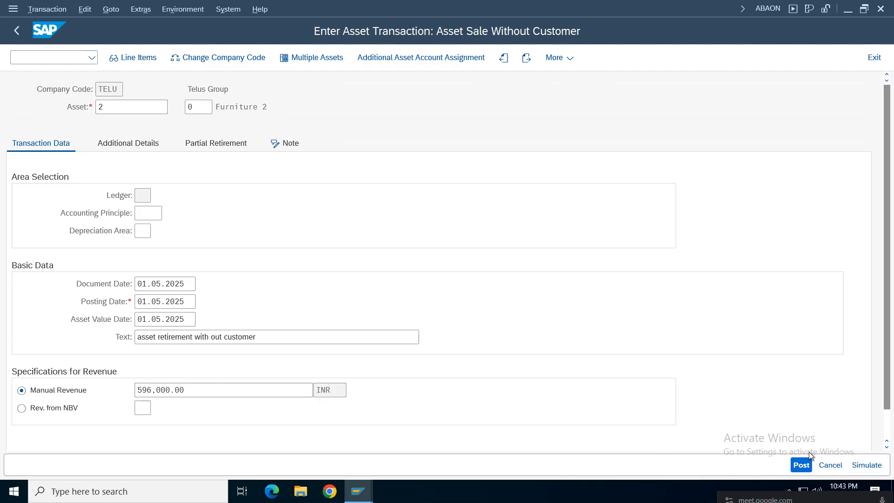
left_click(882, 468)
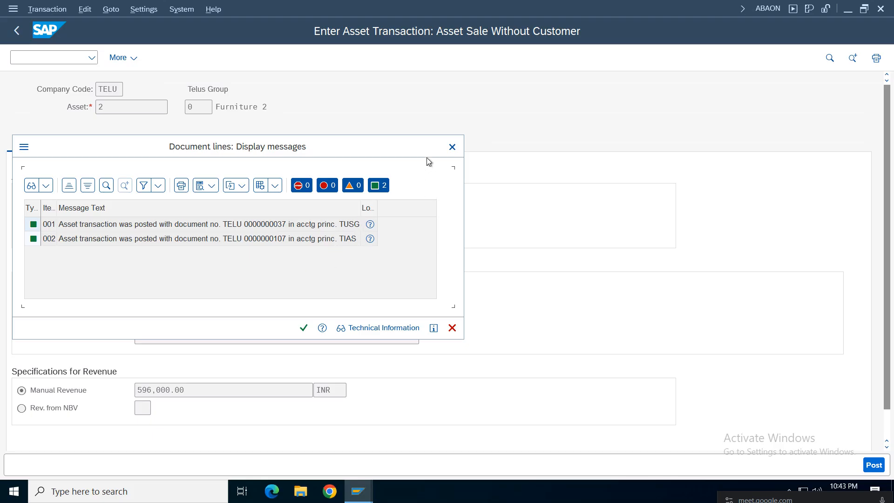
left_click(304, 328)
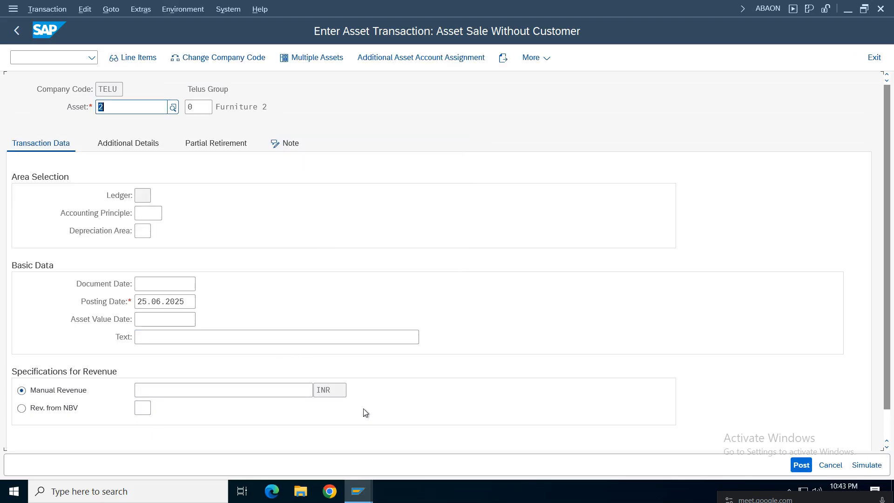
- Switch to the FI Working Notes spreadsheet and copy "Retirement with Customer" into B157, changing it to "Retirement with out Customer"
left_click(356, 498)
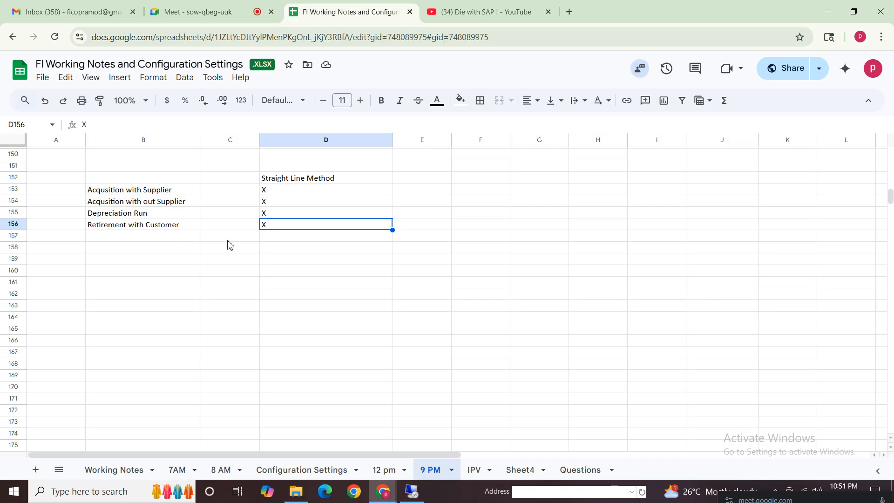
left_click(115, 229)
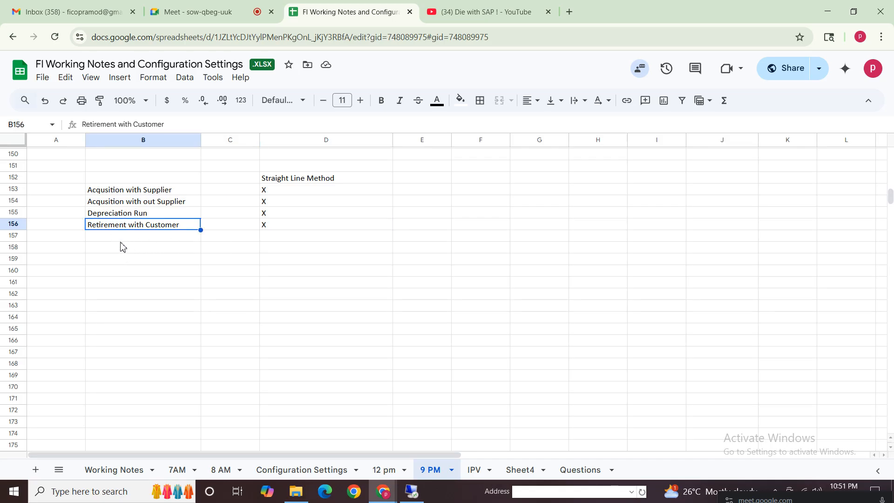
left_click(125, 241)
type("Retirement with Customer")
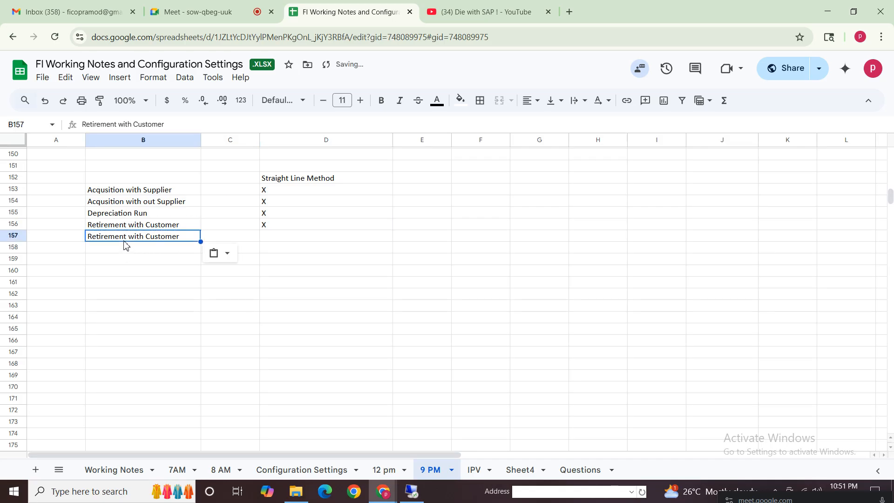
double_click(147, 239)
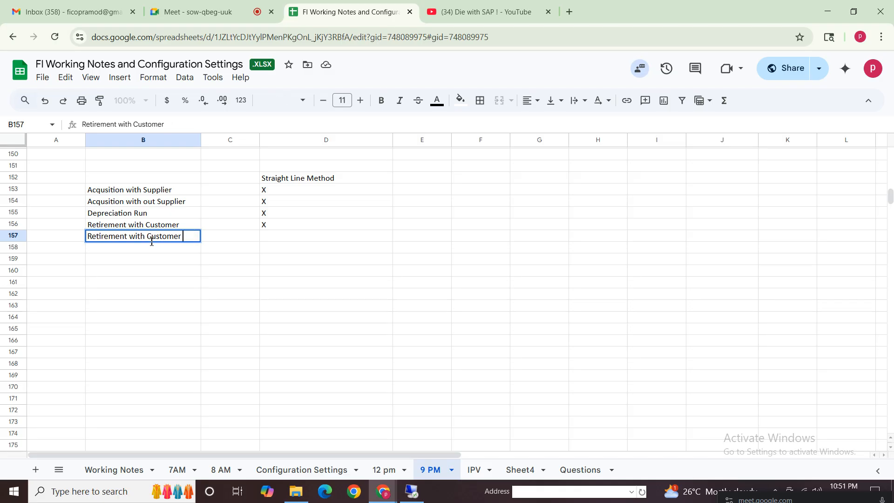
left_click(148, 236)
type("out")
left_click(468, 287)
left_click_drag(139, 167, 379, 271)
left_click(536, 190)
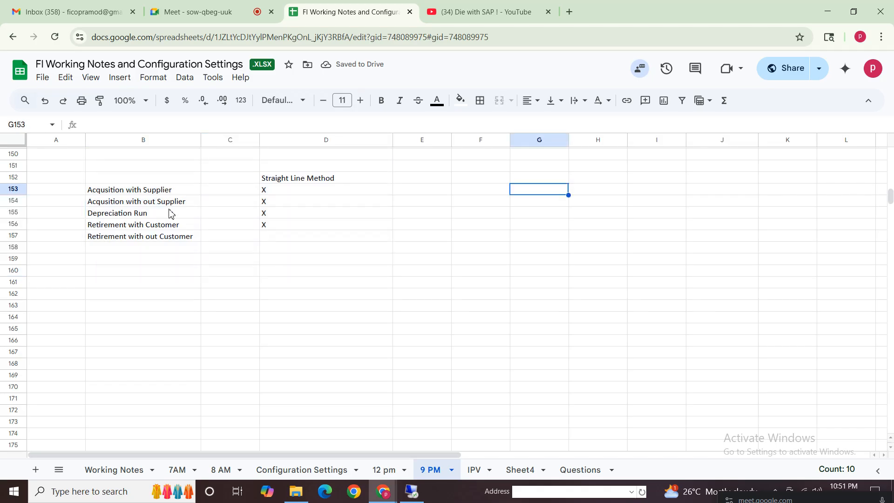
left_click(110, 252)
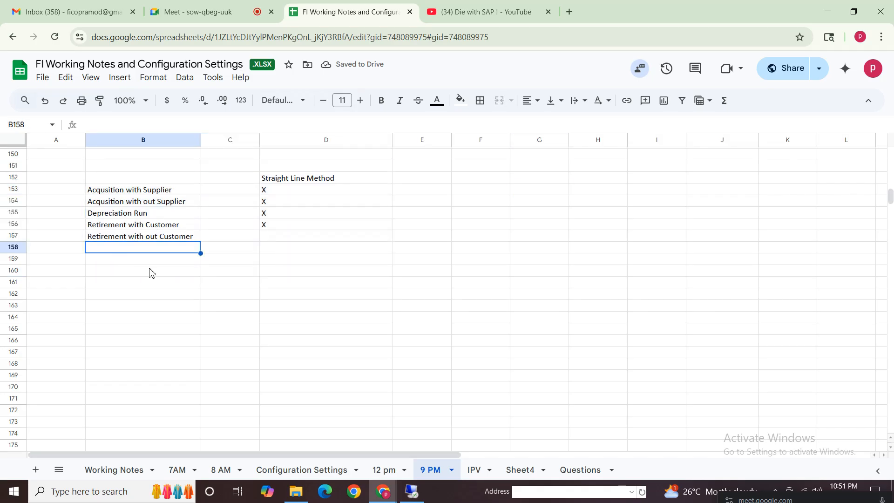
- Enter the heading "Decling or also Diminishing Balance Method" in E152 and fit column E to its text
left_click(422, 181)
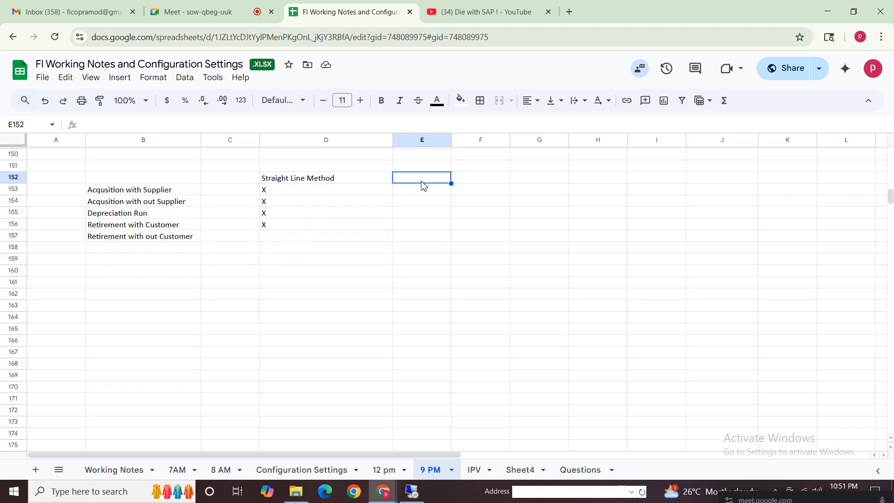
type("Declin")
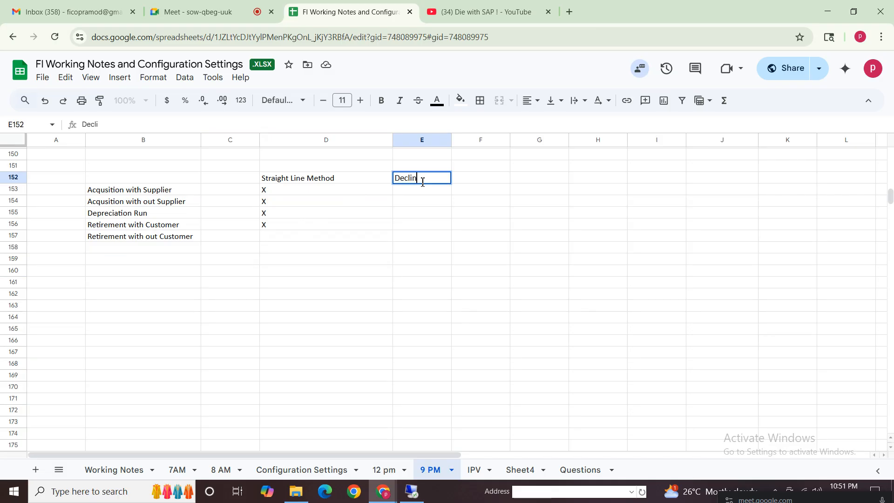
type("g or also Dim")
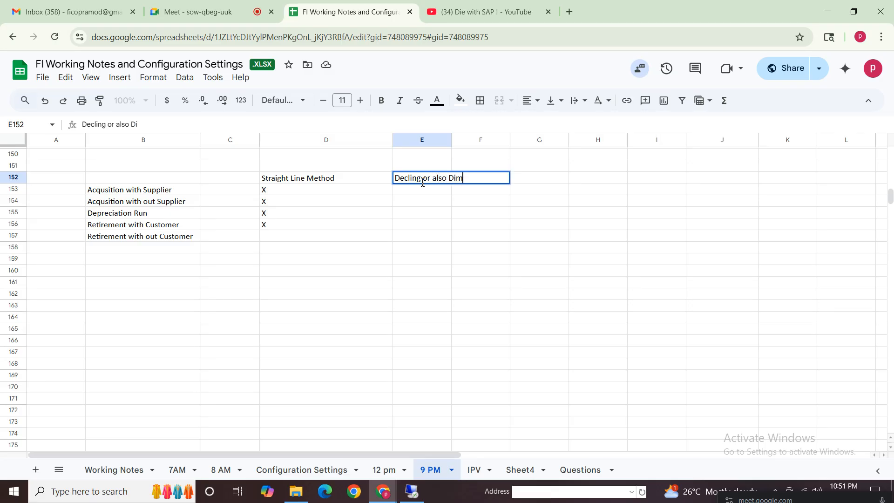
type("inishing Blance M")
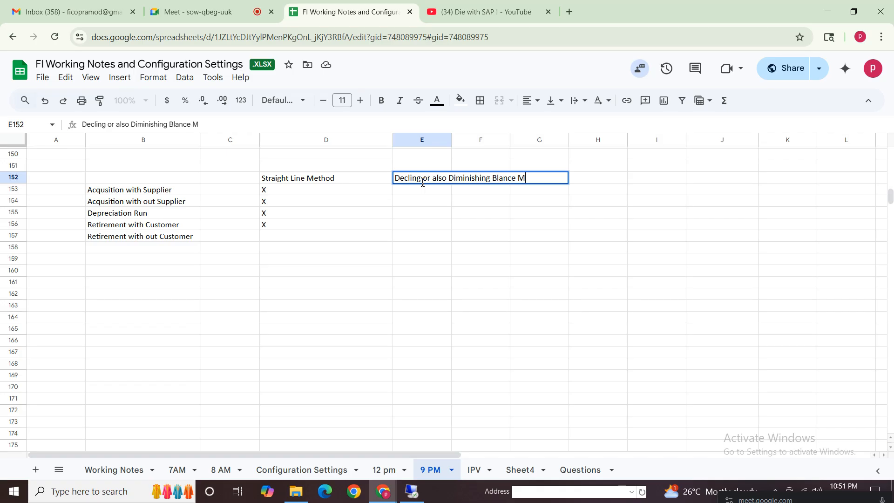
key("BackSpace")
type("a")
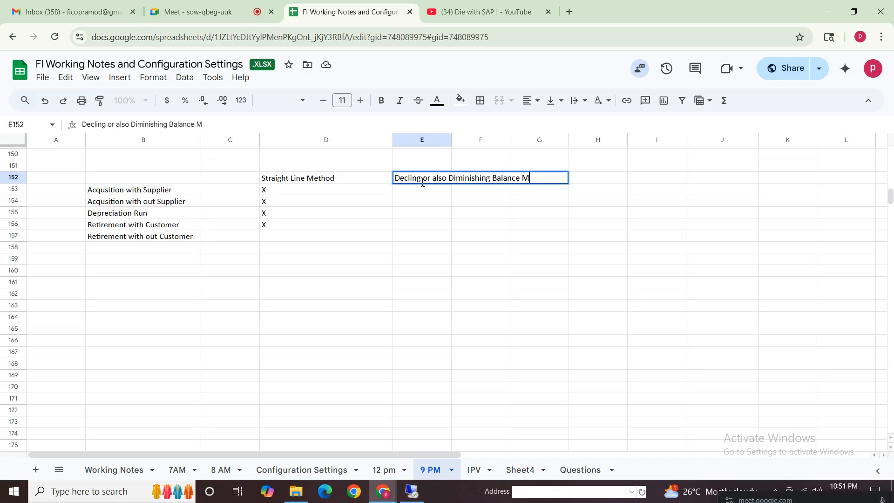
type("lance Method")
left_click(468, 252)
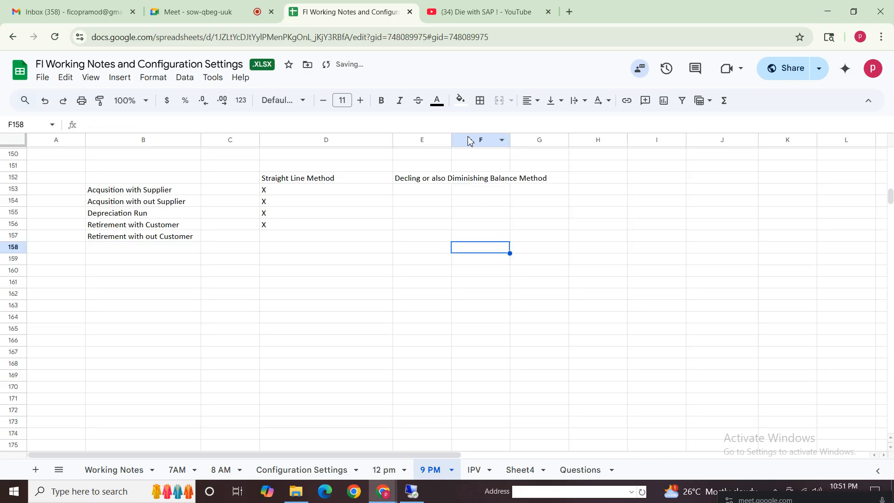
double_click(452, 140)
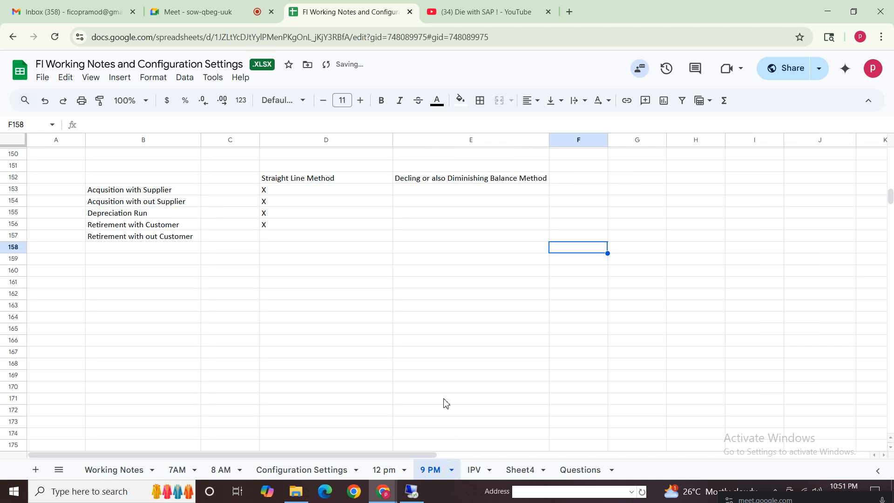
left_click(469, 284)
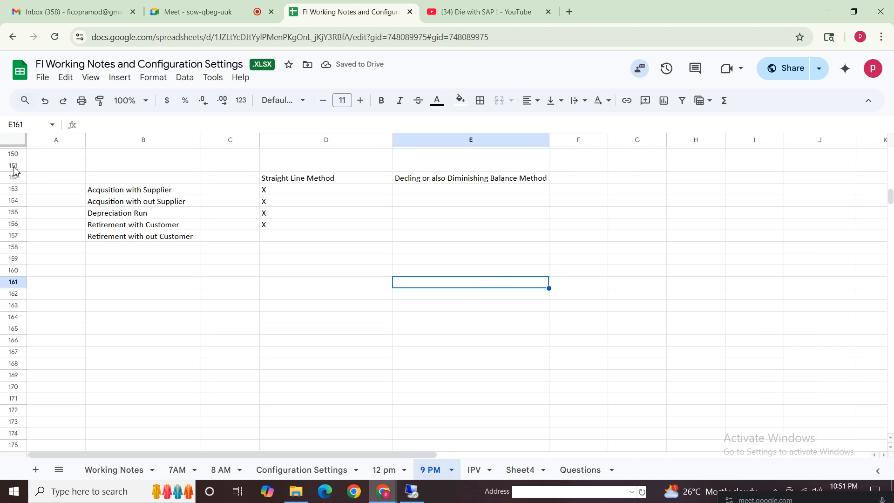
- Make the two depreciation method headings in D152 and E152 bold
left_click(599, 211)
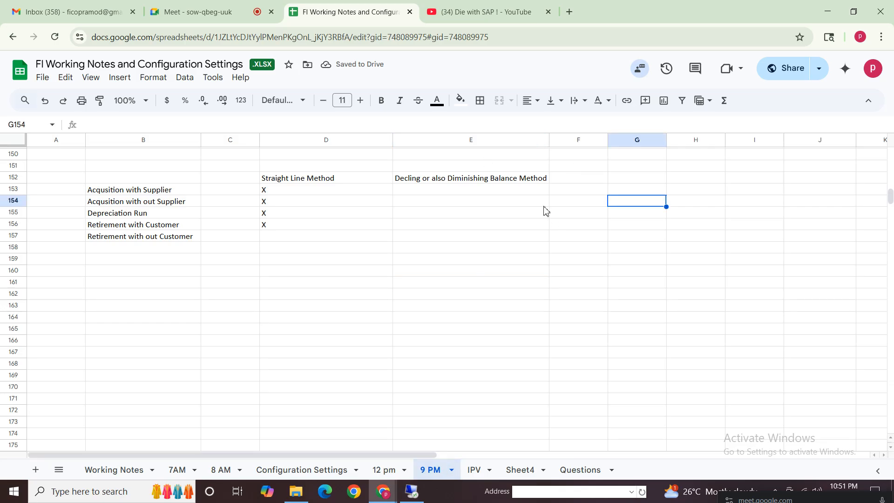
left_click(474, 180)
left_click_drag(474, 180, 464, 238)
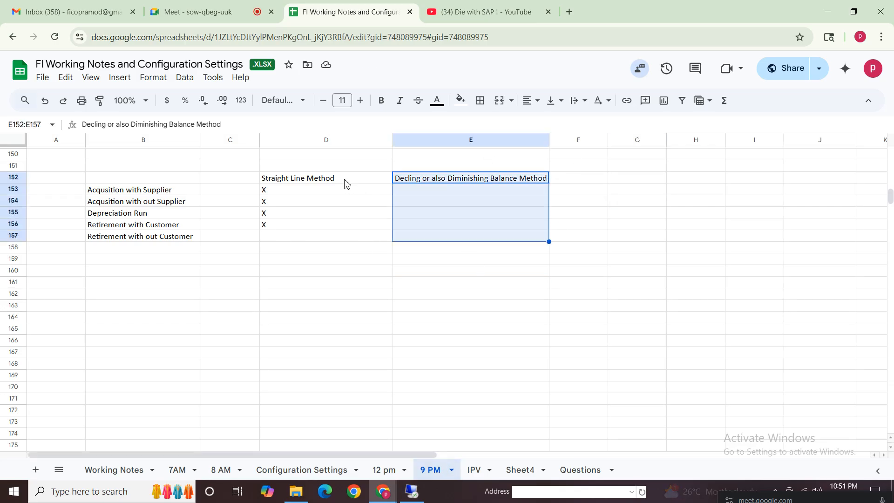
left_click(344, 180)
key("ctrl+b")
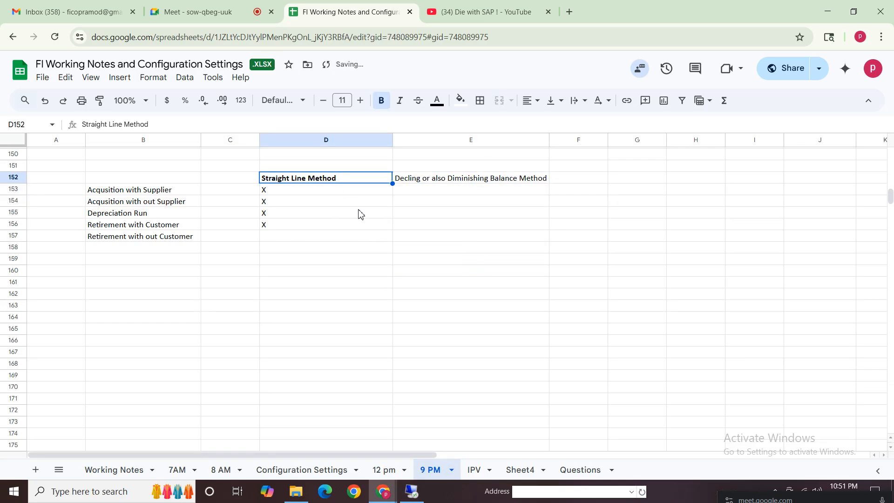
left_click(519, 181)
key("ctrl+b")
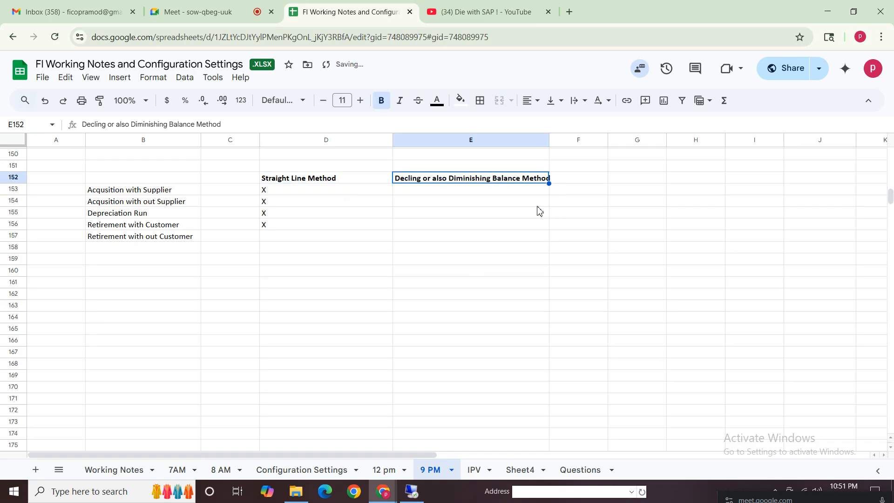
left_click_drag(117, 190, 120, 236)
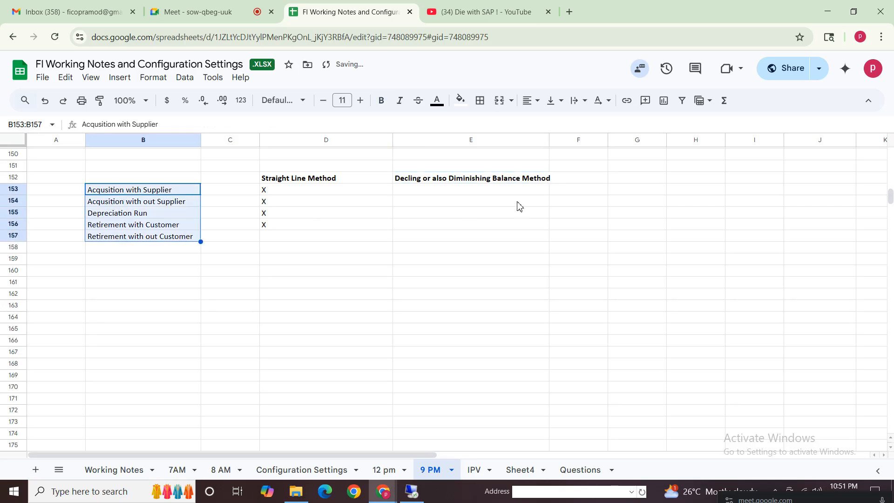
left_click_drag(451, 194, 452, 240)
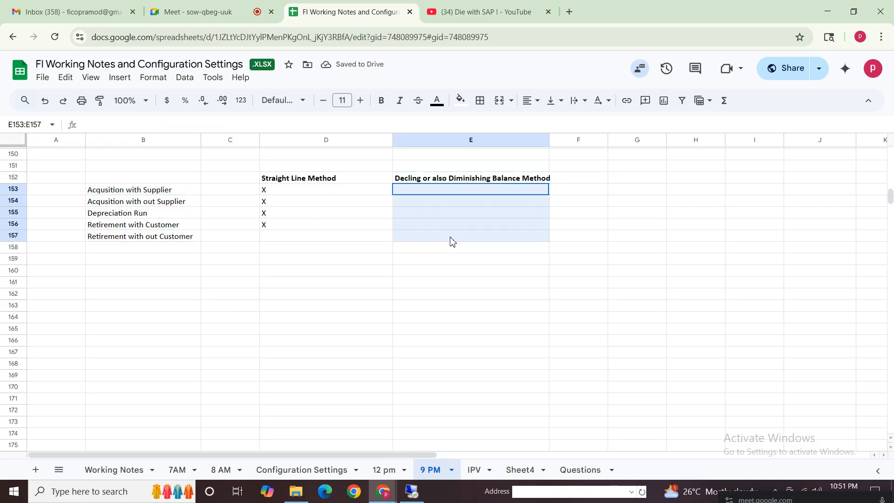
left_click(291, 182)
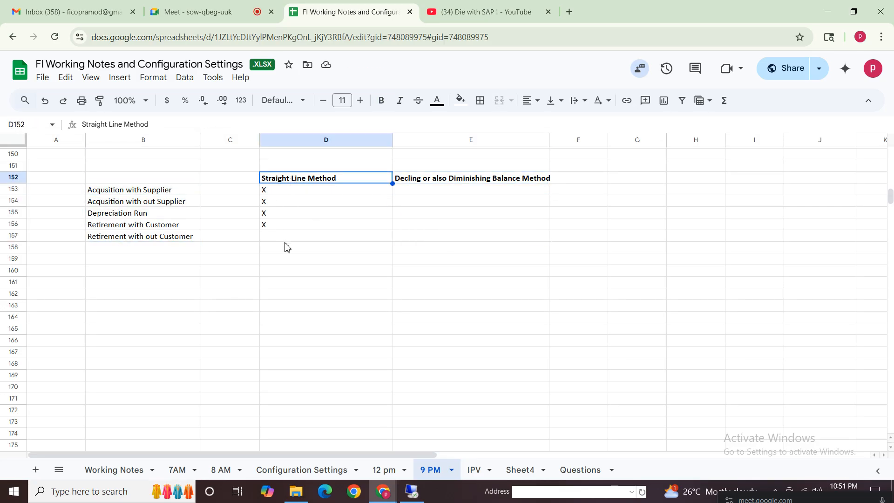
left_click(442, 180)
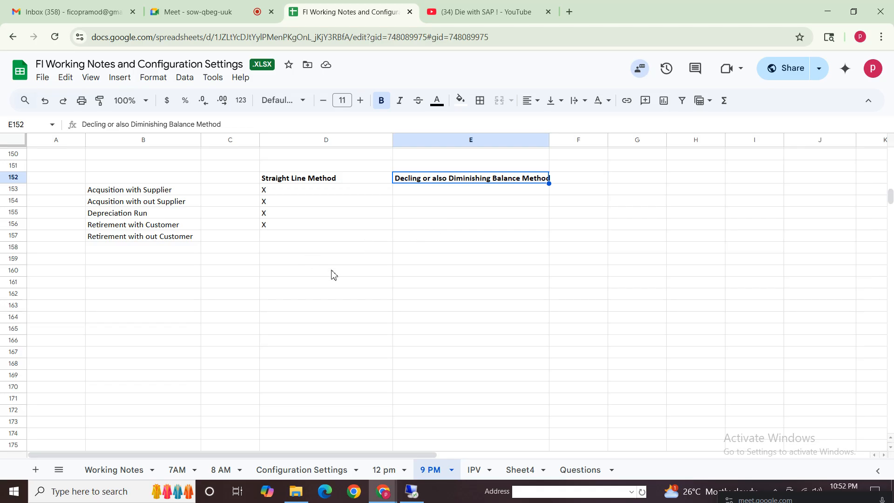
- Widen column E slightly beyond the bold balance method heading and select cell F152
left_click_drag(550, 140, 572, 139)
left_click(606, 180)
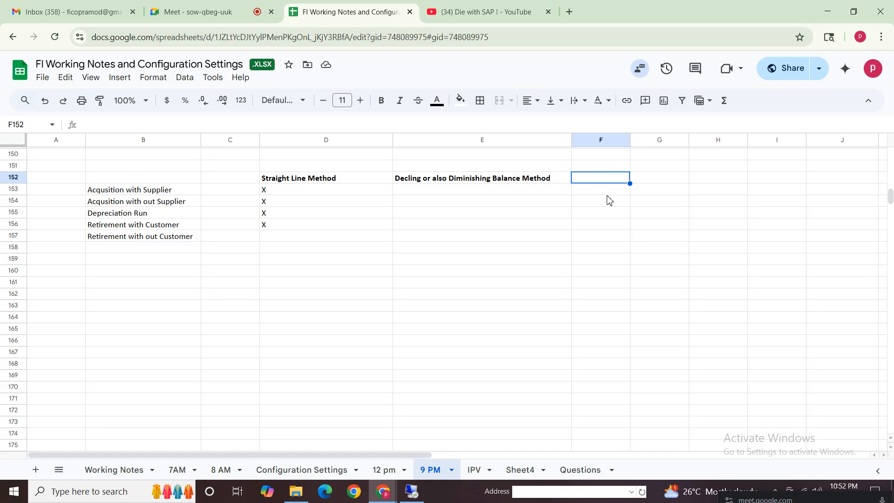
- Enter the heading "Based on Useful Method" in F152
type("Based On")
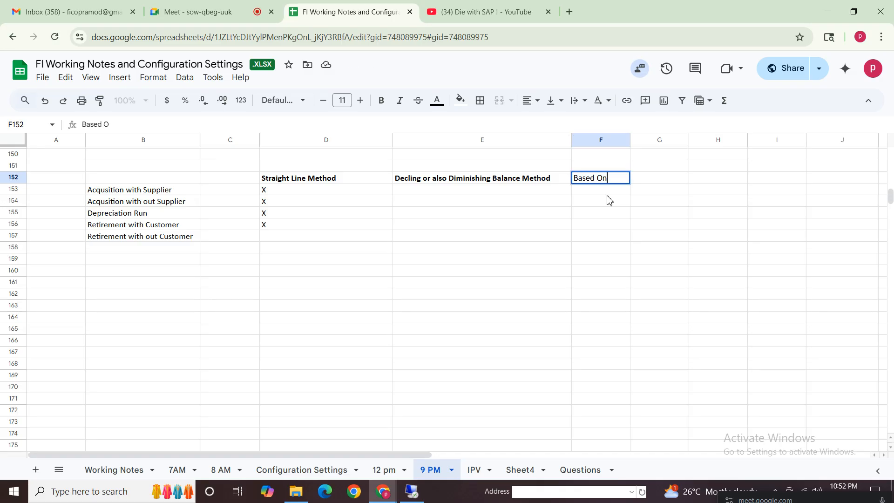
type(" on Useful M")
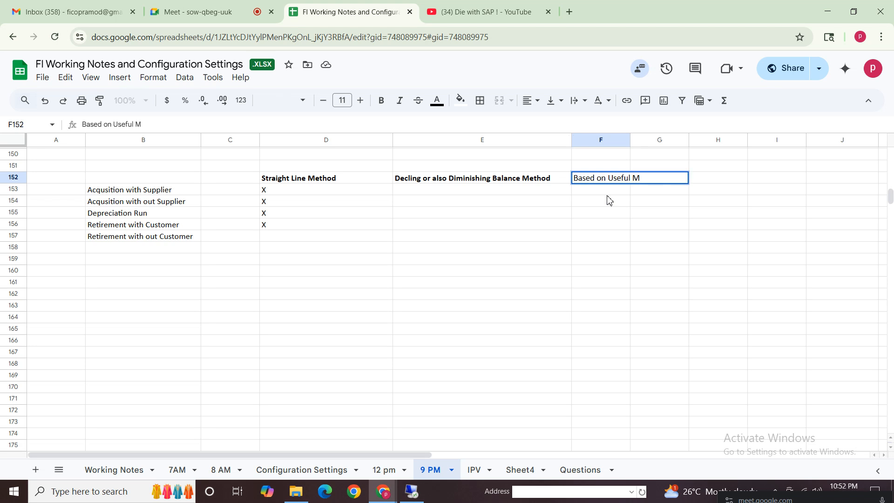
type("tho")
type("hod")
left_click(168, 275)
- Mark Retirement with out Customer with an X under Straight Line Method in D157
left_click_drag(233, 225, 283, 242)
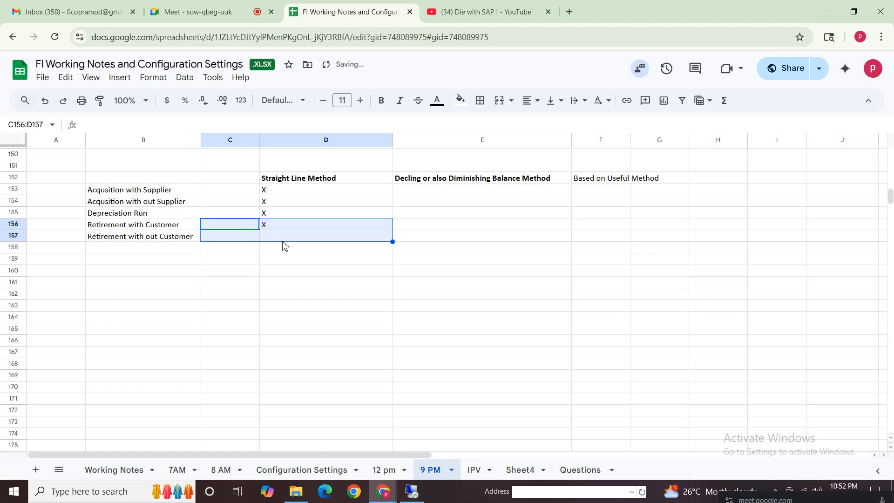
left_click(279, 237)
type("X")
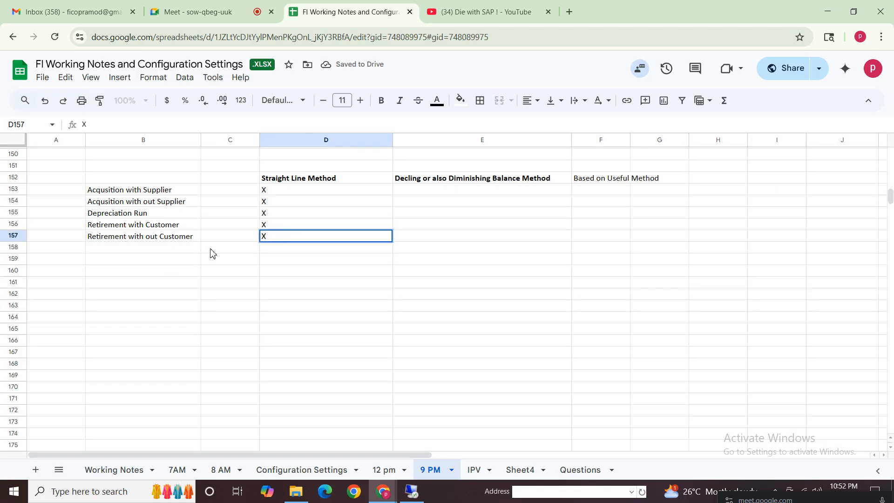
- Add "Unplanned Depreciation" to the transaction list in B158
left_click(159, 249)
type("U")
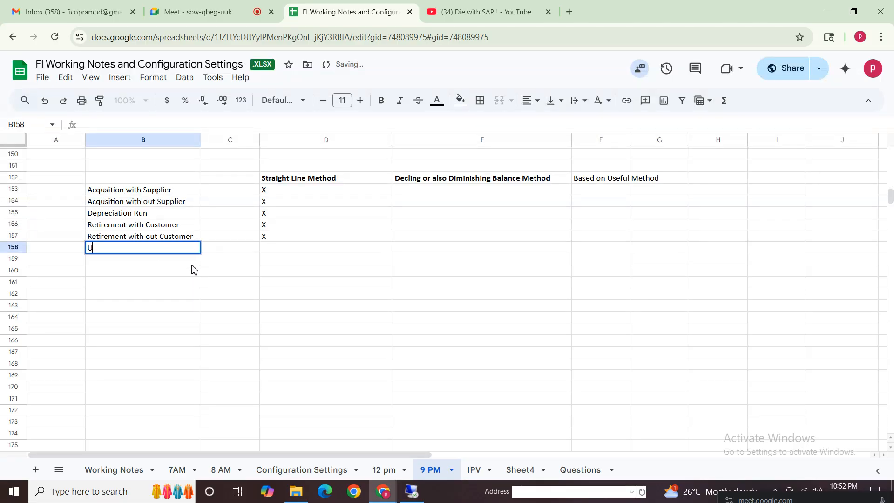
type("nplanned")
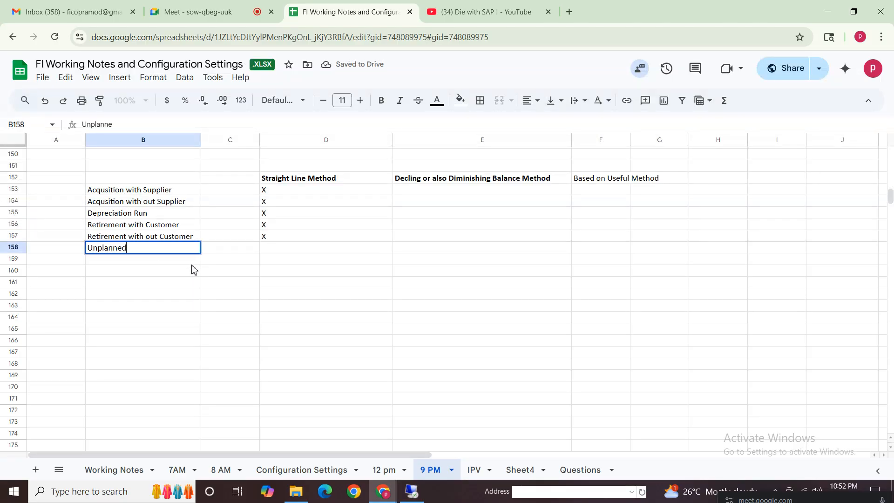
type(" Depreci")
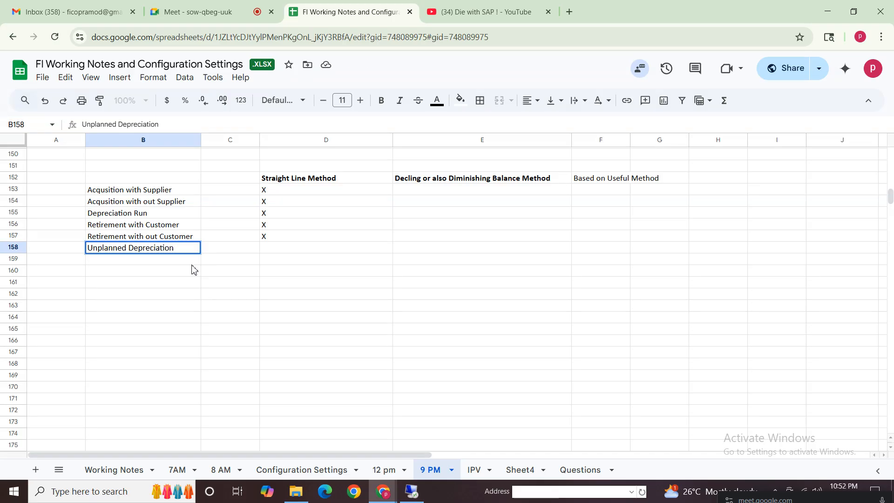
type("ation")
left_click(461, 178)
left_click(448, 191)
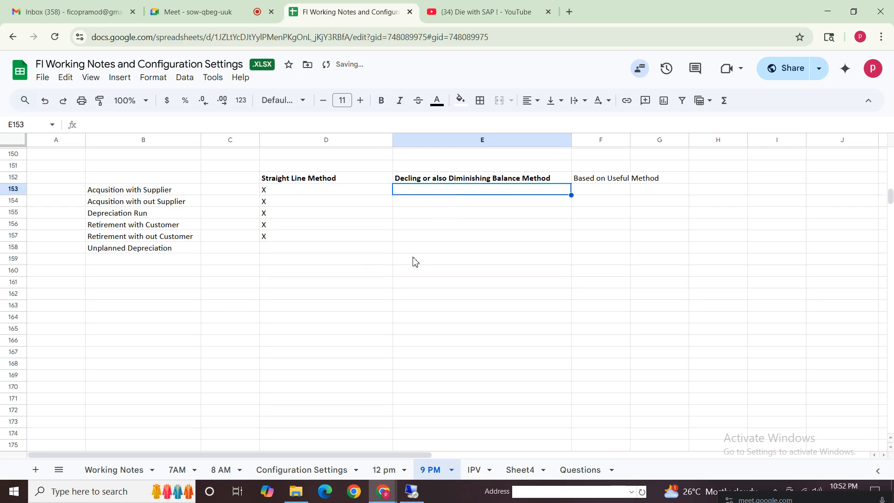
left_click(413, 250)
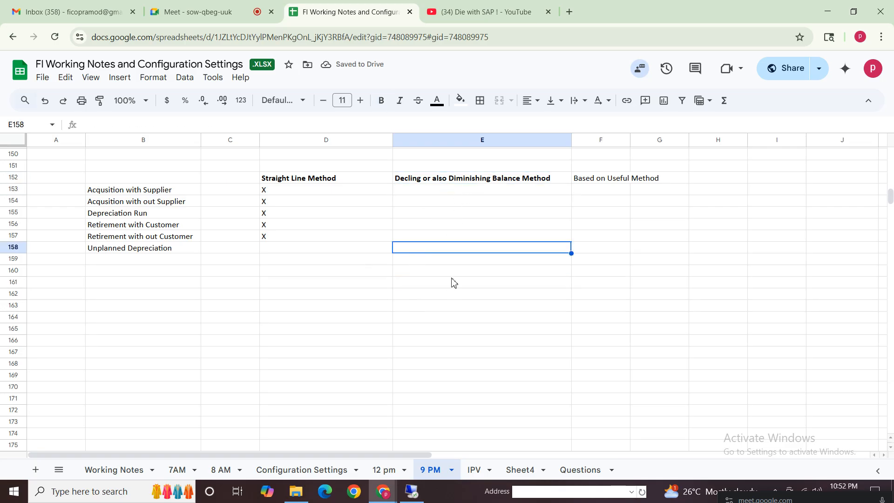
left_click(149, 251)
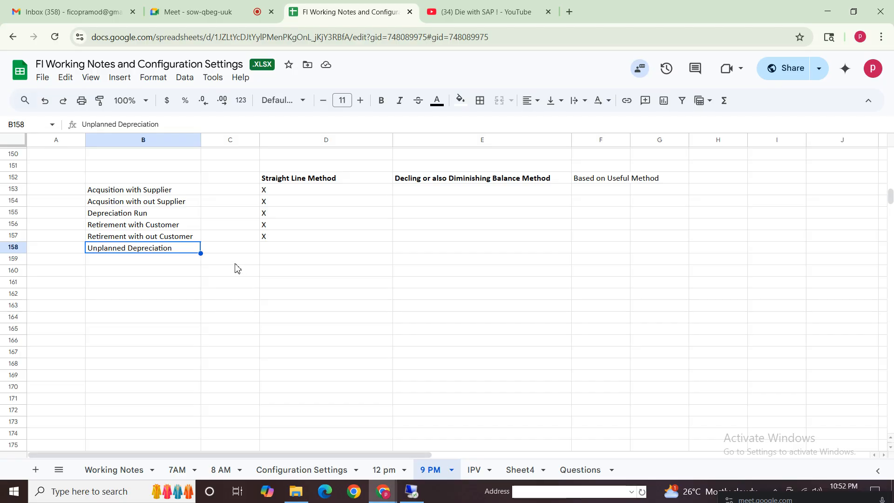
left_click(183, 285)
left_click(141, 249)
- Make the "Based on Useful Method" heading in F152 bold
left_click(610, 180)
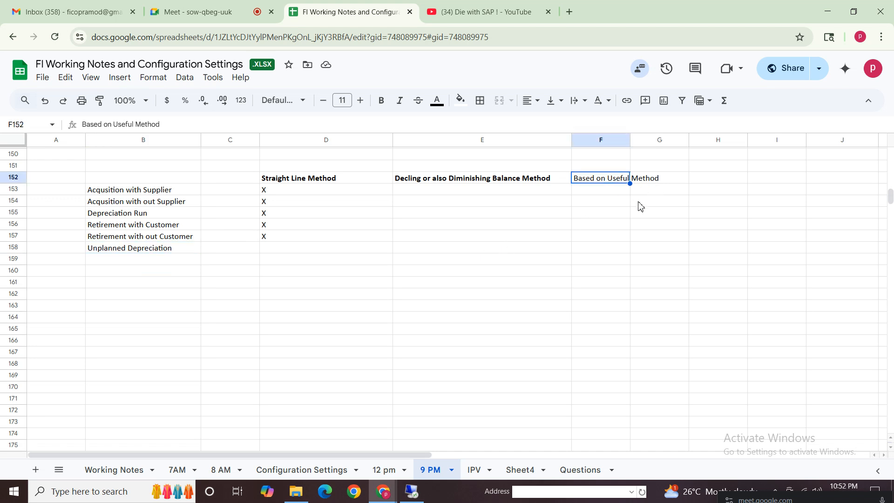
key("ctrl+b")
left_click(517, 283)
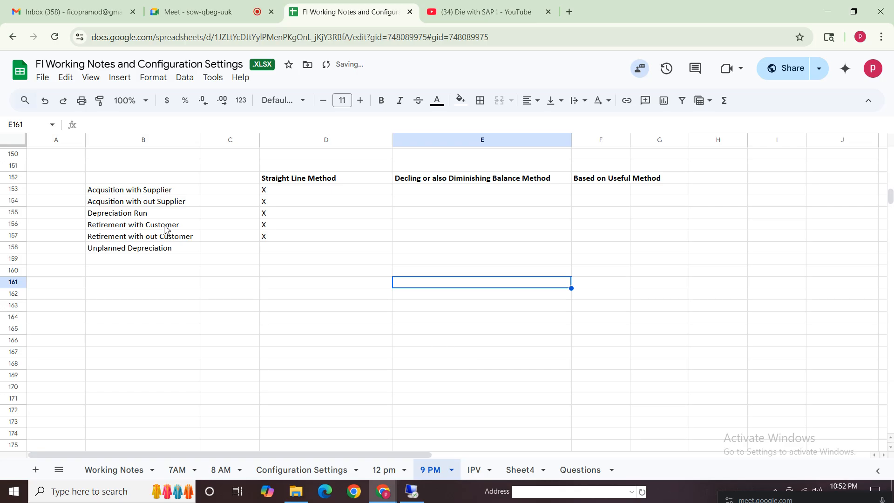
- Select the depreciation methods table across B152:G159 and switch to the Google Meet call
left_click_drag(163, 177, 675, 261)
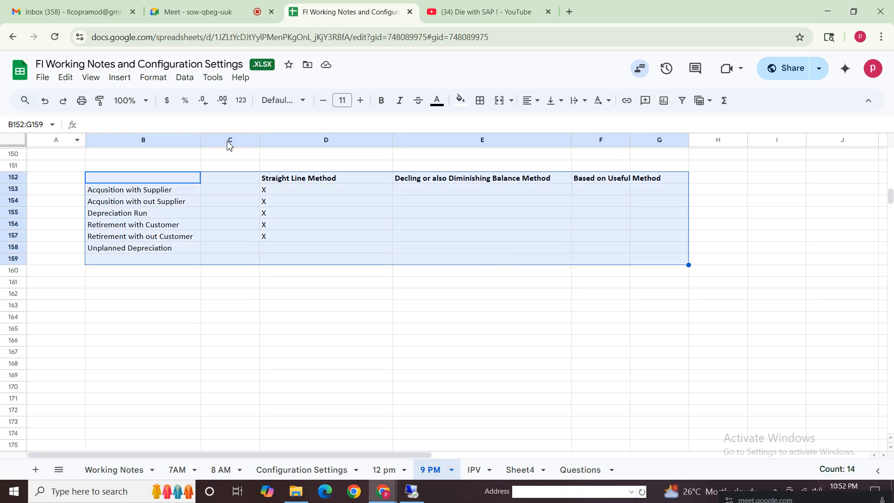
left_click(201, 12)
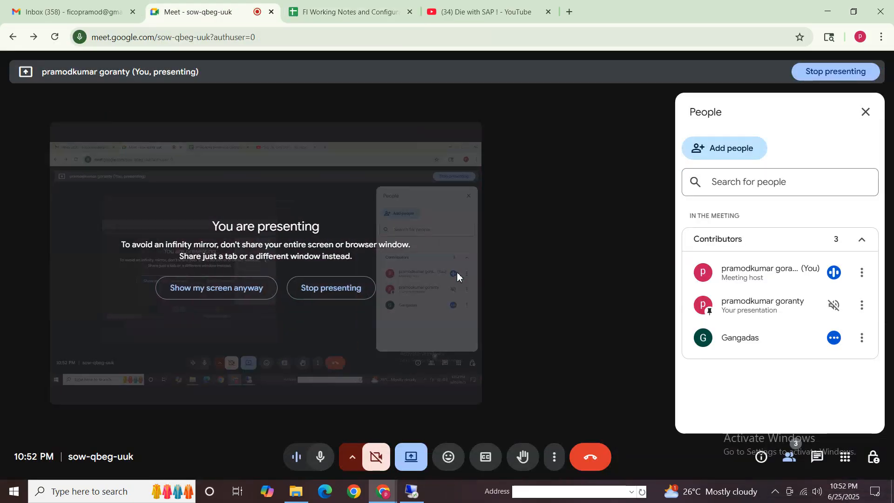